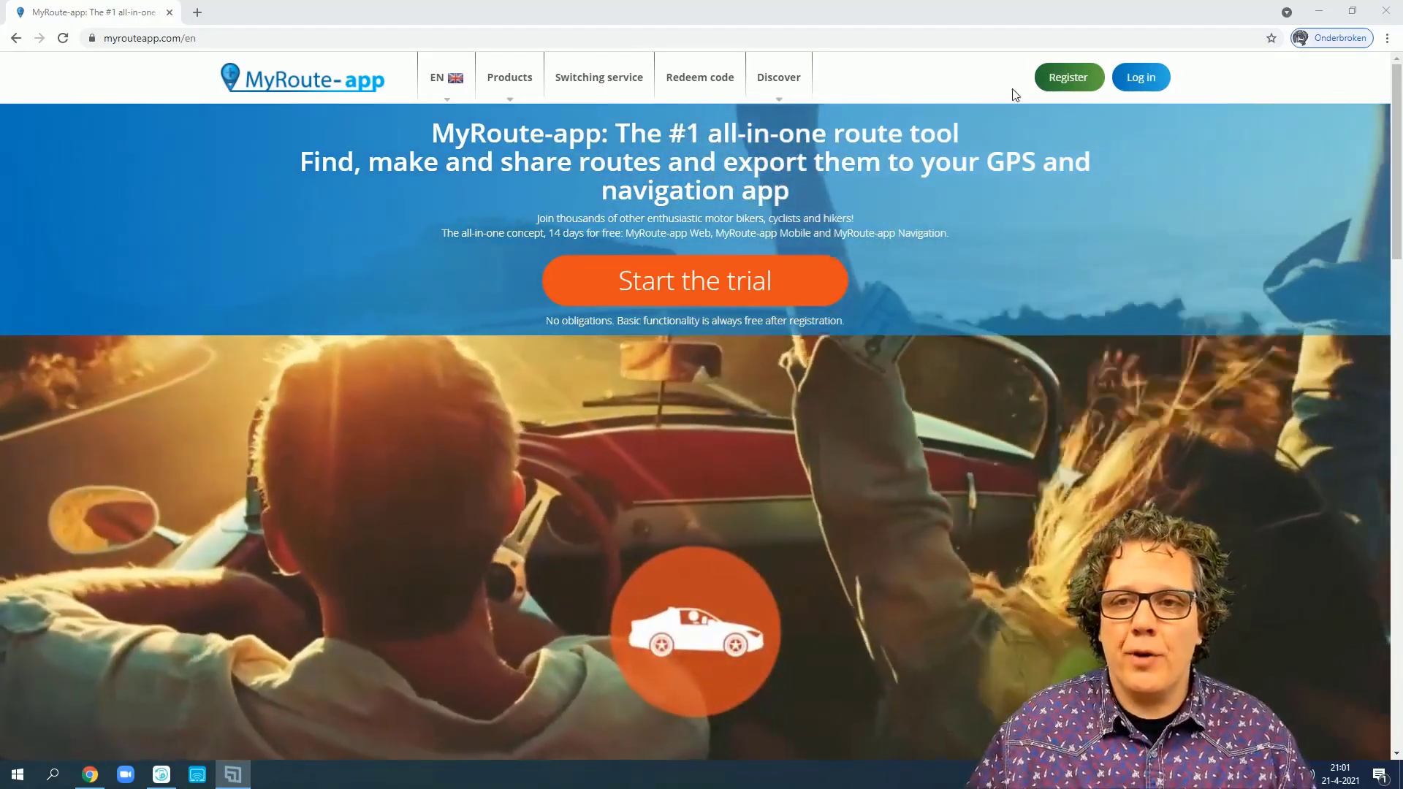
- Log in to the MyRoute-app account with the credentials already filled in
click(1144, 79)
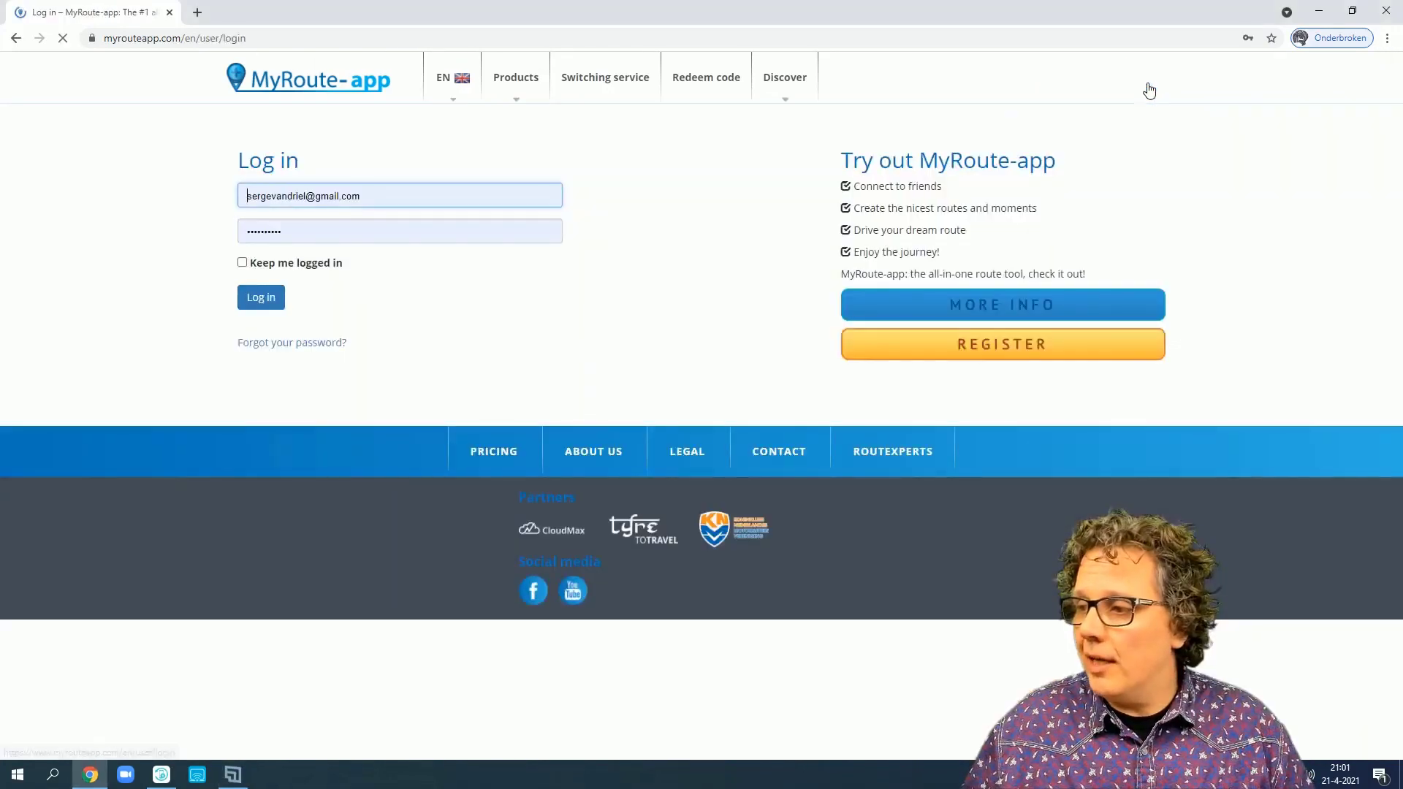
click(265, 304)
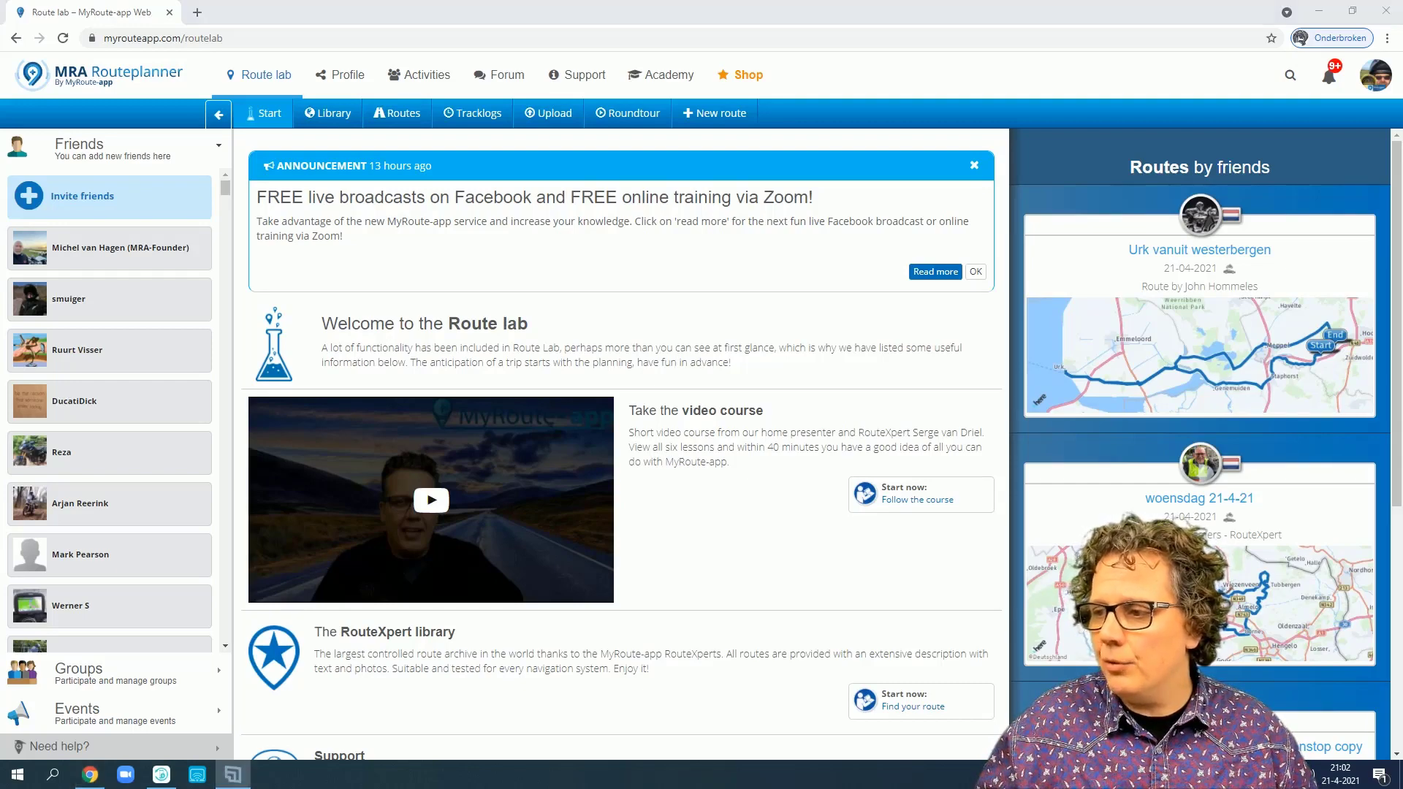
- Start a new route and name it "Shaping and Via"
click(686, 113)
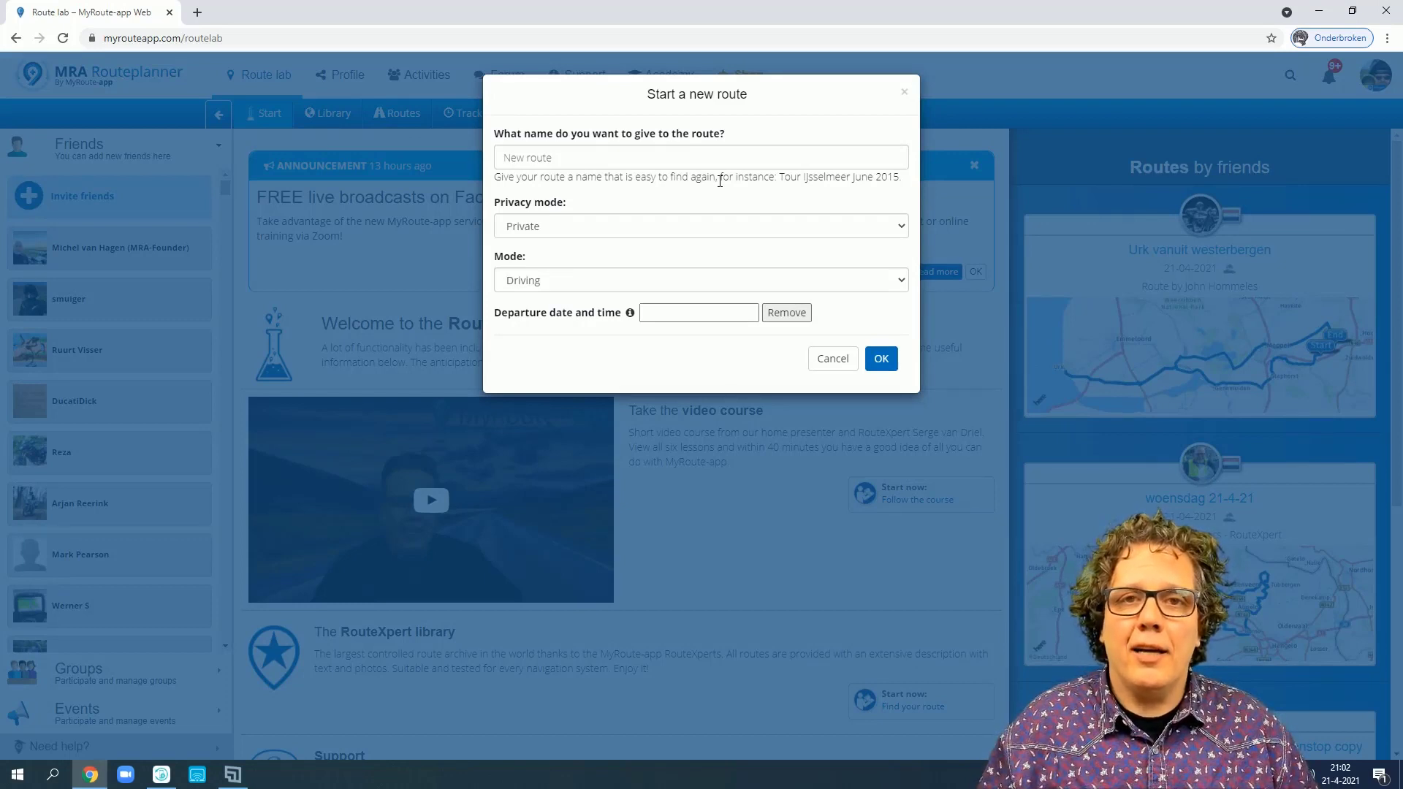
triple_click(645, 157)
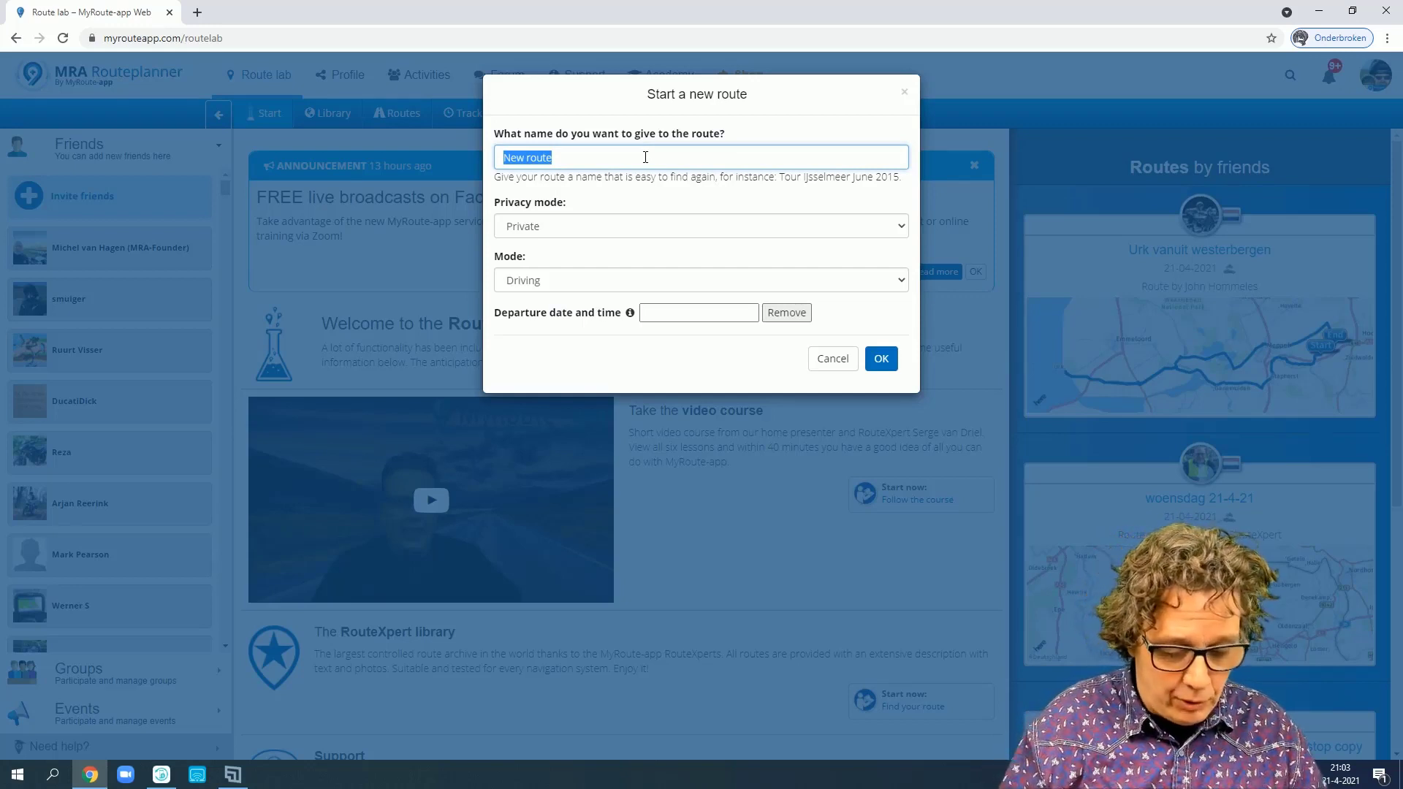
text(Shap)
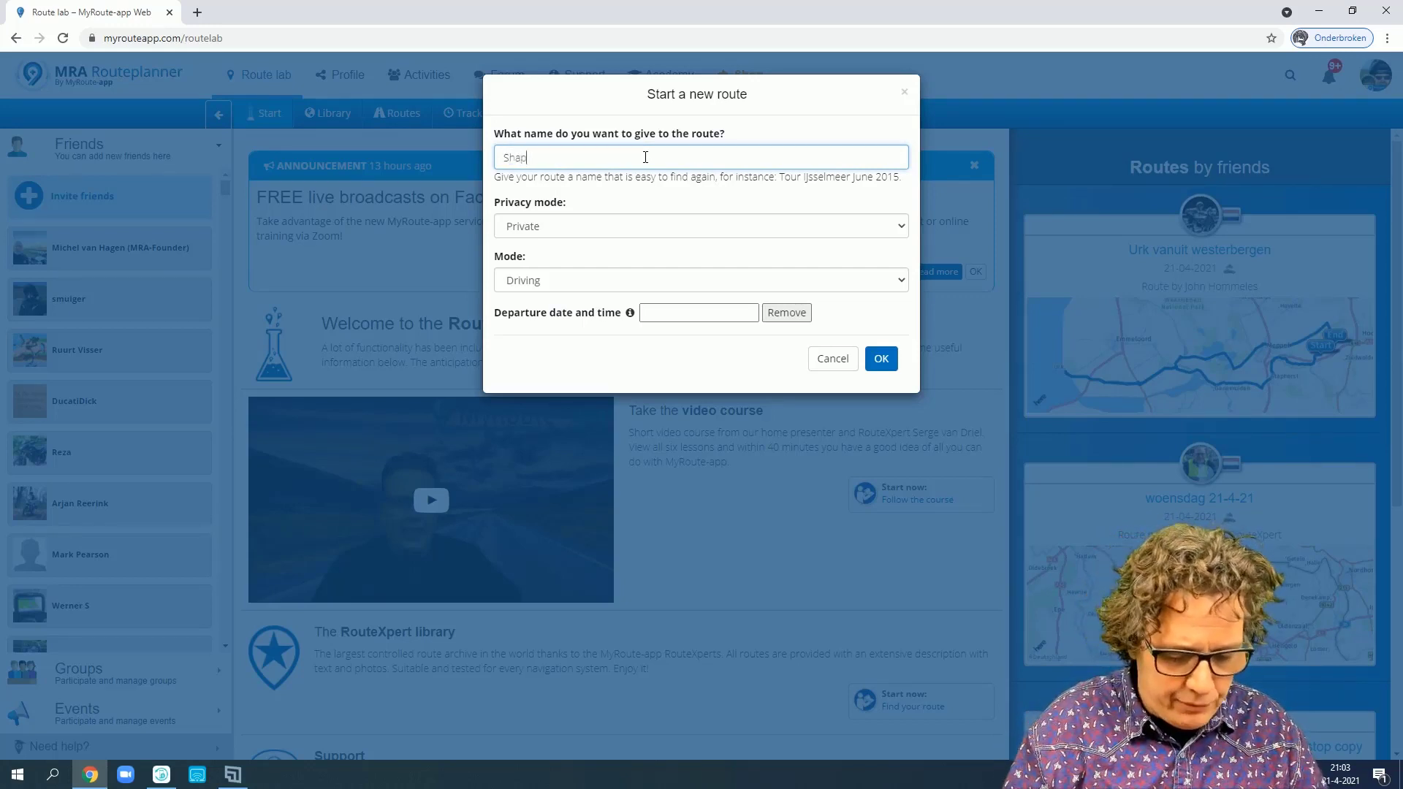
text(ing a)
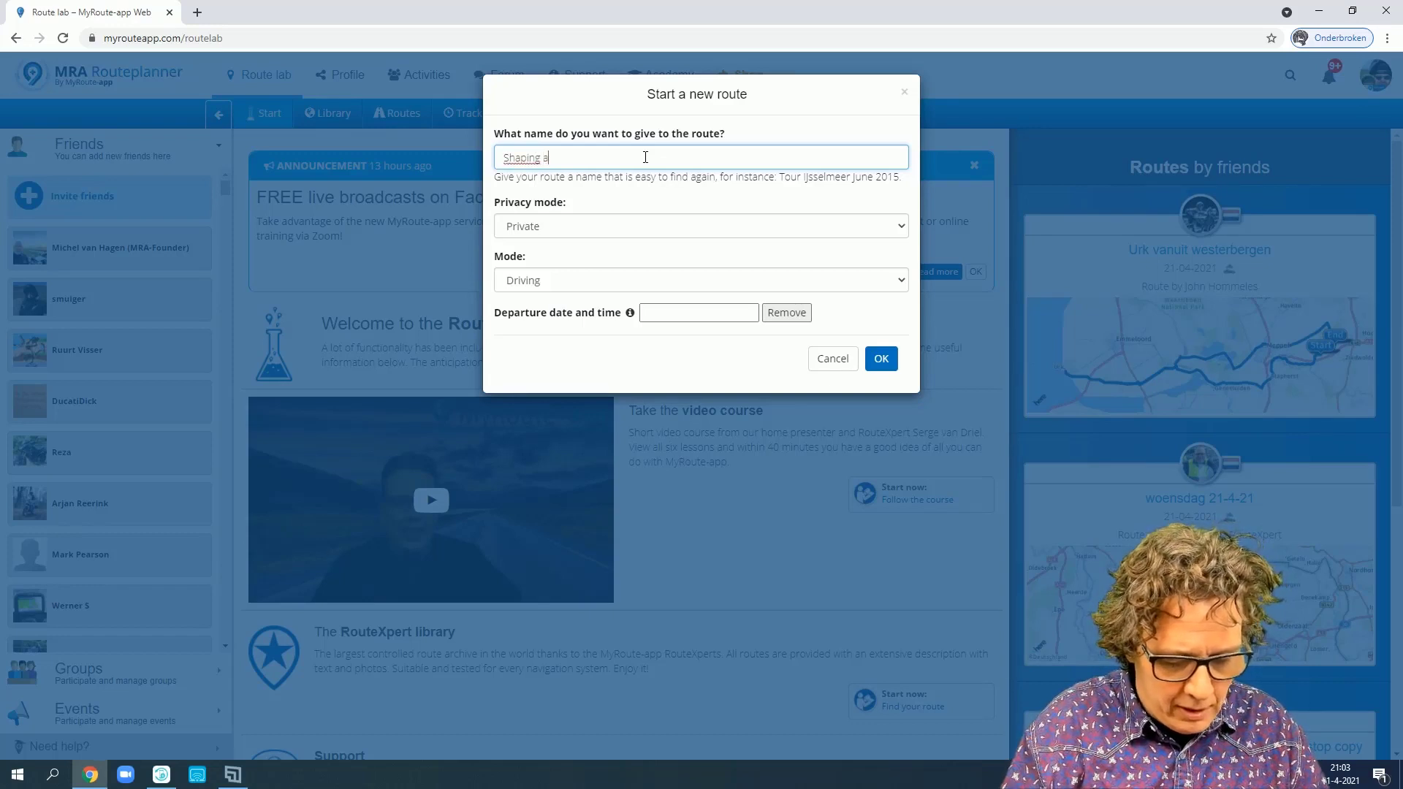
text(nd Via)
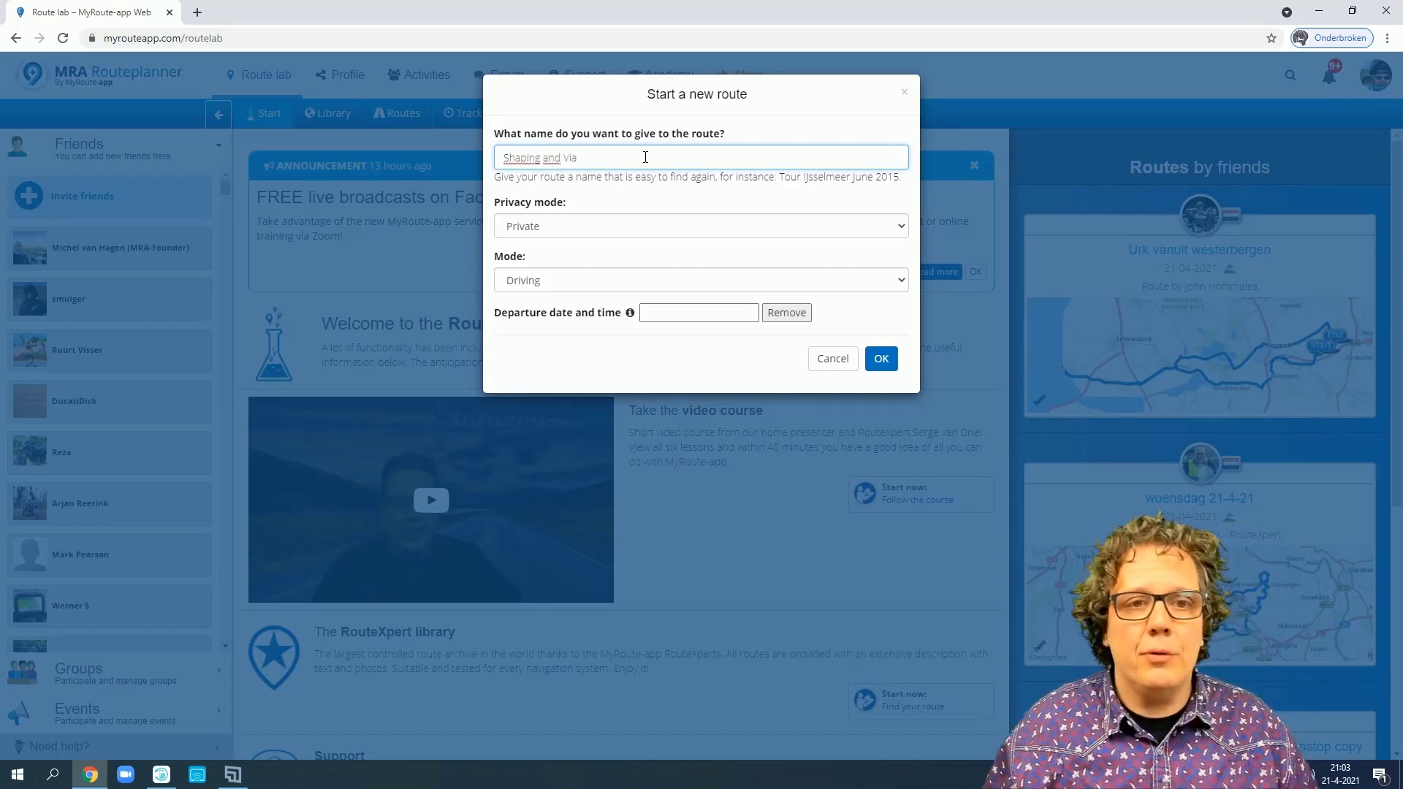
- Set the new route's privacy mode to Public and keep its travel mode at Driving
click(609, 226)
click(595, 246)
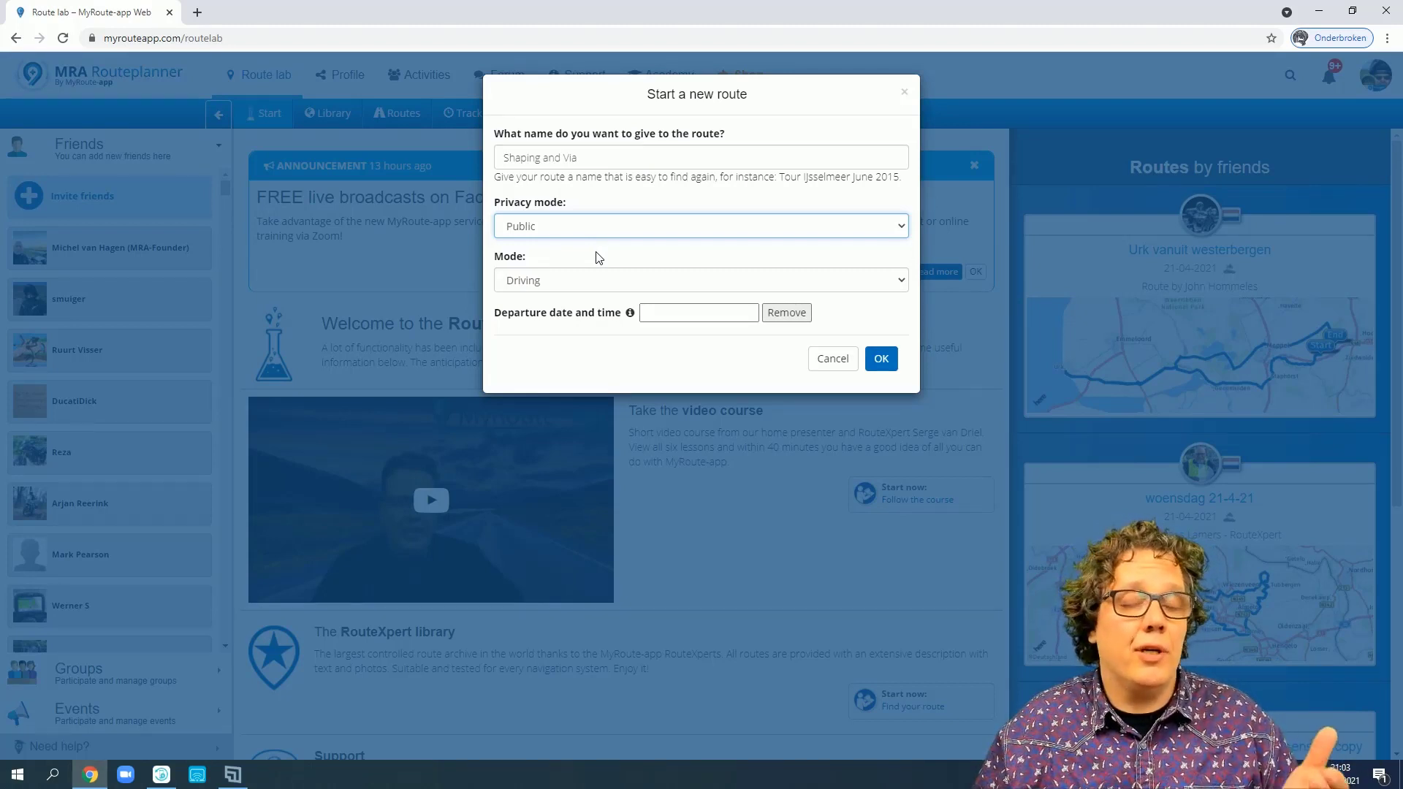
click(611, 232)
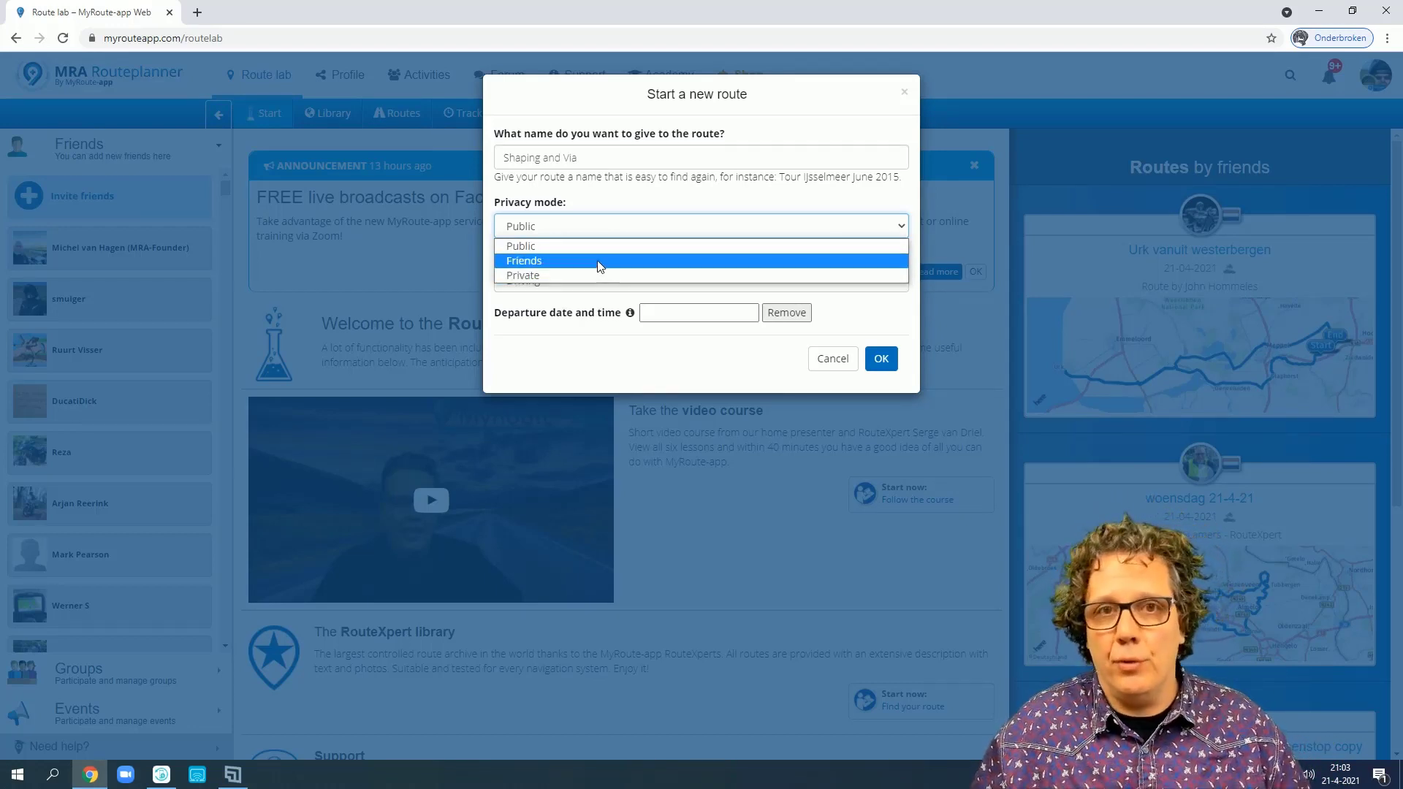
click(613, 242)
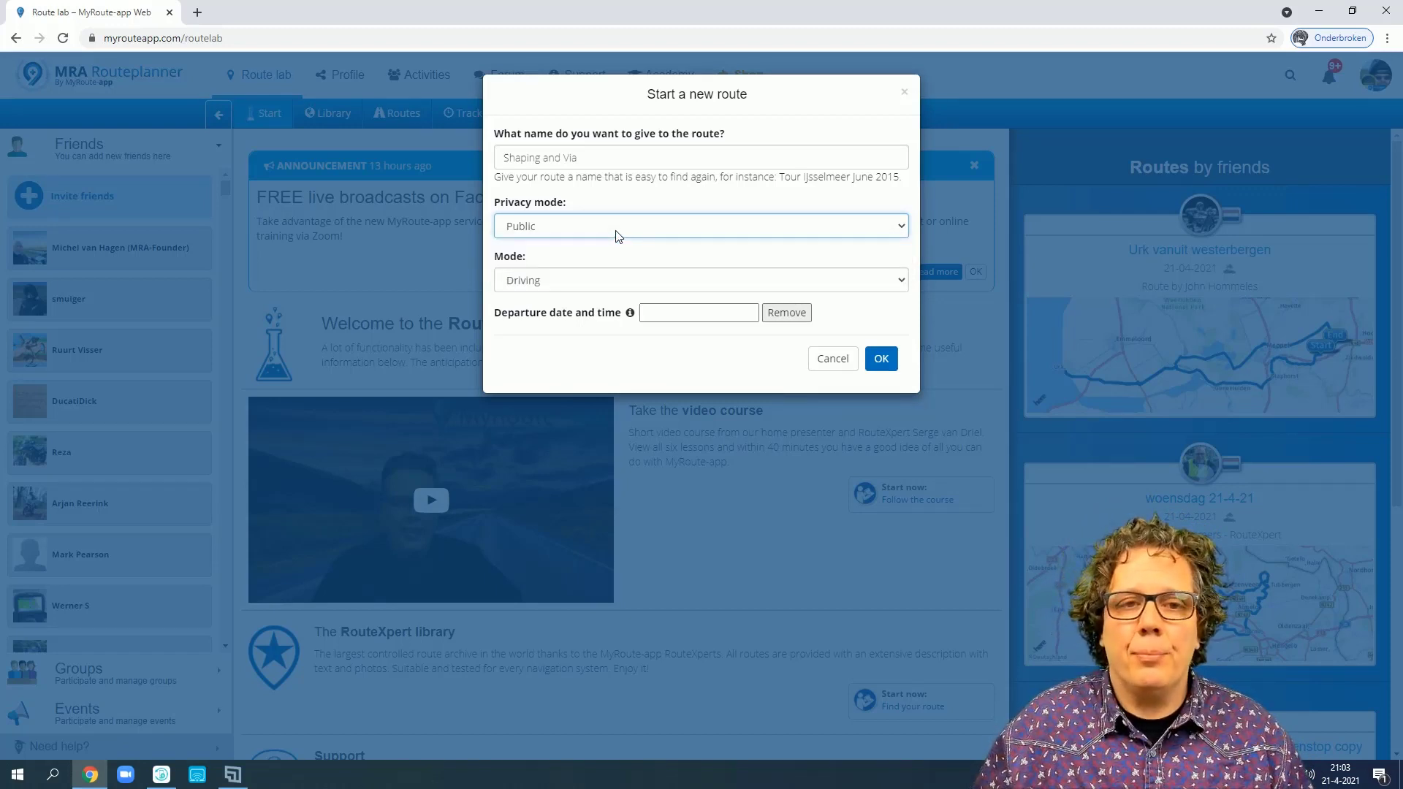
click(595, 281)
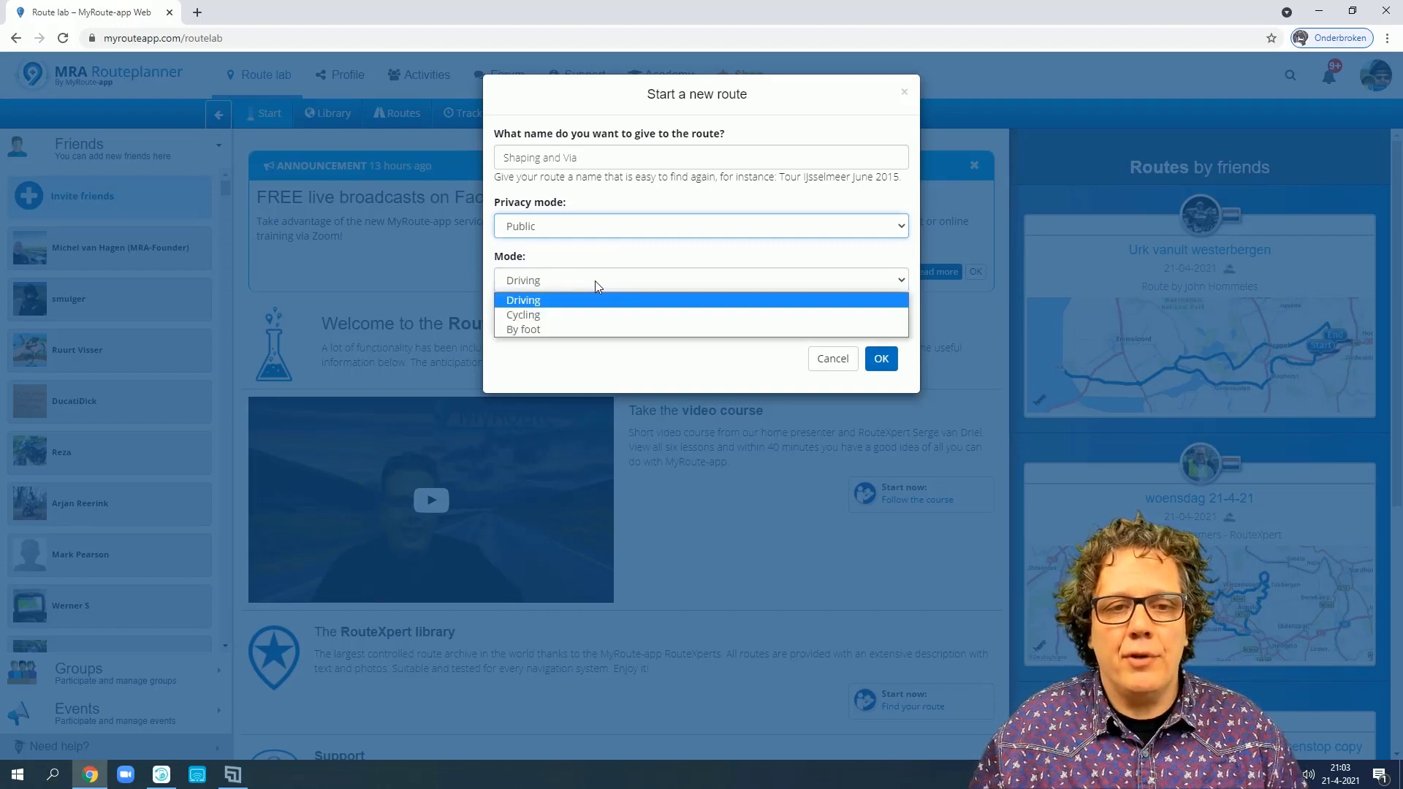
click(594, 281)
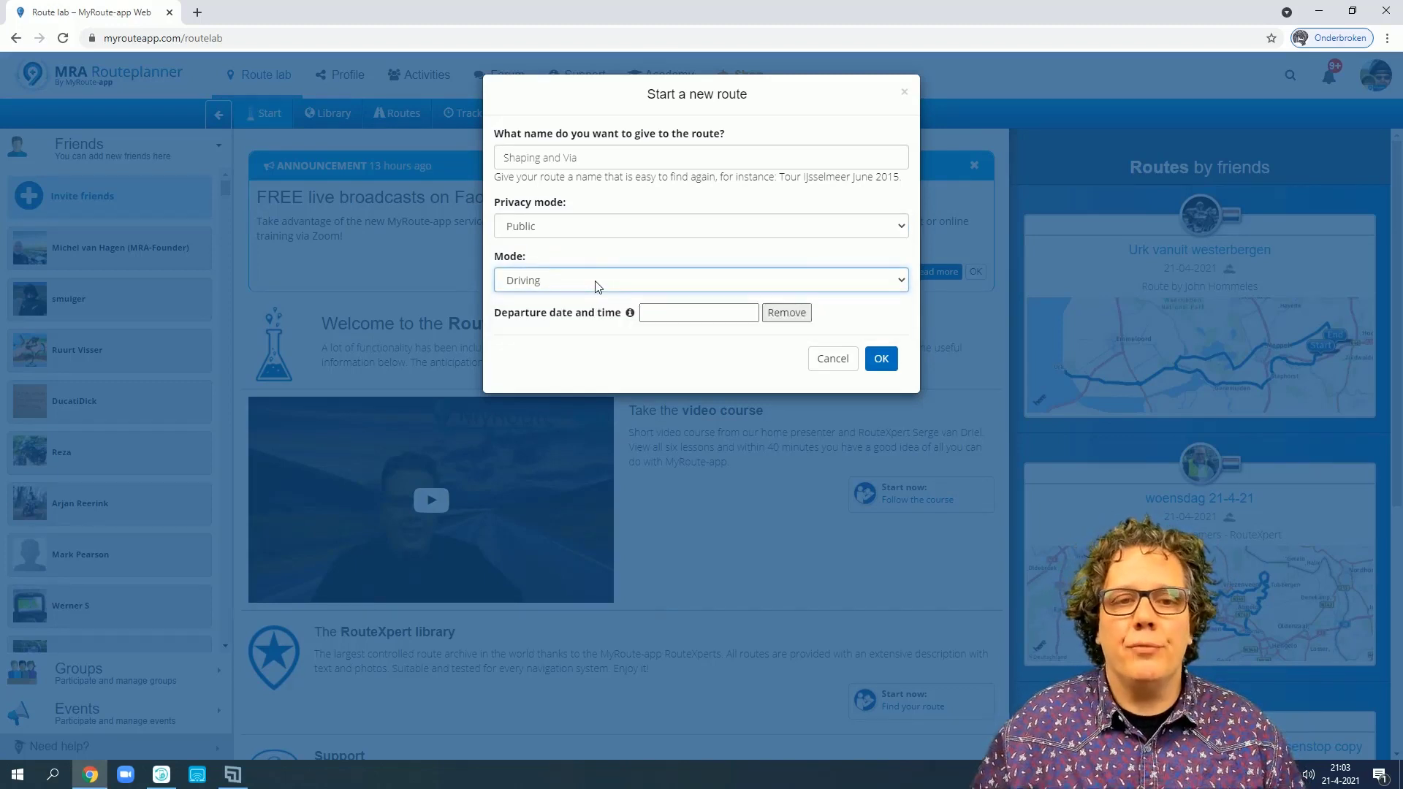
- Set the departure to 24 April 2021 at 09:00 and create the route
click(722, 318)
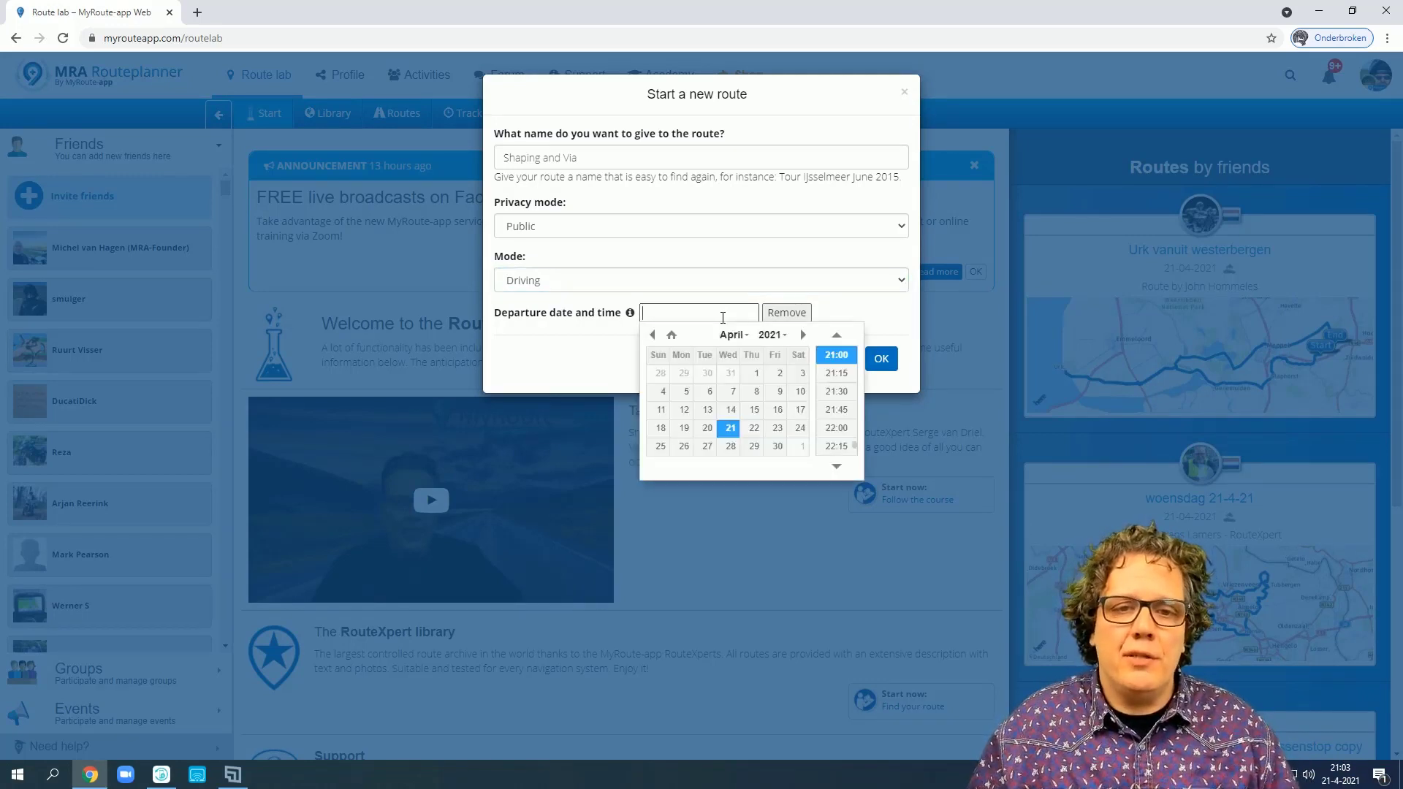
click(804, 432)
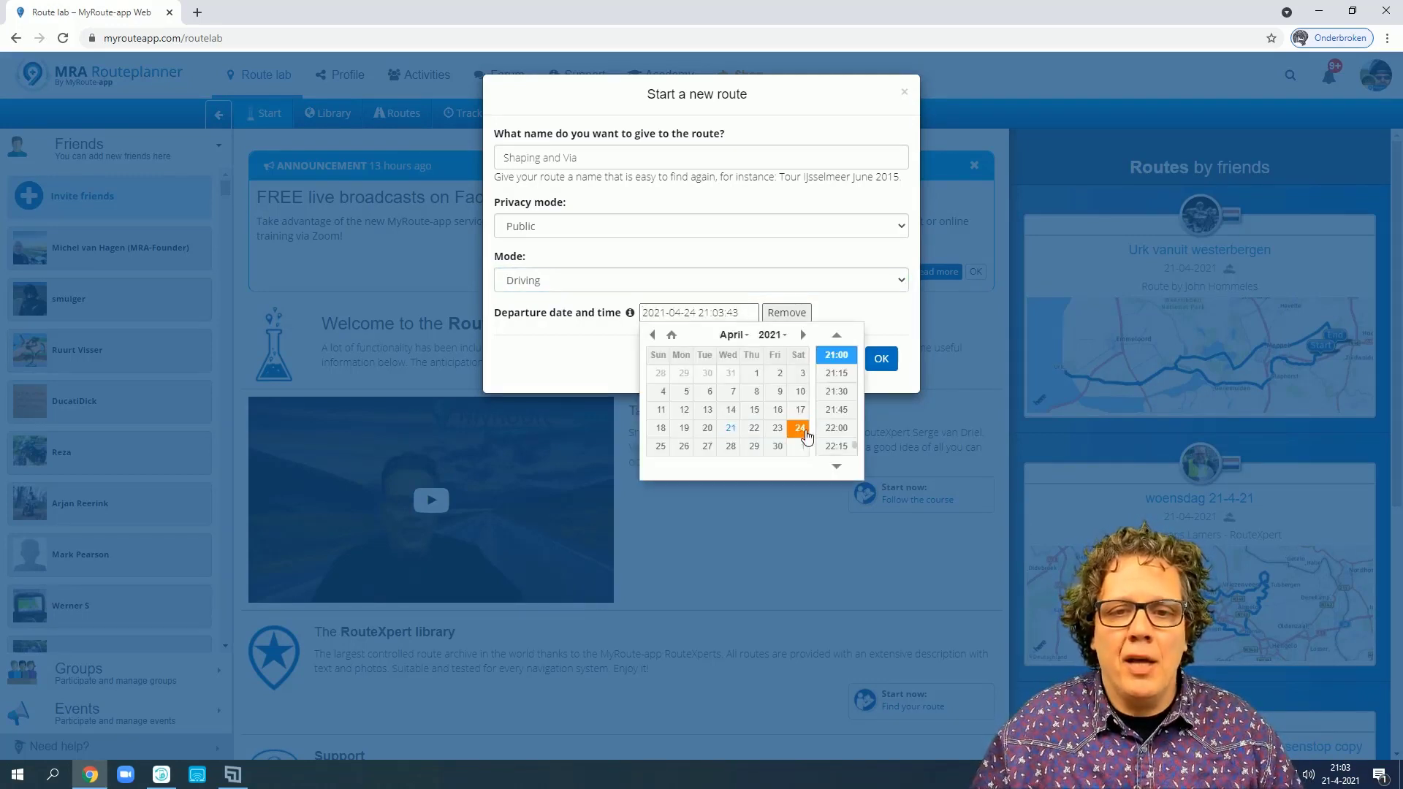
scroll(836, 398, up, 5)
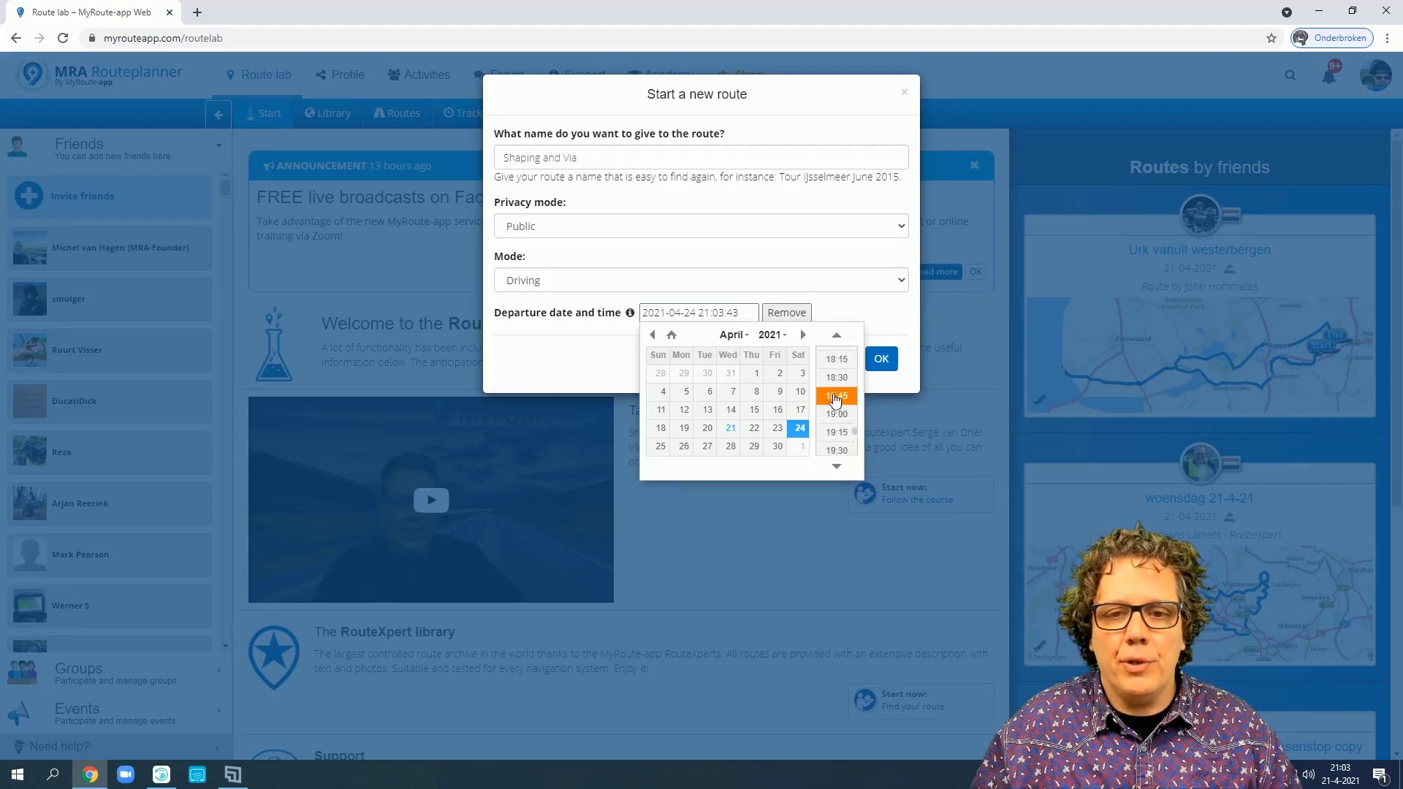
scroll(836, 400, up, 9)
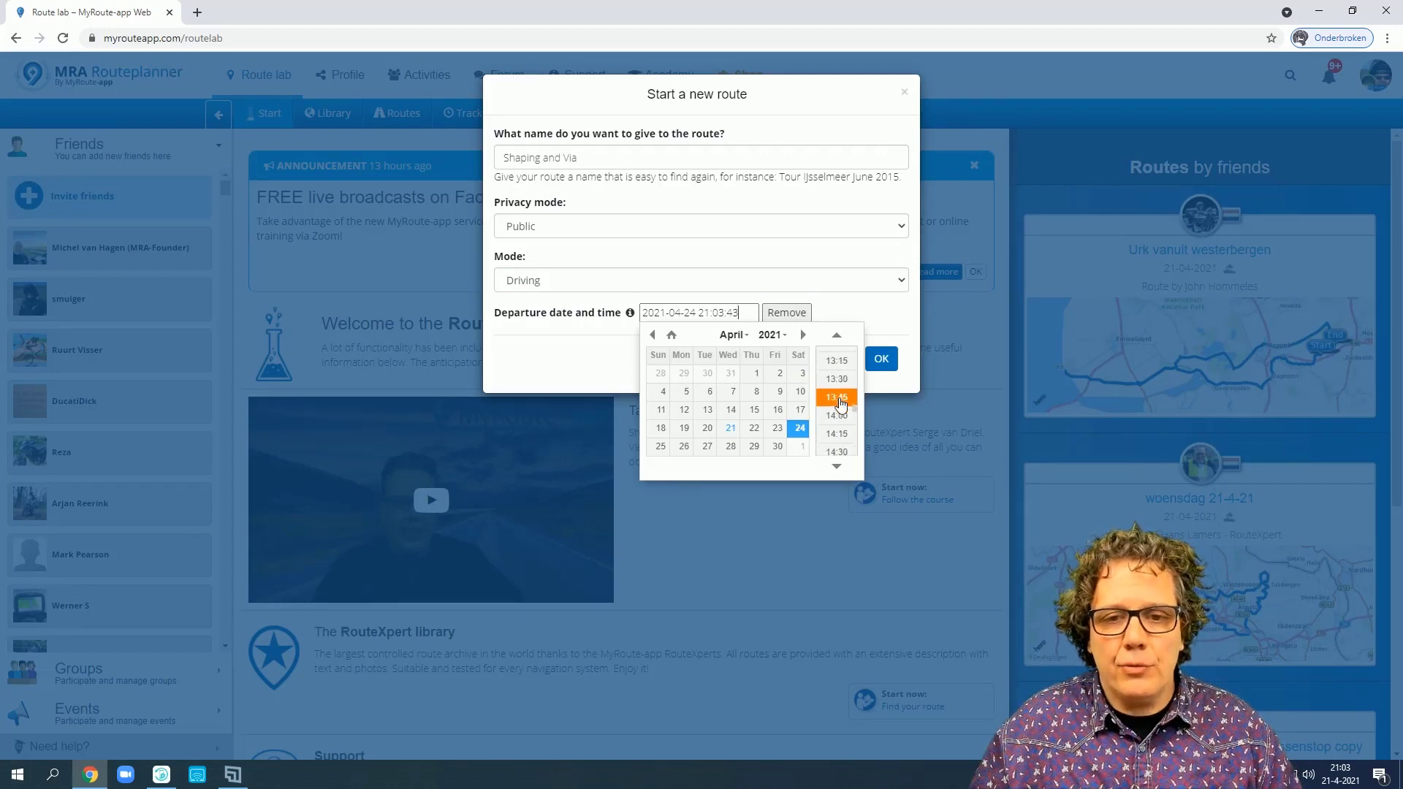
scroll(841, 405, up, 9)
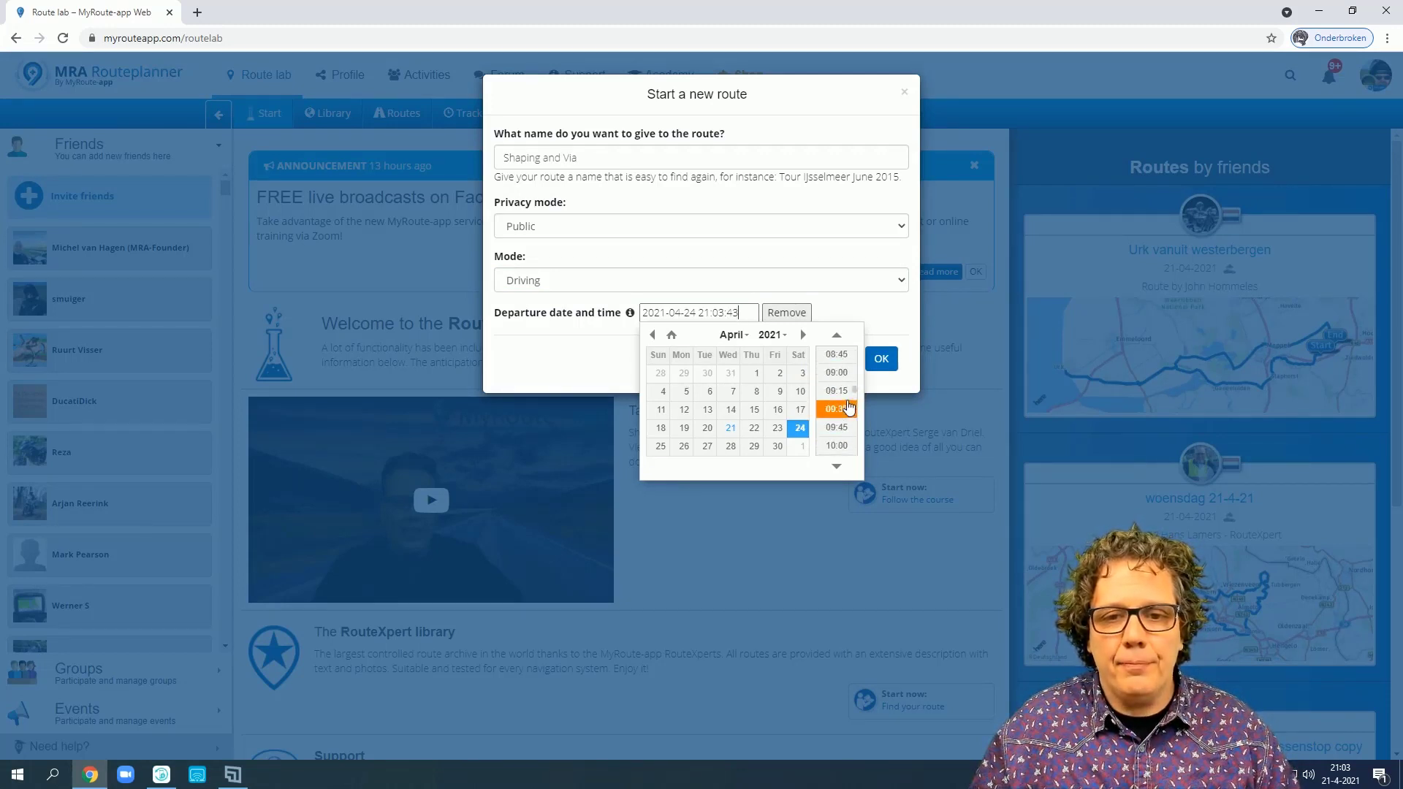
click(837, 373)
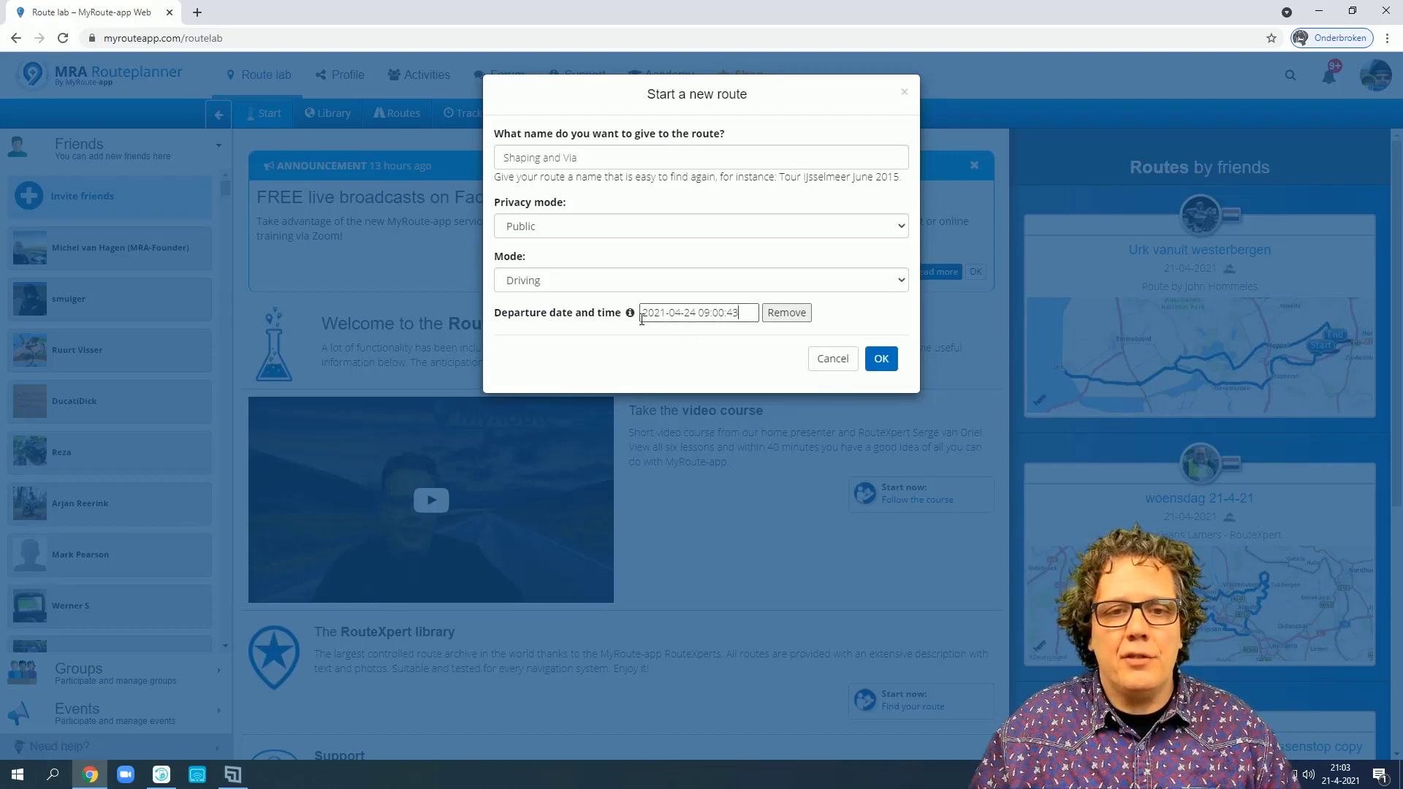
click(681, 312)
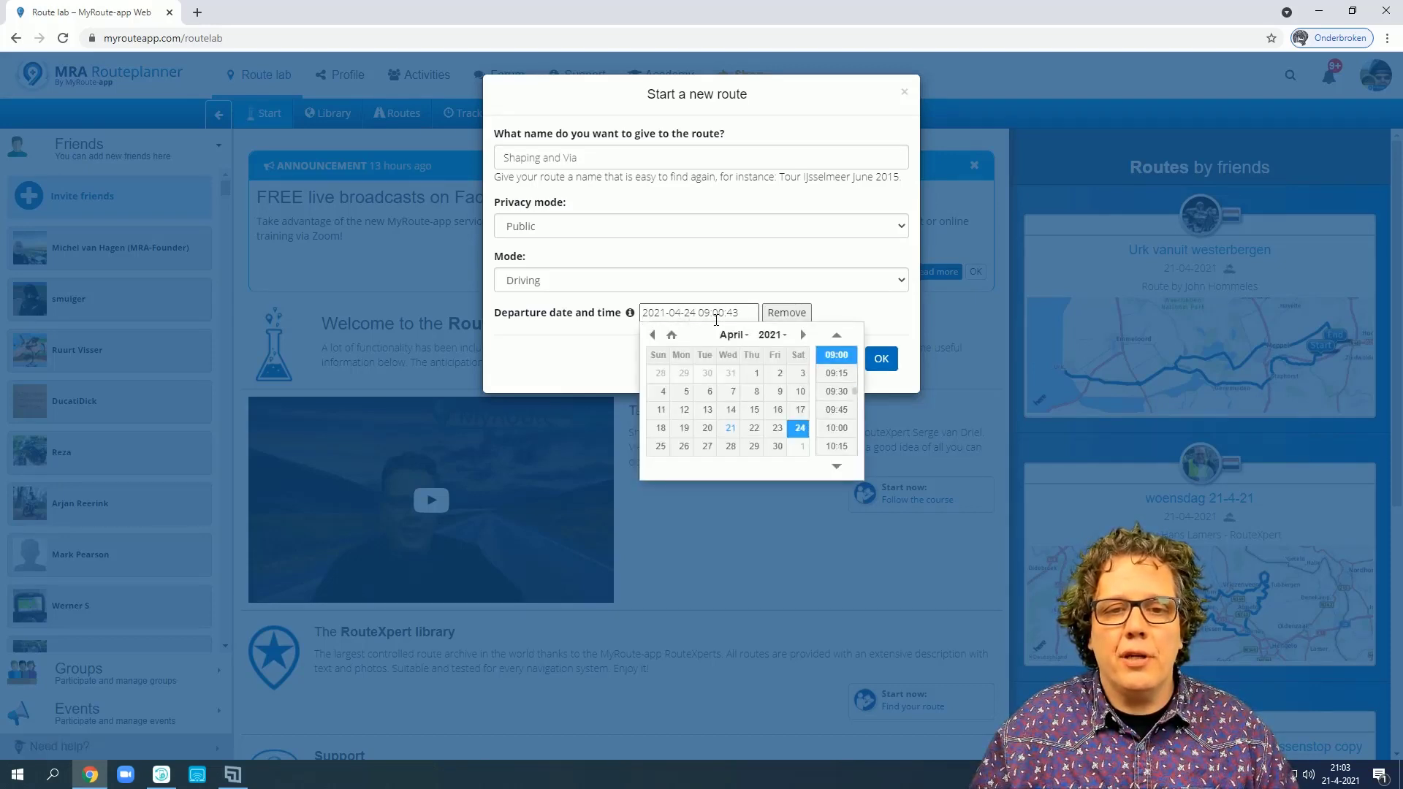
click(913, 322)
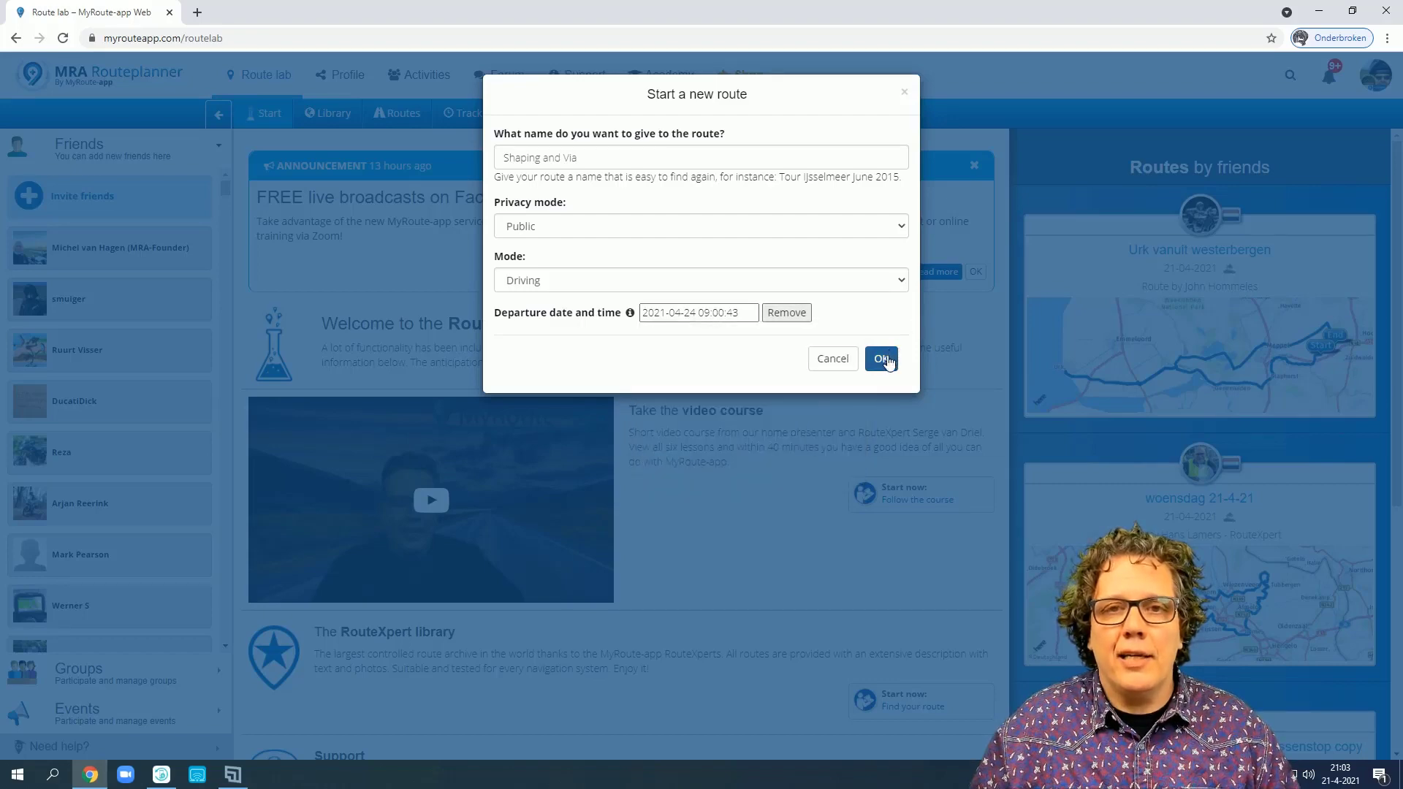
click(883, 358)
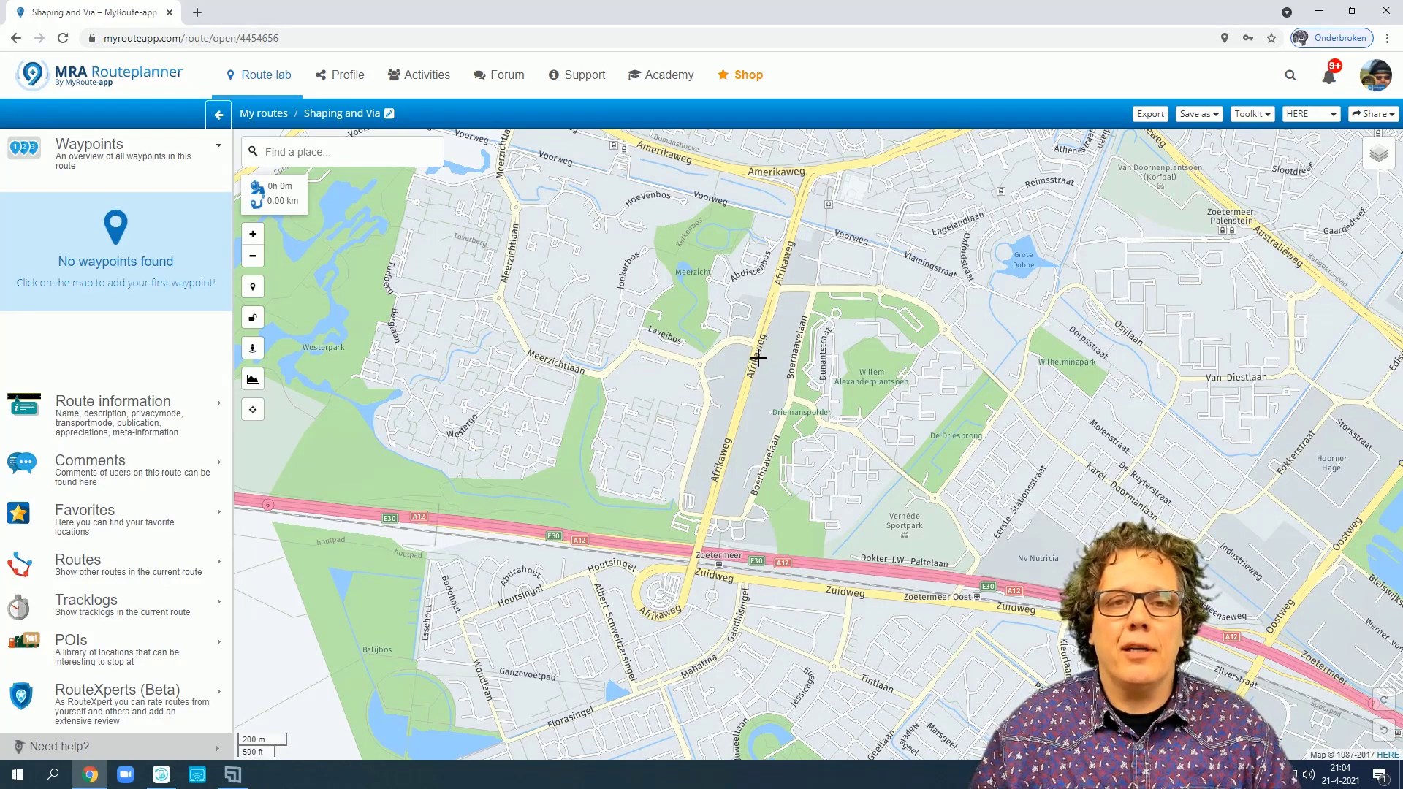
- Place the first waypoint on Huntingdon Road beside Girton College, northwest of Cambridge
scroll(760, 357, down, 1)
scroll(756, 357, down, 3)
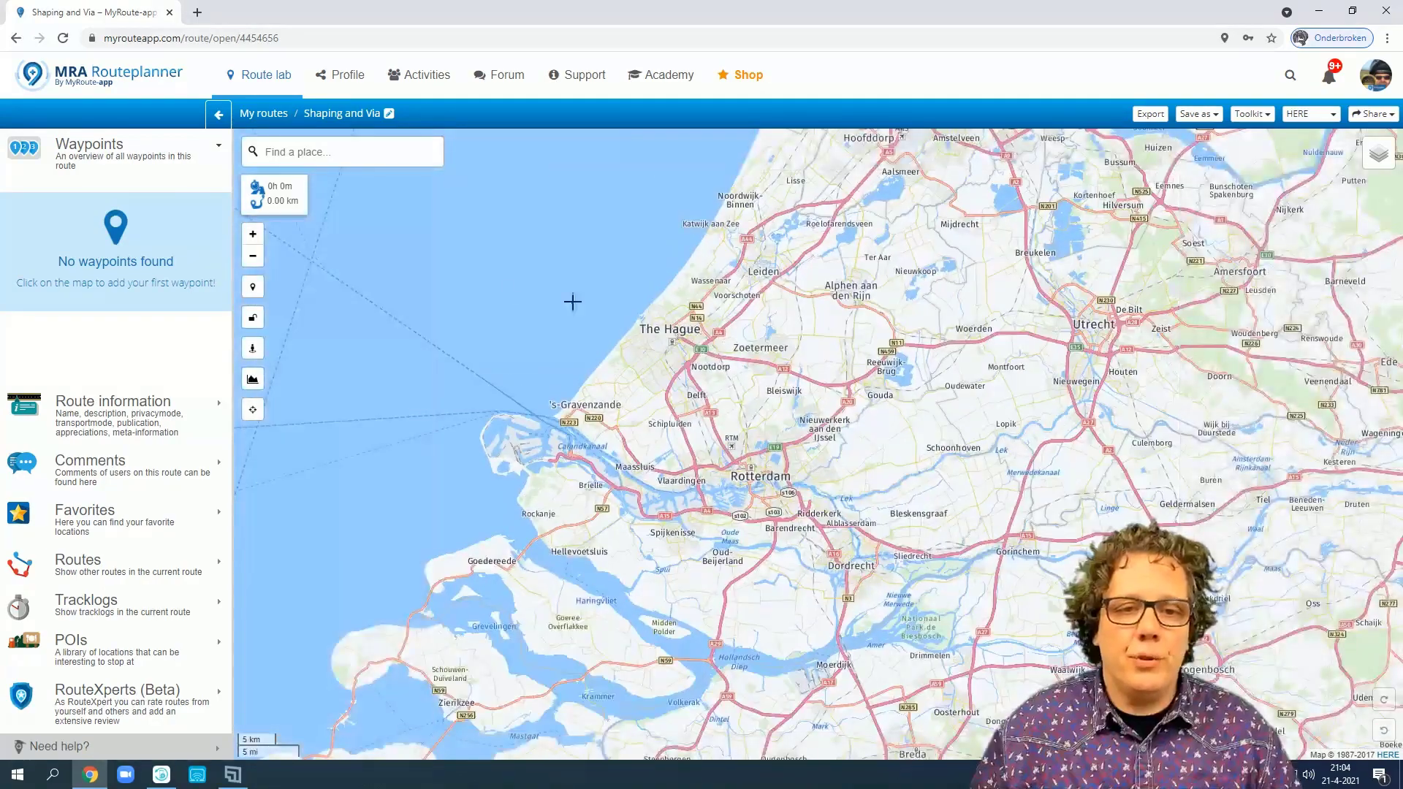
drag(500, 291, 1096, 424)
scroll(683, 492, down, 1)
drag(532, 472, 939, 542)
scroll(785, 550, up, 3)
scroll(790, 463, up, 3)
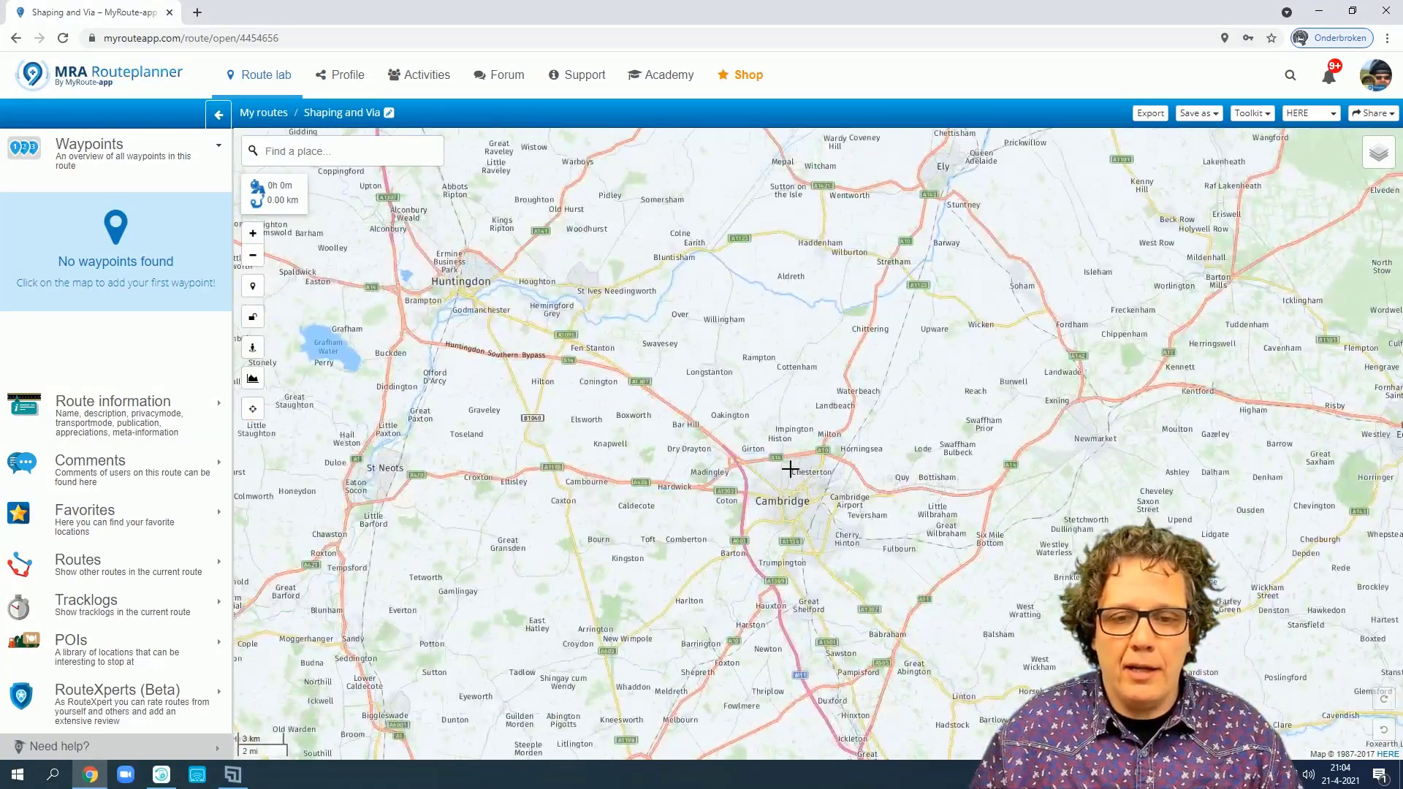
scroll(643, 439, up, 2)
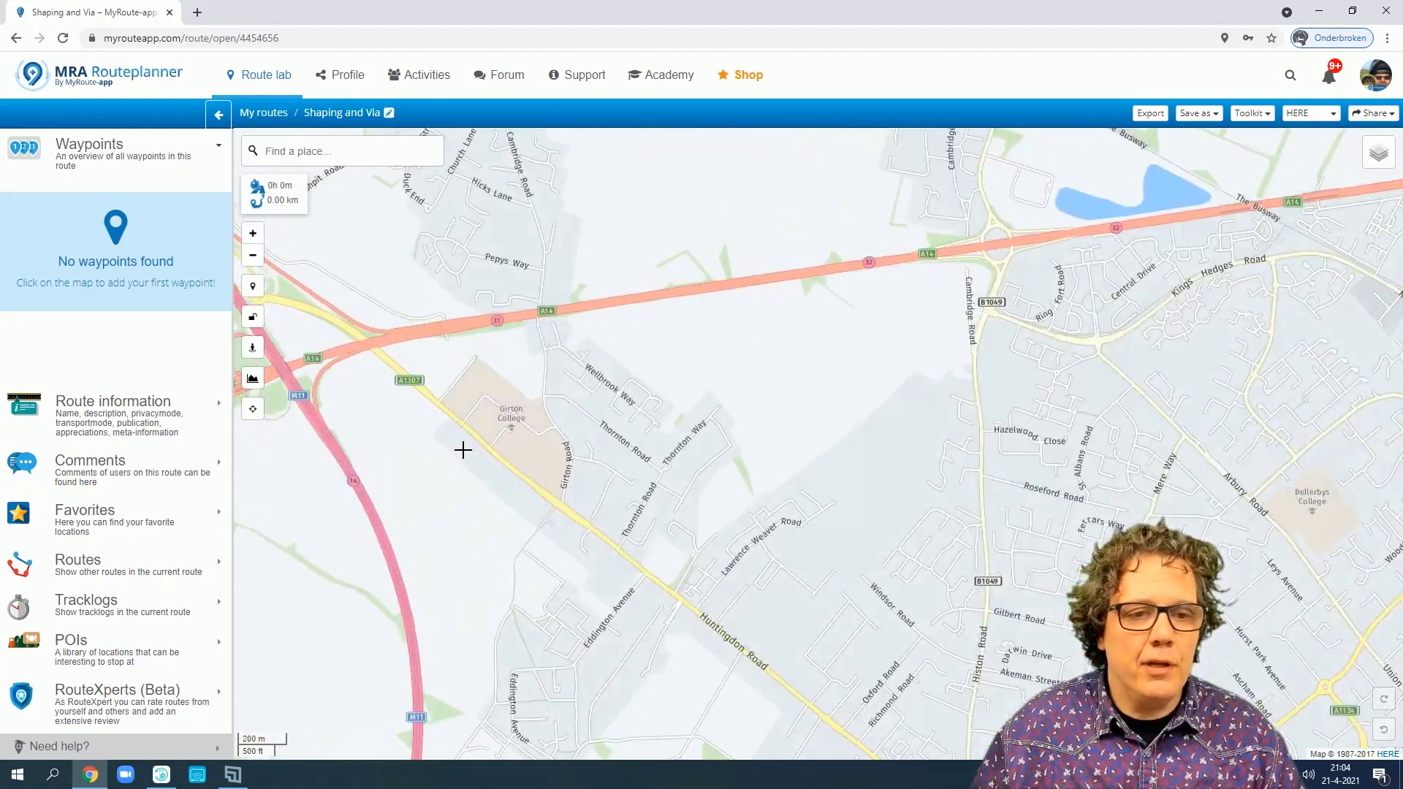
scroll(472, 450, up, 3)
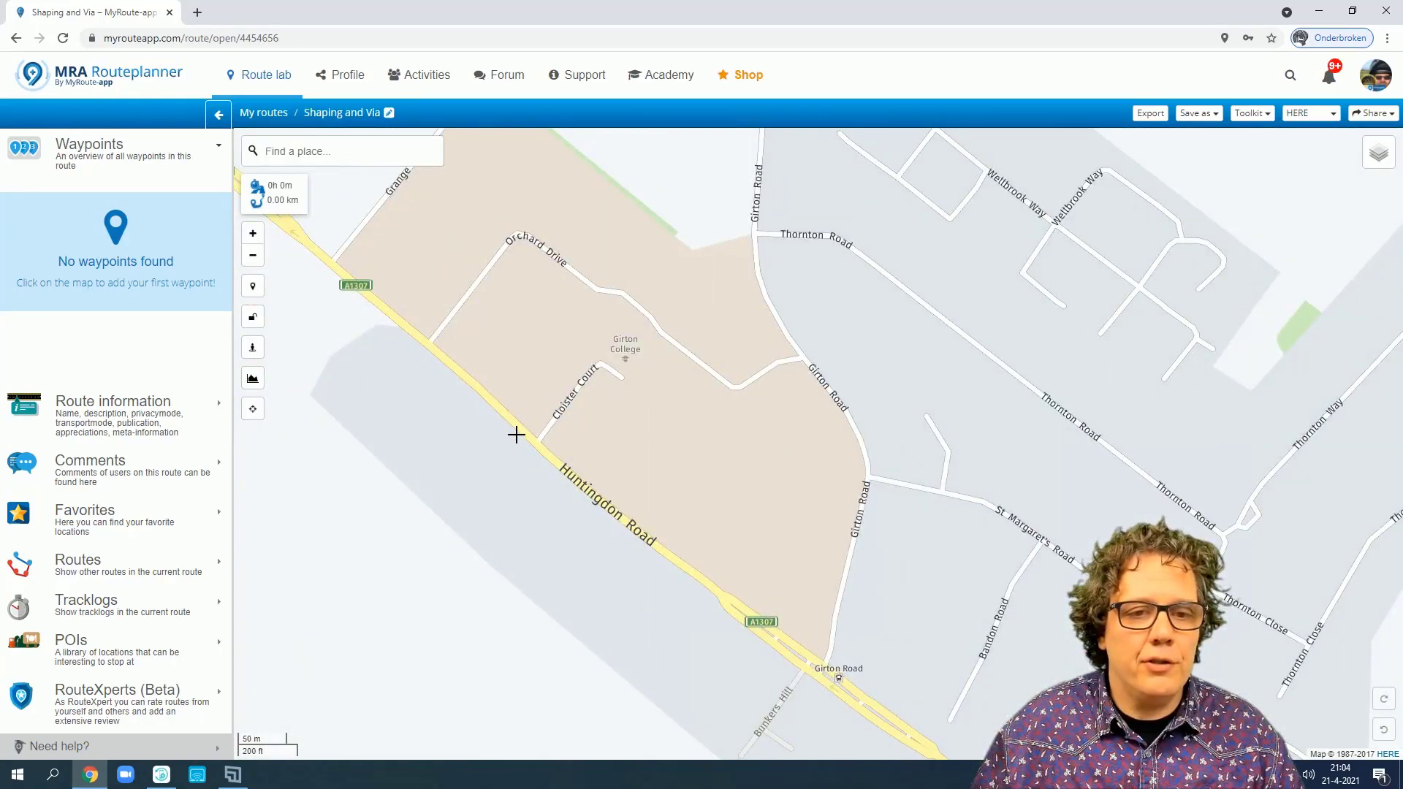
click(650, 523)
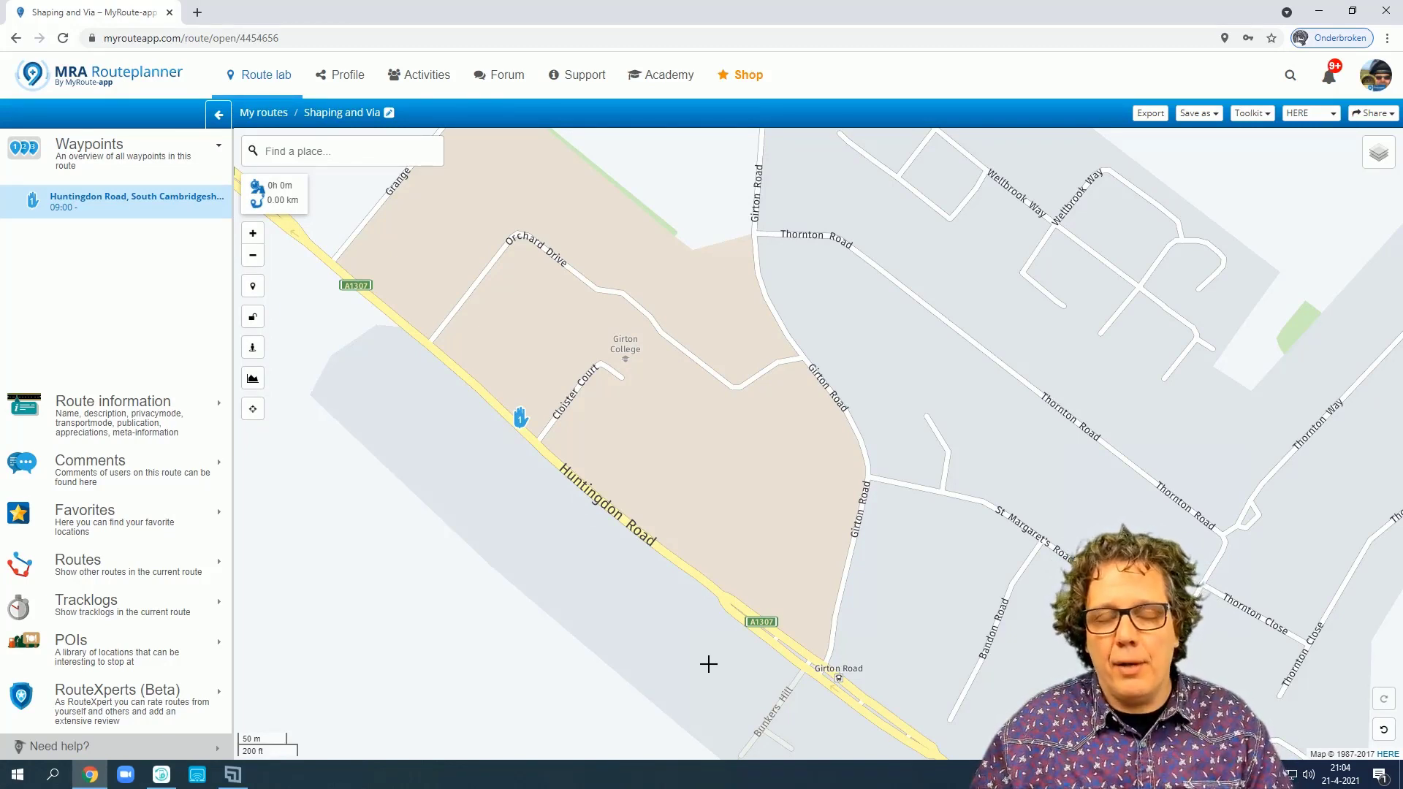
- Add a second waypoint on the Snake Pass road beside the reservoir north of Bamford, west of Sheffield
scroll(708, 662, down, 4)
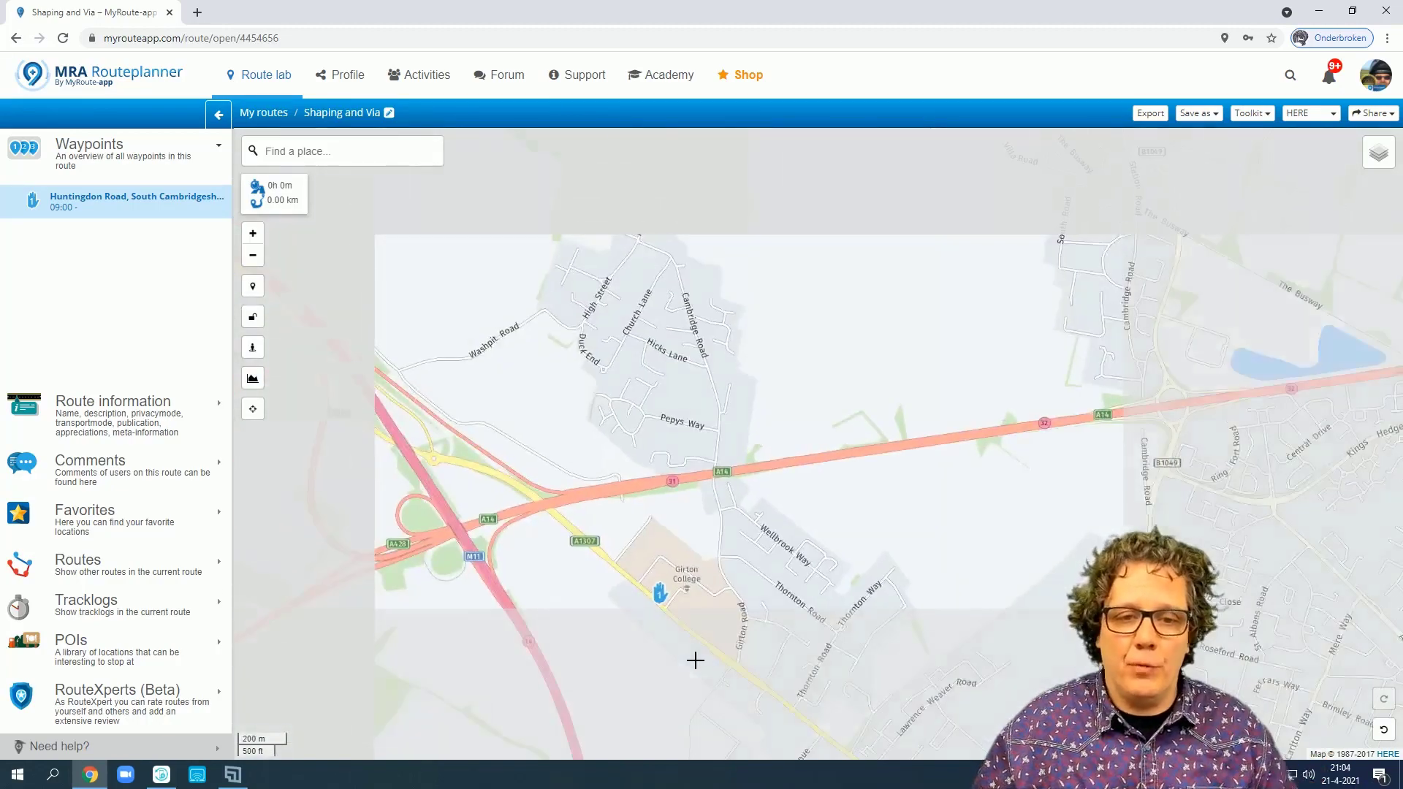
scroll(694, 662, down, 4)
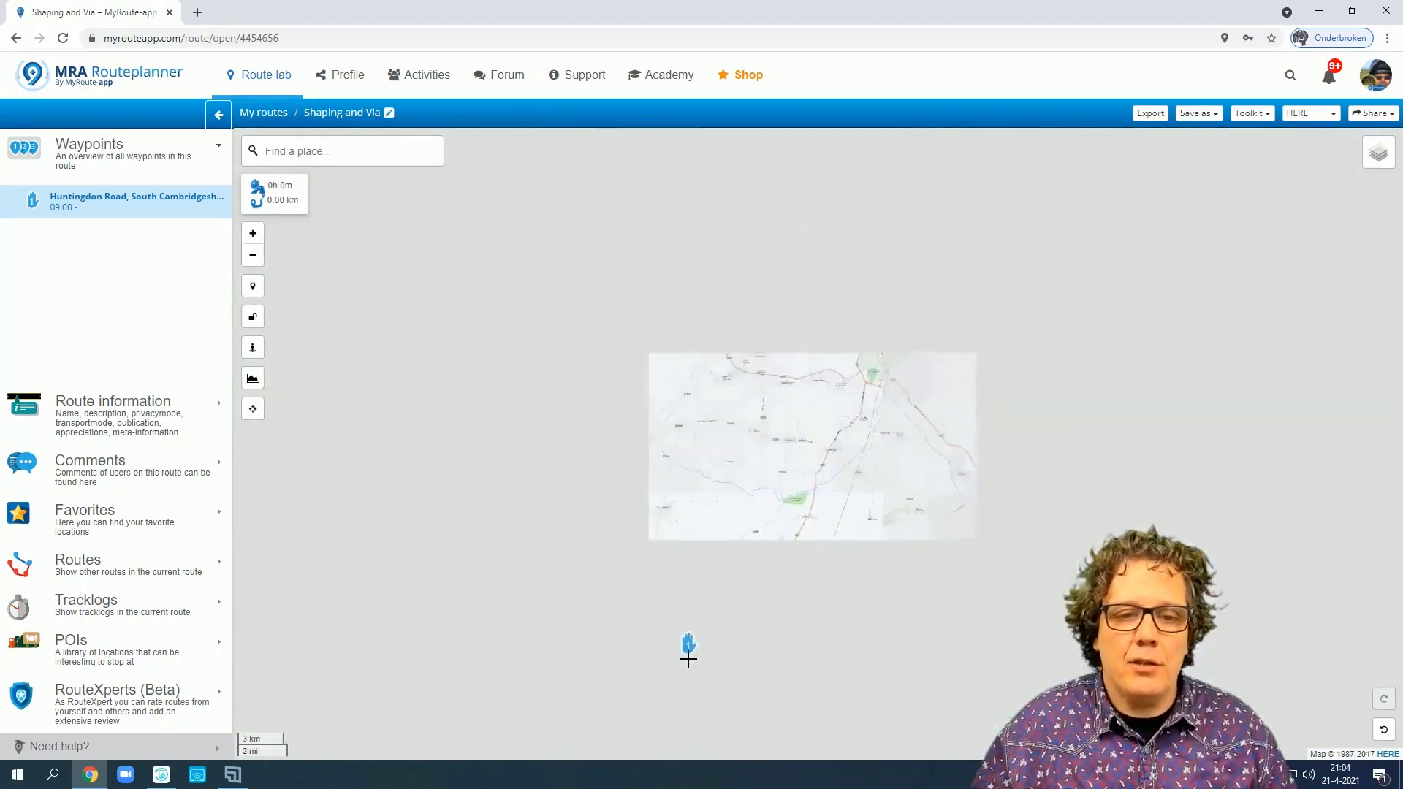
scroll(680, 657, down, 1)
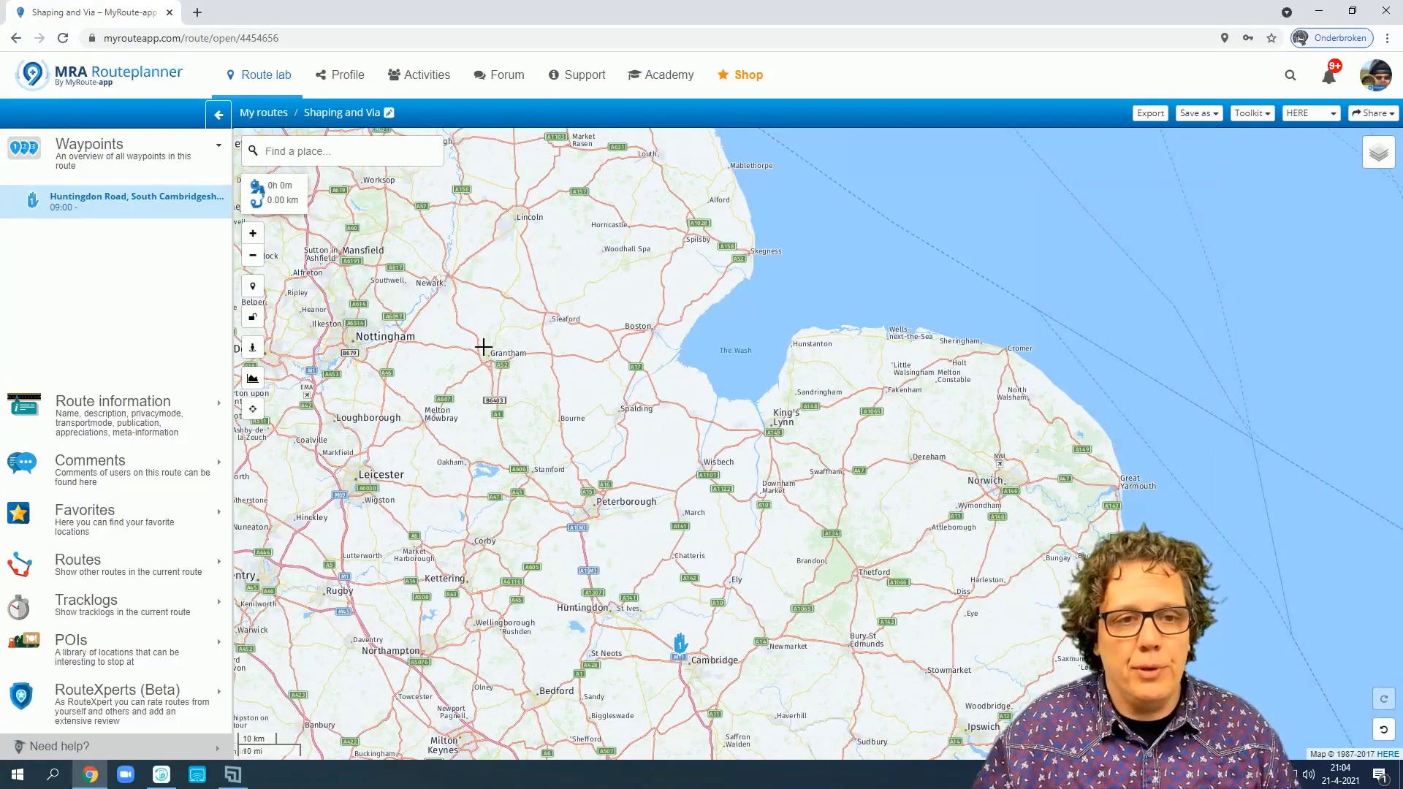
drag(483, 347, 796, 653)
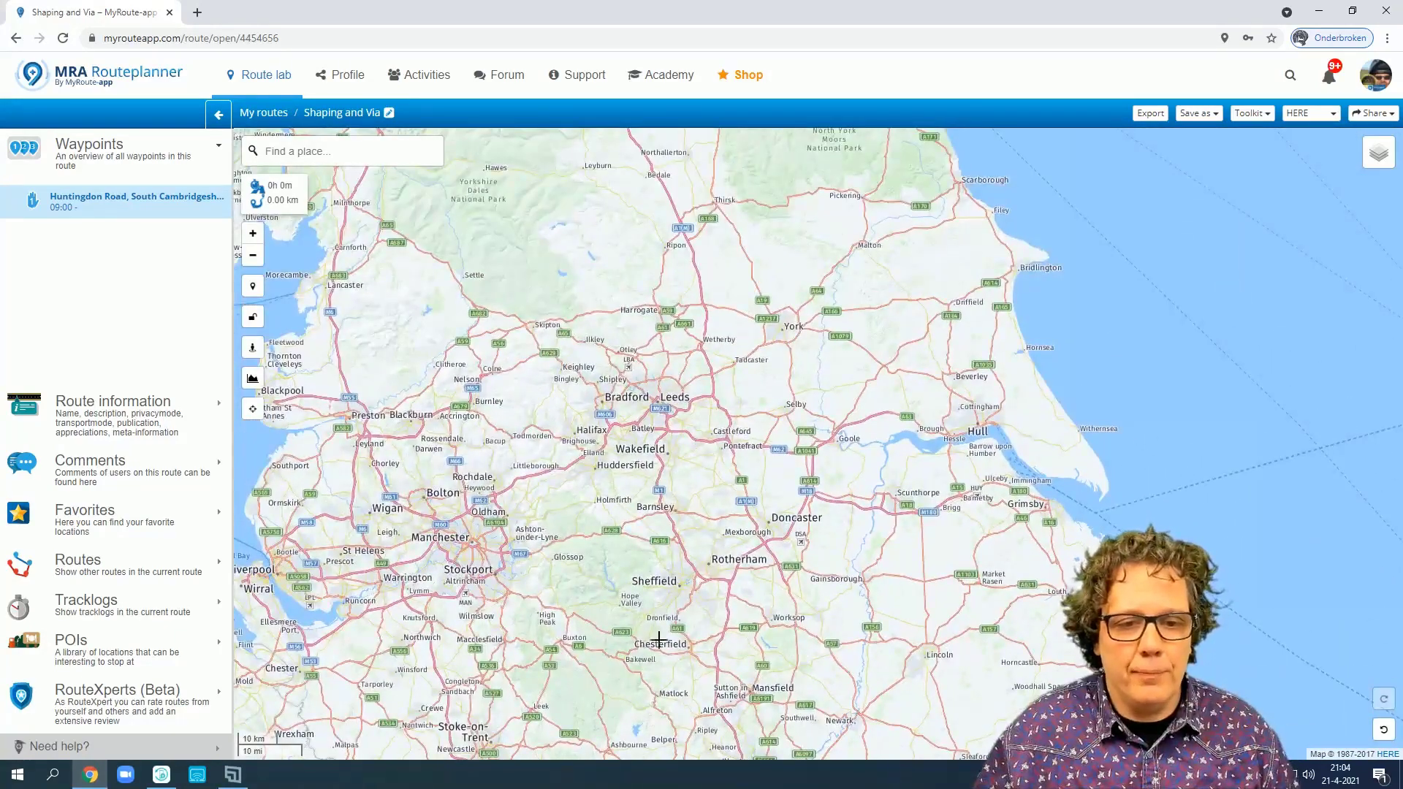
scroll(617, 557, up, 4)
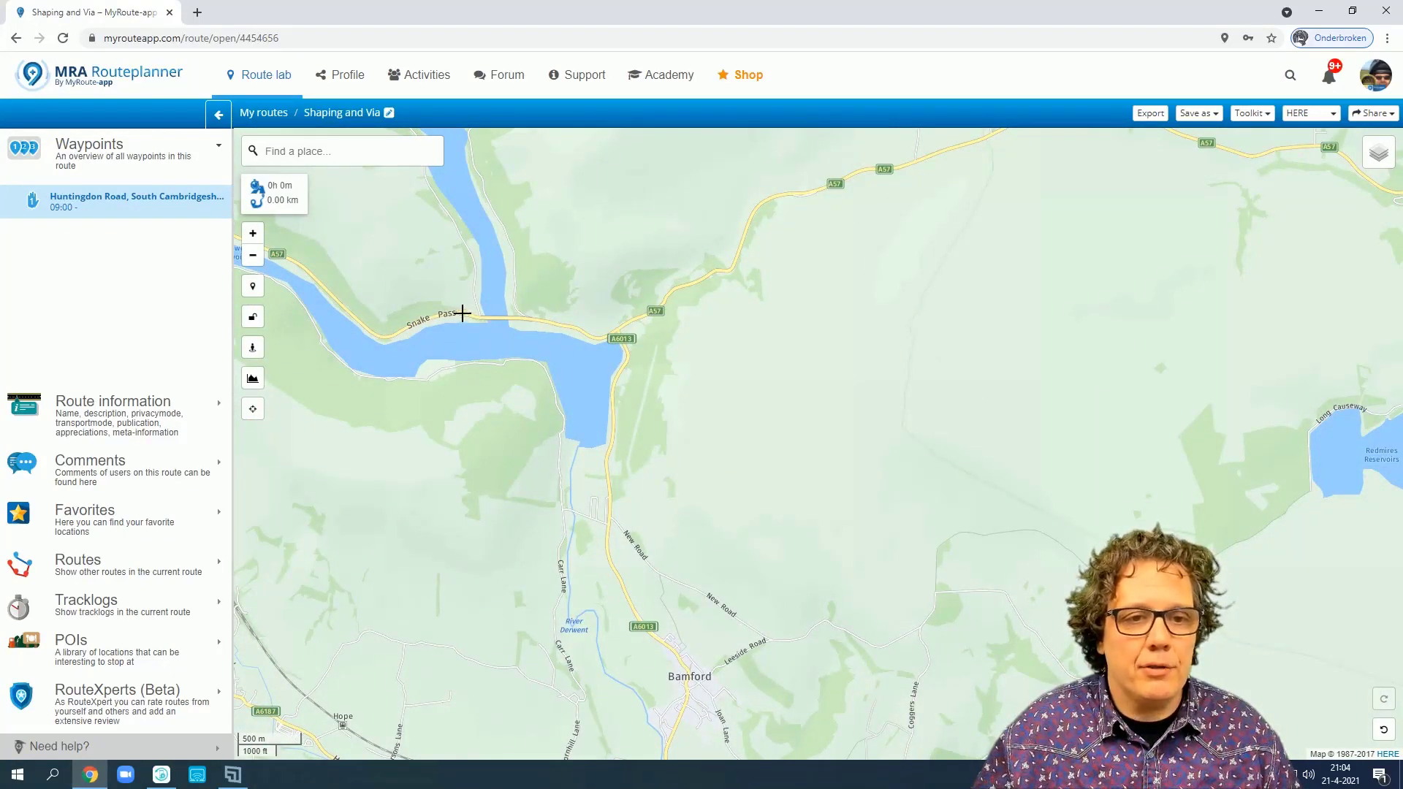
click(702, 336)
- Examine the calculated route from Huntingdon Road near Cambridge to the Snake Pass, along with the available routing options
scroll(702, 338, down, 3)
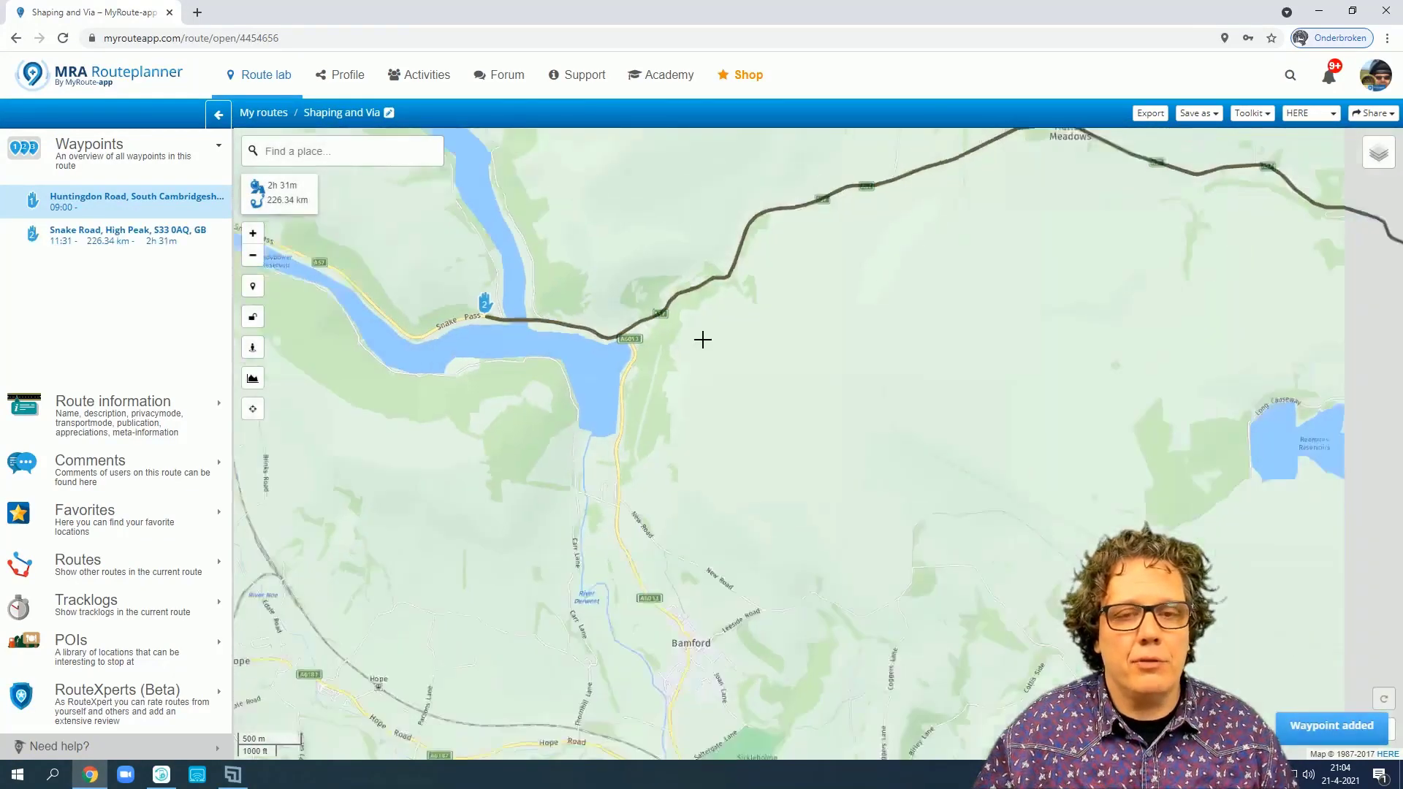
scroll(702, 349, down, 3)
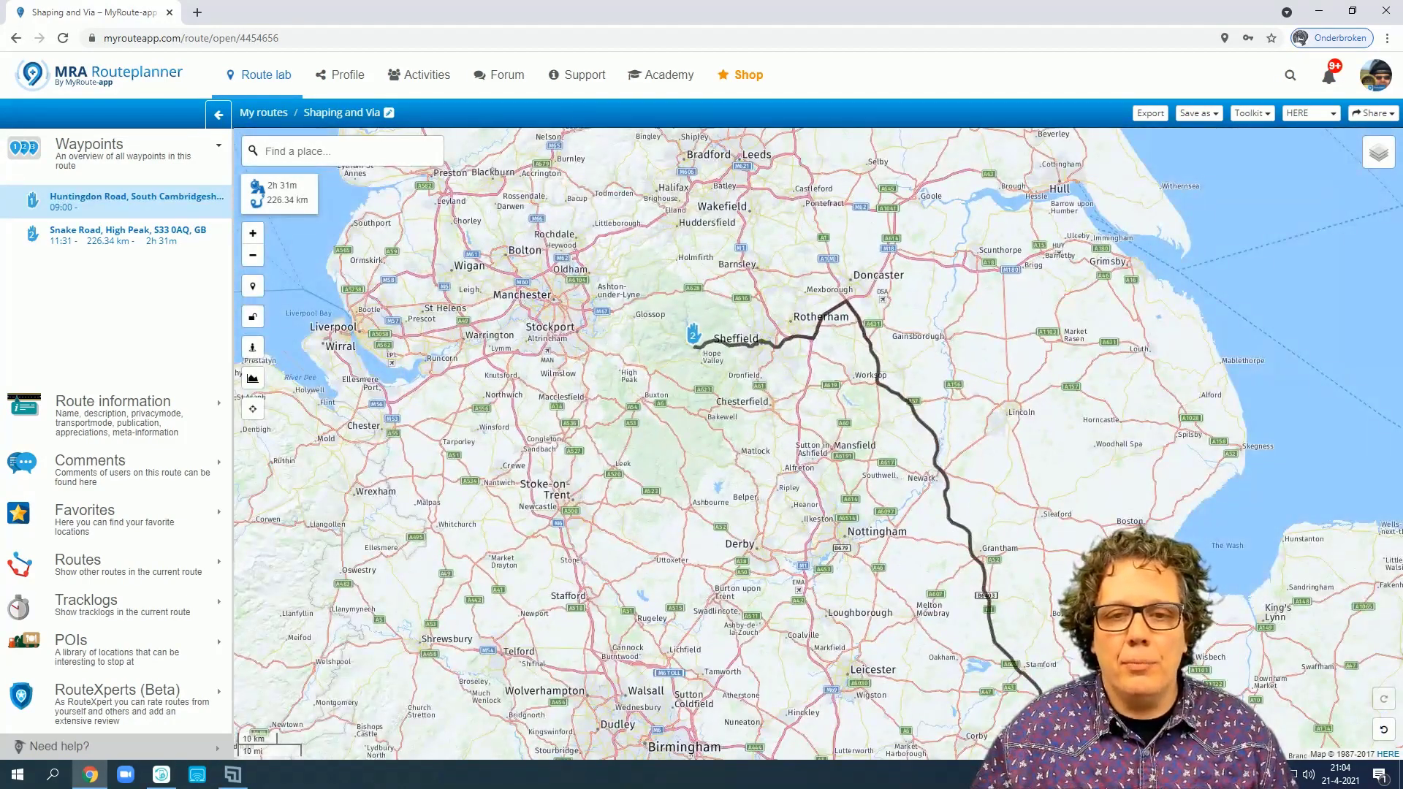
drag(1287, 370, 1117, 238)
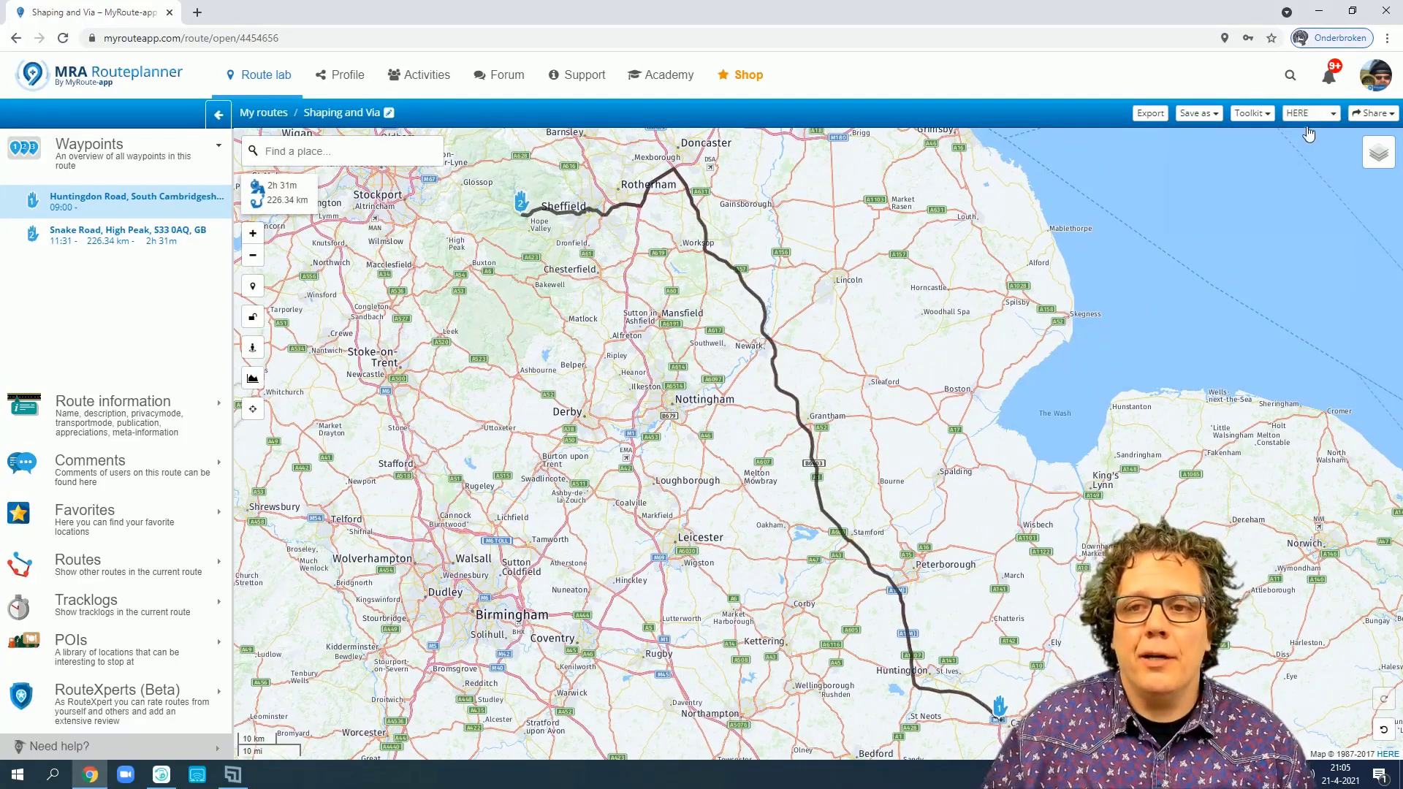
click(1252, 114)
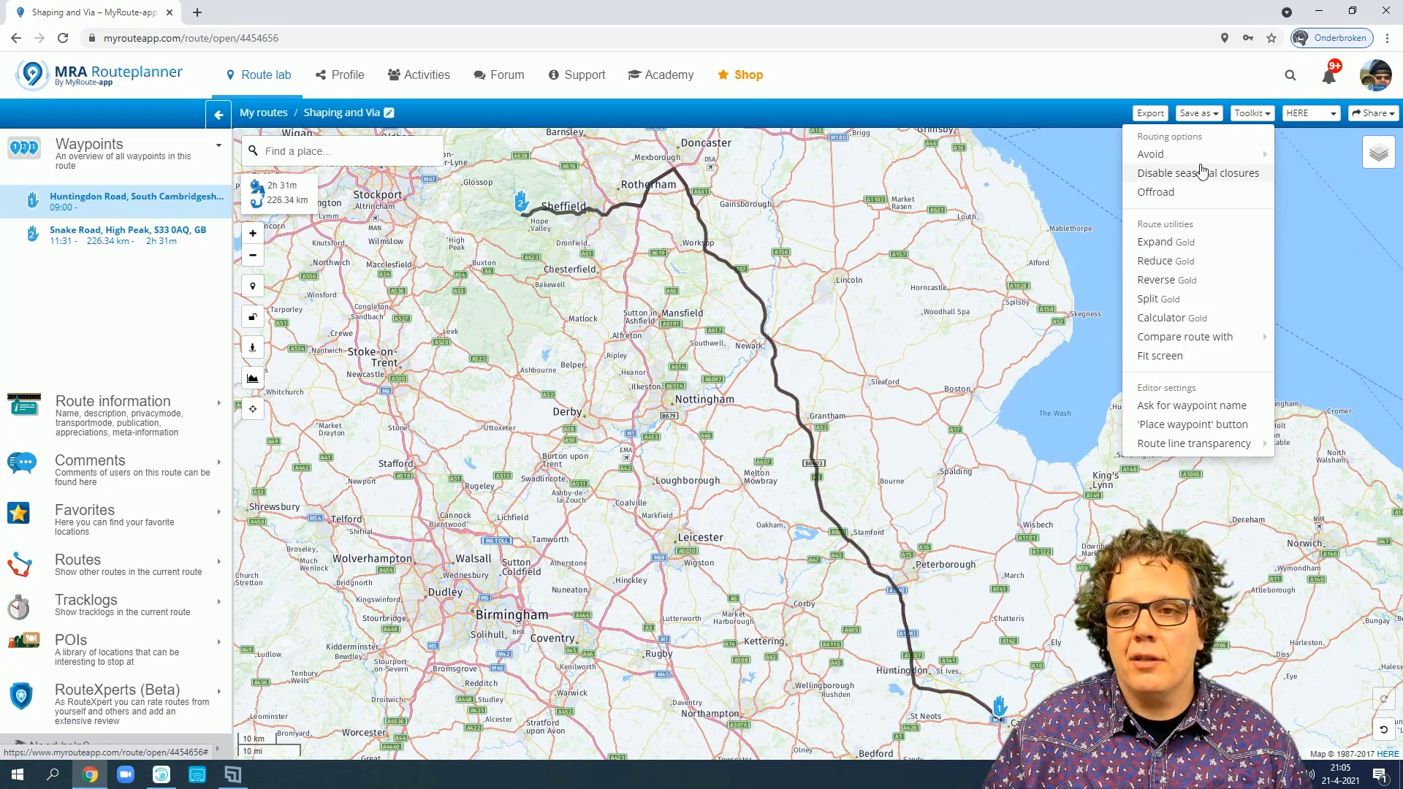
mouse_move(1203, 161)
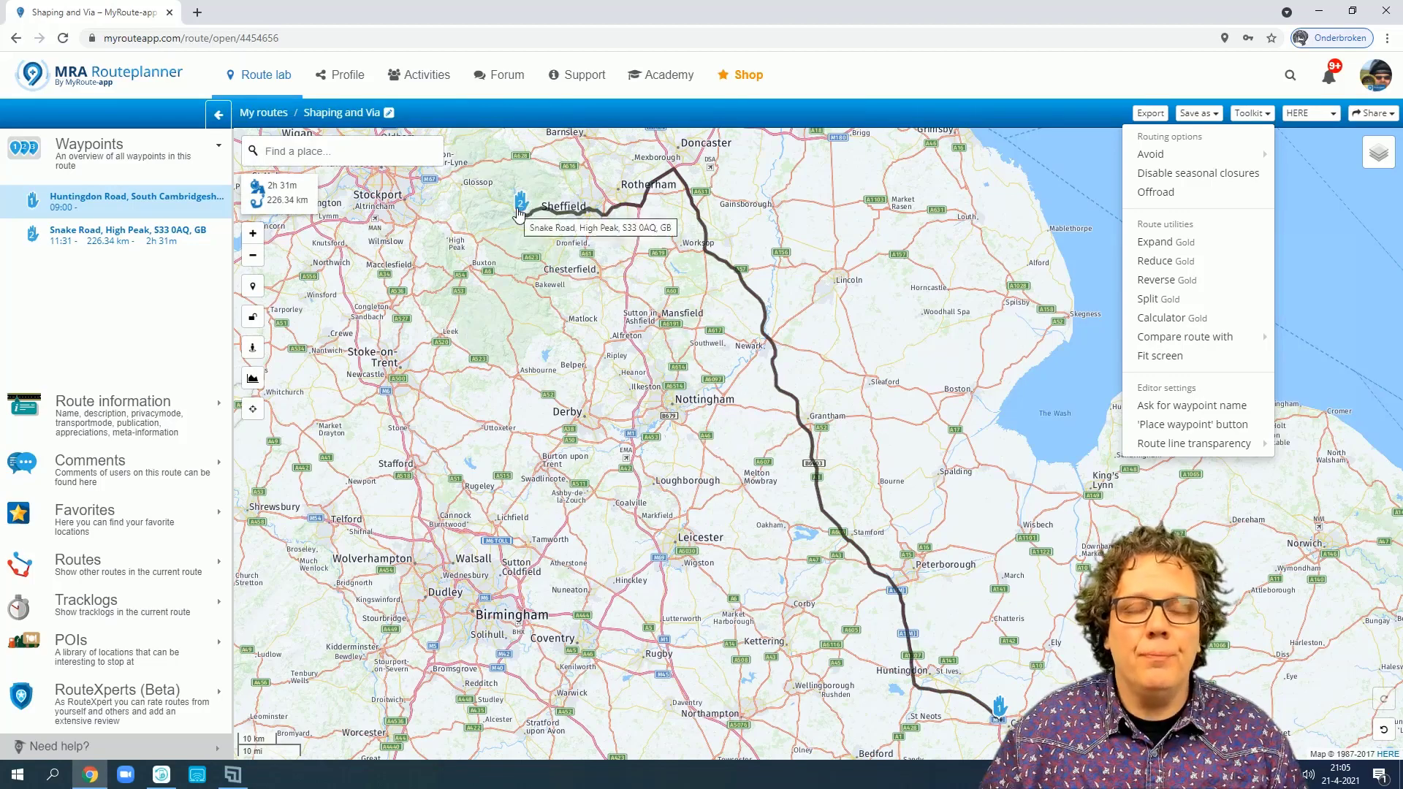
scroll(998, 720, up, 3)
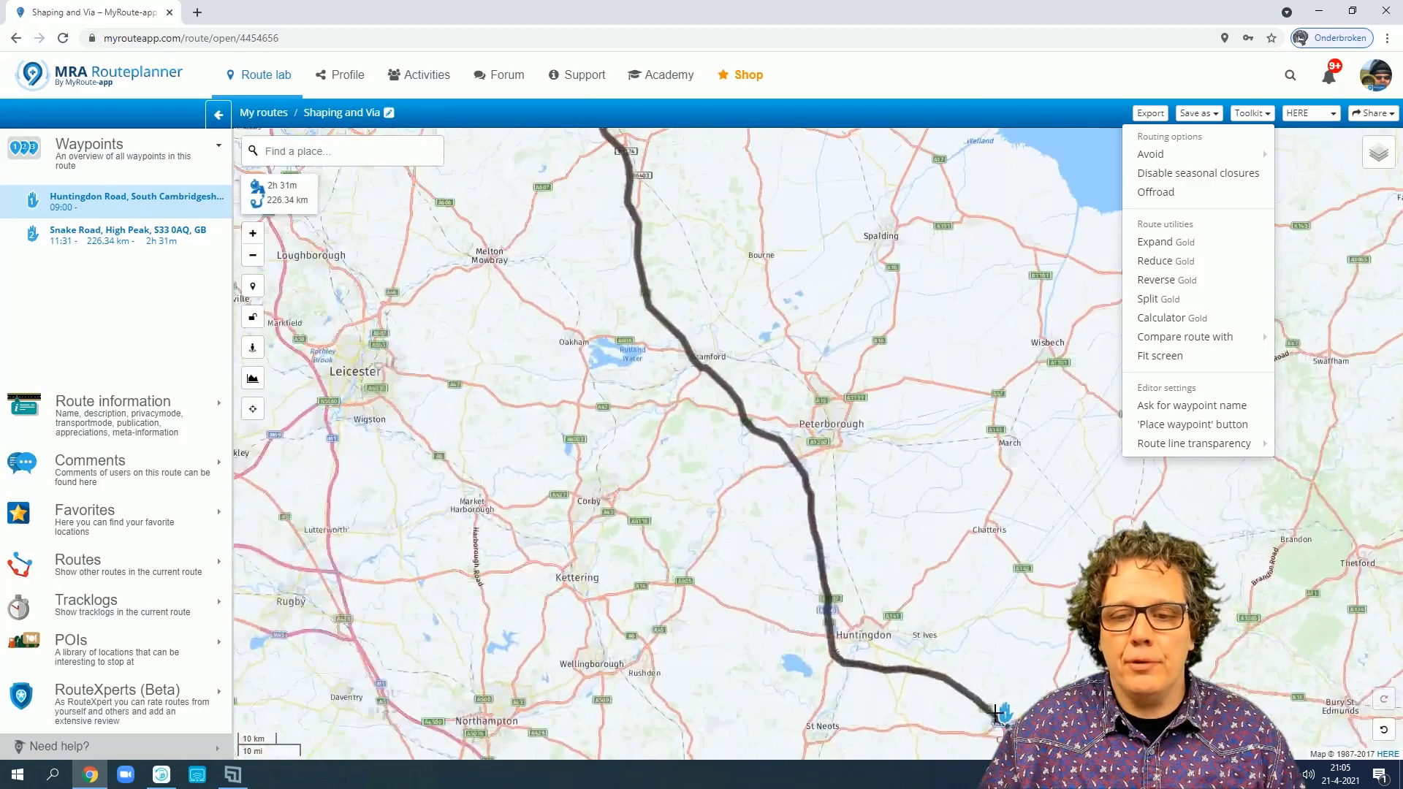
drag(1040, 712, 976, 529)
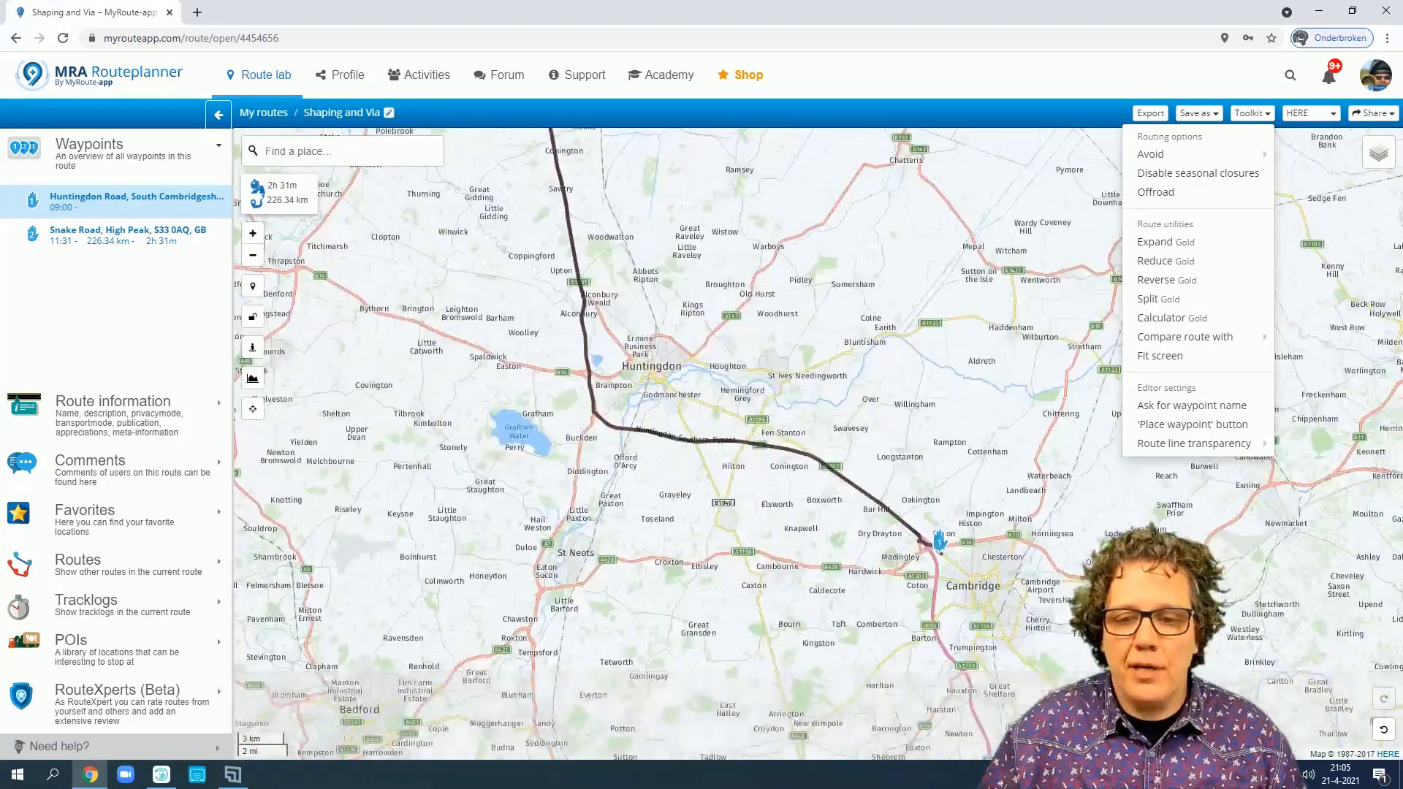
drag(395, 208, 1247, 683)
scroll(1085, 513, down, 2)
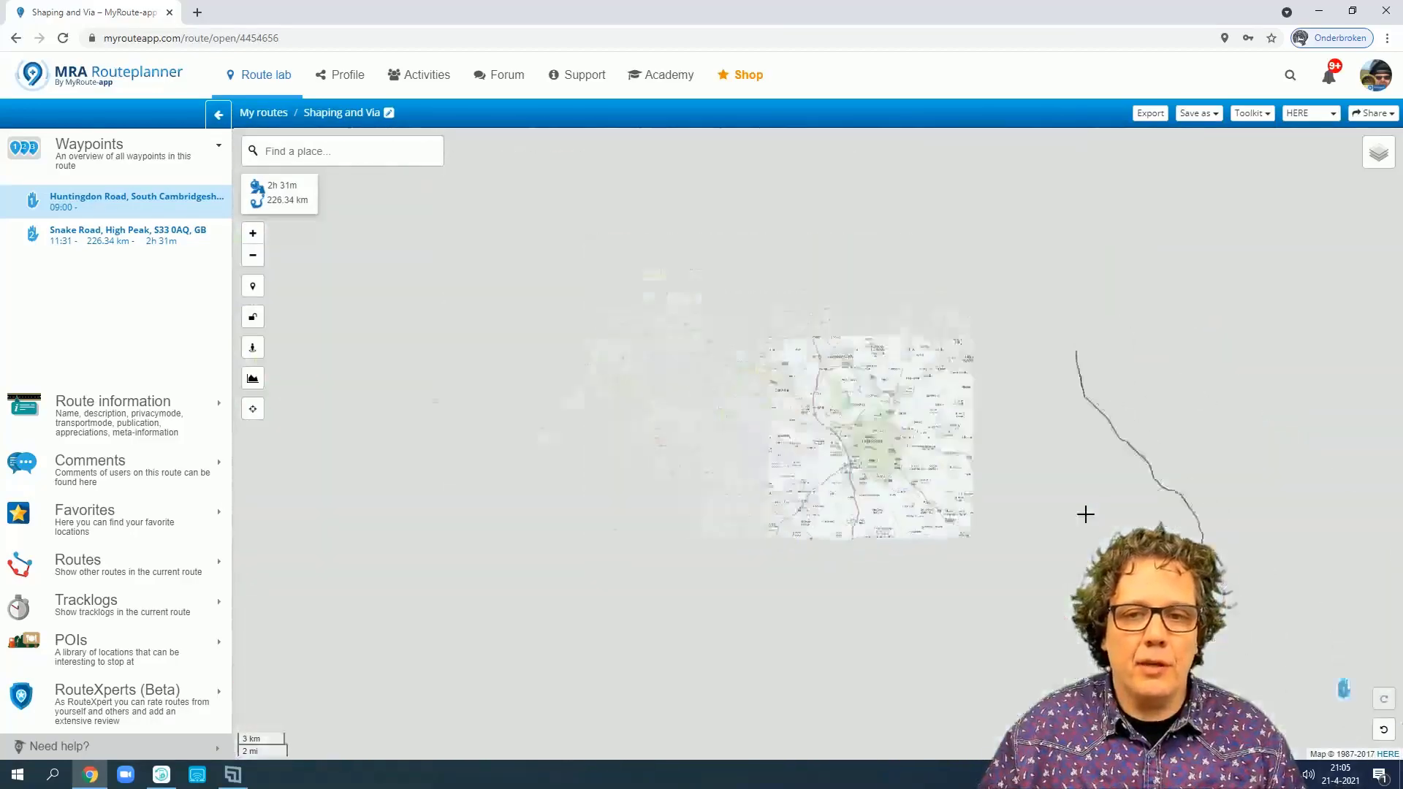
drag(818, 189, 840, 526)
scroll(808, 504, up, 3)
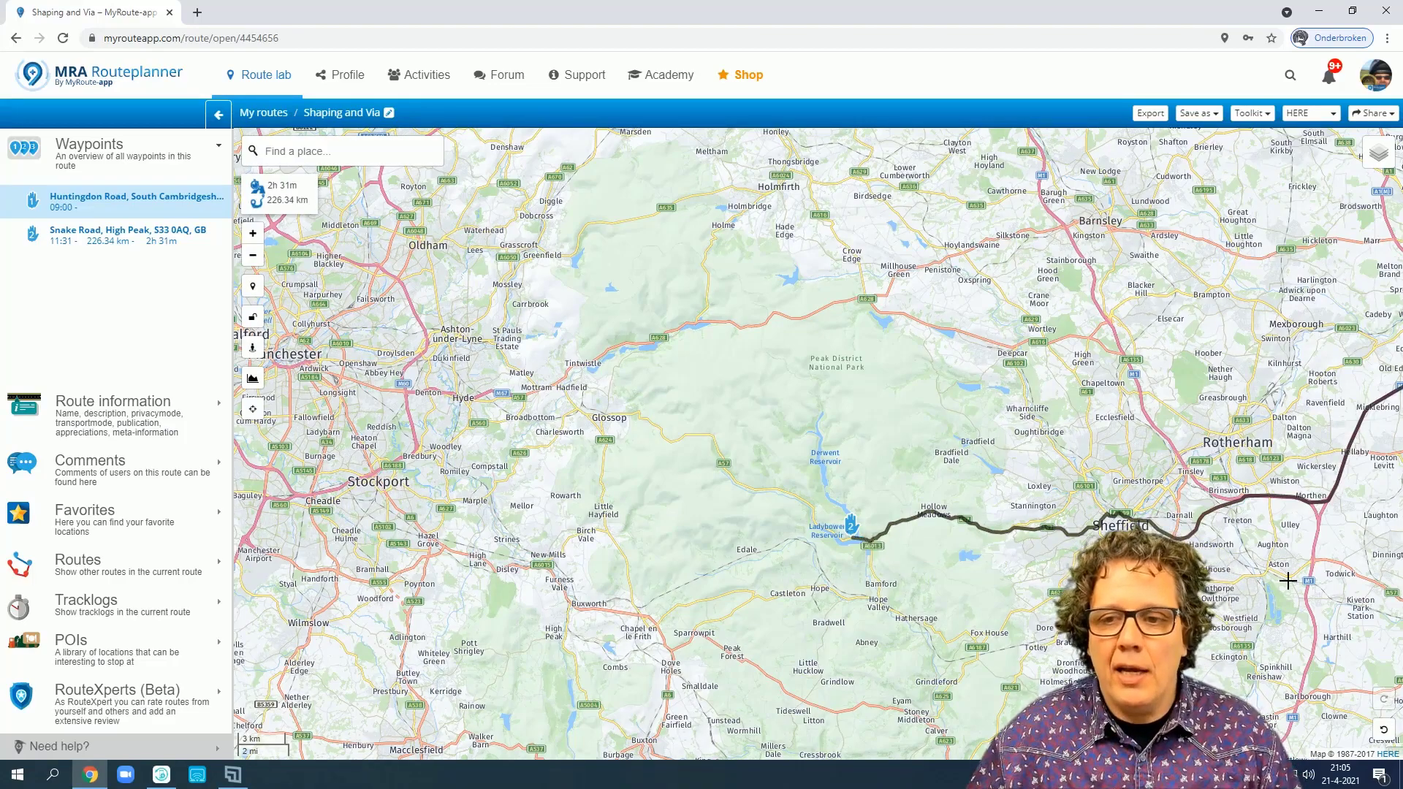
- Pull the route off the A1 near Carlton on Trent onto the A616 northwest of Caunton, adding an intermediate waypoint there
scroll(1284, 579, down, 2)
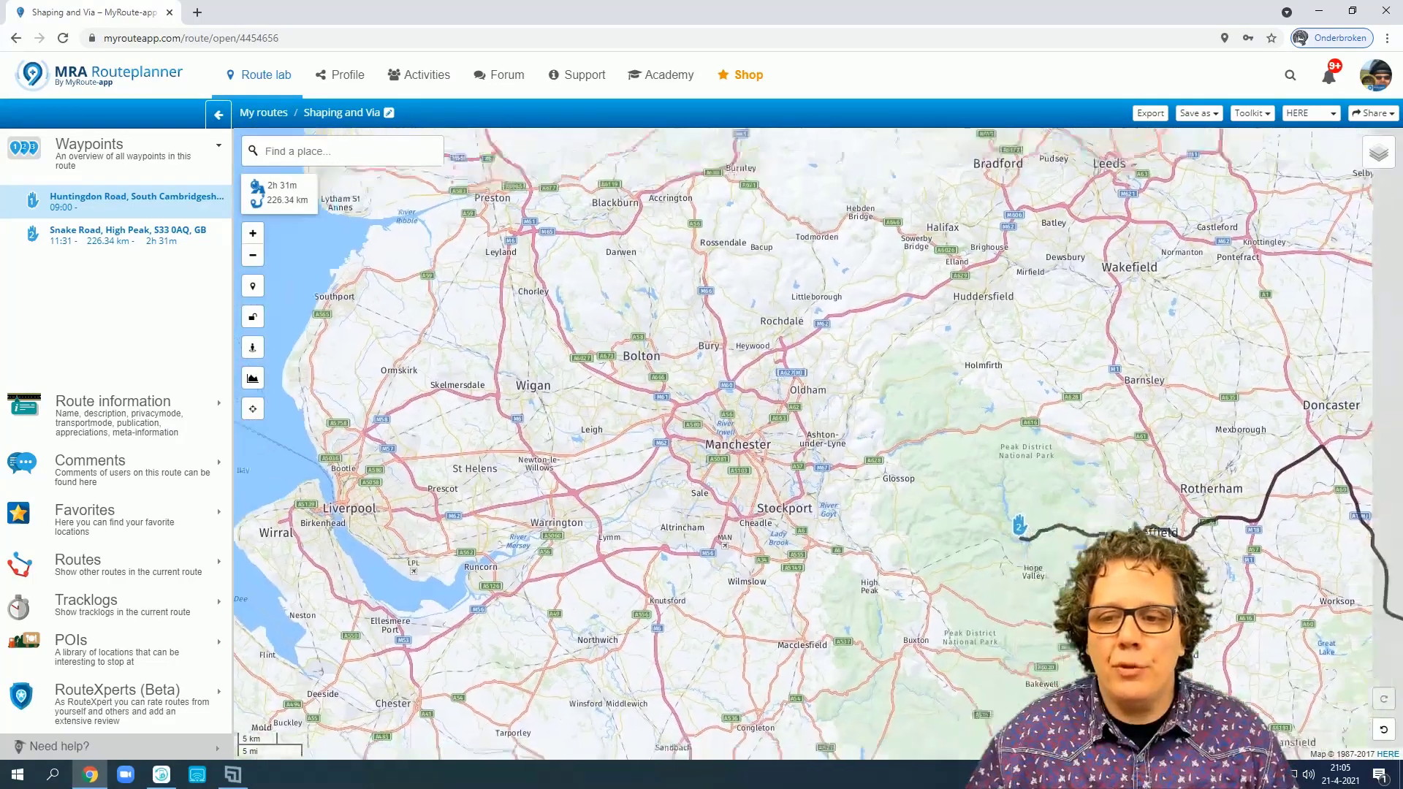
drag(1290, 574, 691, 281)
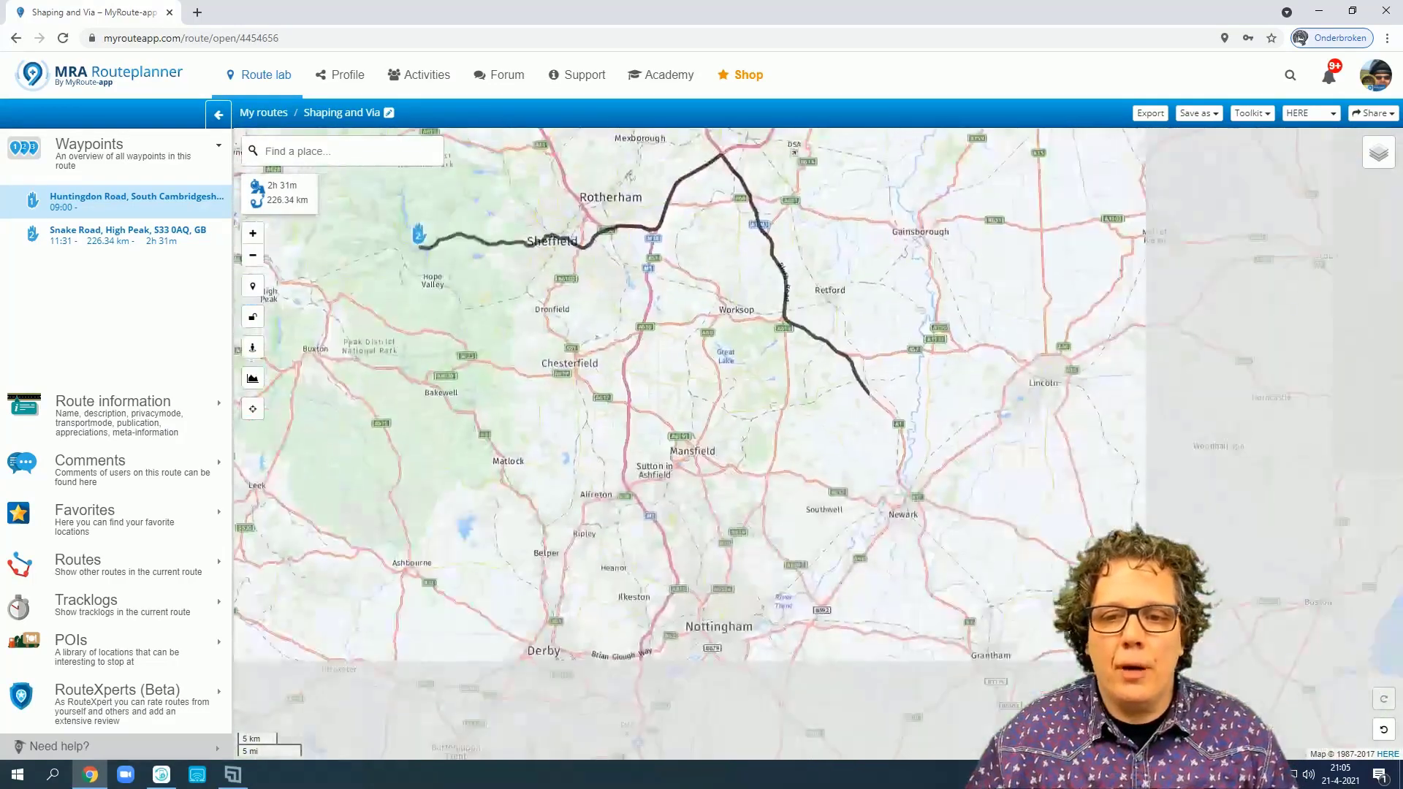
scroll(908, 448, up, 2)
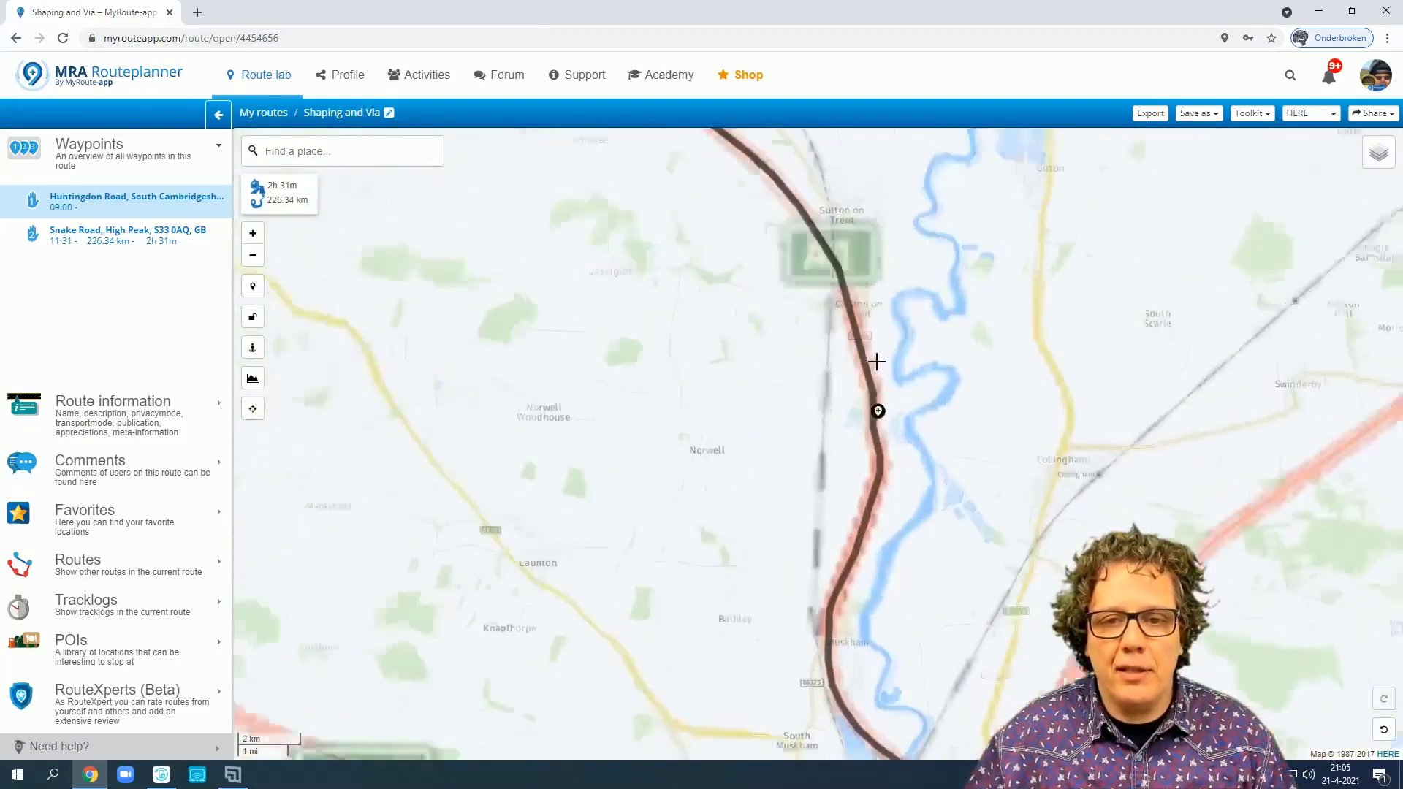
scroll(865, 347, down, 1)
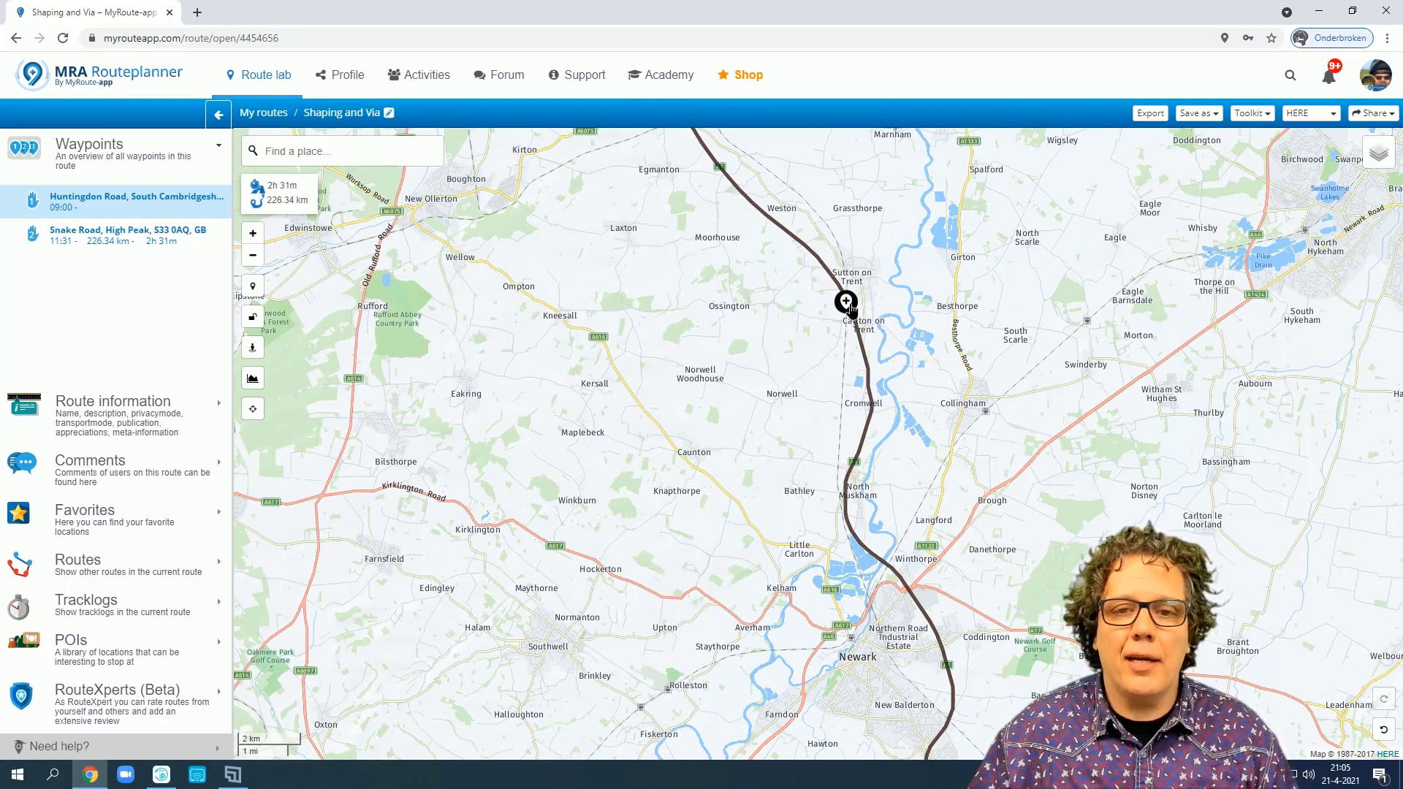
mouse_move(846, 301)
mouse_down()
mouse_move(661, 382)
mouse_move(662, 421)
mouse_up()
scroll(662, 421, up, 2)
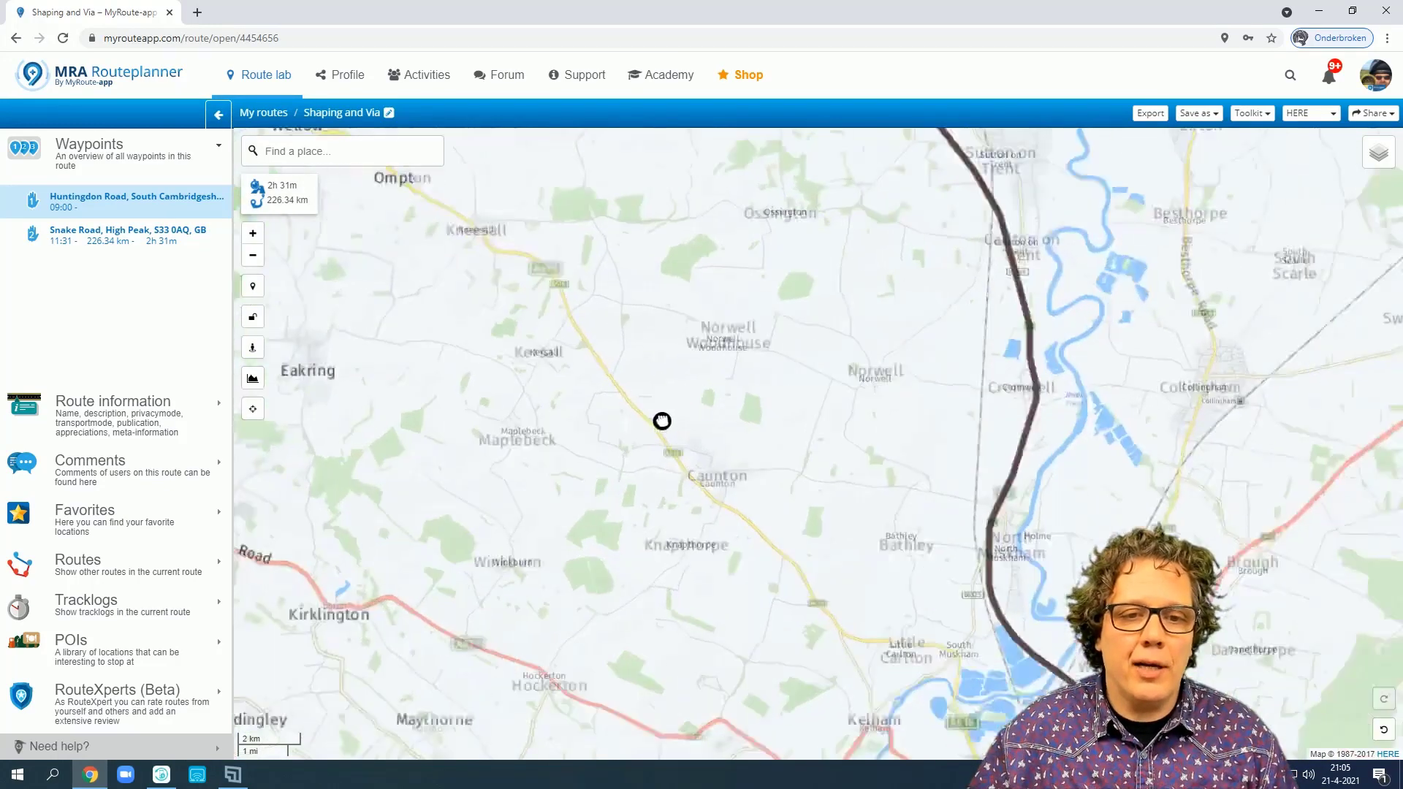
scroll(629, 409, up, 3)
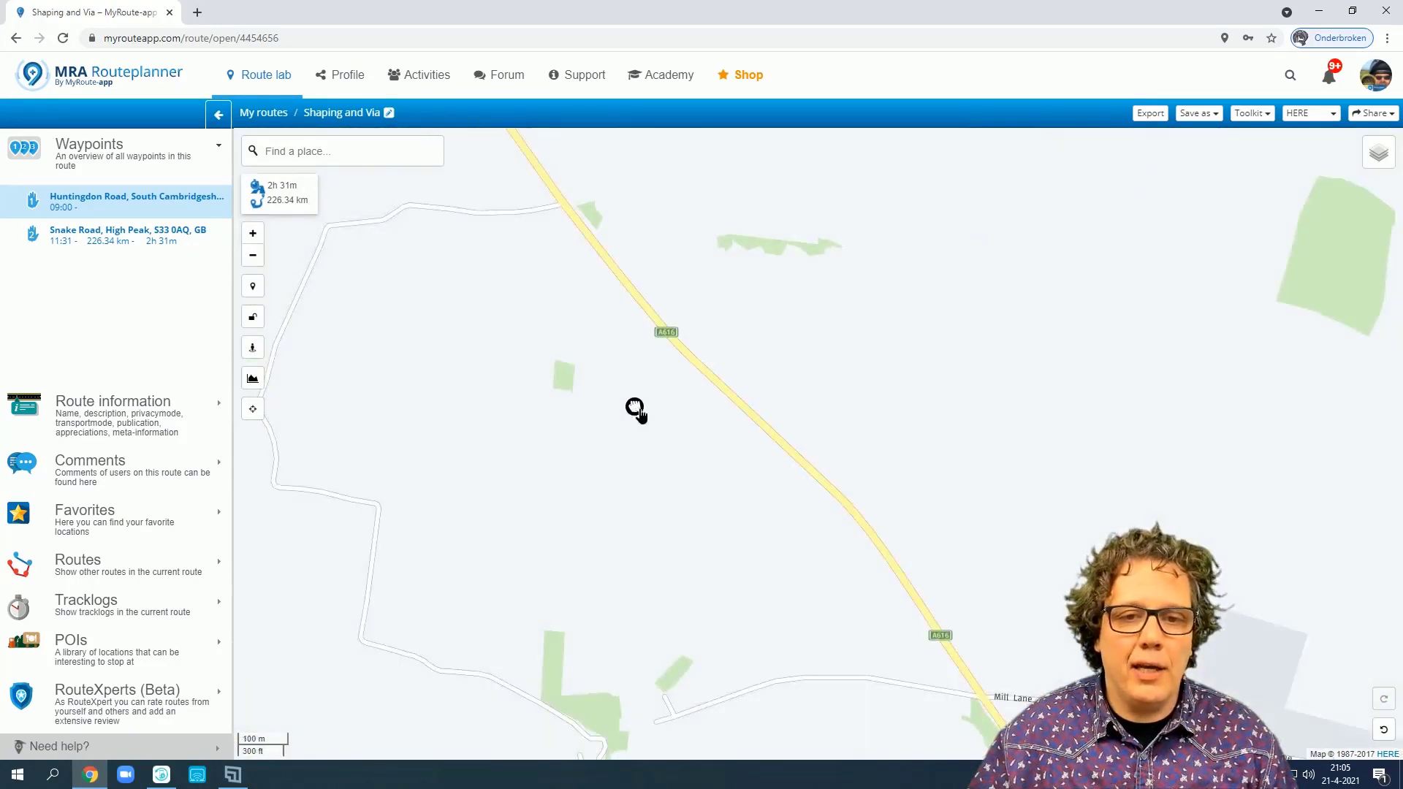
click(716, 378)
scroll(717, 385, down, 4)
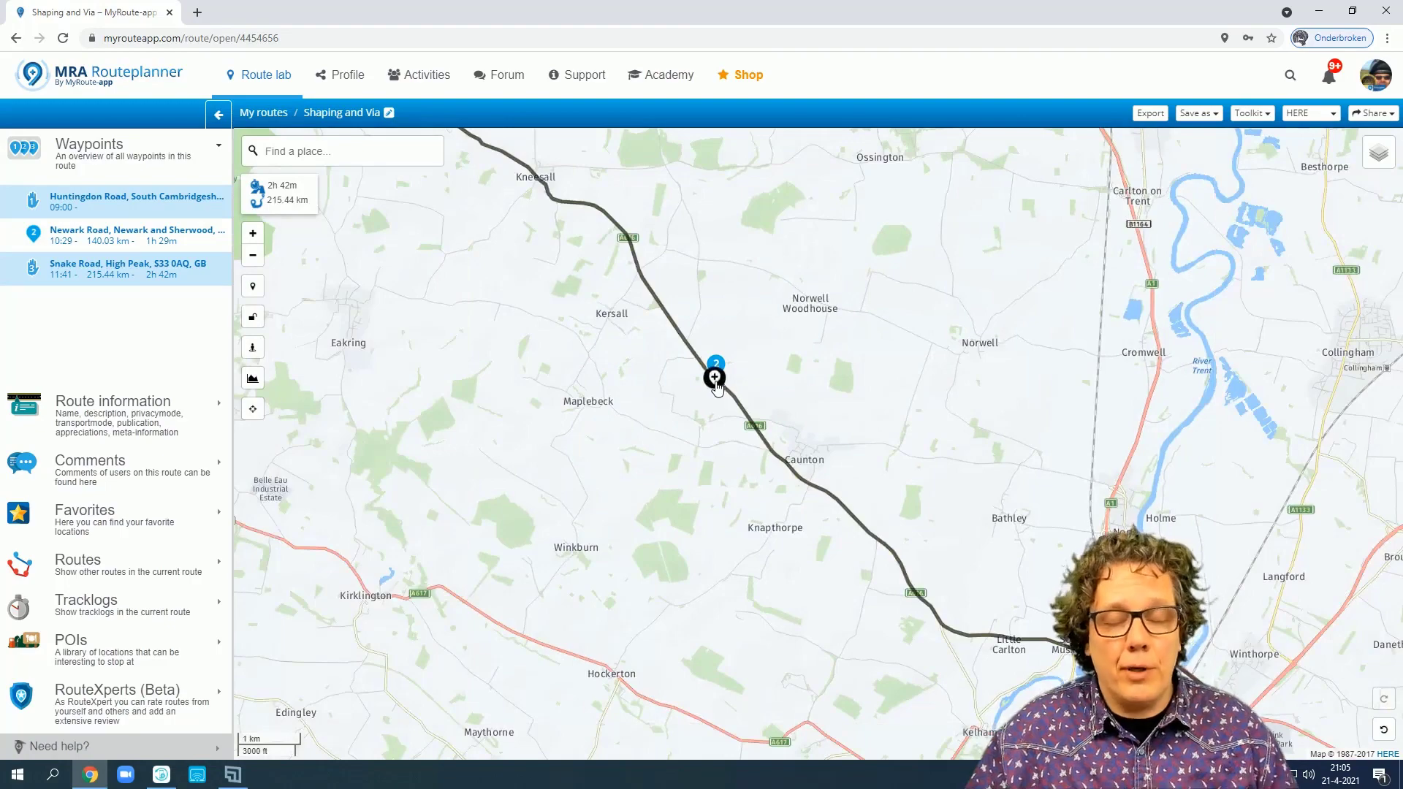
- Examine the rerouted course through the new Newark Road waypoint, from Newark past New Ollerton towards Sheffield
scroll(716, 388, down, 2)
scroll(714, 387, down, 2)
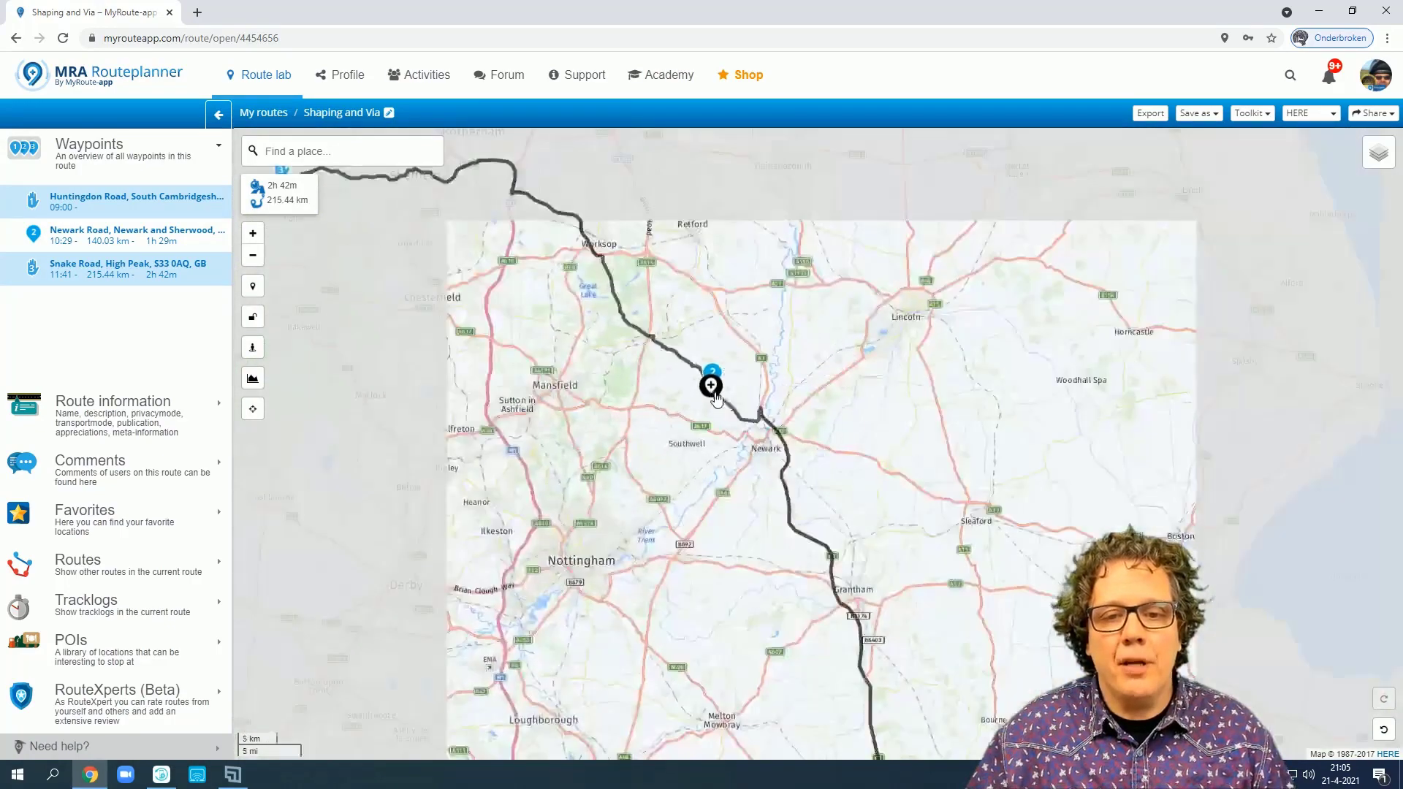
scroll(862, 633, down, 2)
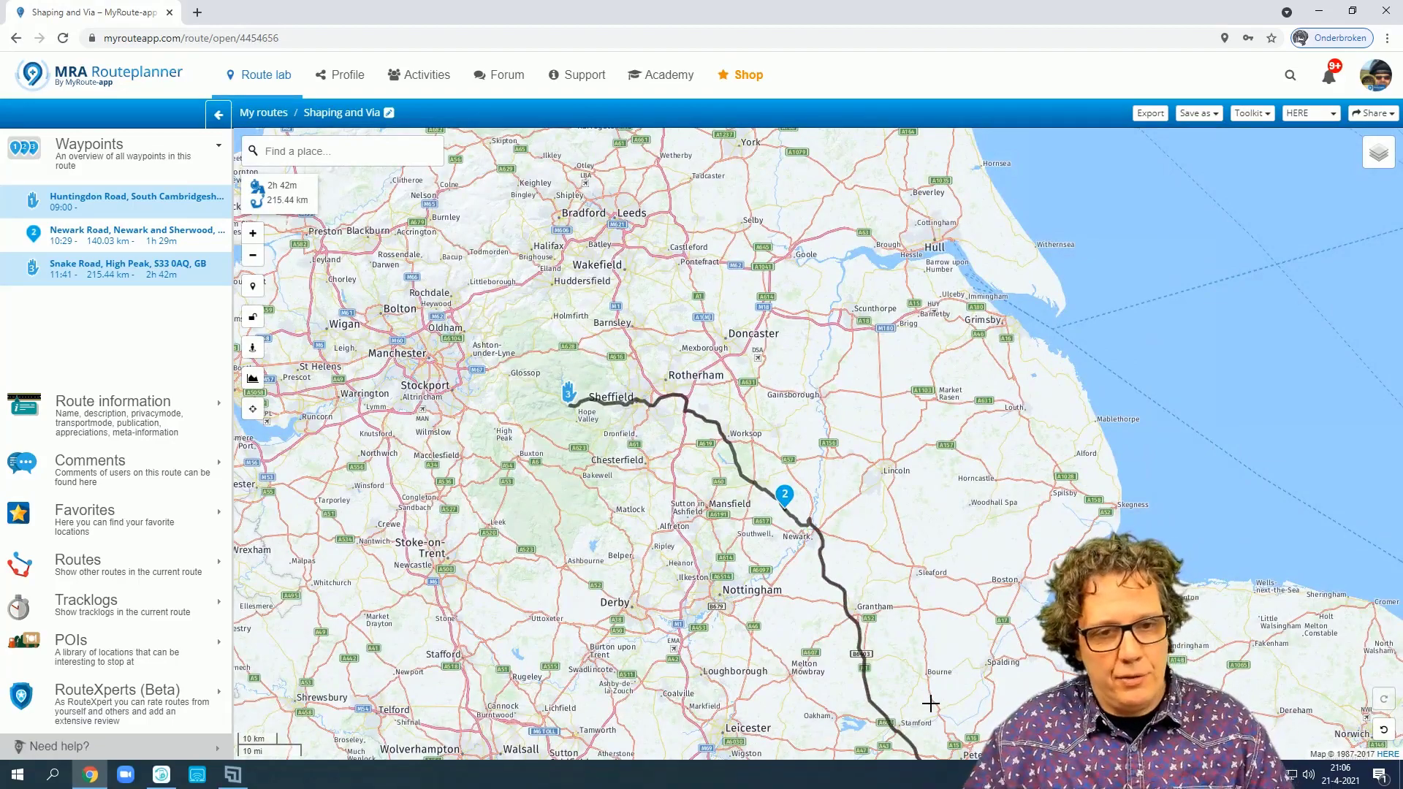
mouse_move(942, 686)
mouse_down()
mouse_move(900, 475)
mouse_move(961, 693)
mouse_up()
scroll(789, 493, up, 1)
scroll(789, 493, up, 2)
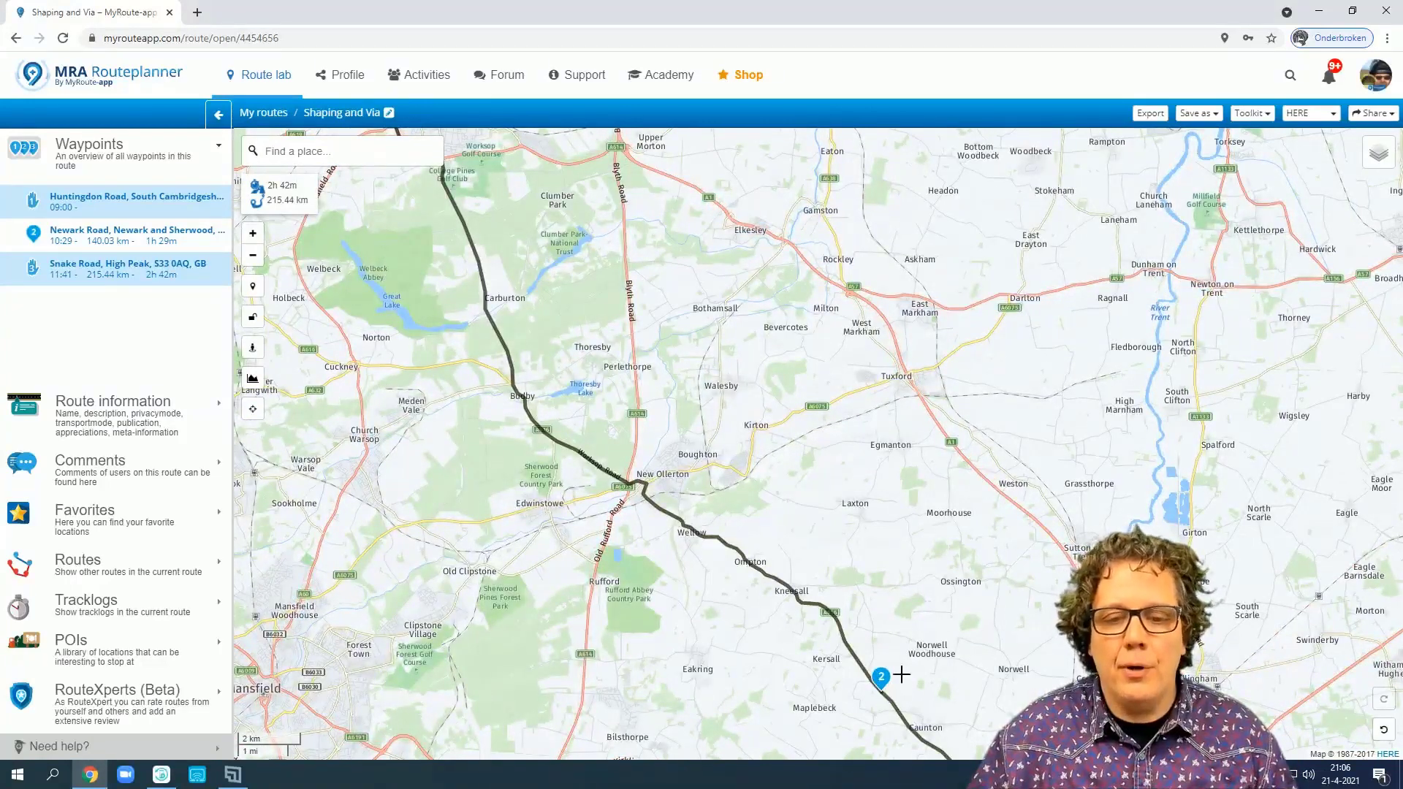
drag(926, 685, 845, 454)
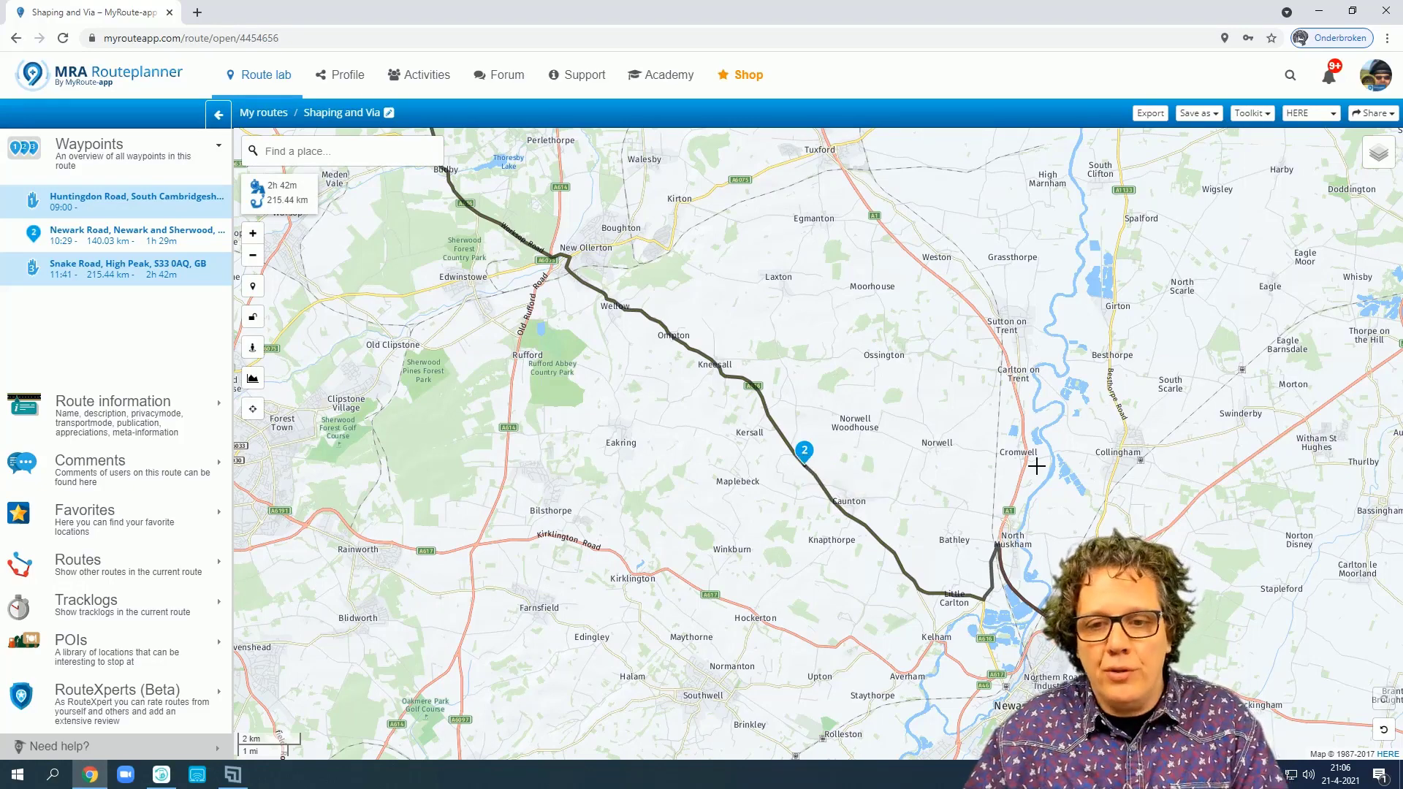
scroll(1036, 467, down, 2)
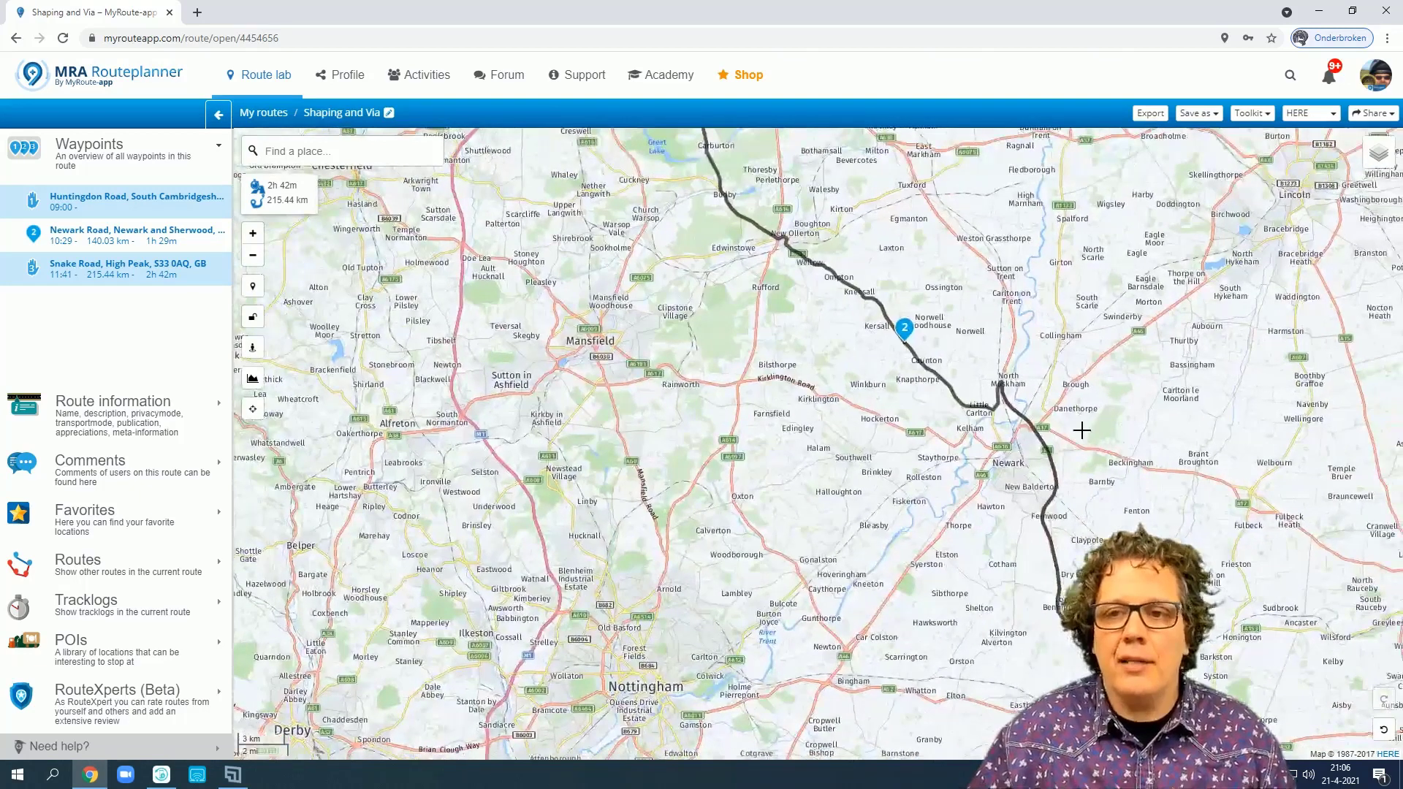
- Set the route to avoid highways
click(1263, 116)
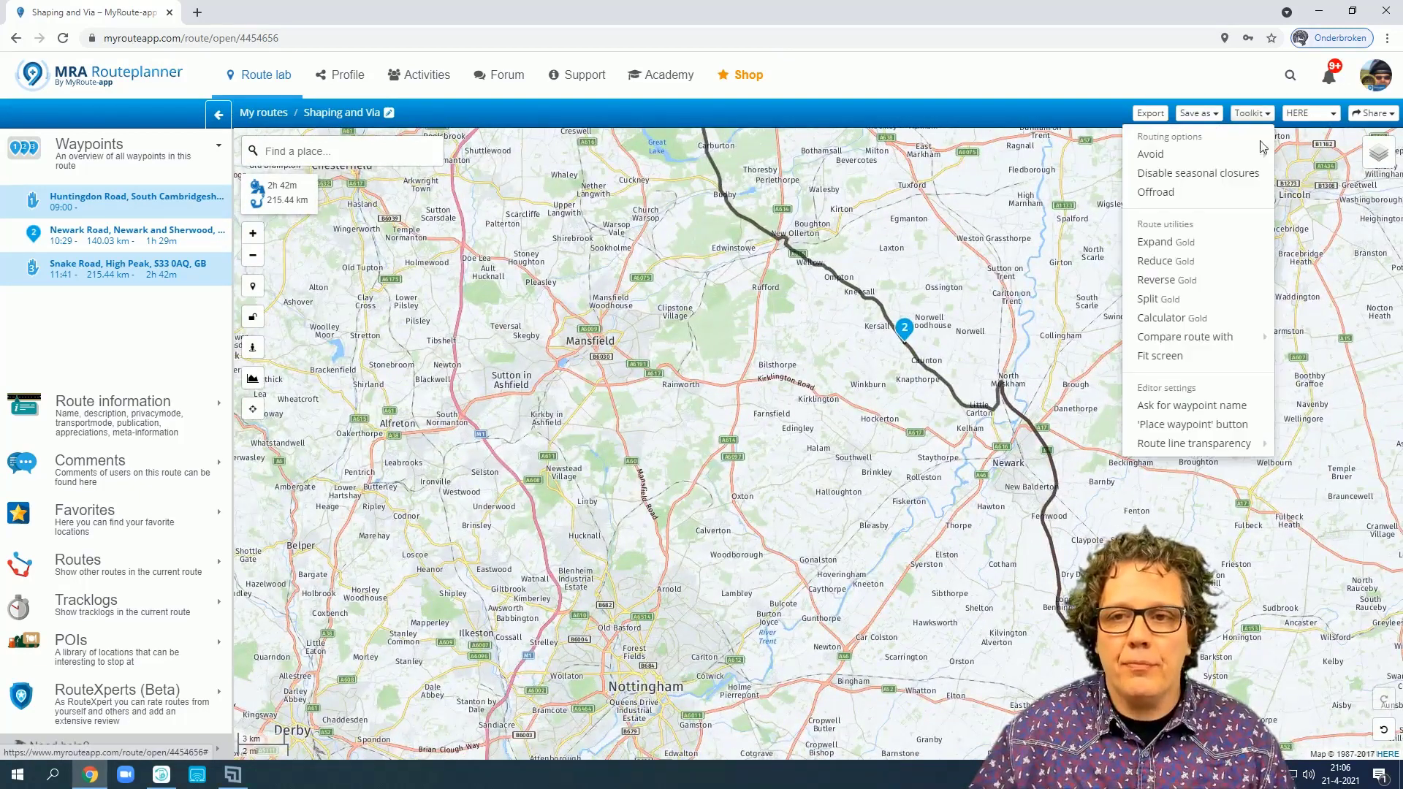
mouse_move(1247, 159)
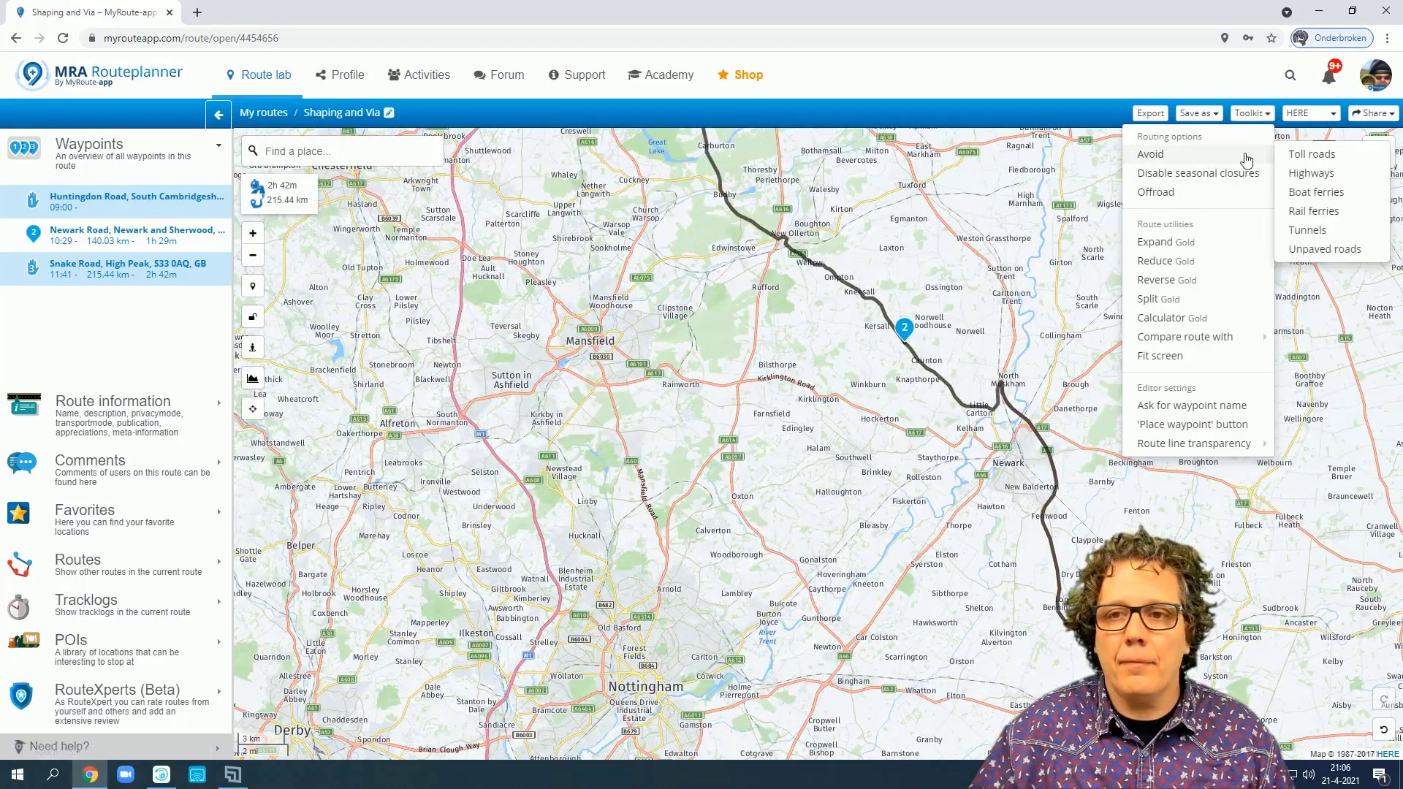
click(1288, 175)
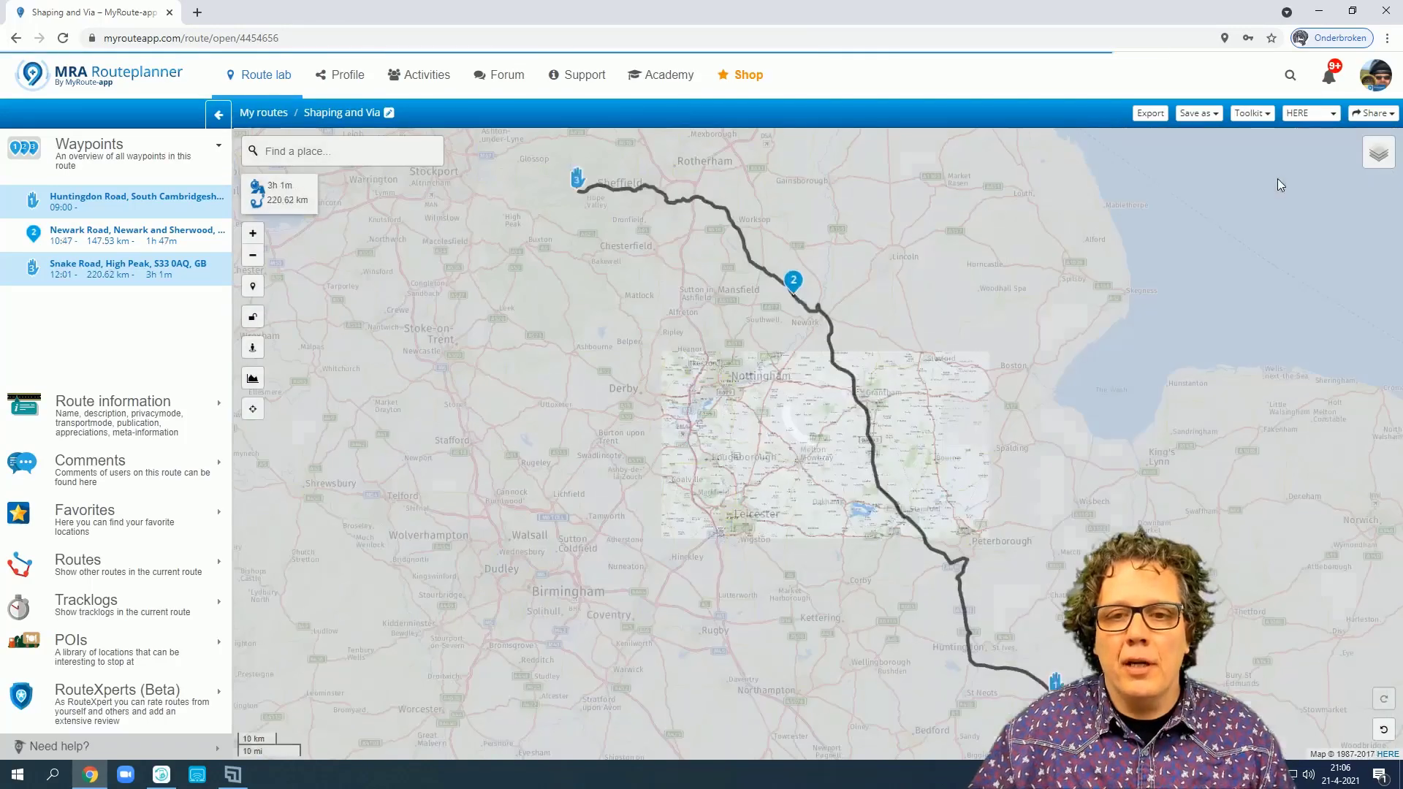
- Pull the route off the A1 south of Grantham to add a waypoint on Grantham Road, south of Heath Lane near Great Ponton
scroll(883, 456, up, 2)
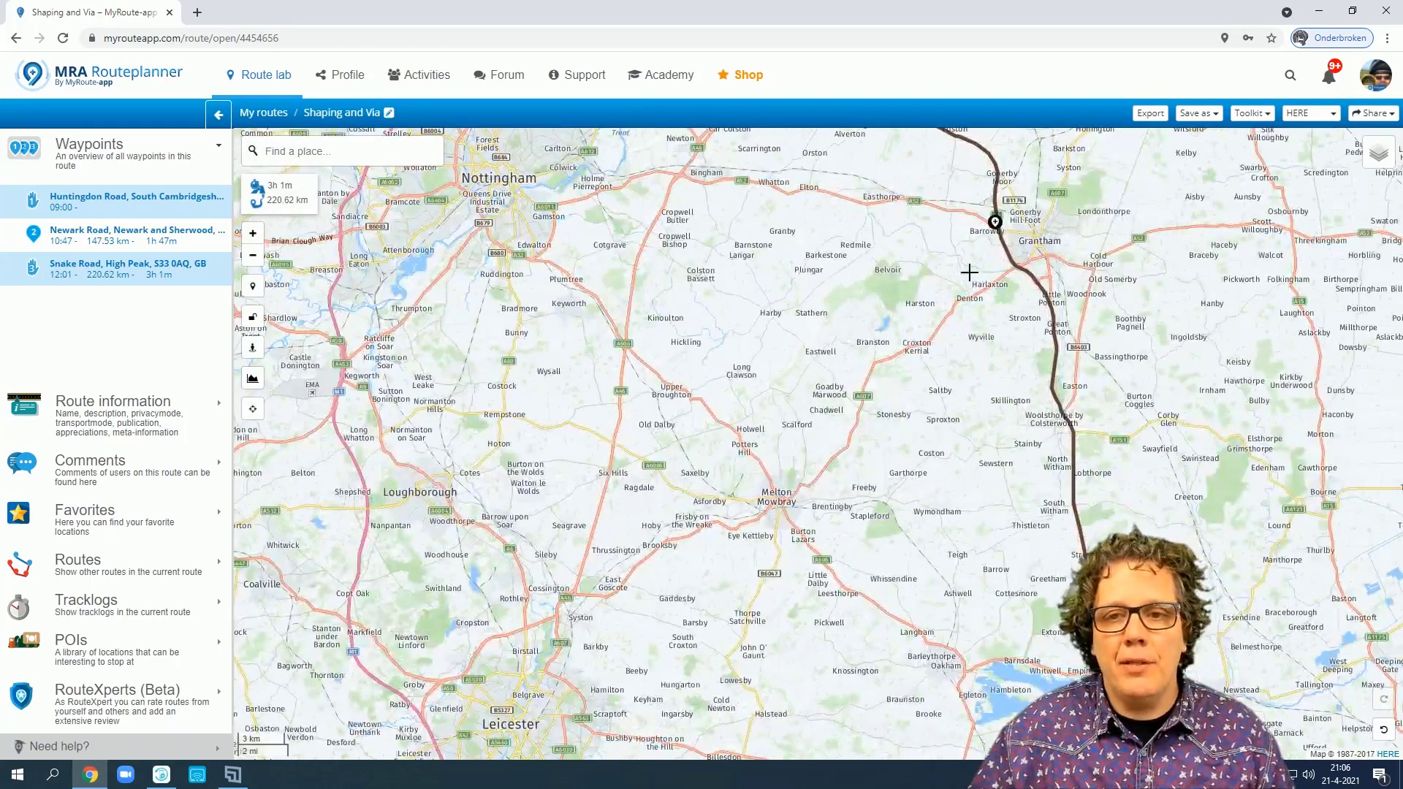
scroll(1031, 341, up, 2)
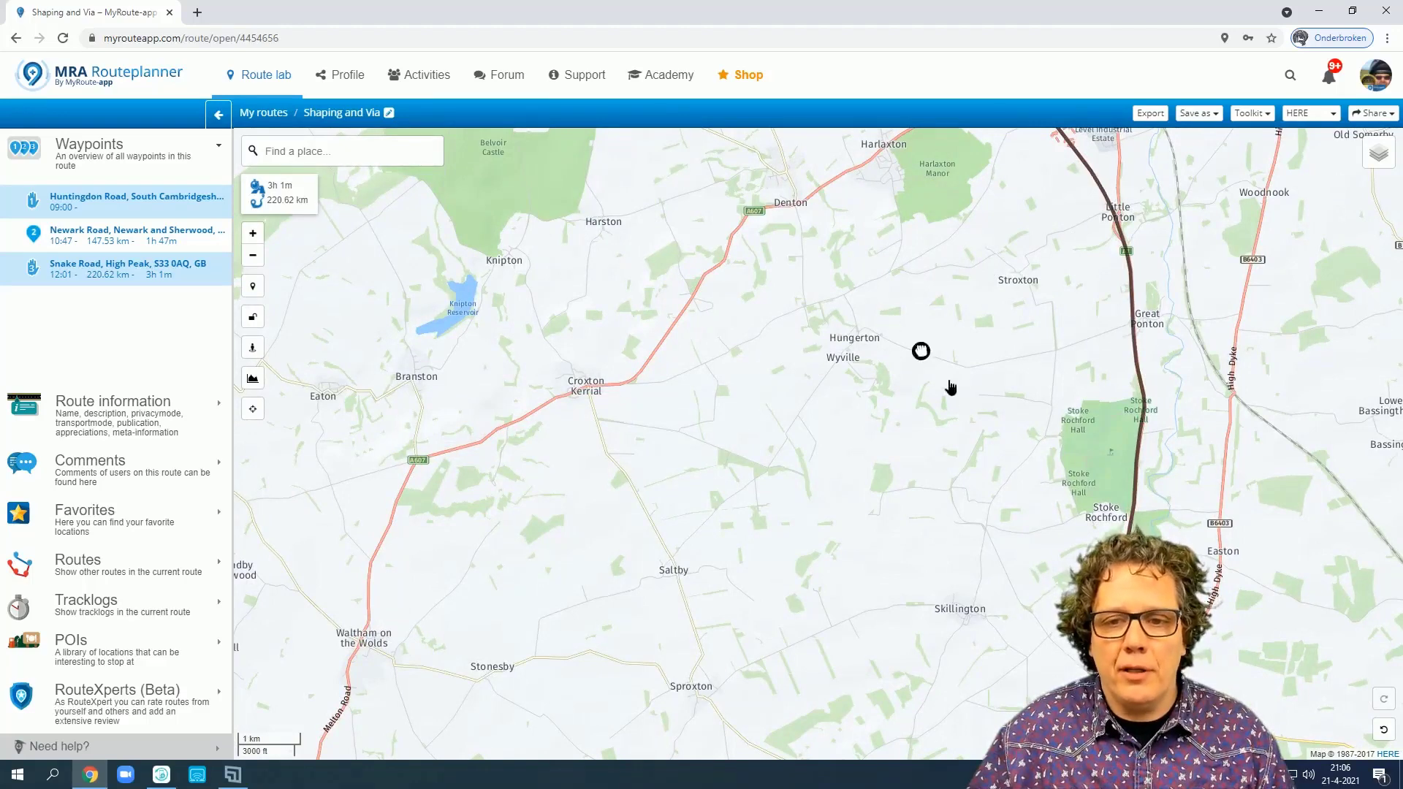
scroll(956, 405, up, 1)
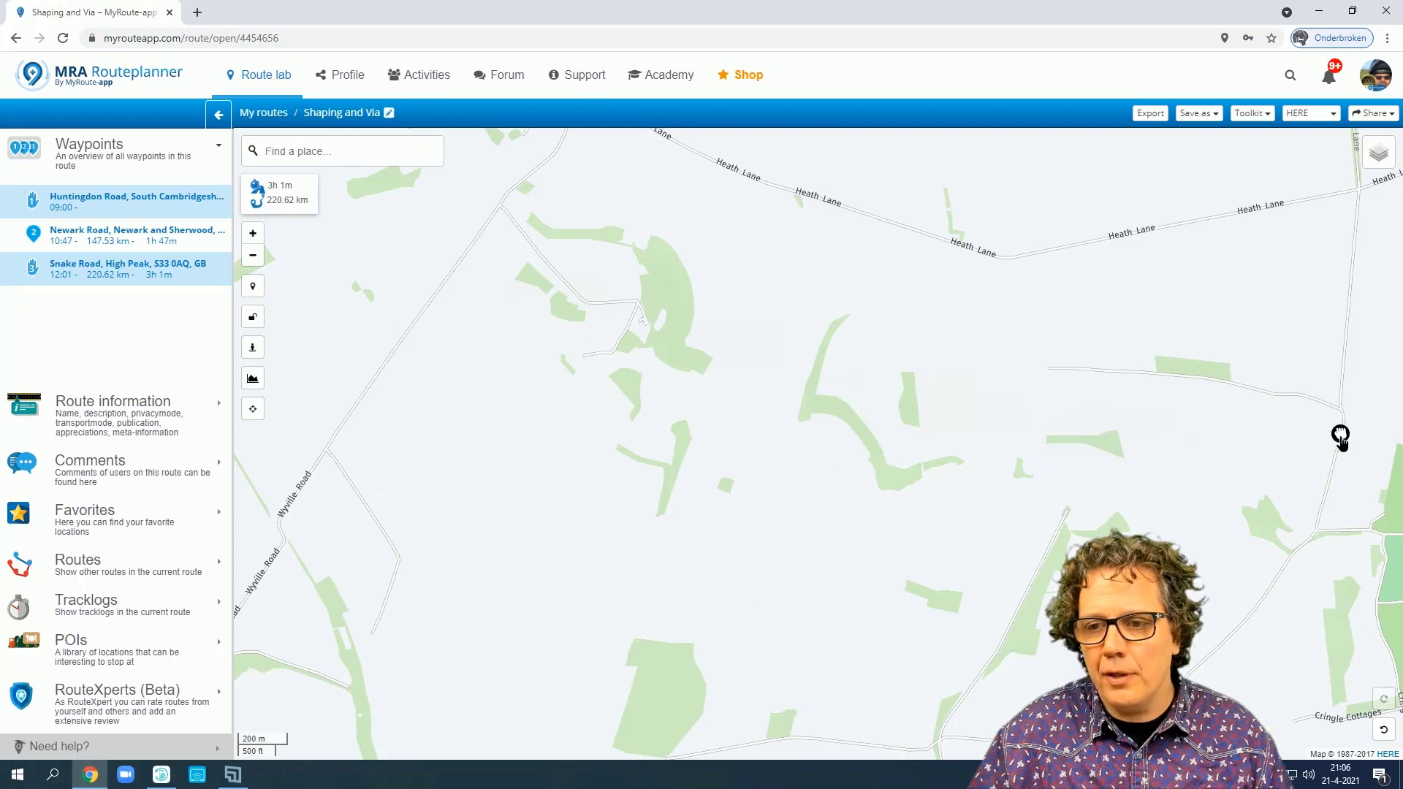
click(1340, 441)
scroll(1349, 468, down, 2)
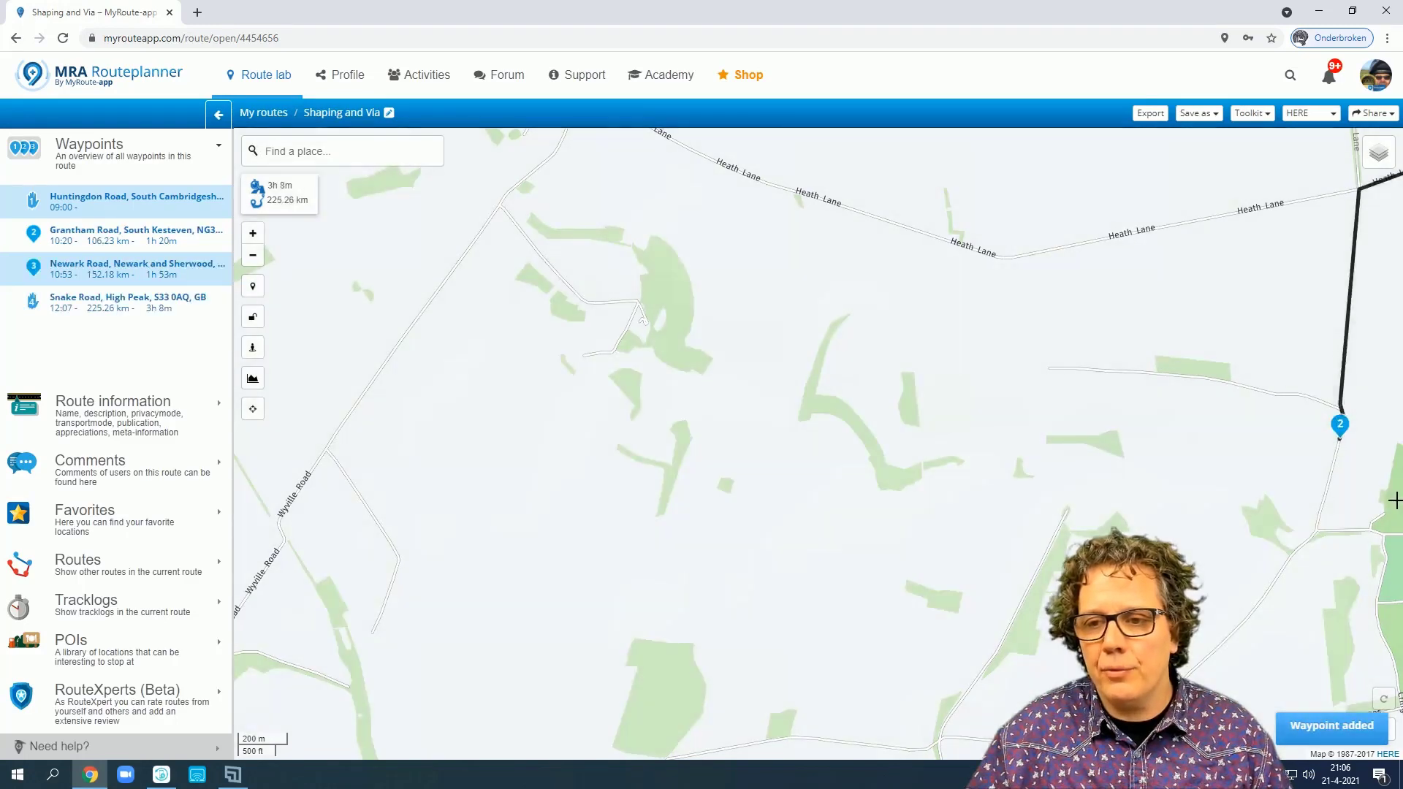
- Move waypoint 2 onto the High Dyke (B6403) east of Great Ponton, just south of Dallygate Lane
drag(1353, 490, 385, 361)
scroll(398, 360, down, 1)
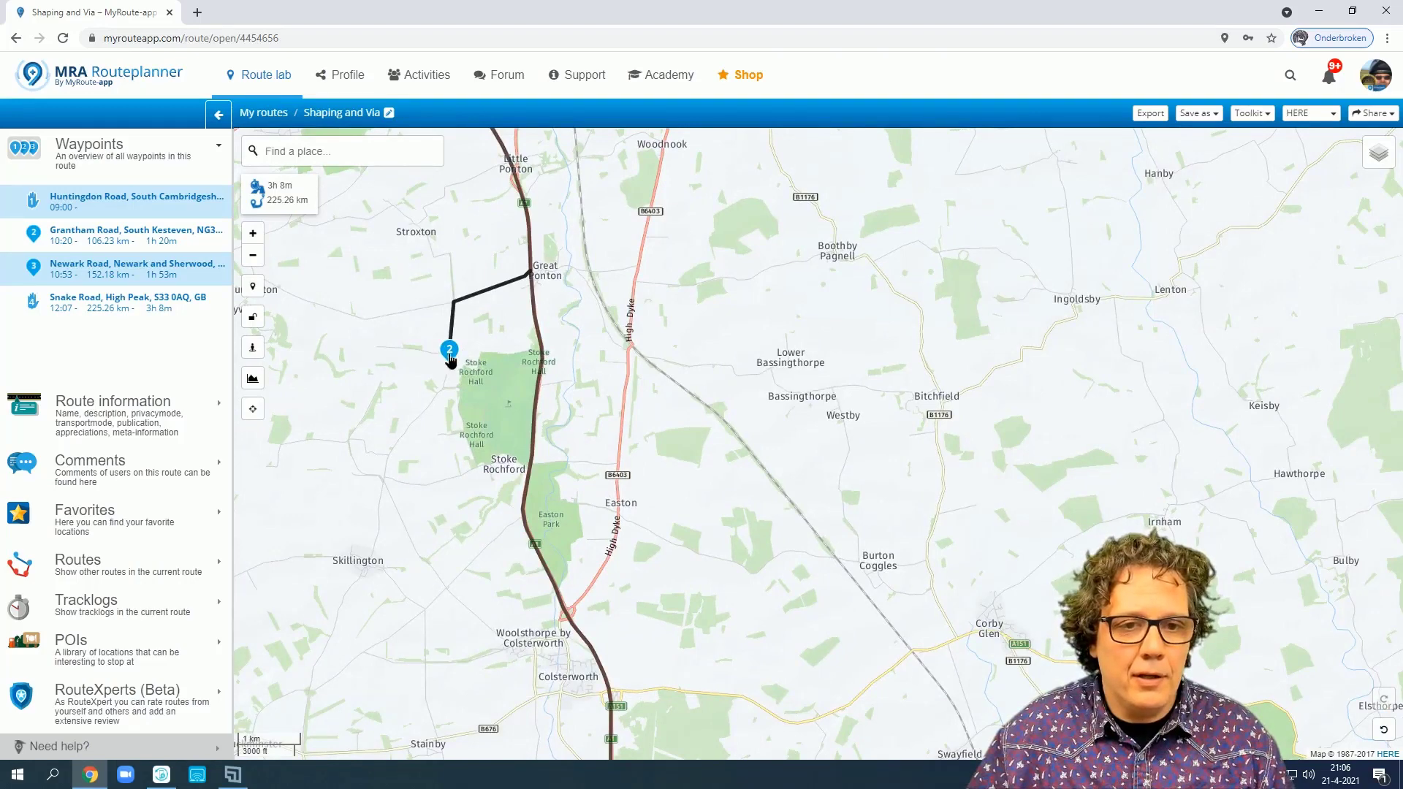
mouse_move(451, 358)
mouse_down()
mouse_move(669, 252)
mouse_move(643, 251)
mouse_up()
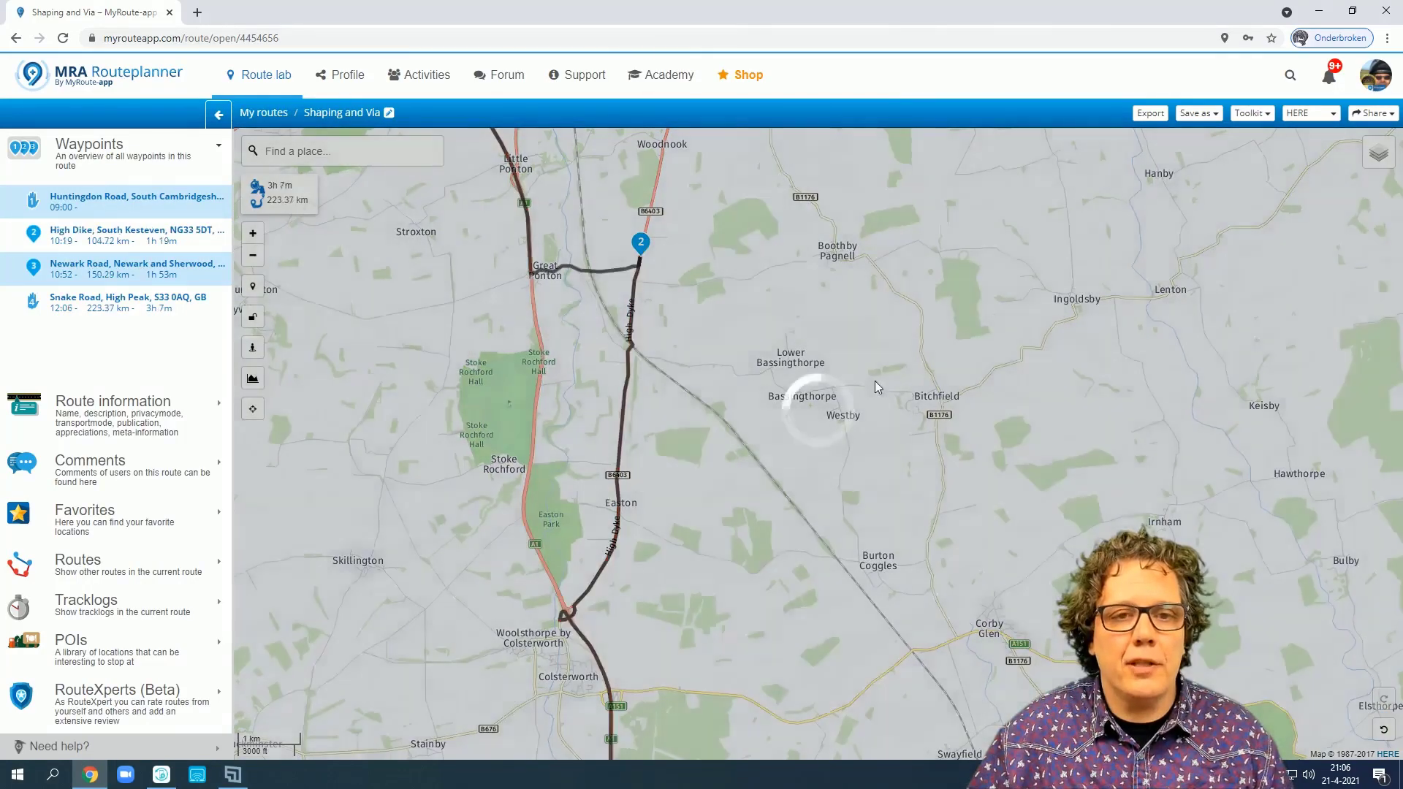
scroll(687, 308, up, 1)
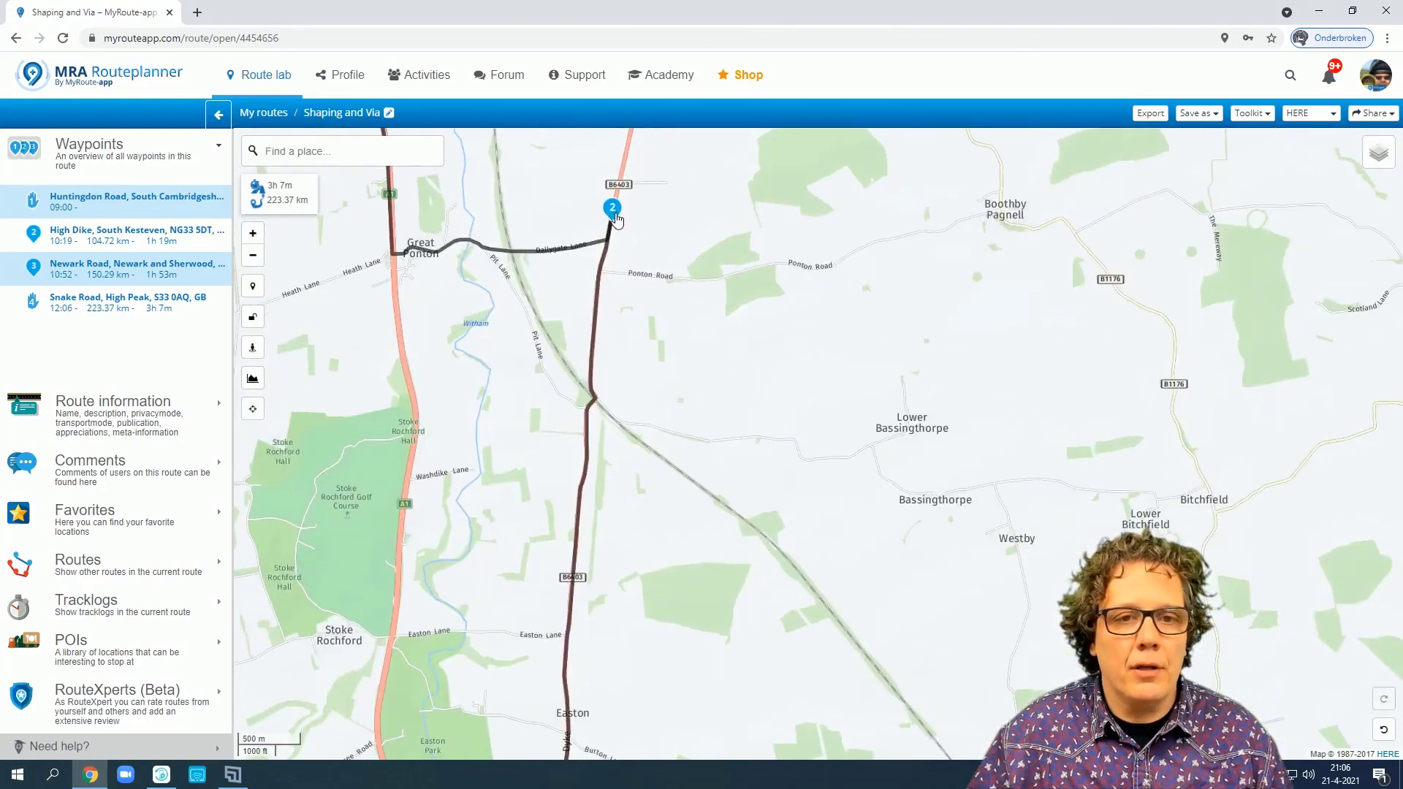
drag(601, 257, 600, 265)
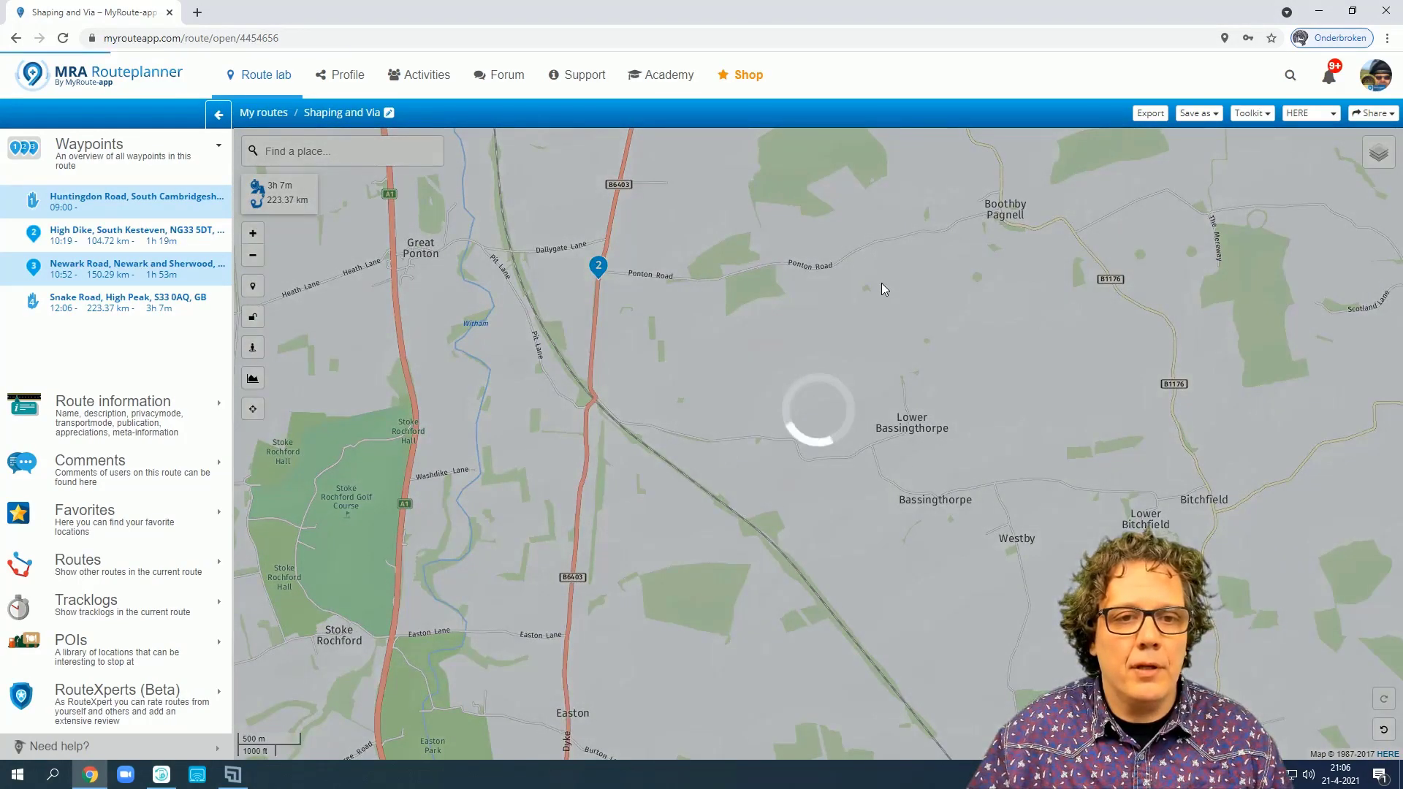
scroll(881, 283, down, 2)
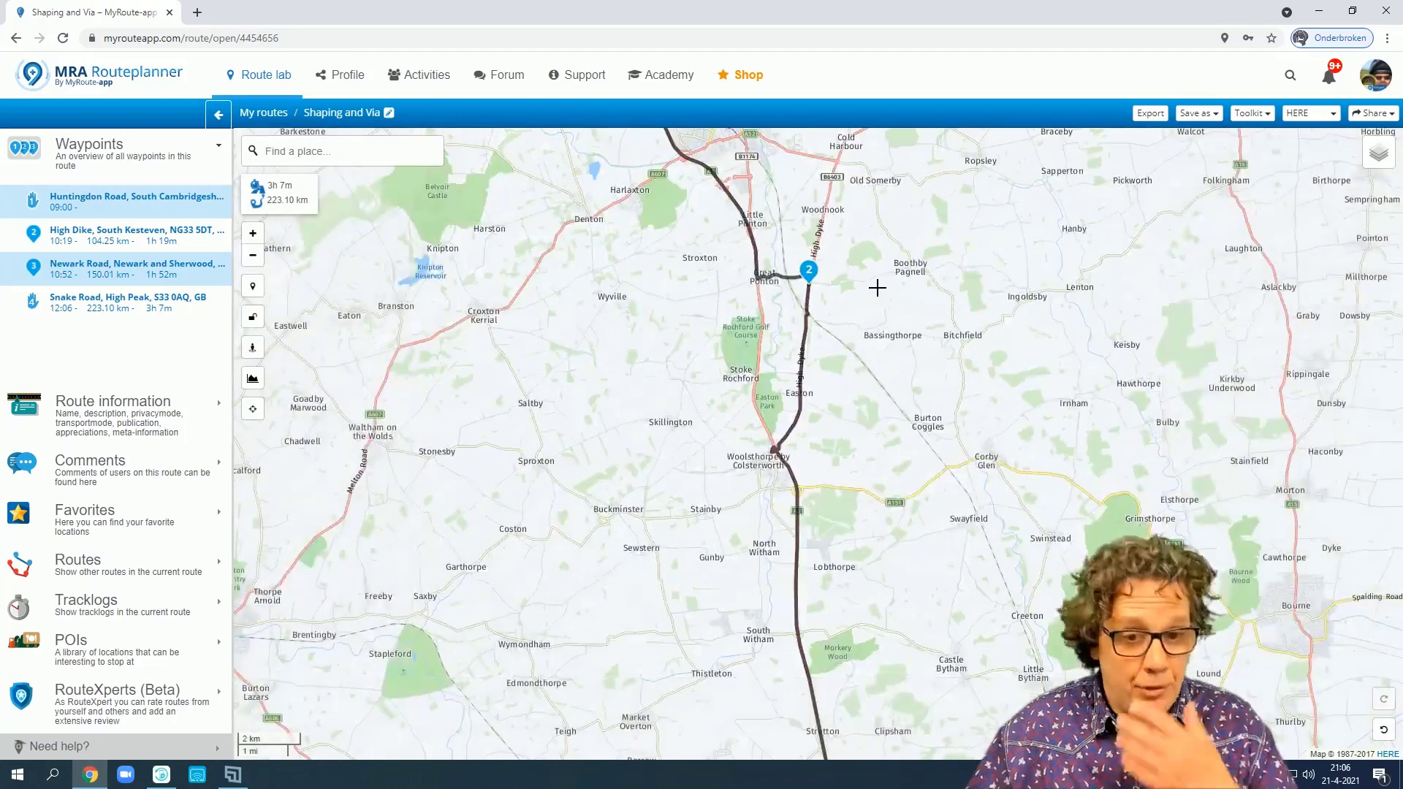
scroll(873, 295, down, 1)
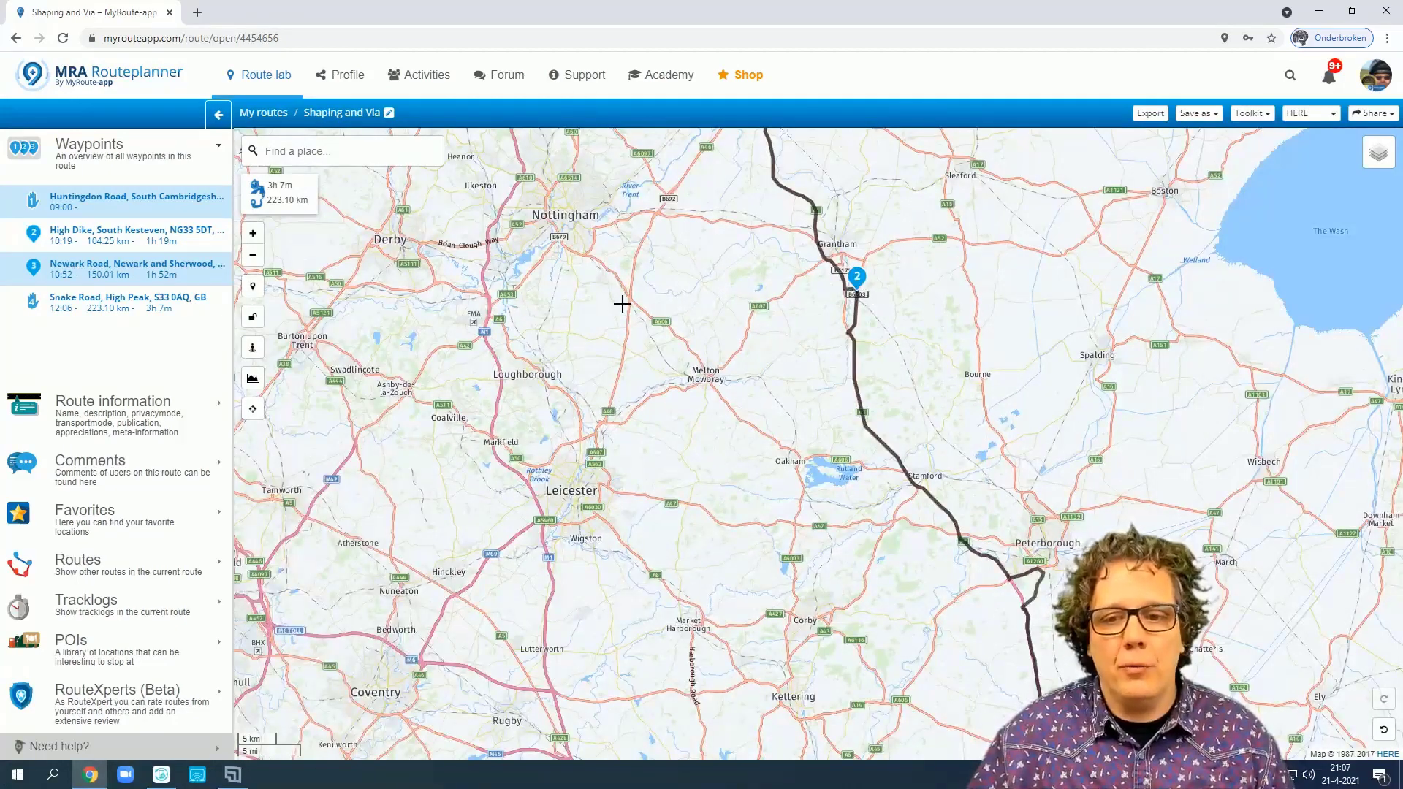
drag(621, 308, 914, 662)
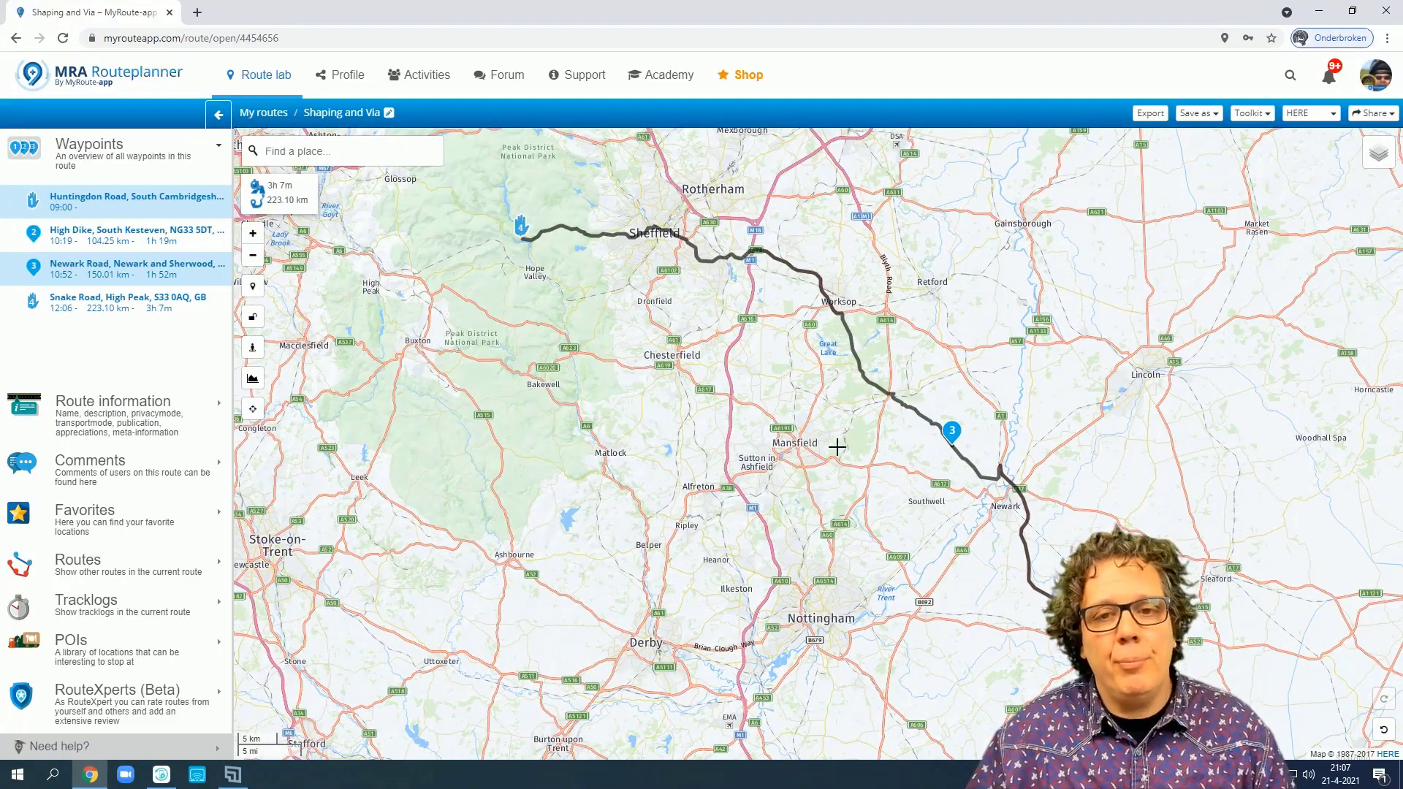
- Pull the route north of Worksop to add a waypoint on Blyth Road (A634), between Oldcotes and Blyth
scroll(858, 373, up, 1)
drag(756, 303, 706, 575)
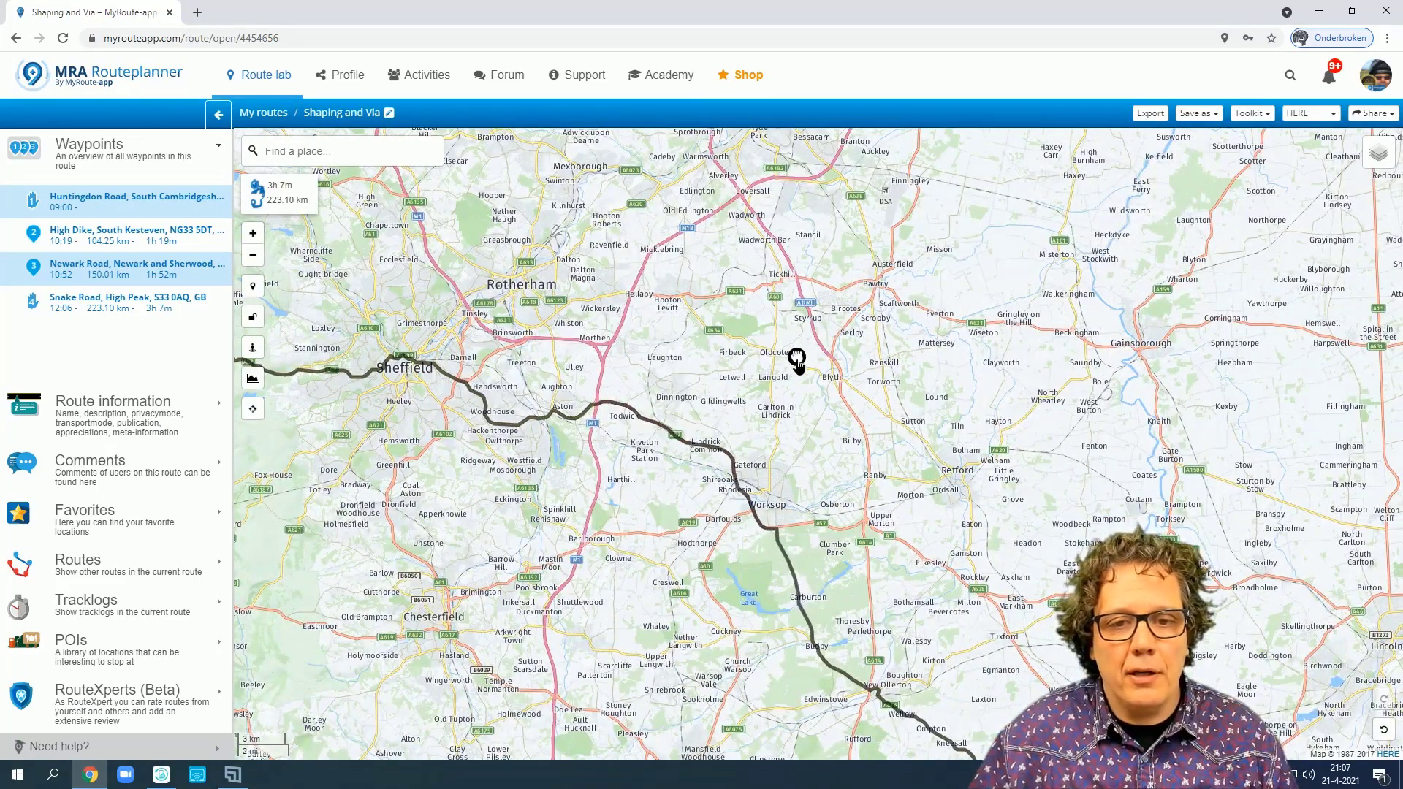
scroll(796, 360, up, 4)
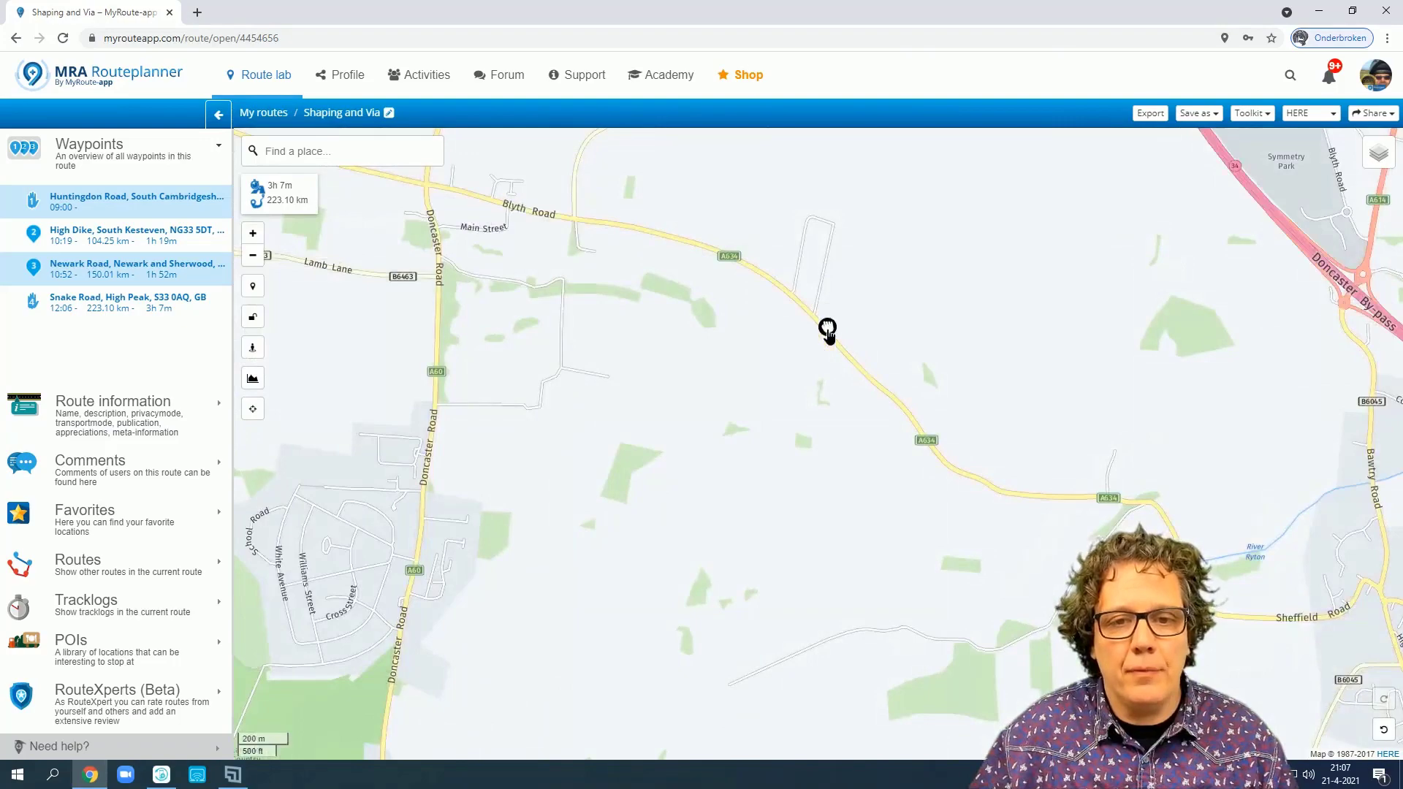
click(1038, 537)
scroll(1027, 548, down, 4)
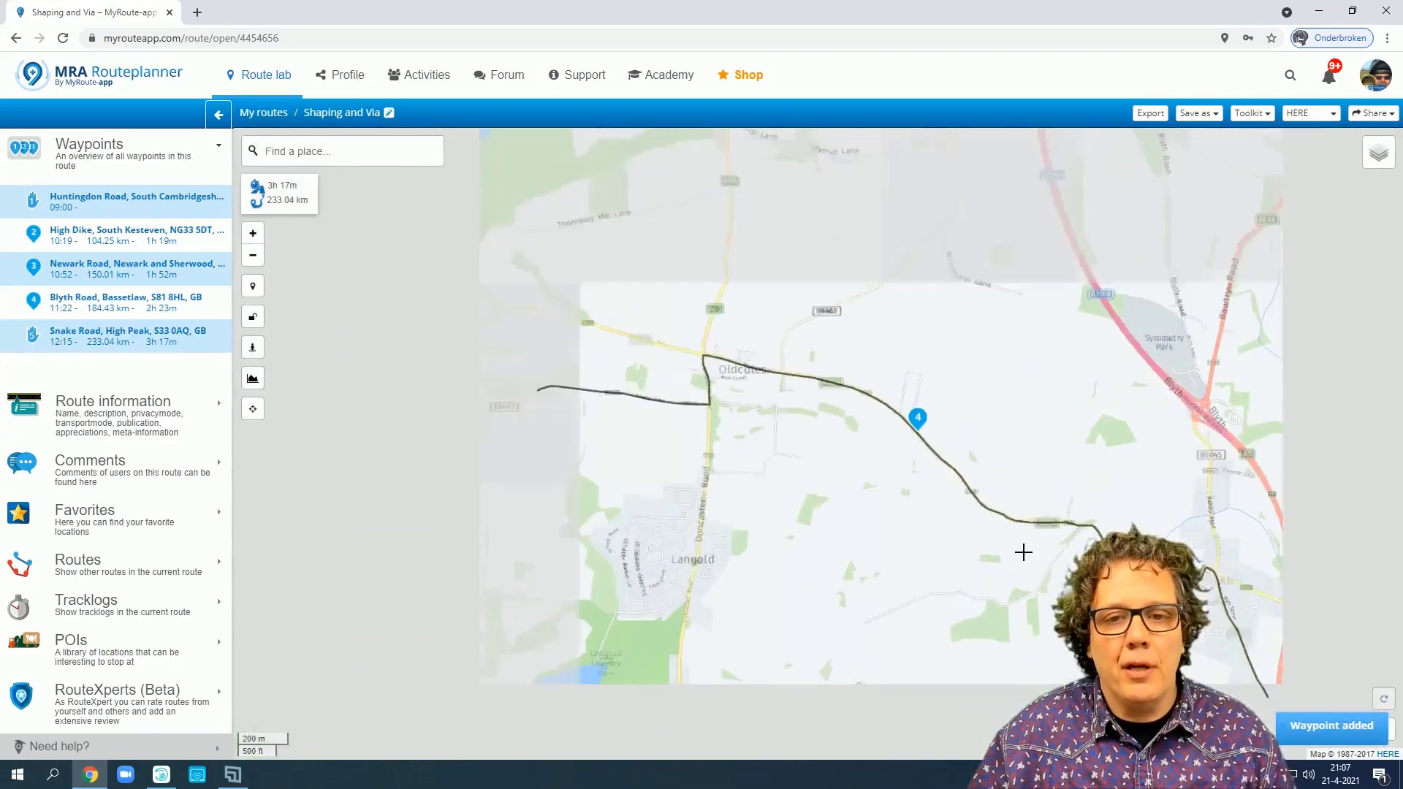
scroll(1022, 553, down, 1)
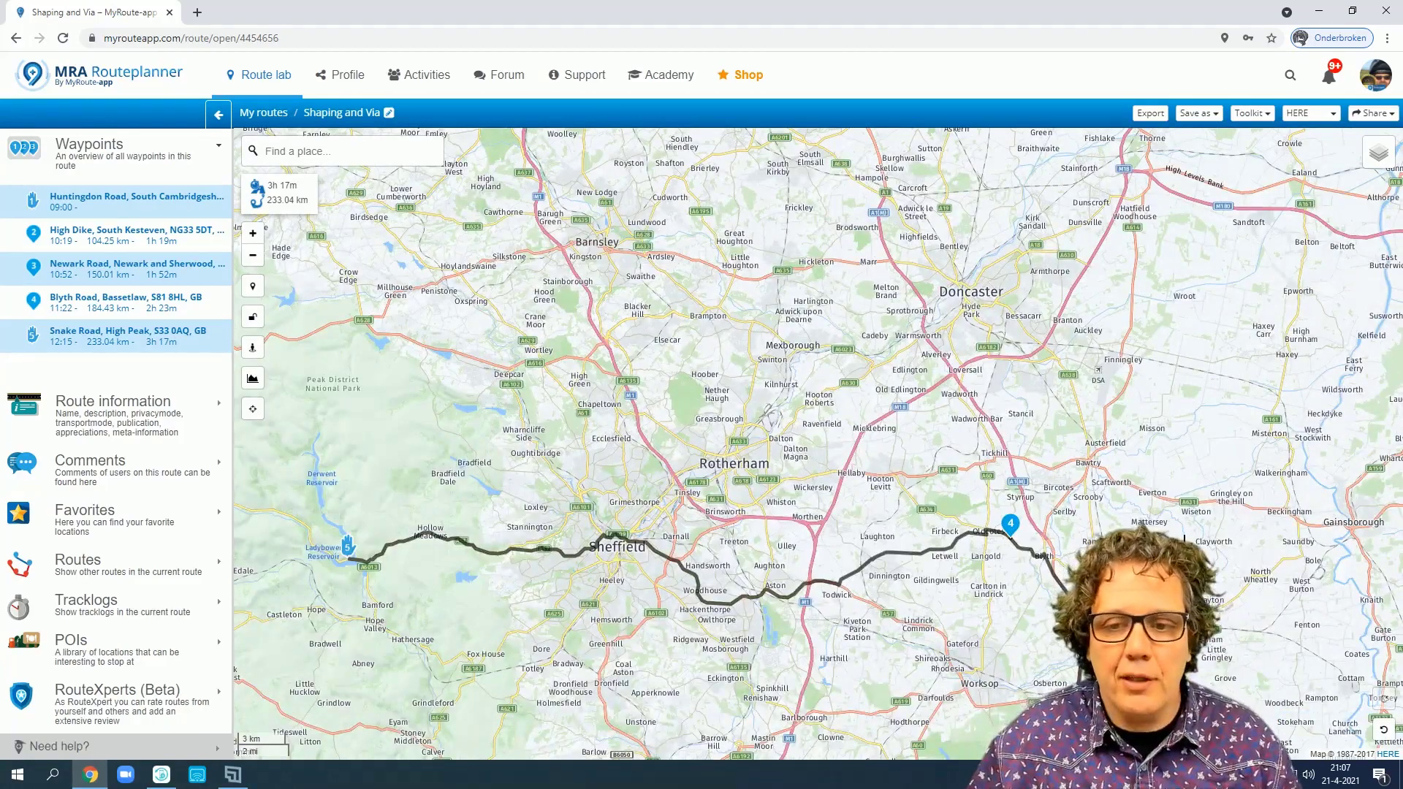
scroll(1153, 528, down, 1)
drag(1202, 545, 720, 290)
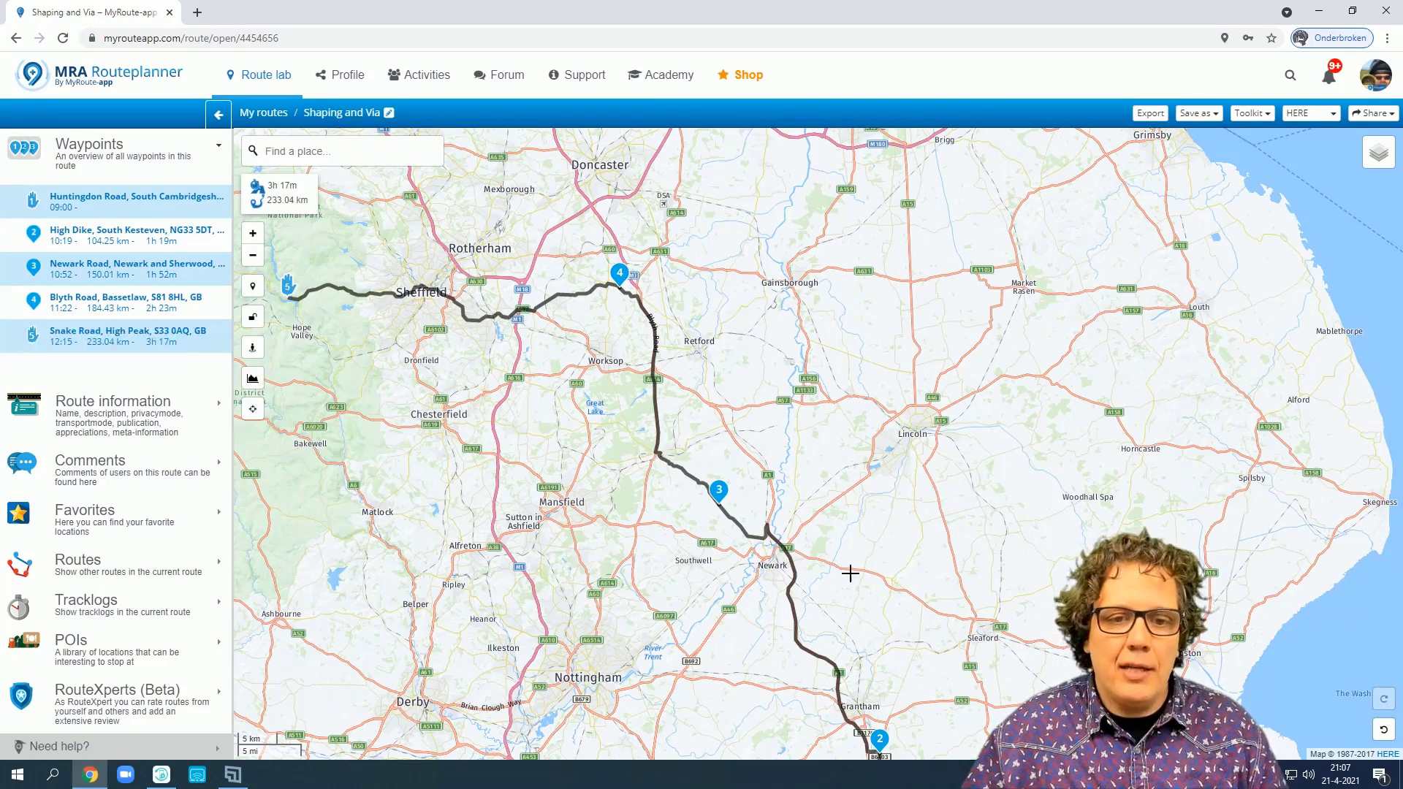
- Show restaurant, fast food and pub POIs on the map around waypoint 3 near Caunton
click(718, 491)
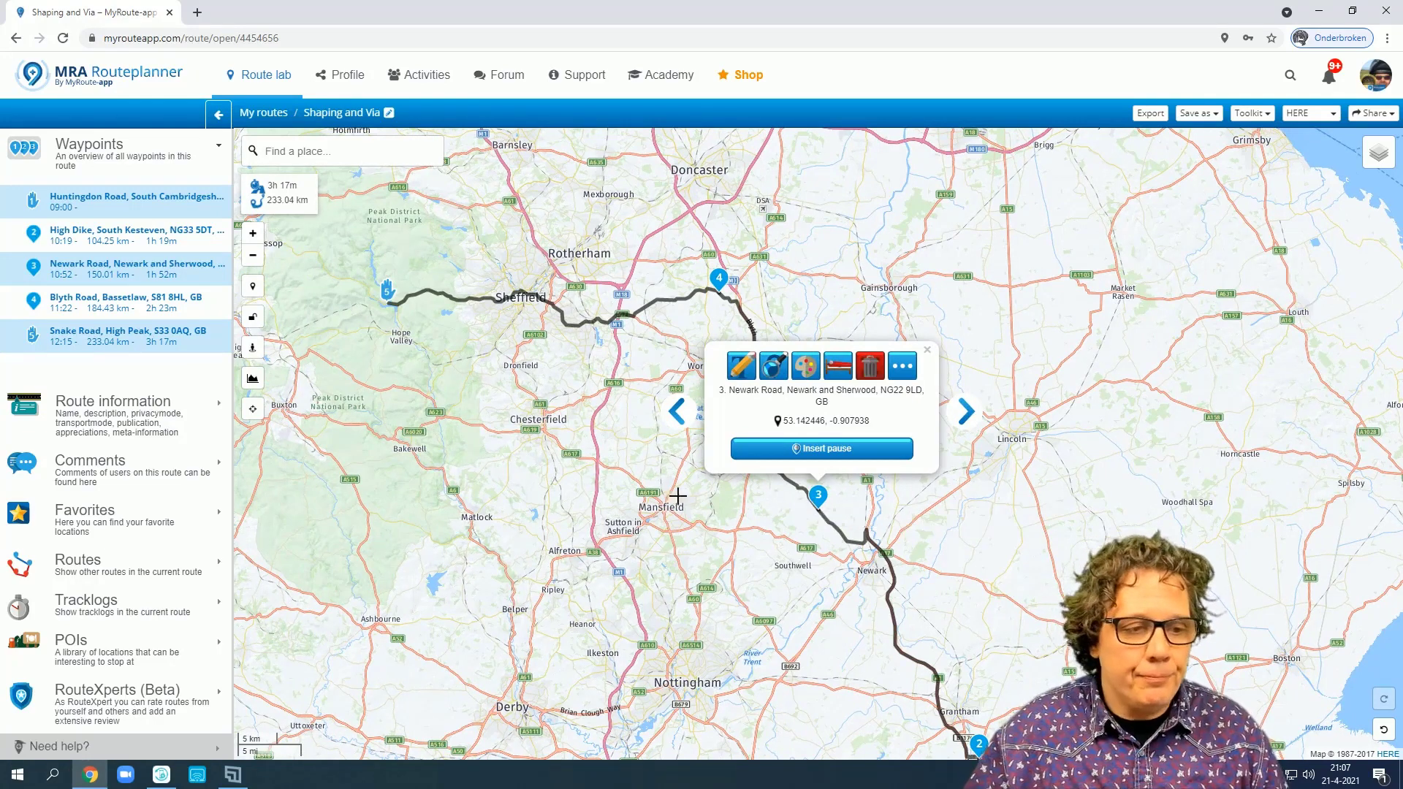
click(71, 645)
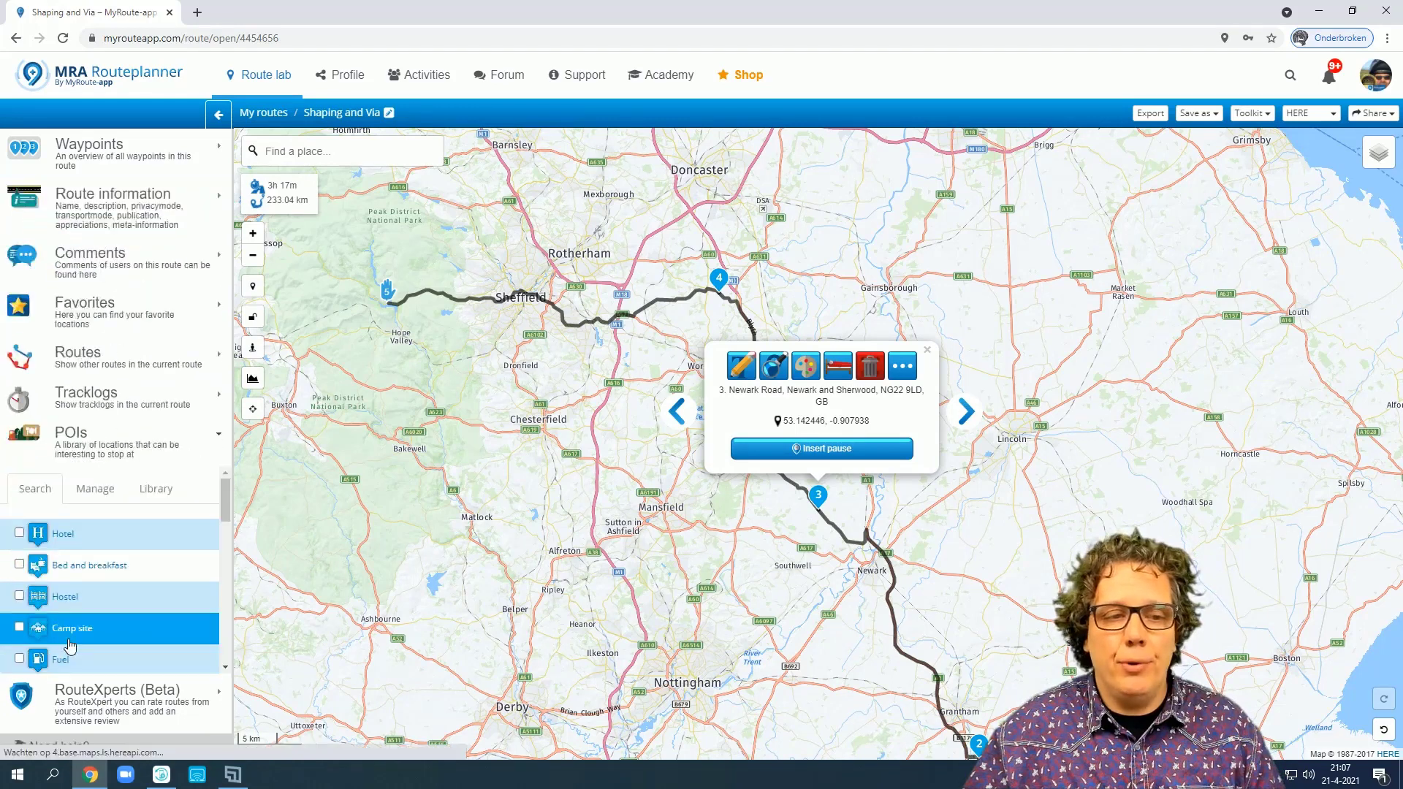
scroll(24, 602, down, 2)
scroll(24, 603, down, 2)
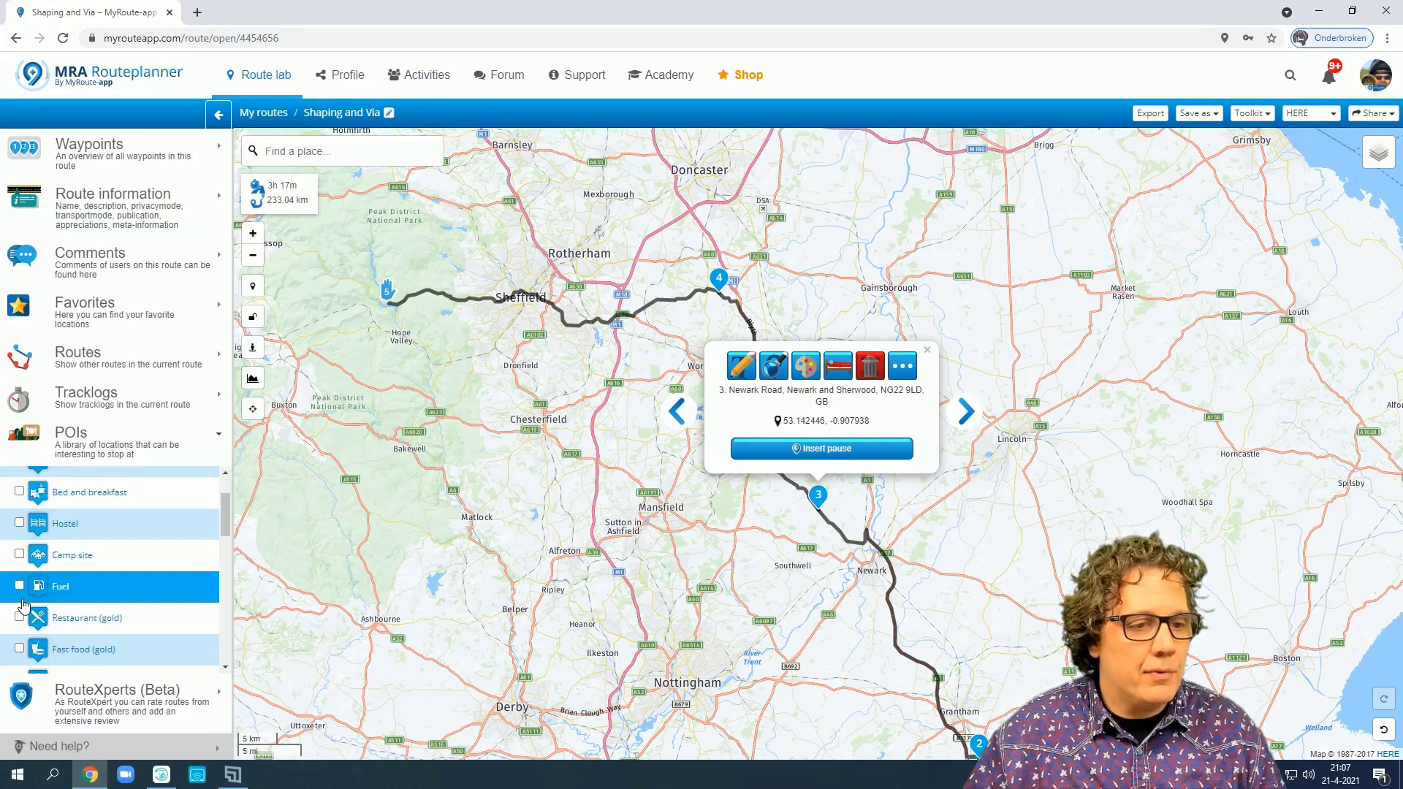
click(19, 545)
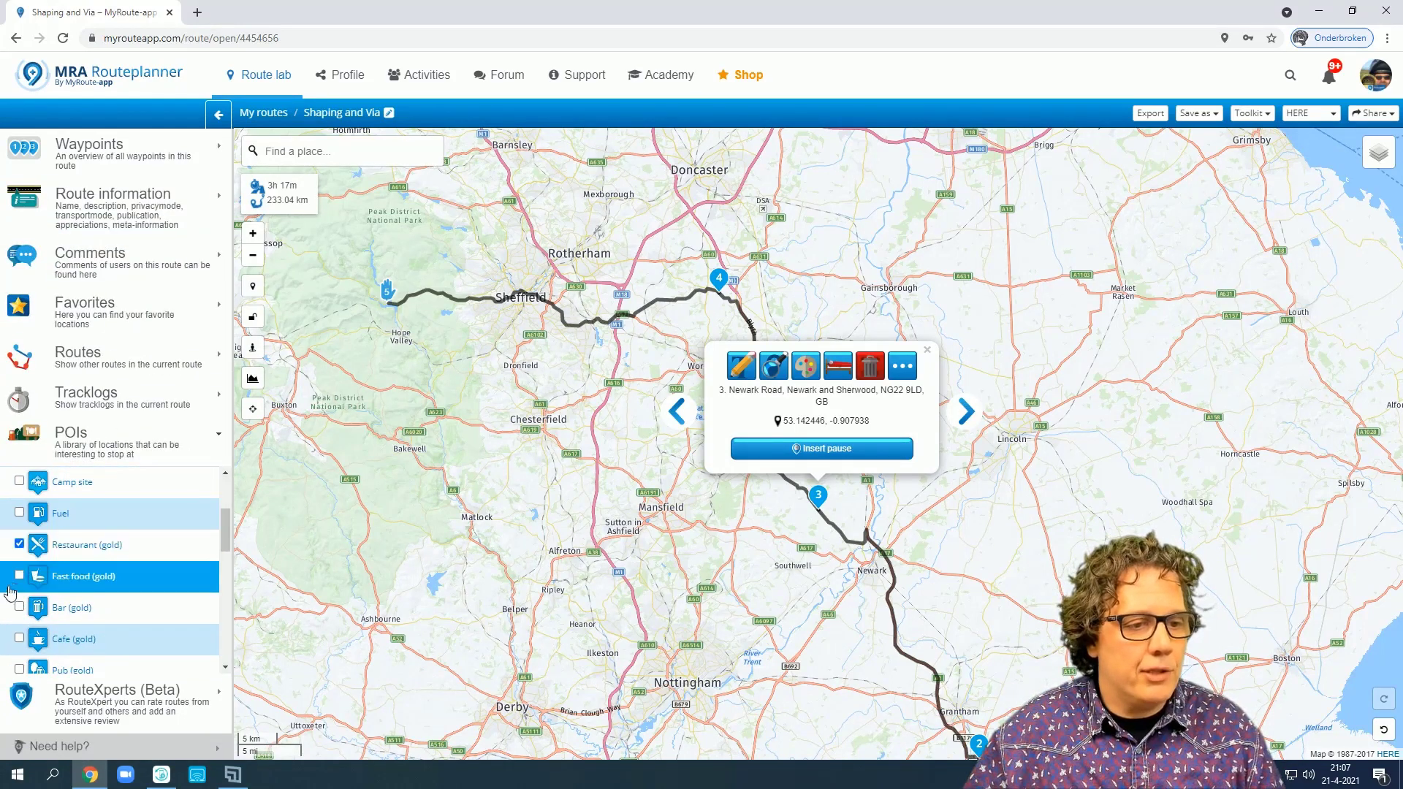
click(19, 575)
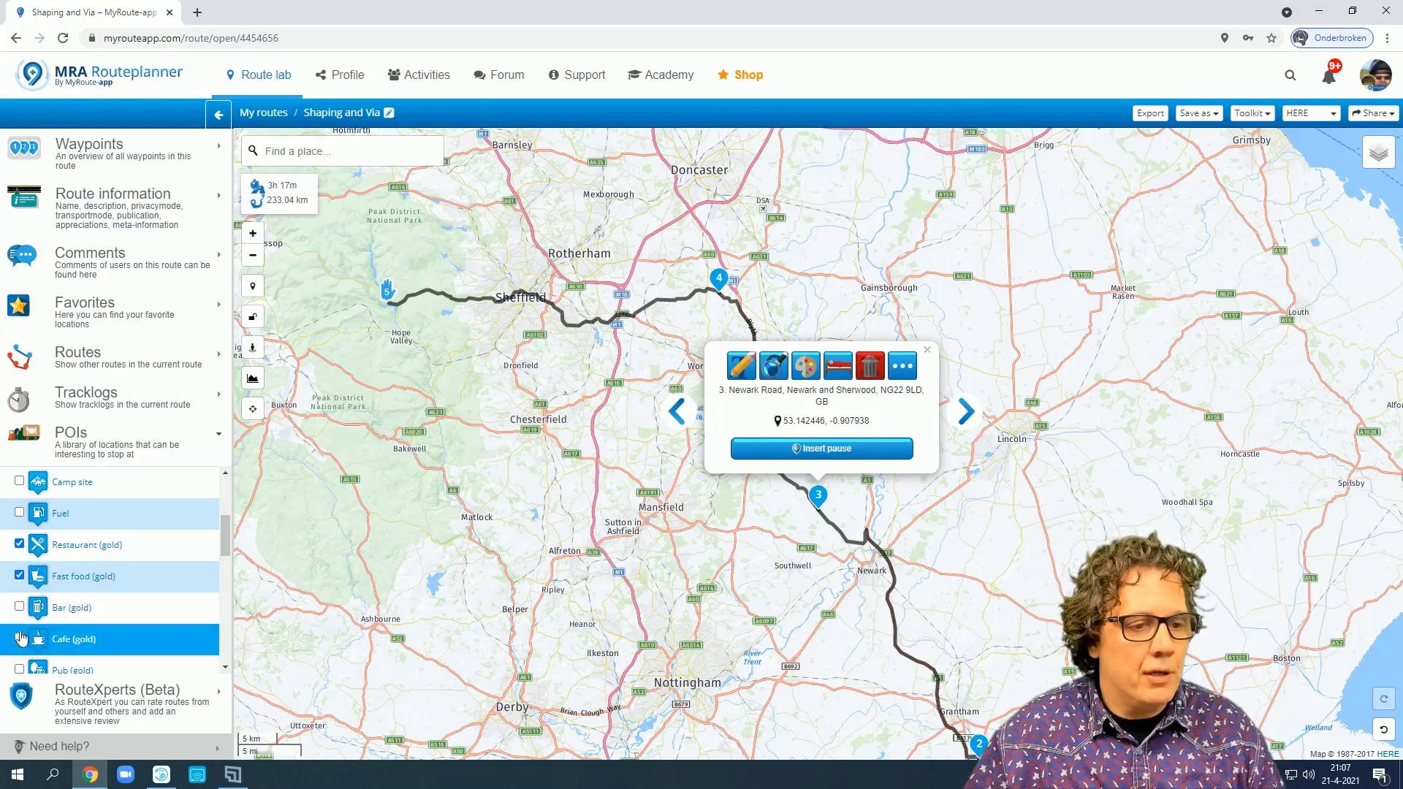
click(19, 669)
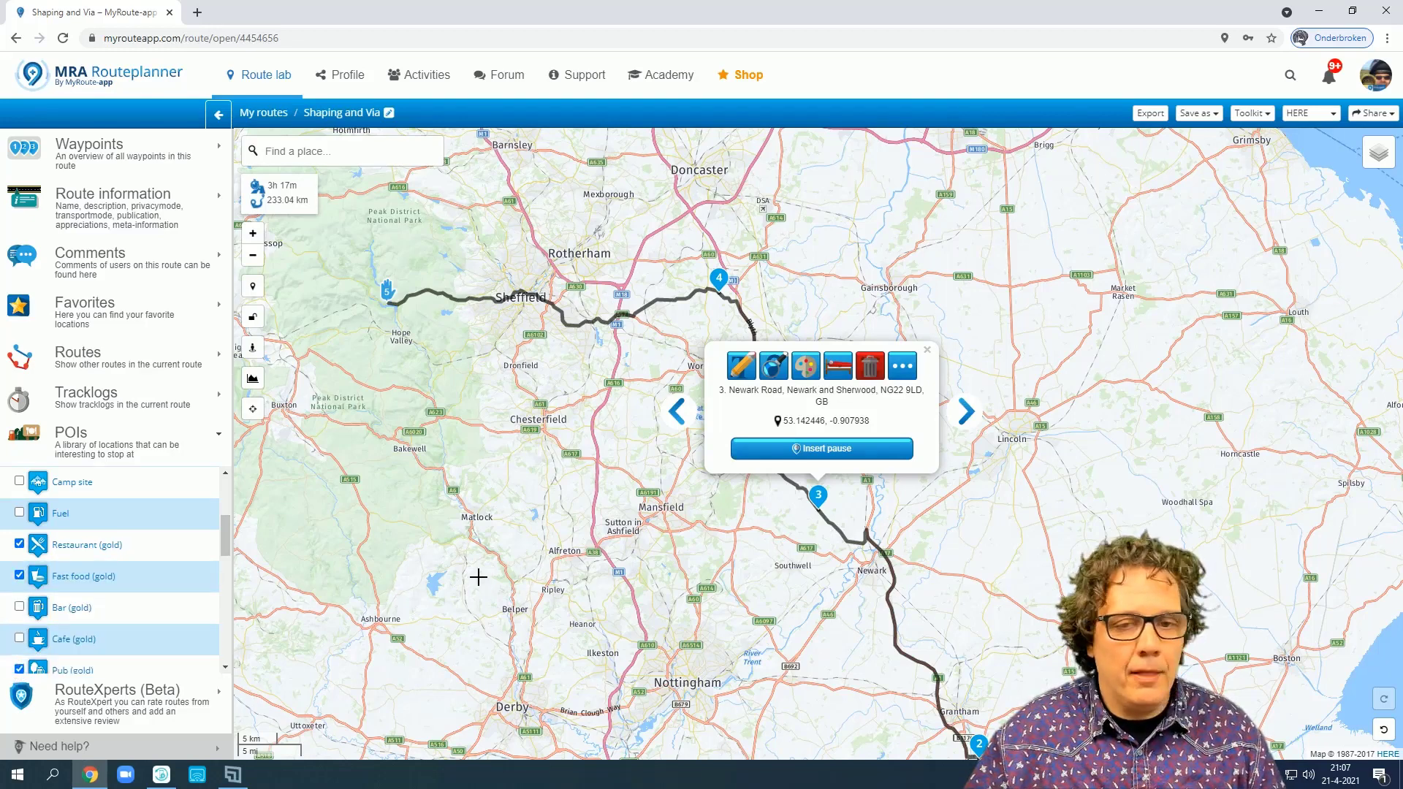
click(926, 349)
scroll(816, 444, up, 3)
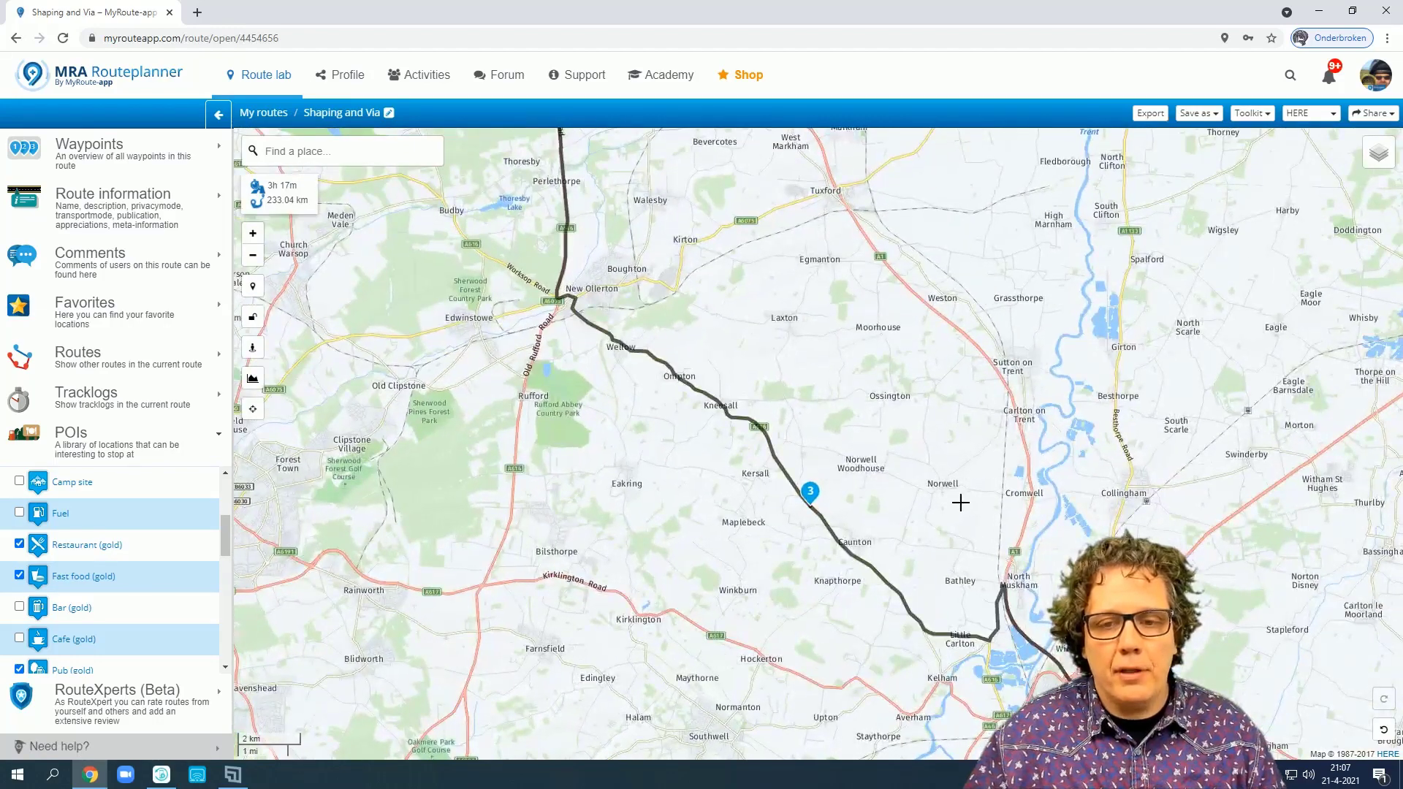
scroll(953, 503, up, 1)
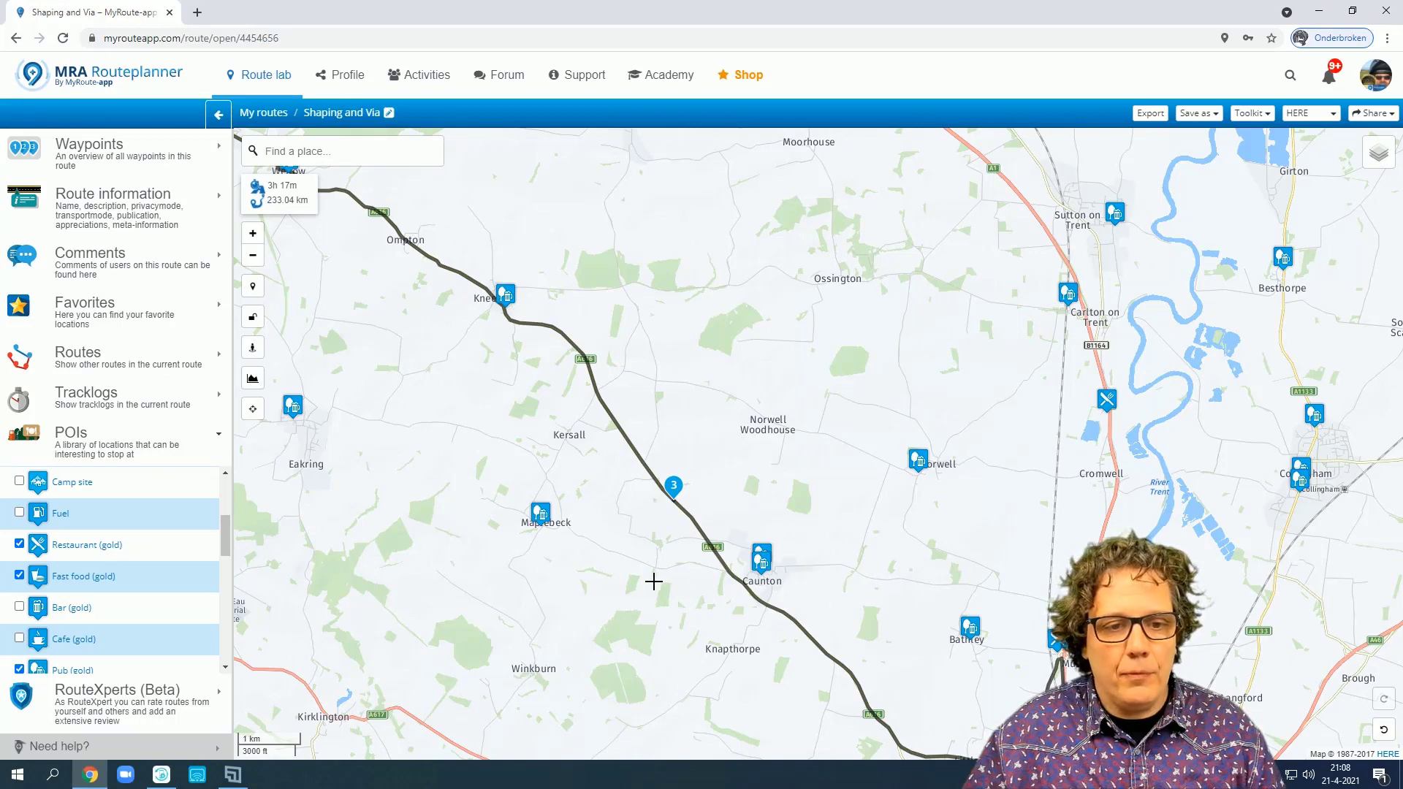
- Add The Beehive pub in Maplebeck to the route as both a waypoint and a POI
mouse_move(538, 521)
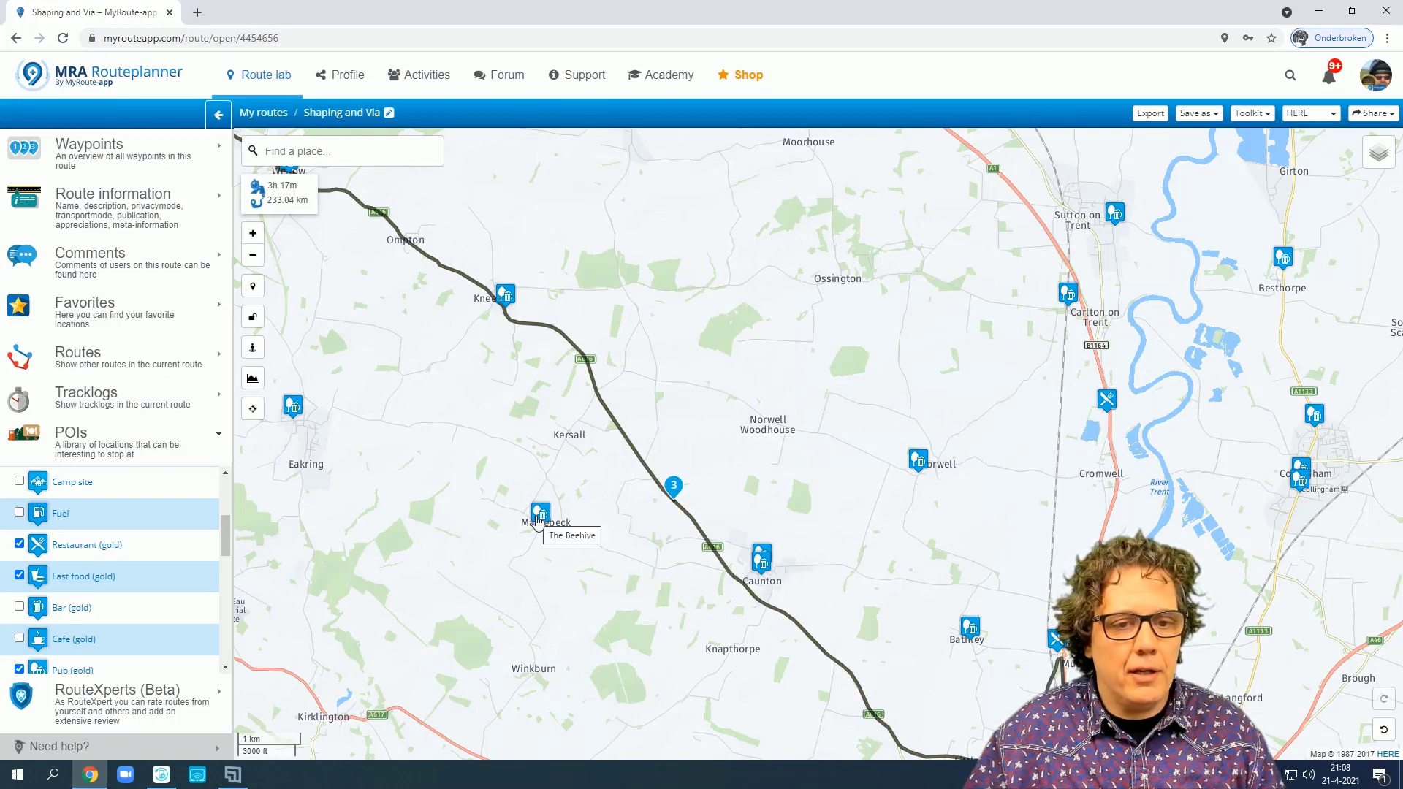
drag(538, 522, 580, 589)
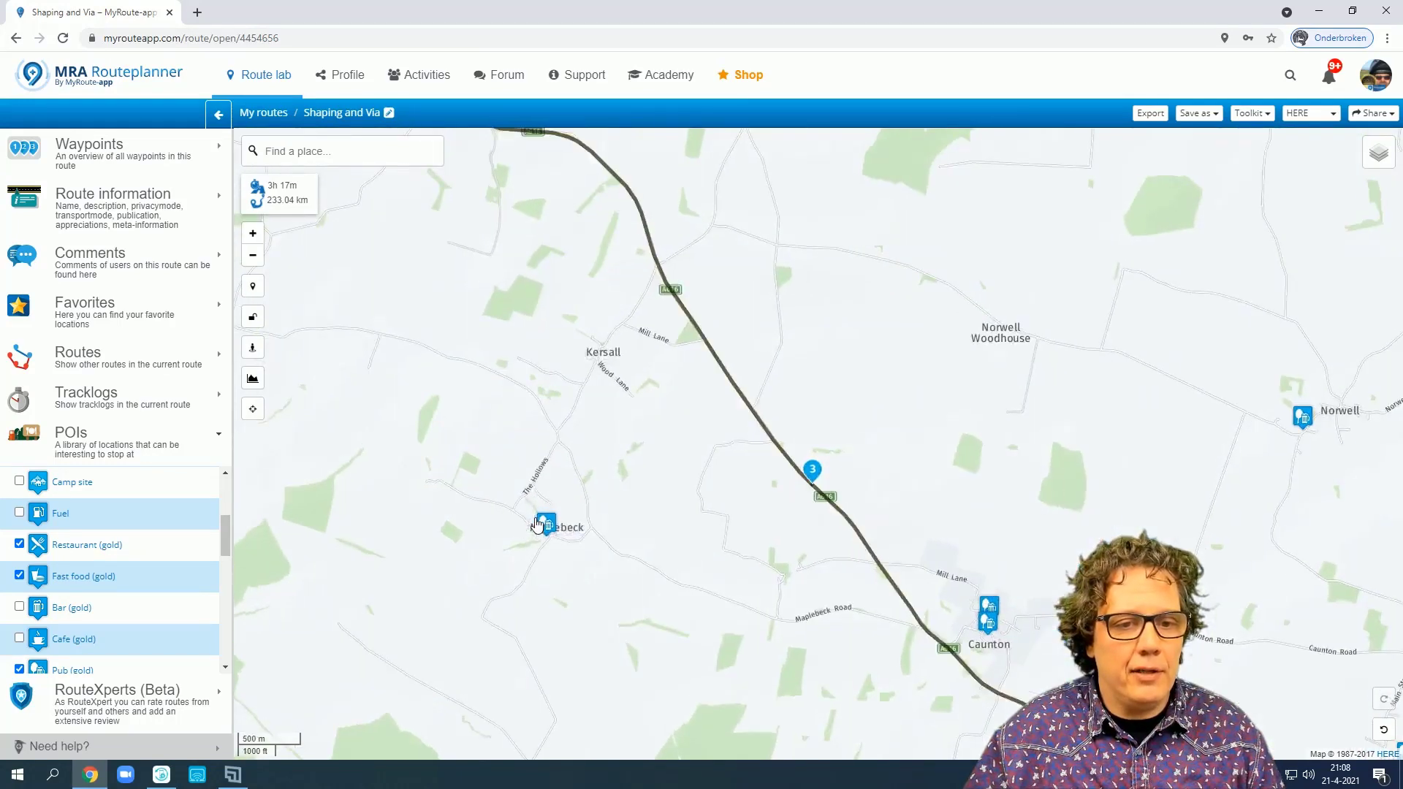
scroll(581, 589, up, 3)
click(581, 586)
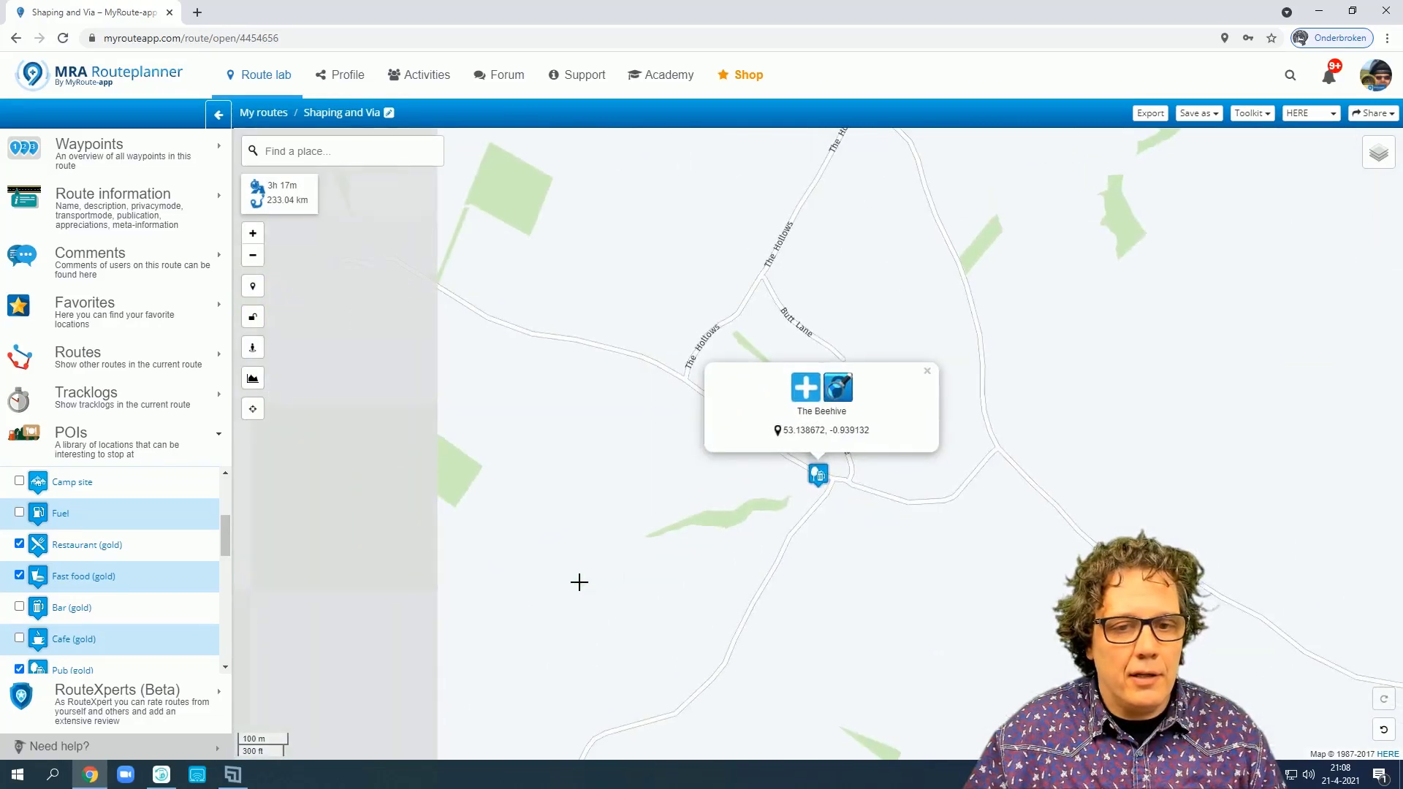
click(803, 389)
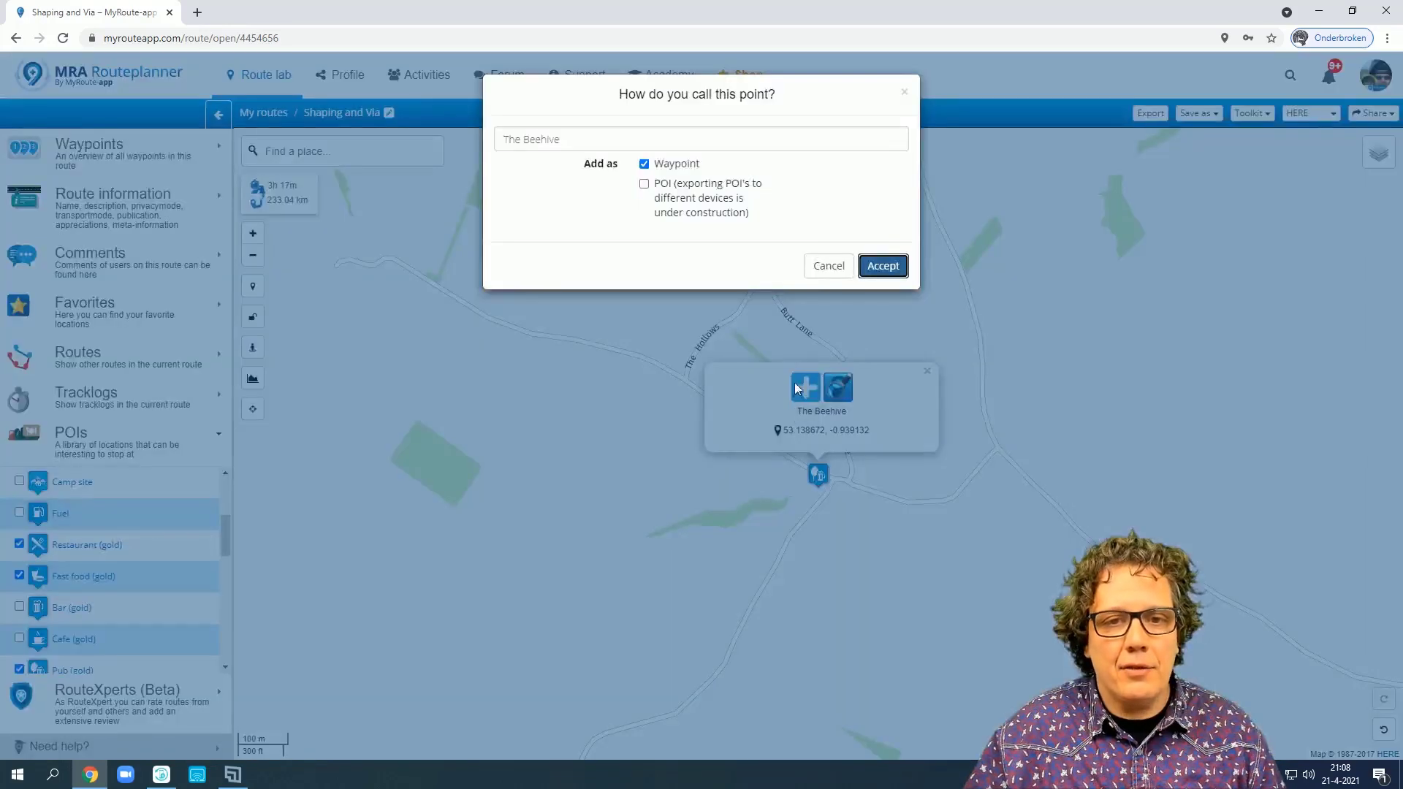
click(644, 184)
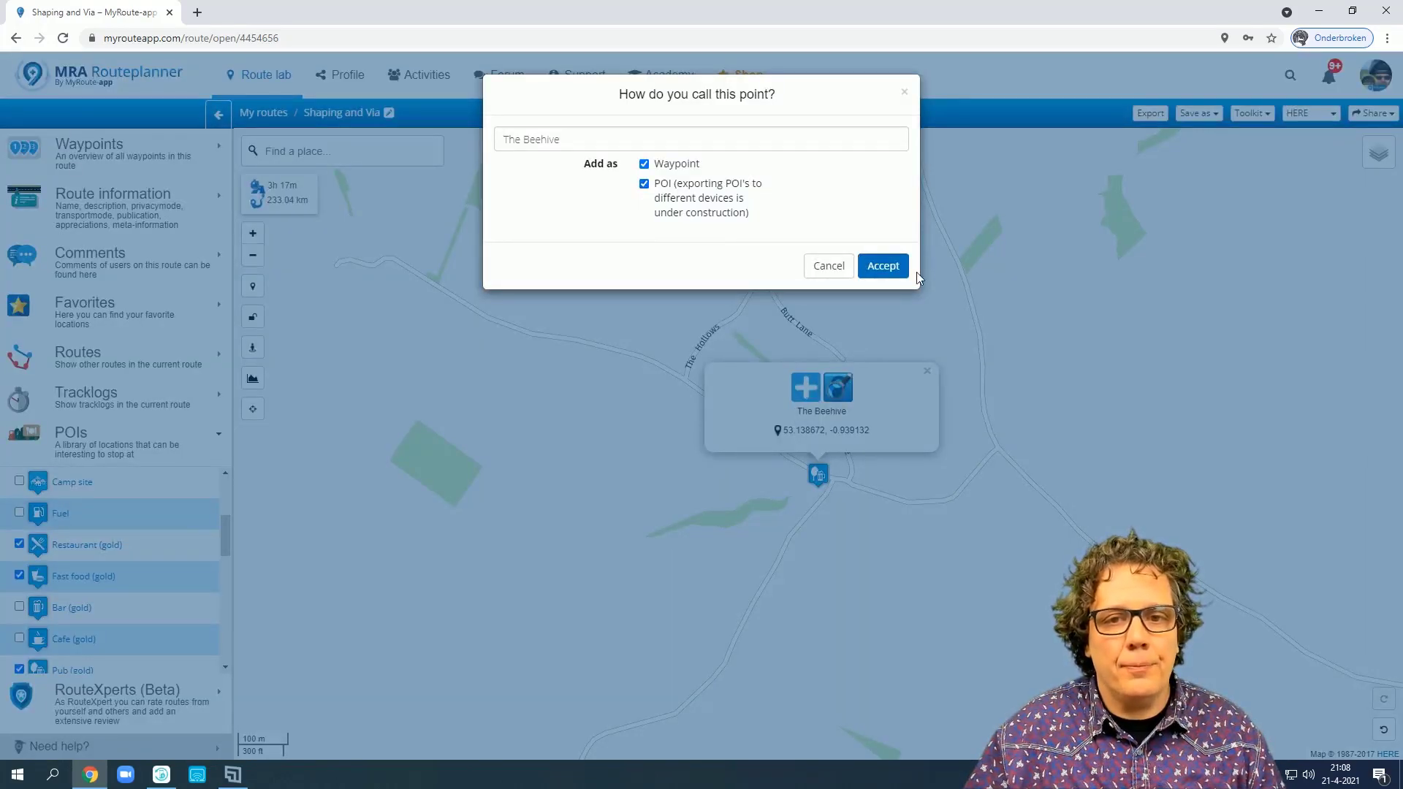
click(885, 267)
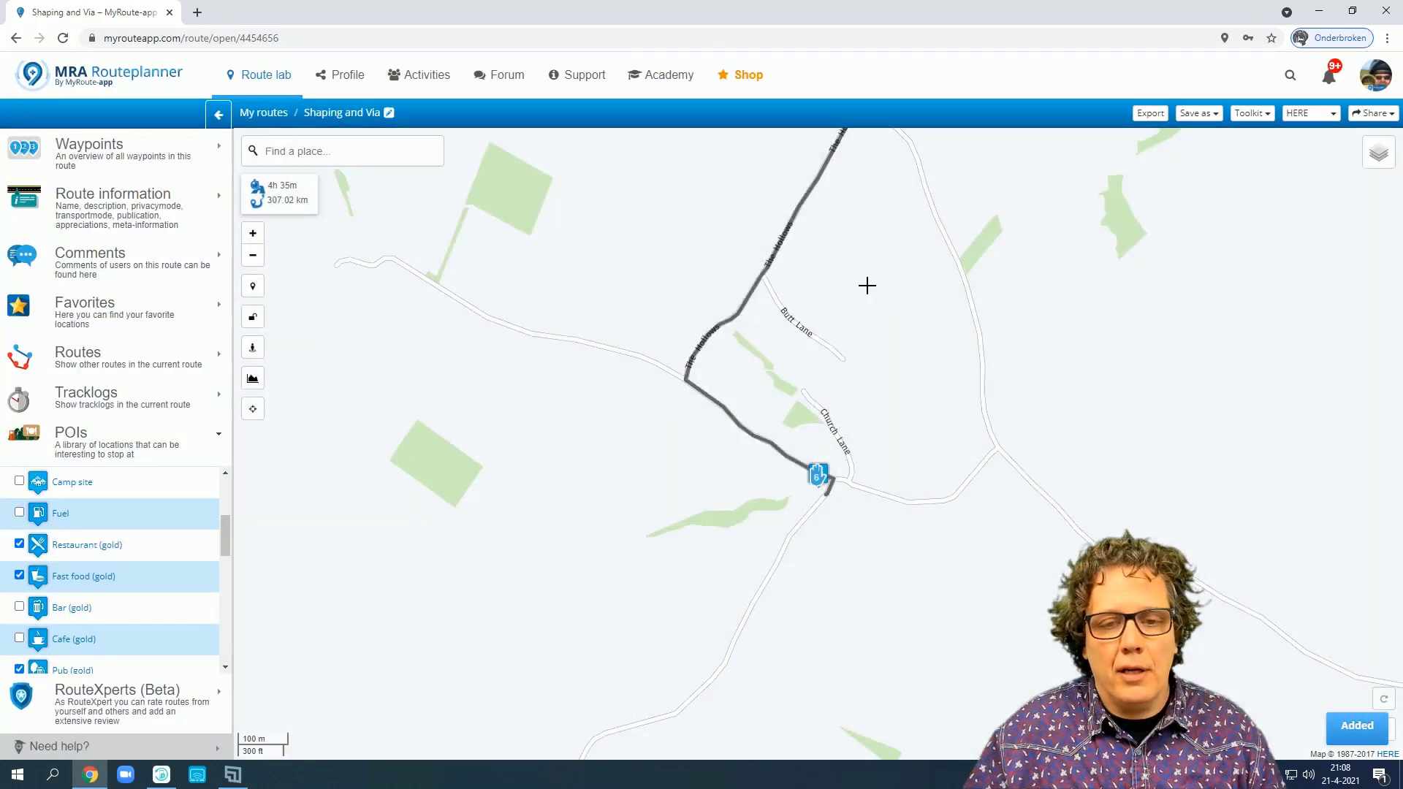
- Move The Beehive in the waypoint order to between Newark Road and Blyth Road
scroll(916, 382, down, 2)
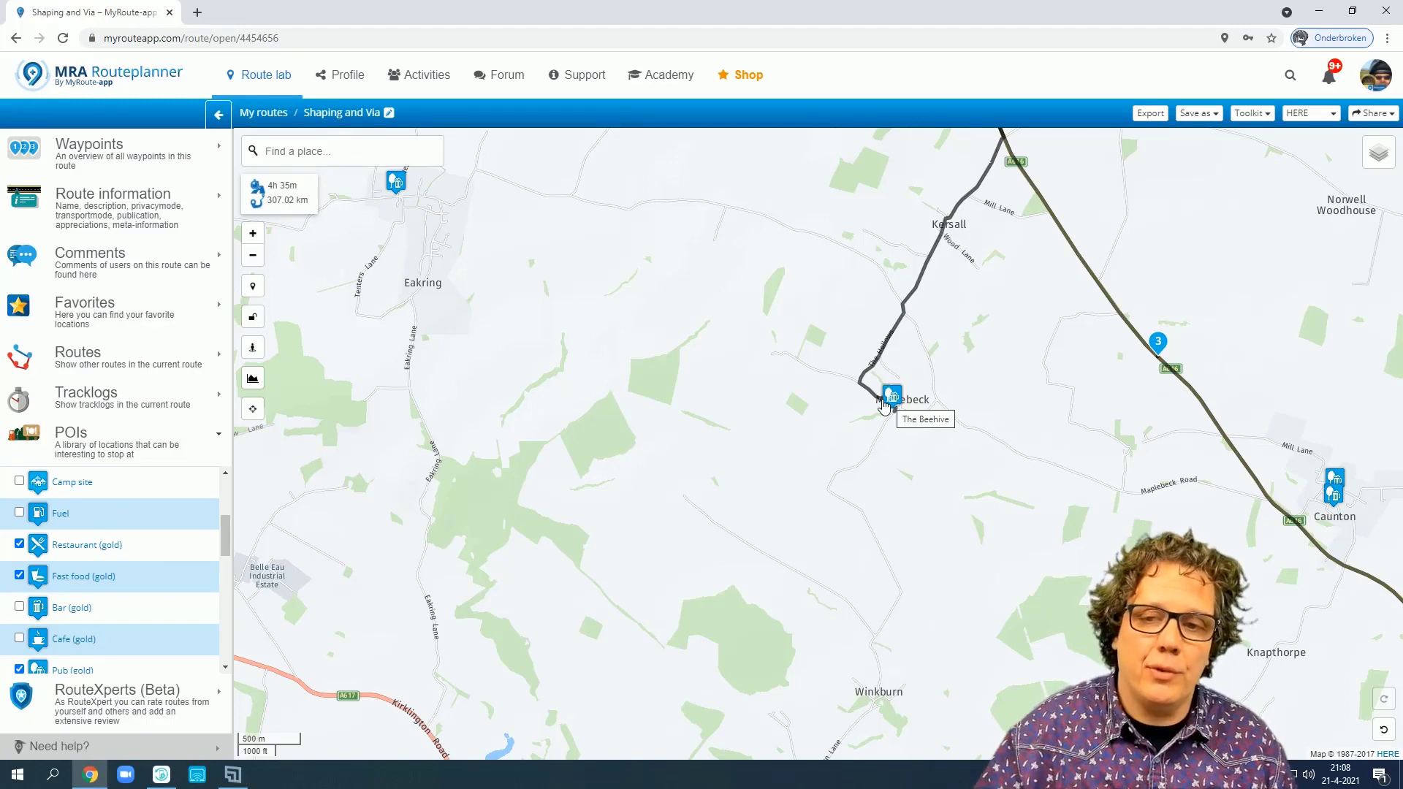
click(86, 161)
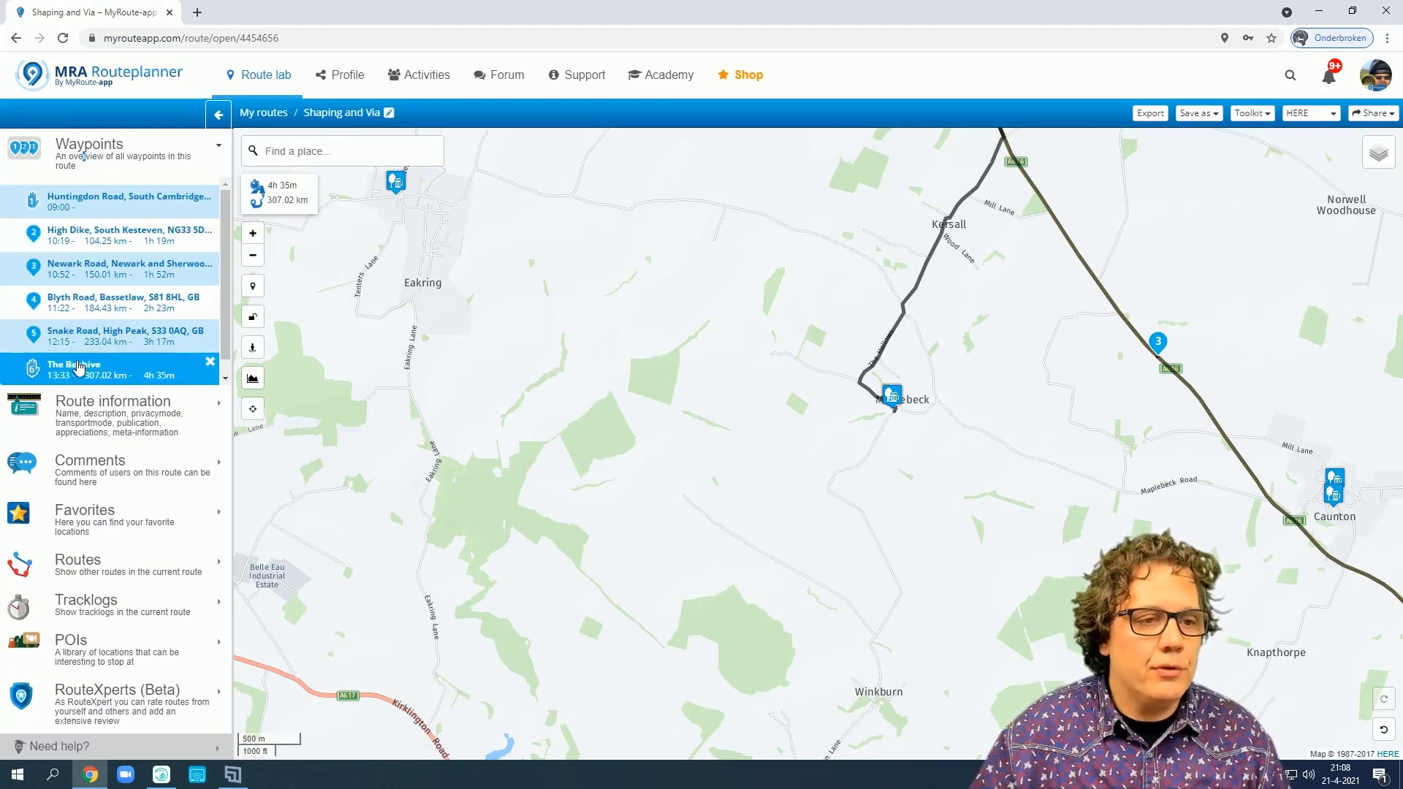
drag(78, 373, 87, 288)
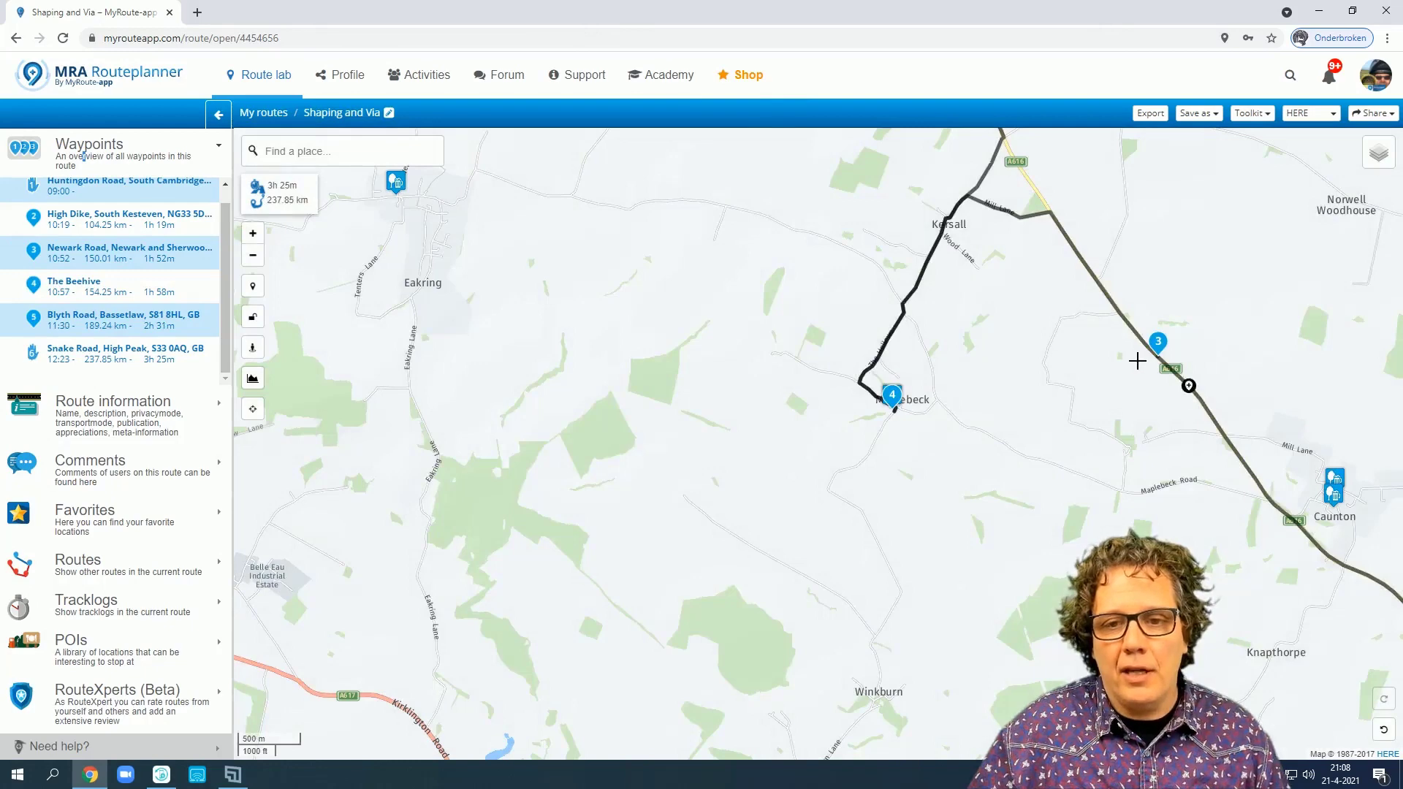
- Move waypoint 3 off the main road onto Maplebeck Road, between Maplebeck and Caunton
mouse_move(1159, 347)
mouse_down()
mouse_move(1135, 423)
mouse_move(1092, 473)
mouse_up()
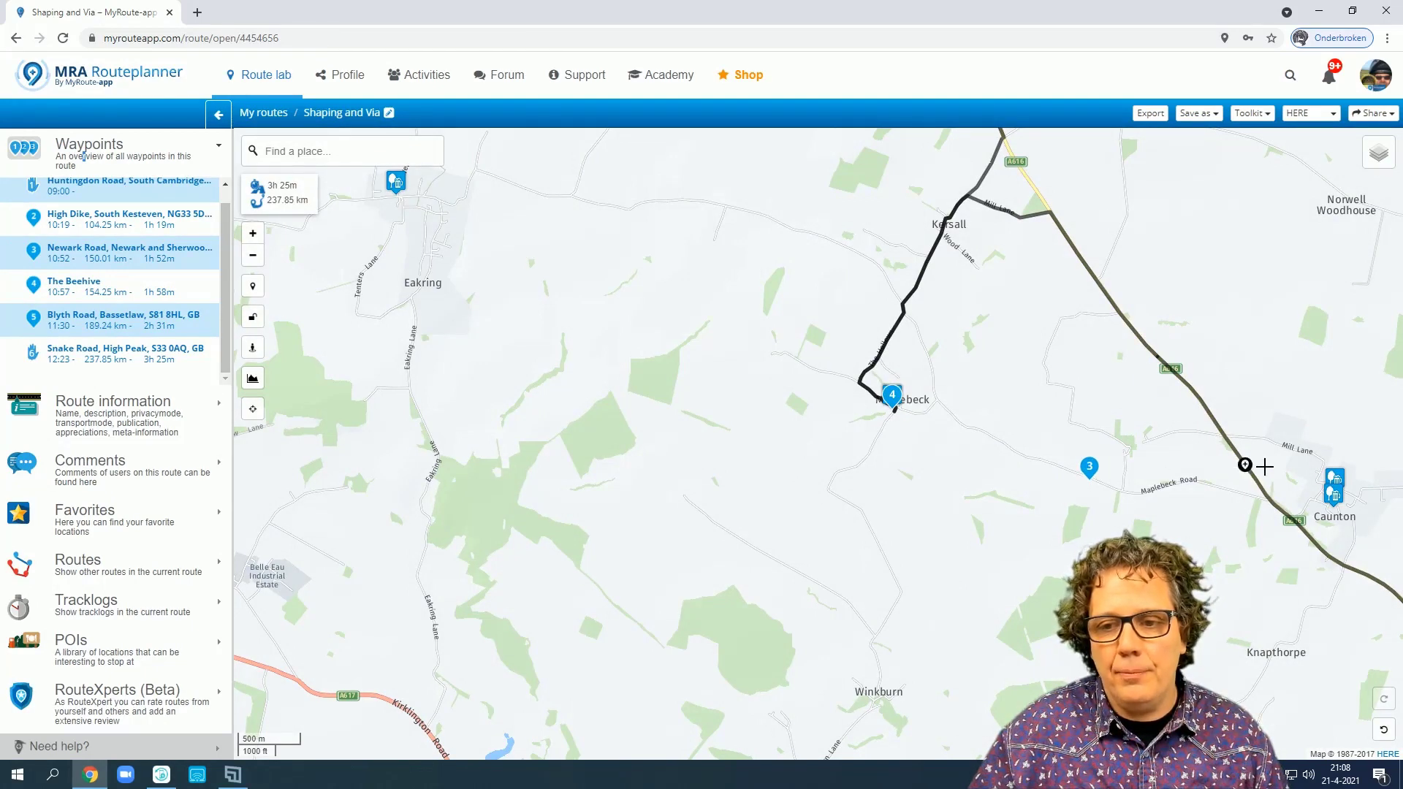
scroll(861, 426, up, 1)
scroll(860, 424, up, 5)
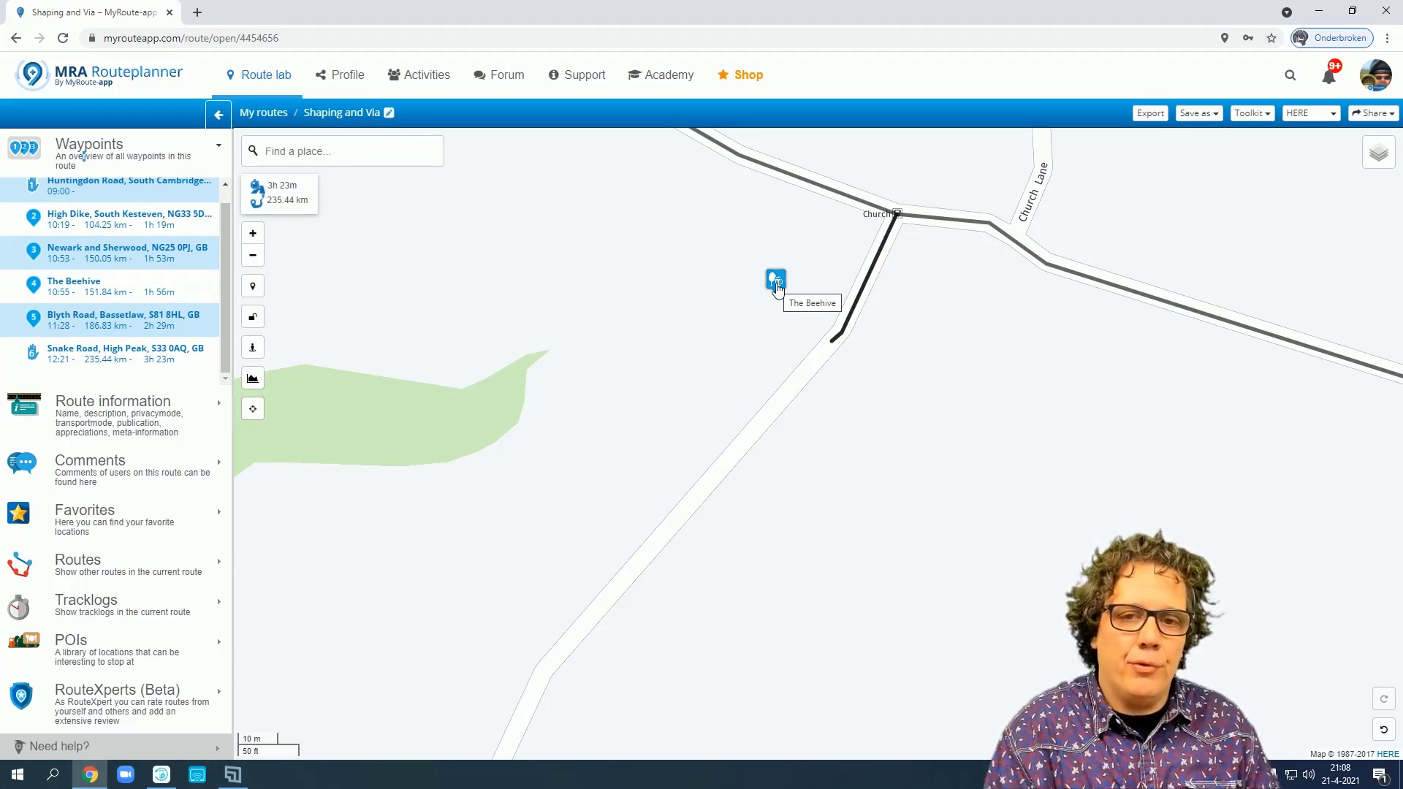
click(776, 284)
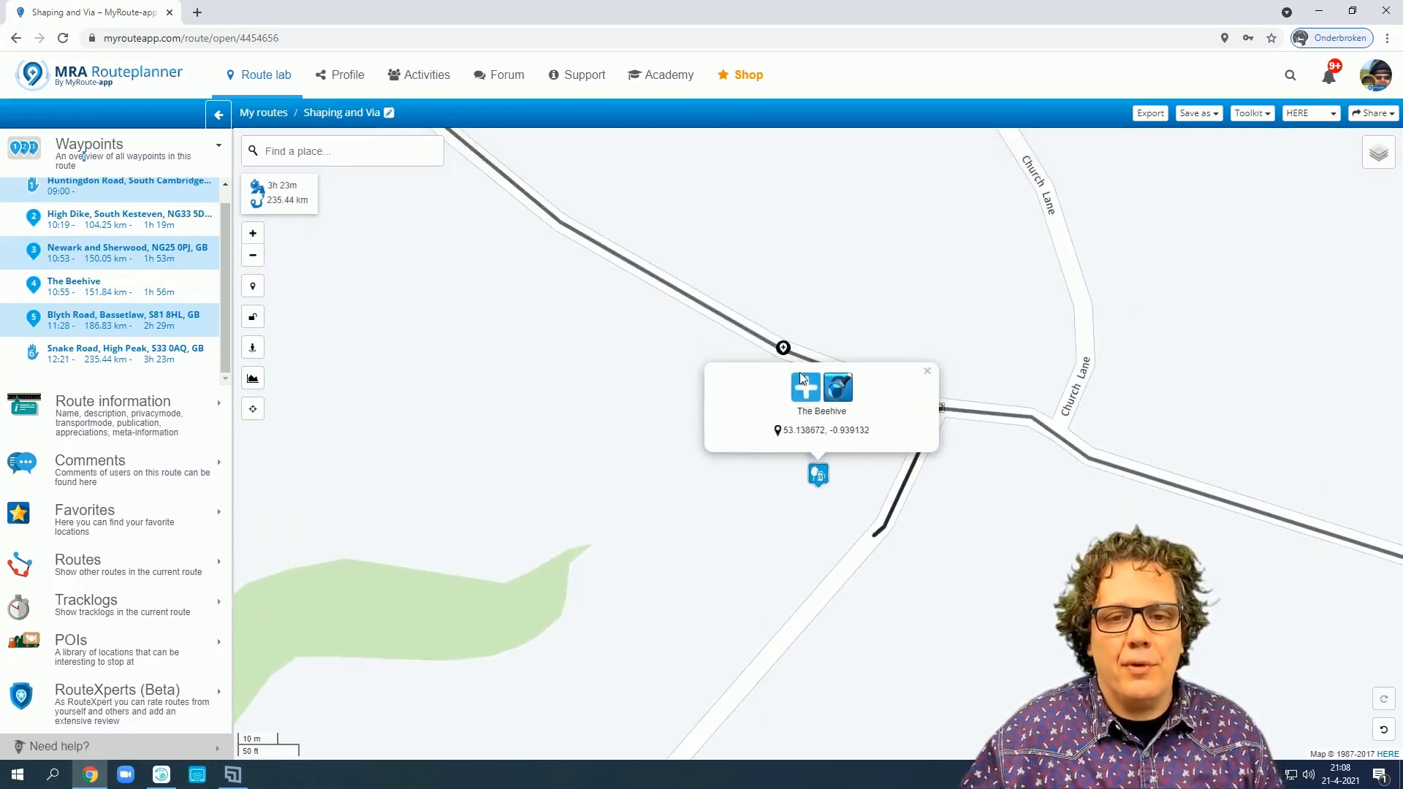
click(807, 385)
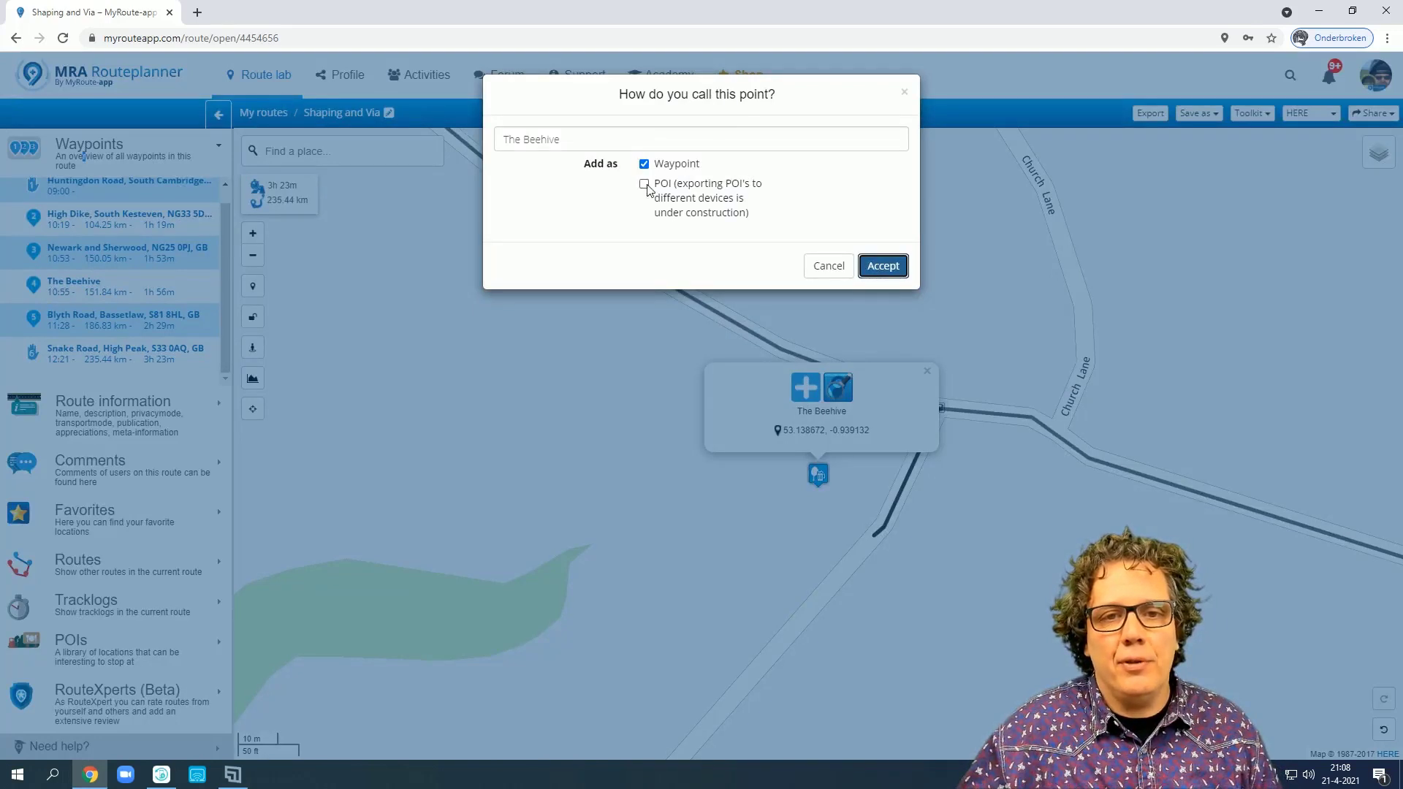
click(829, 265)
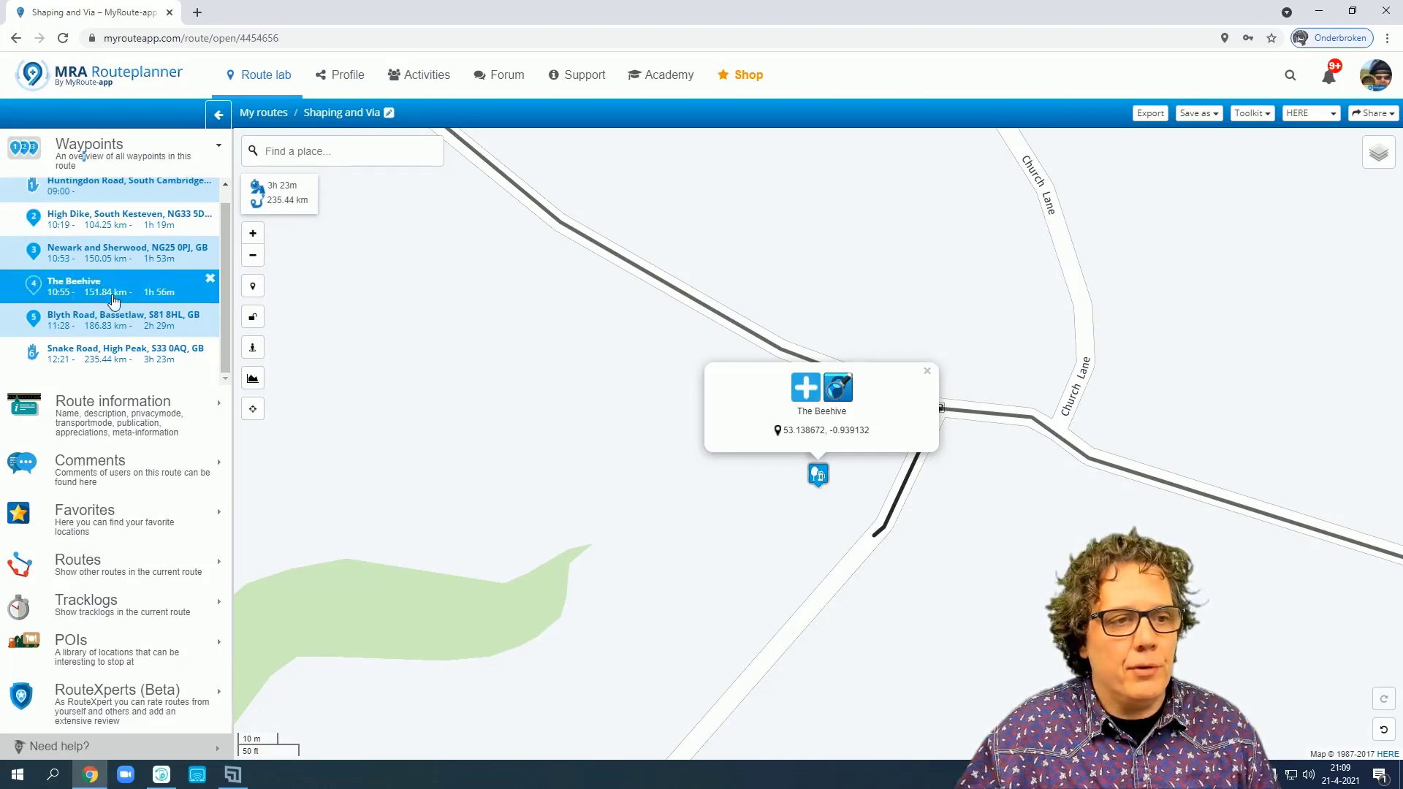
- Delete The Beehive waypoint and pull the route to a new waypoint on the road beside the pub, just west of Church Lane
click(210, 279)
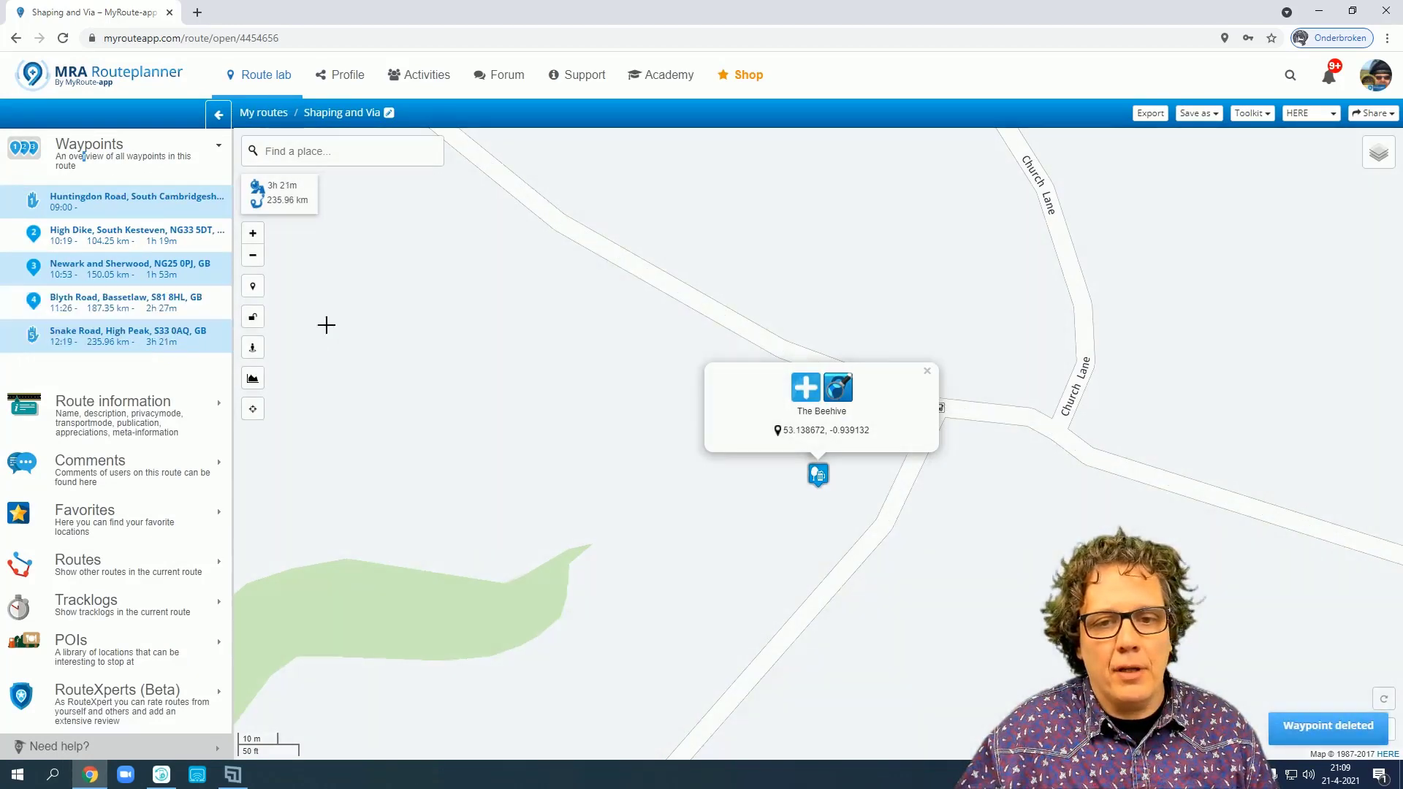
scroll(972, 418, down, 2)
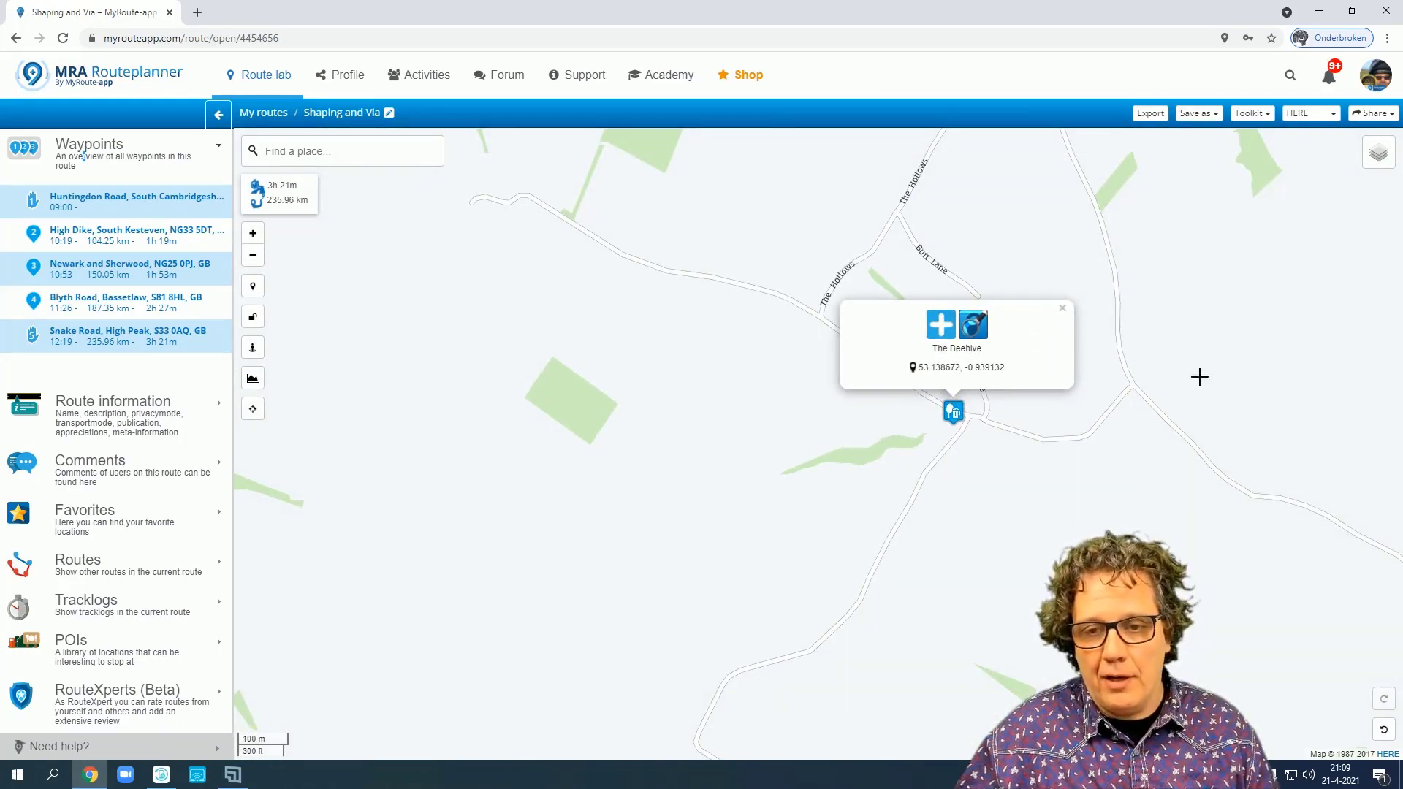
drag(1257, 323, 1131, 348)
scroll(896, 475, down, 1)
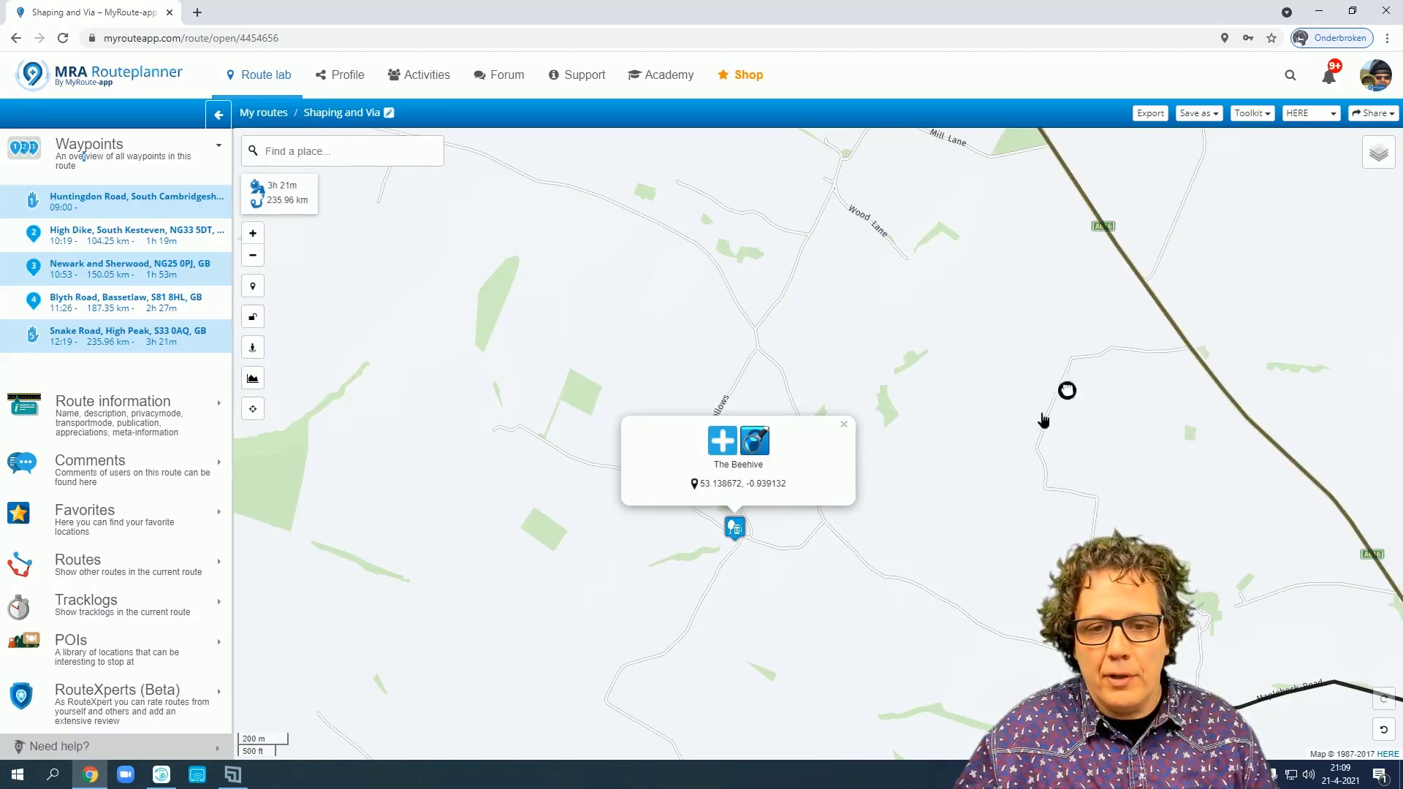
scroll(798, 511, up, 1)
scroll(690, 541, up, 2)
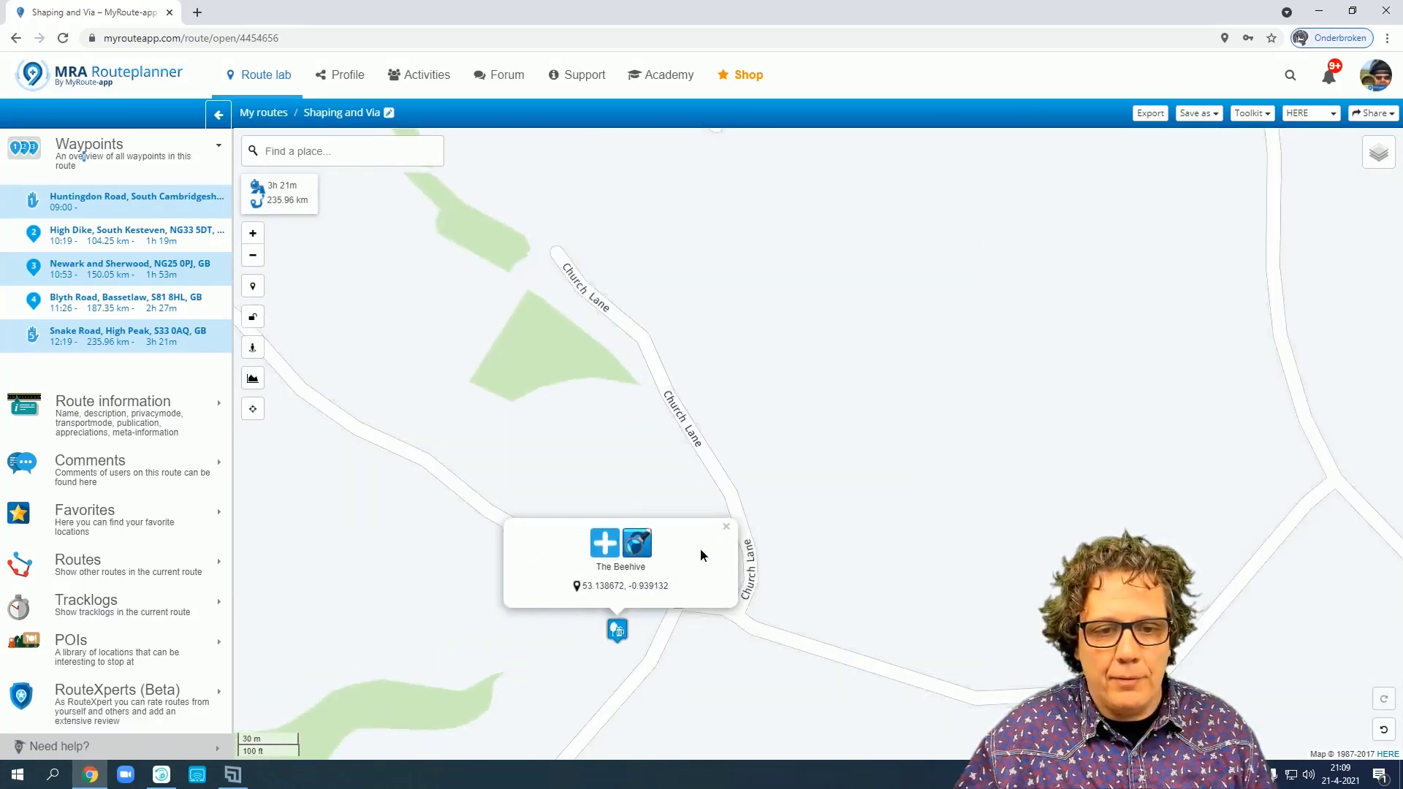
scroll(758, 573, up, 1)
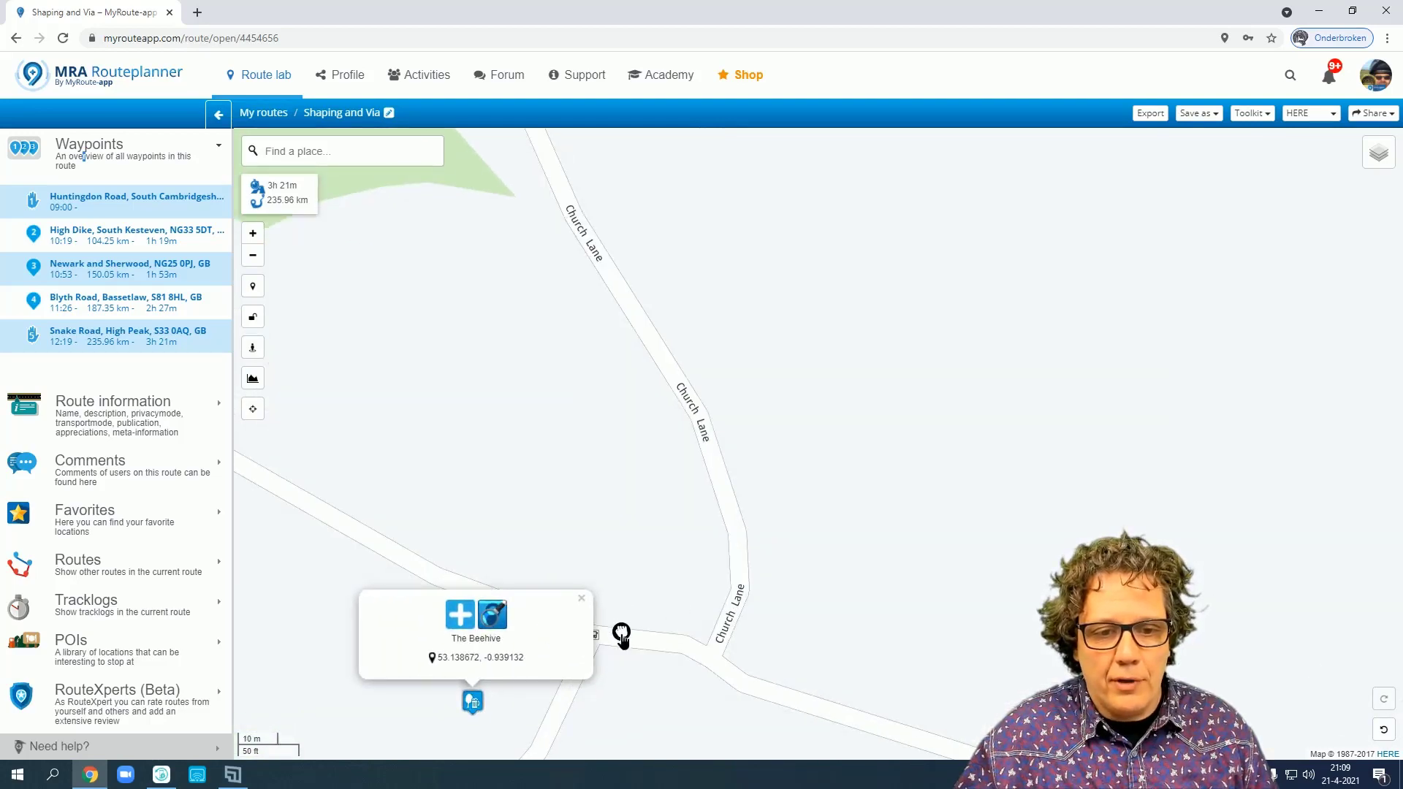
click(710, 654)
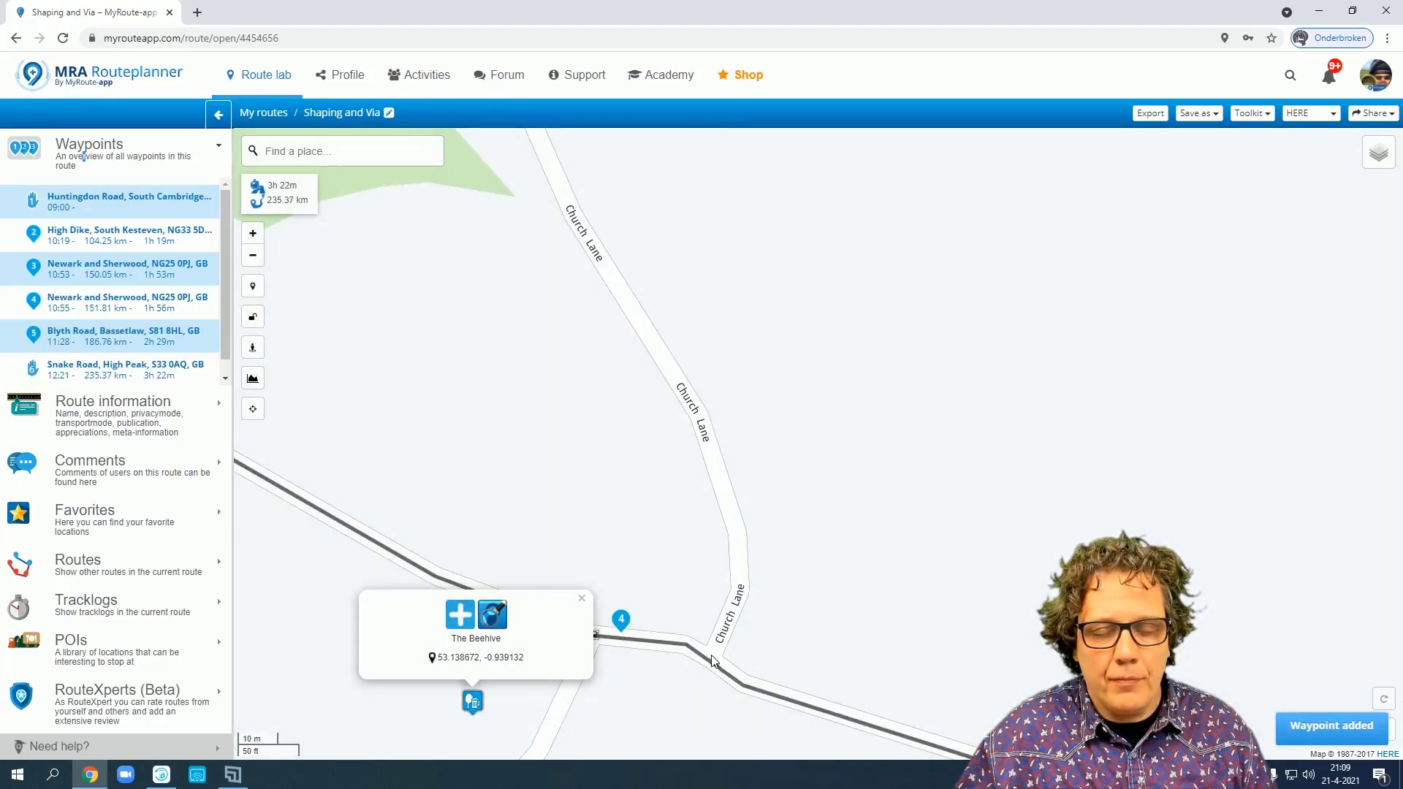
scroll(712, 636, down, 2)
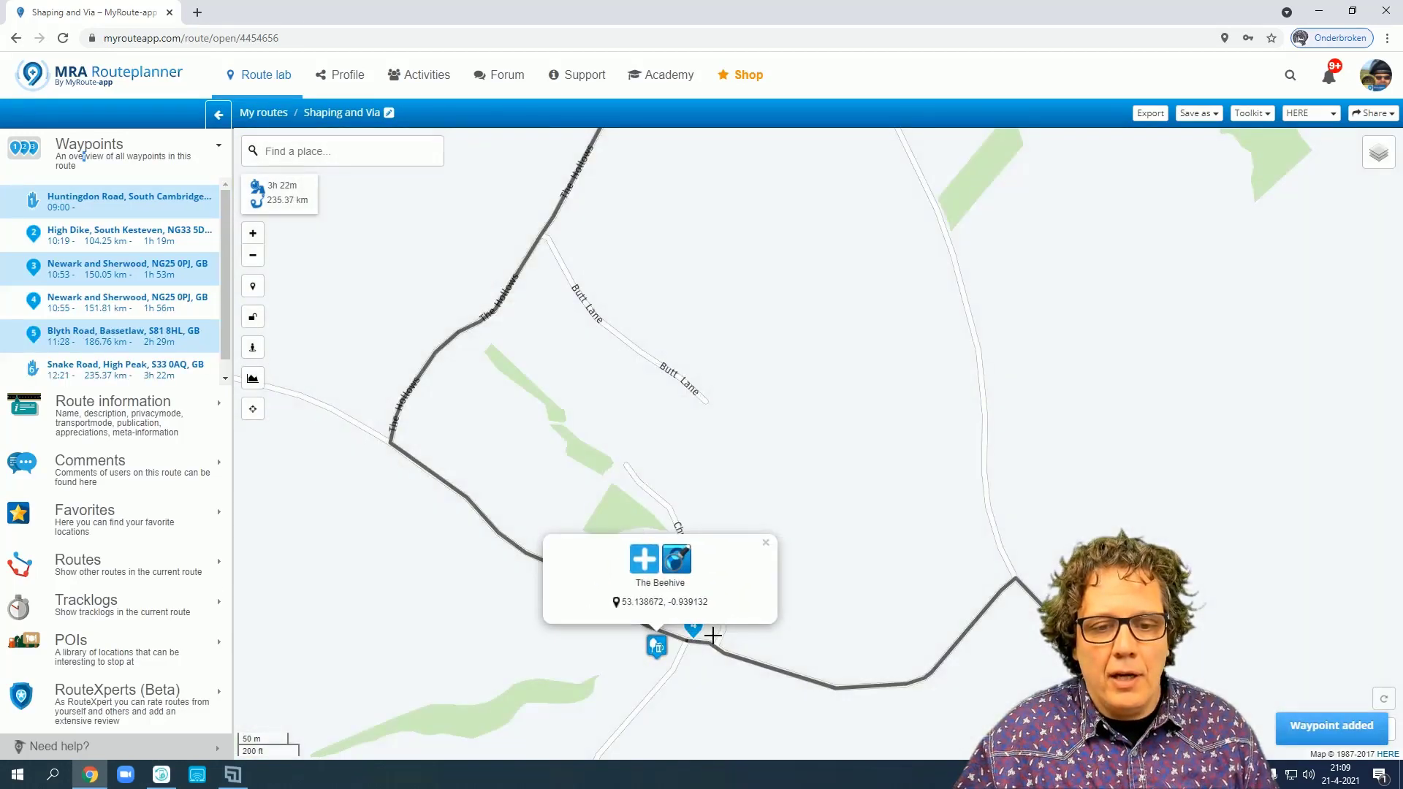
click(766, 542)
scroll(1255, 642, down, 2)
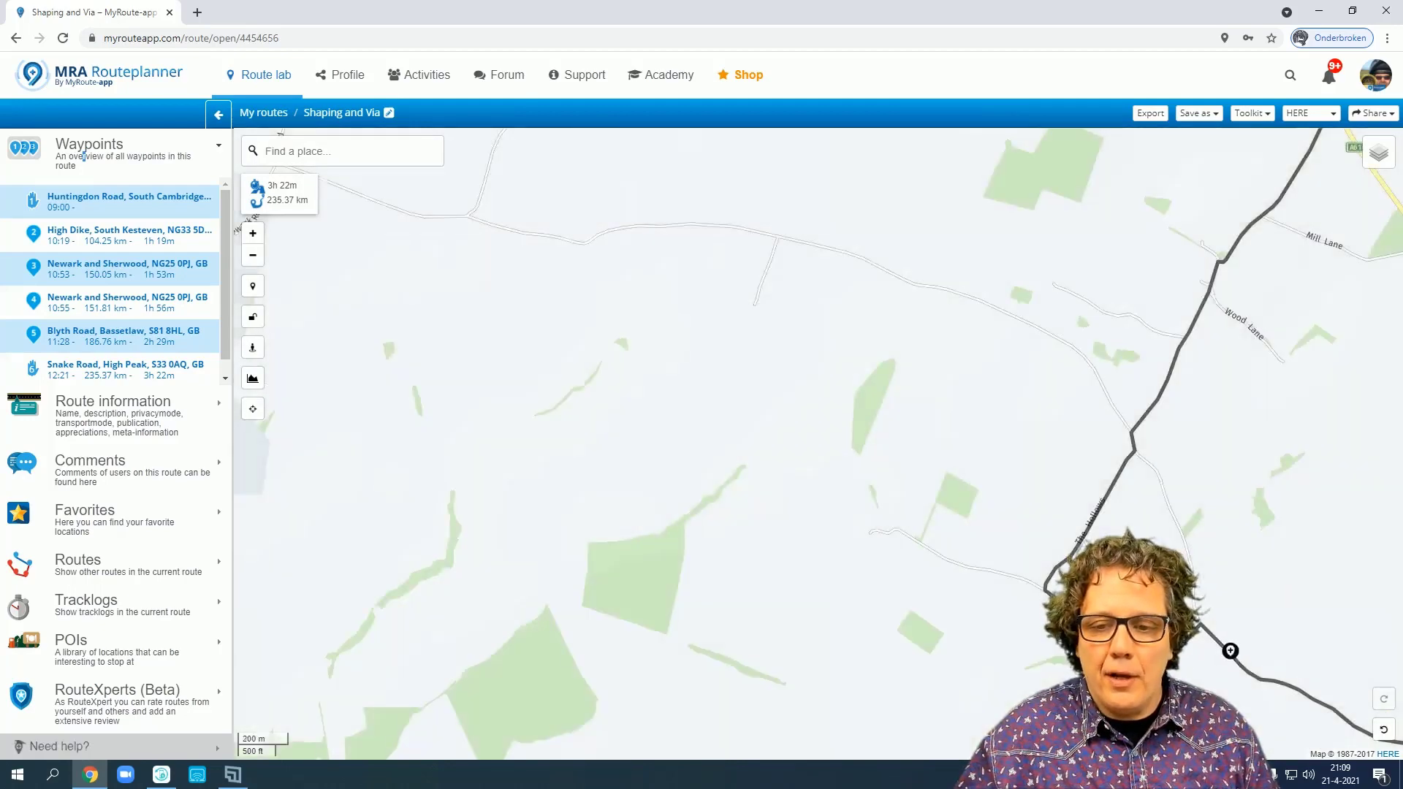
- Change the marker colour of waypoint 4 beside the pub in Maplebeck to red
scroll(1004, 634, up, 3)
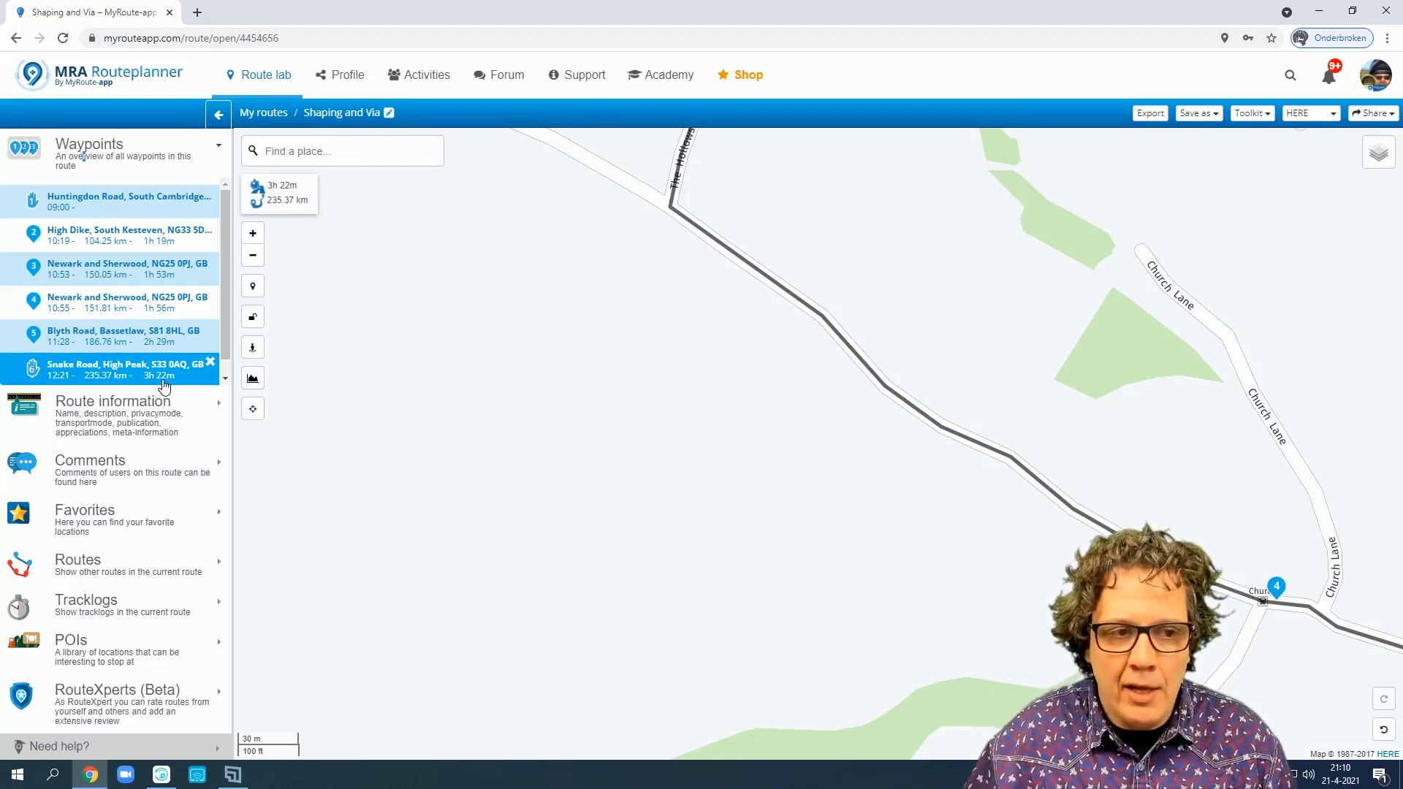
click(1277, 589)
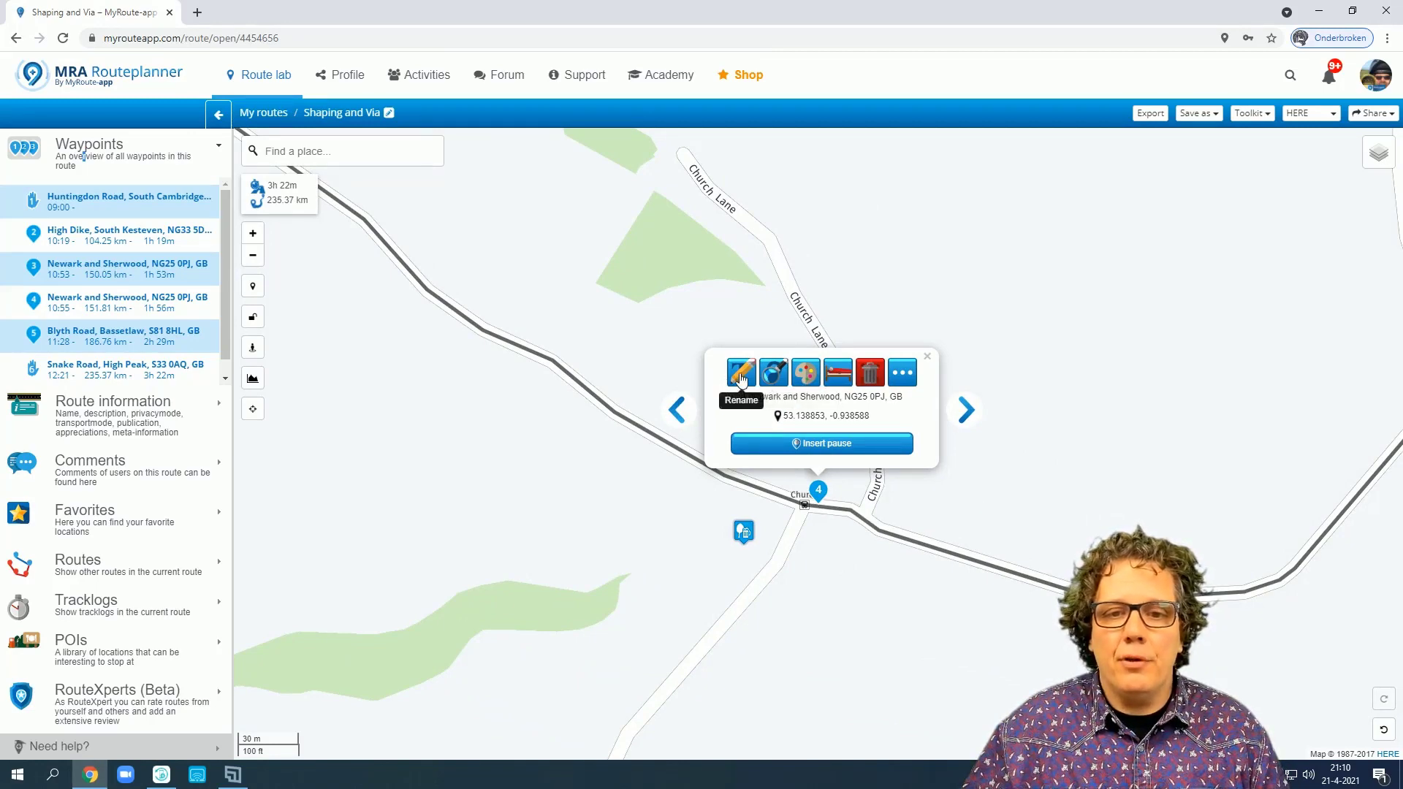
click(741, 375)
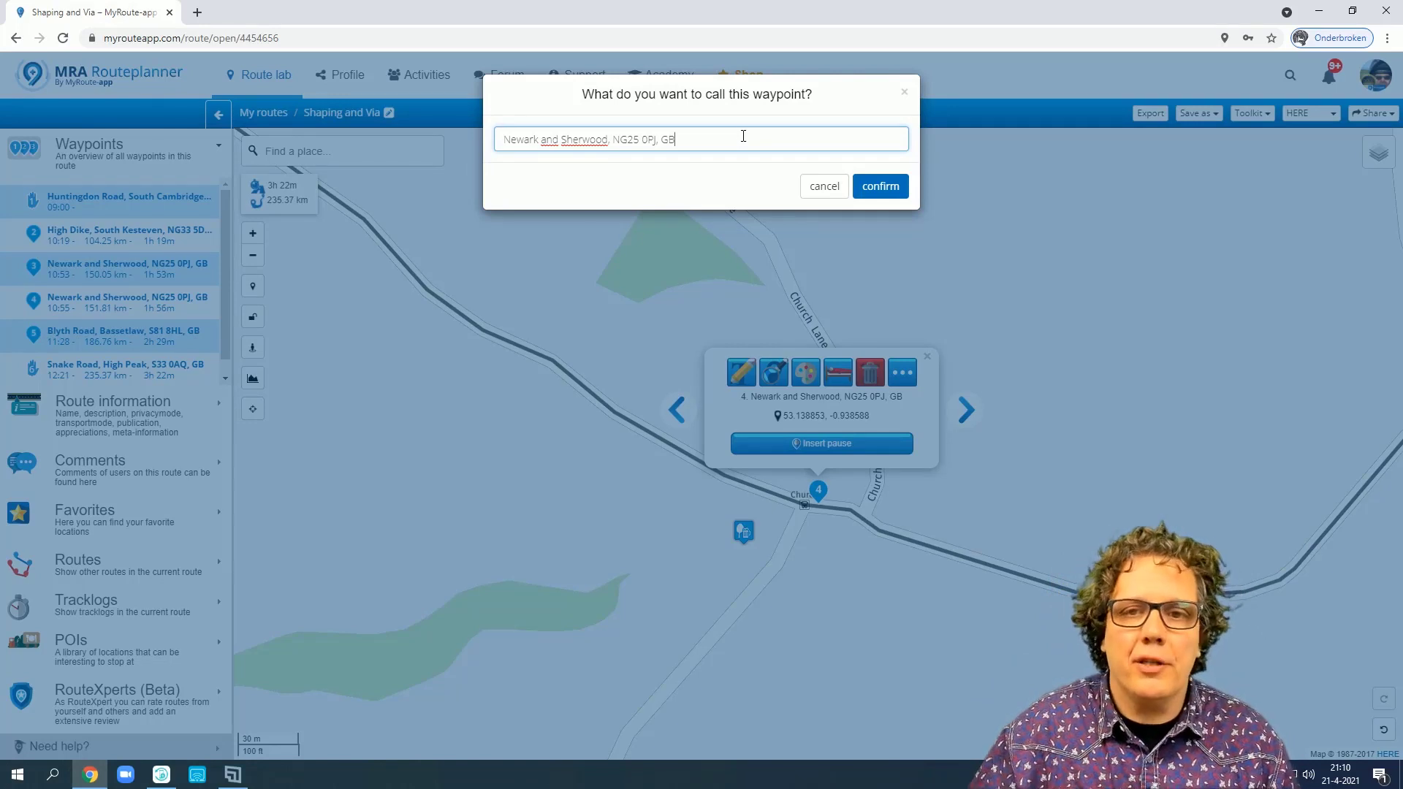
click(905, 93)
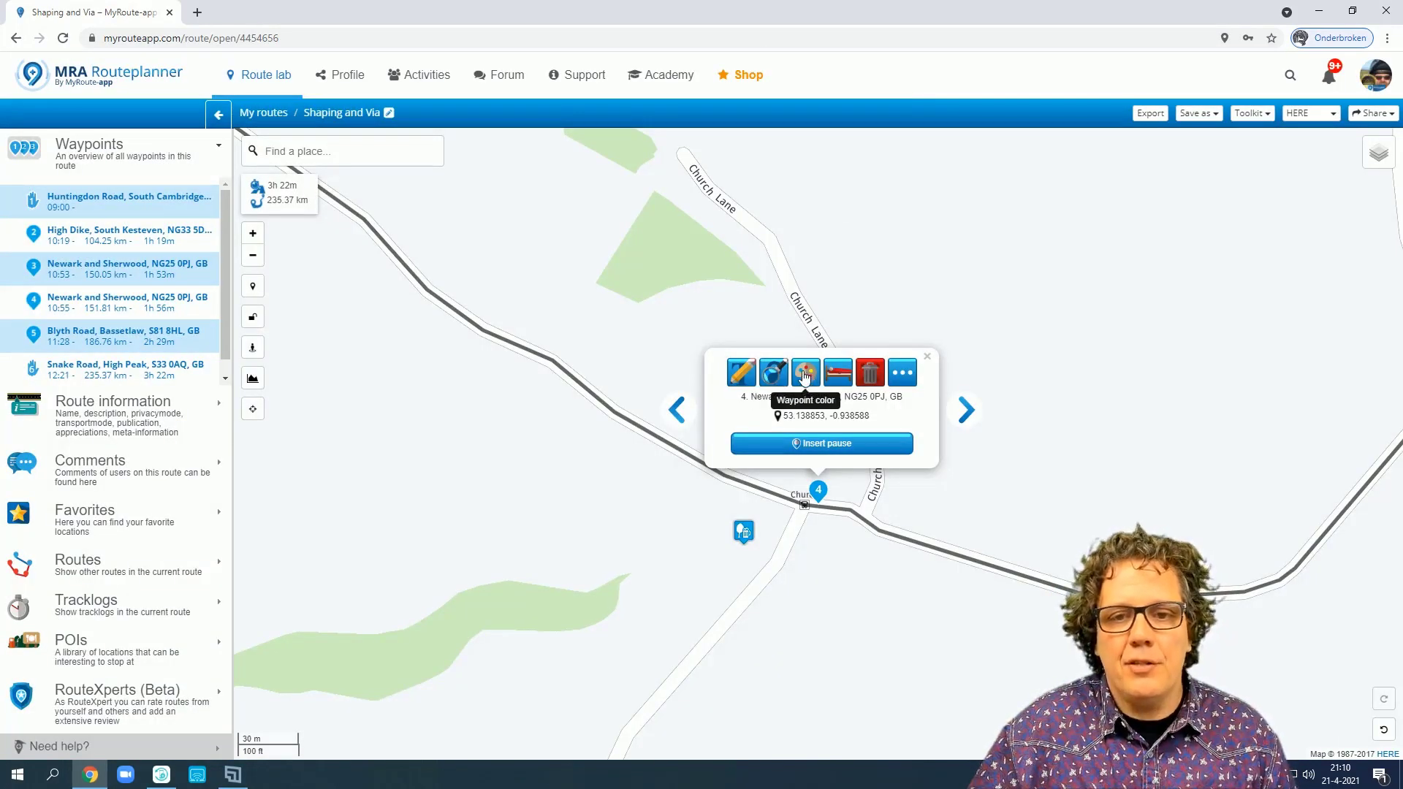
click(805, 375)
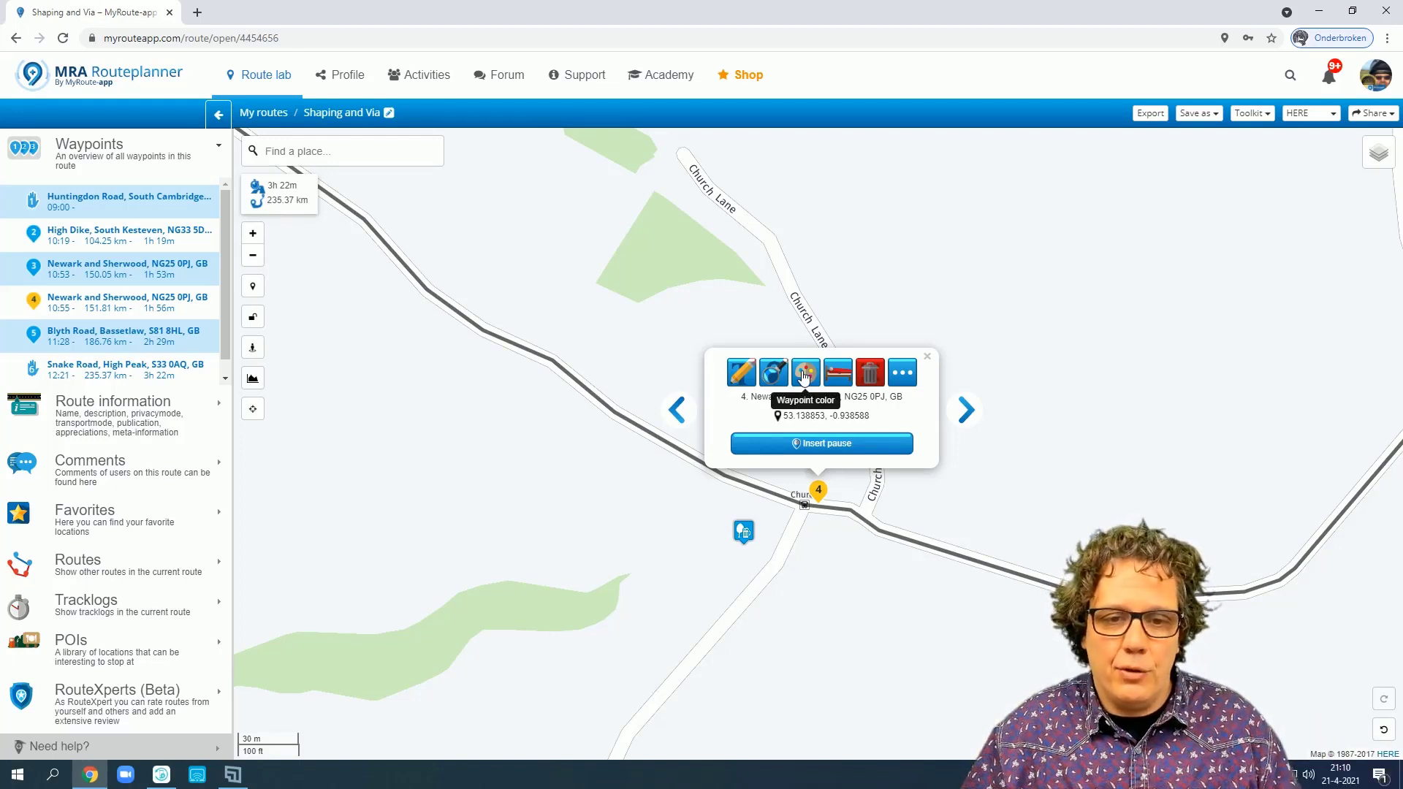
click(805, 376)
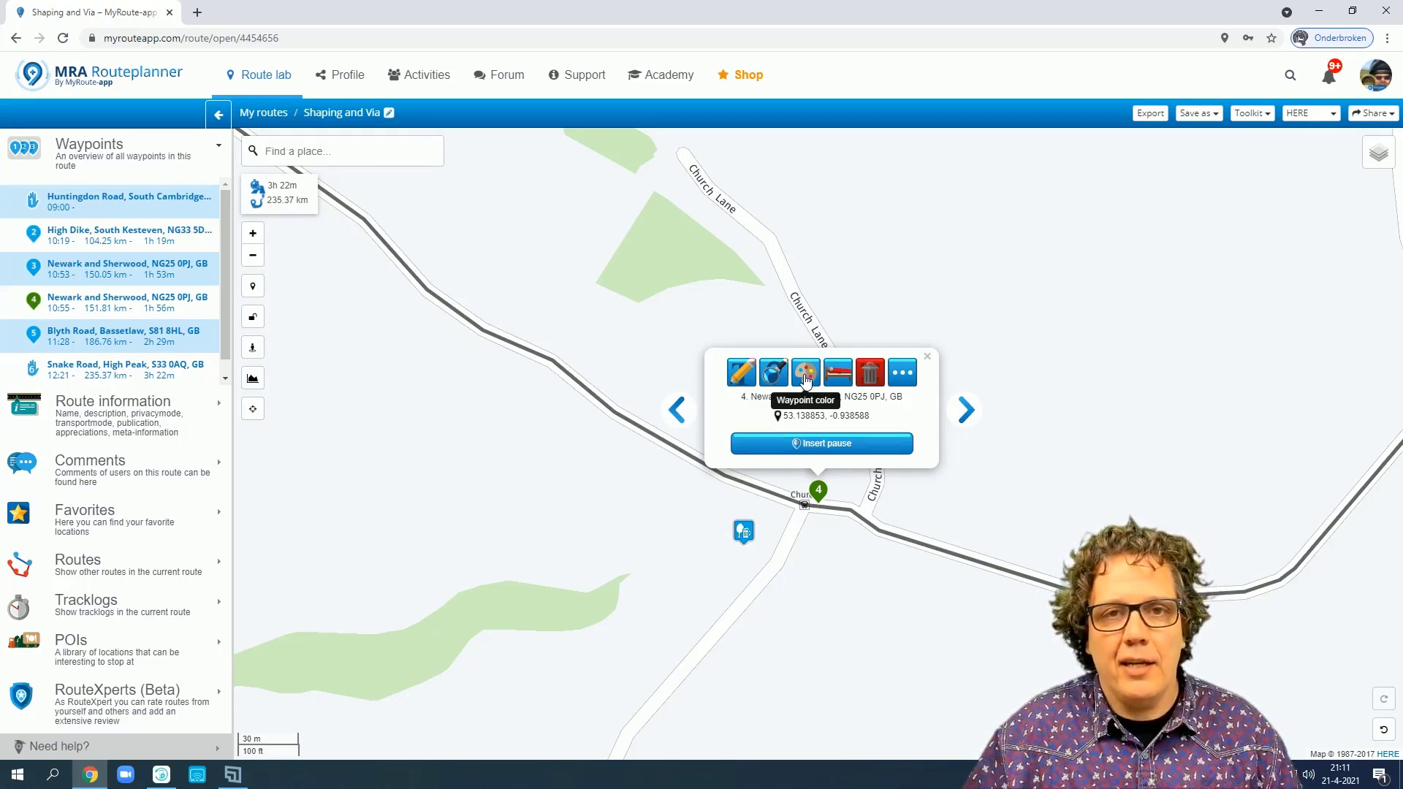
click(805, 379)
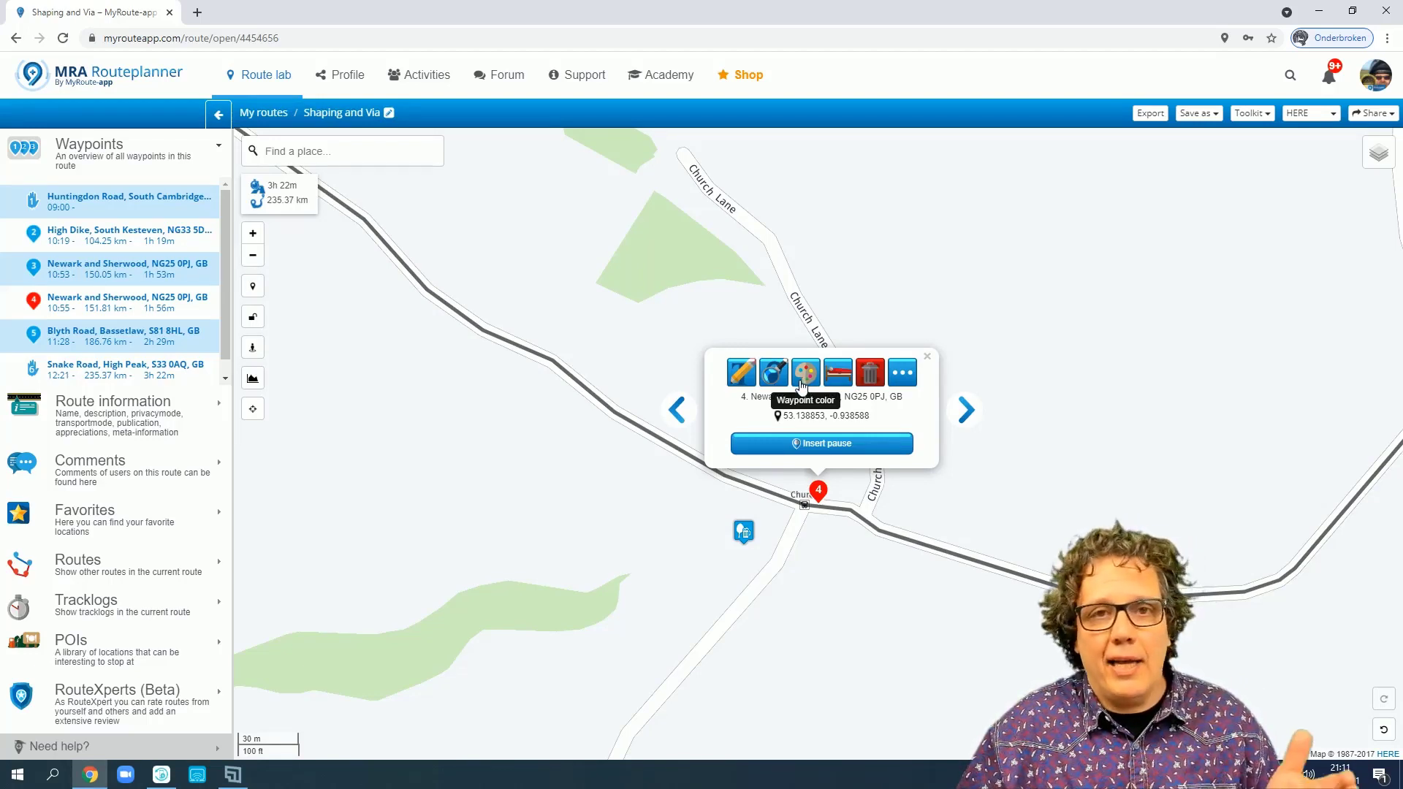
click(803, 387)
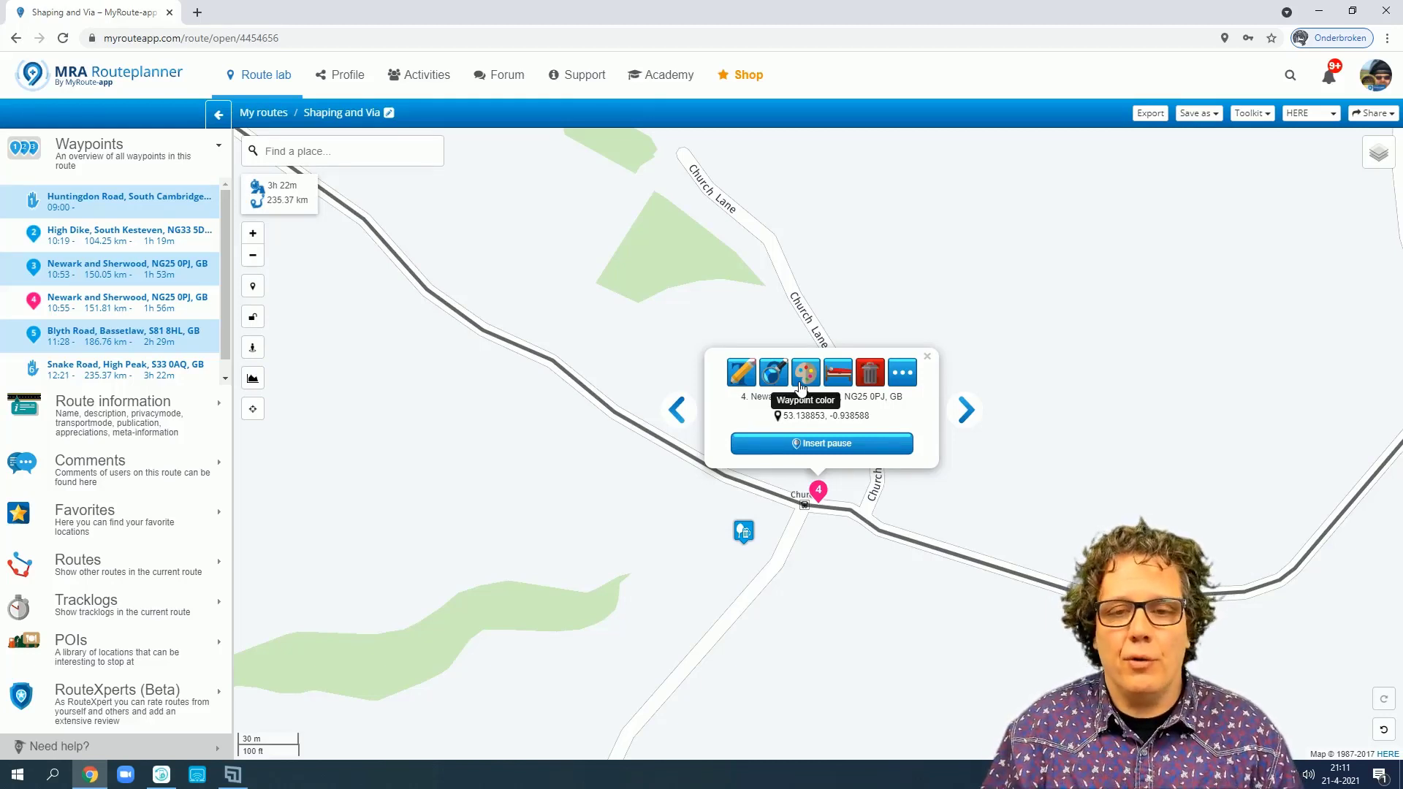
click(801, 387)
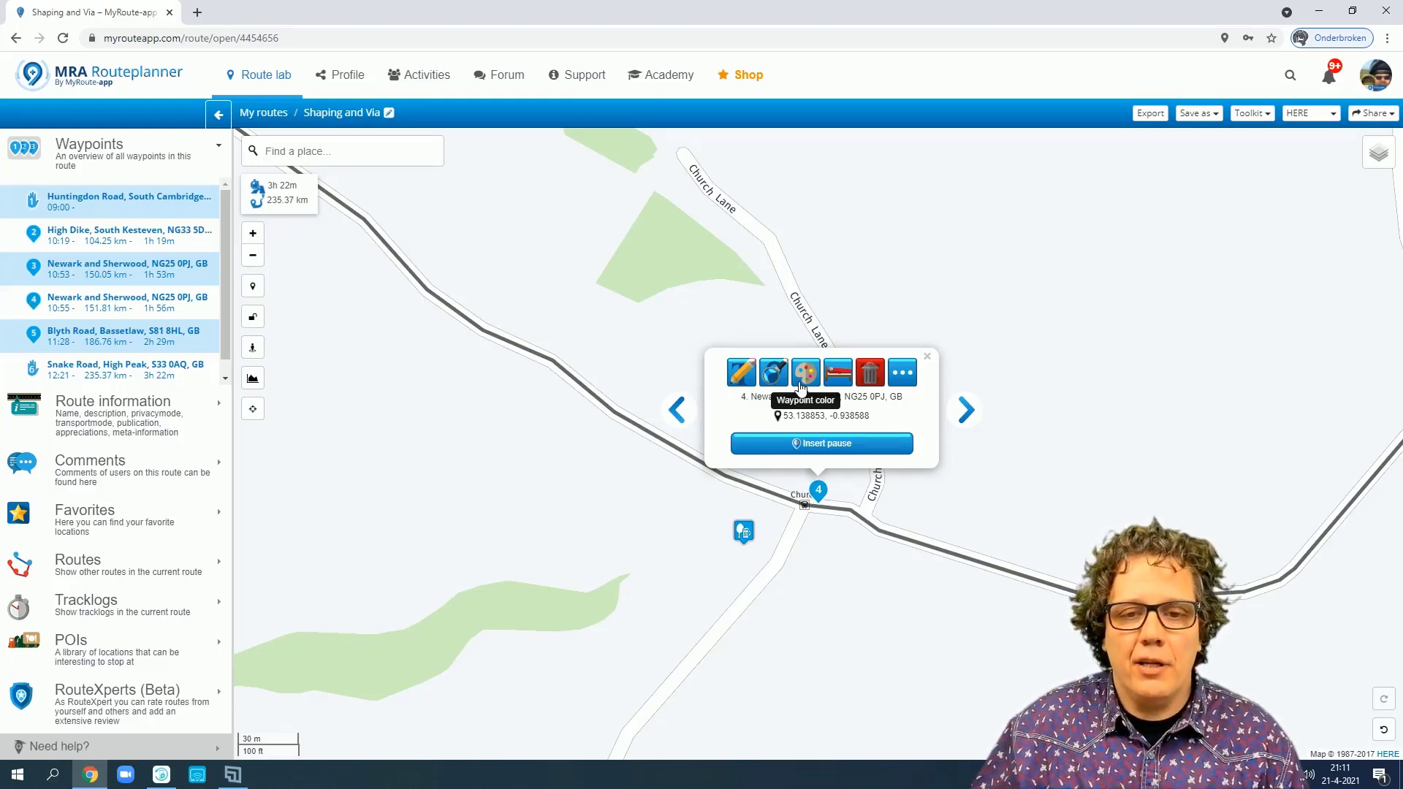
click(801, 387)
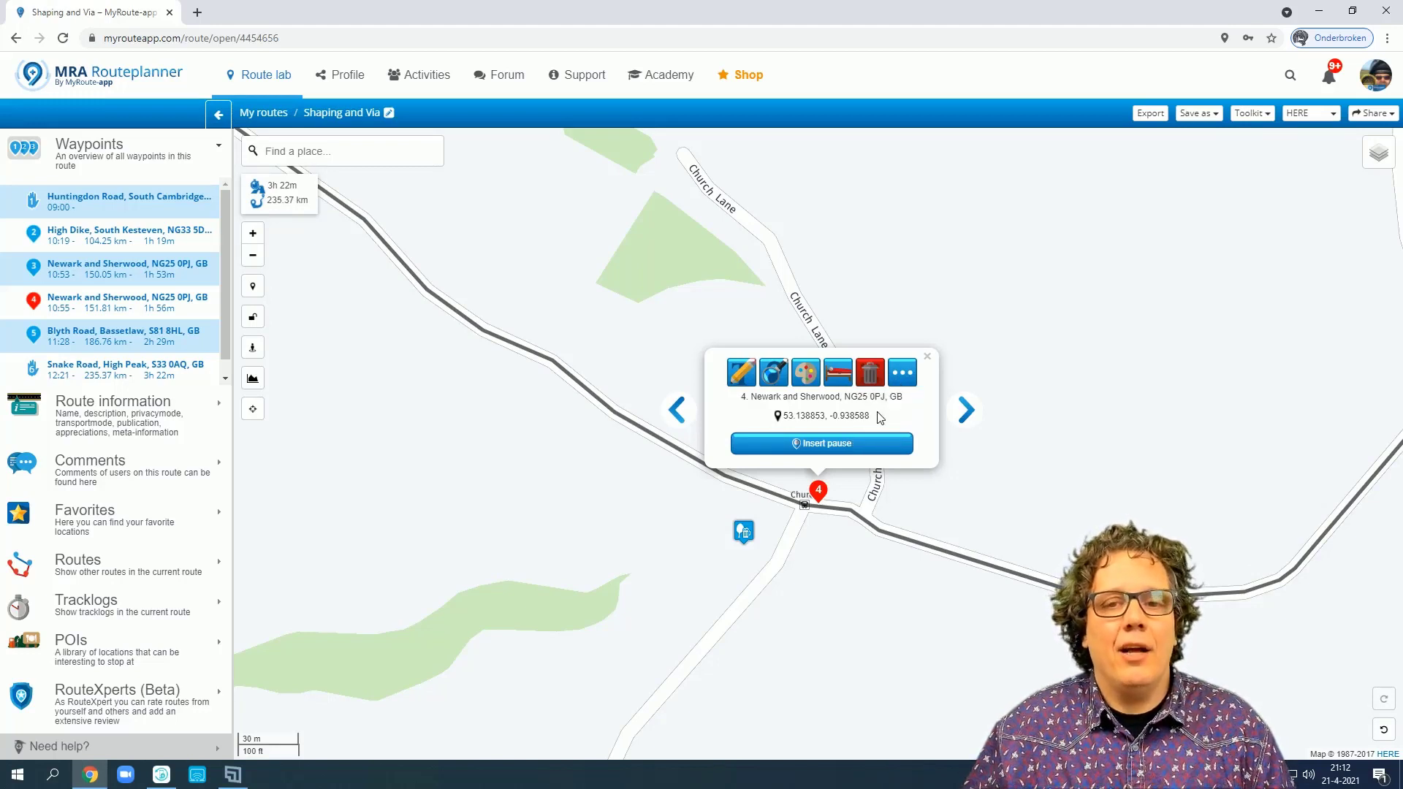
- Add the note "Coffeeeeeeee" to waypoint 4
click(903, 377)
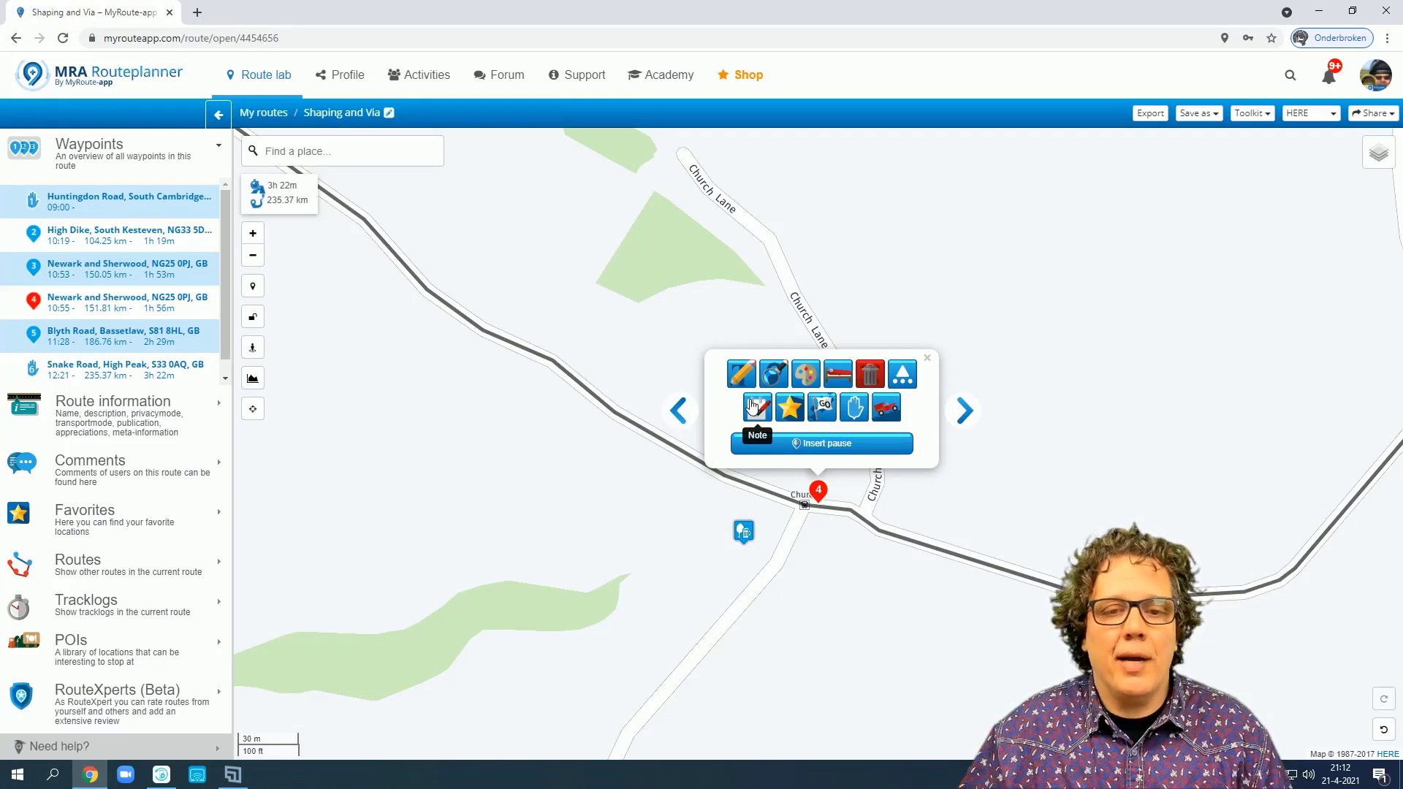
click(752, 405)
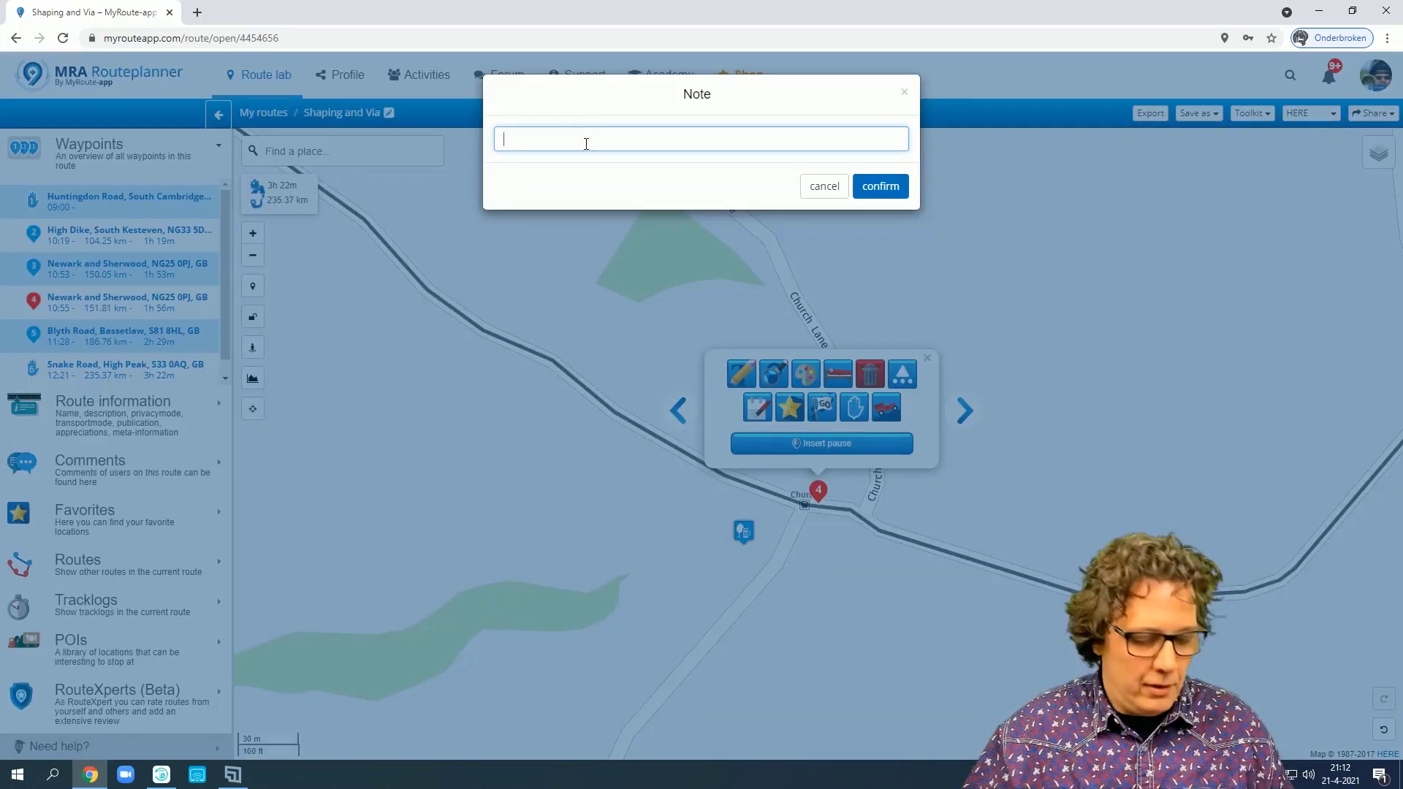
text(Coffe)
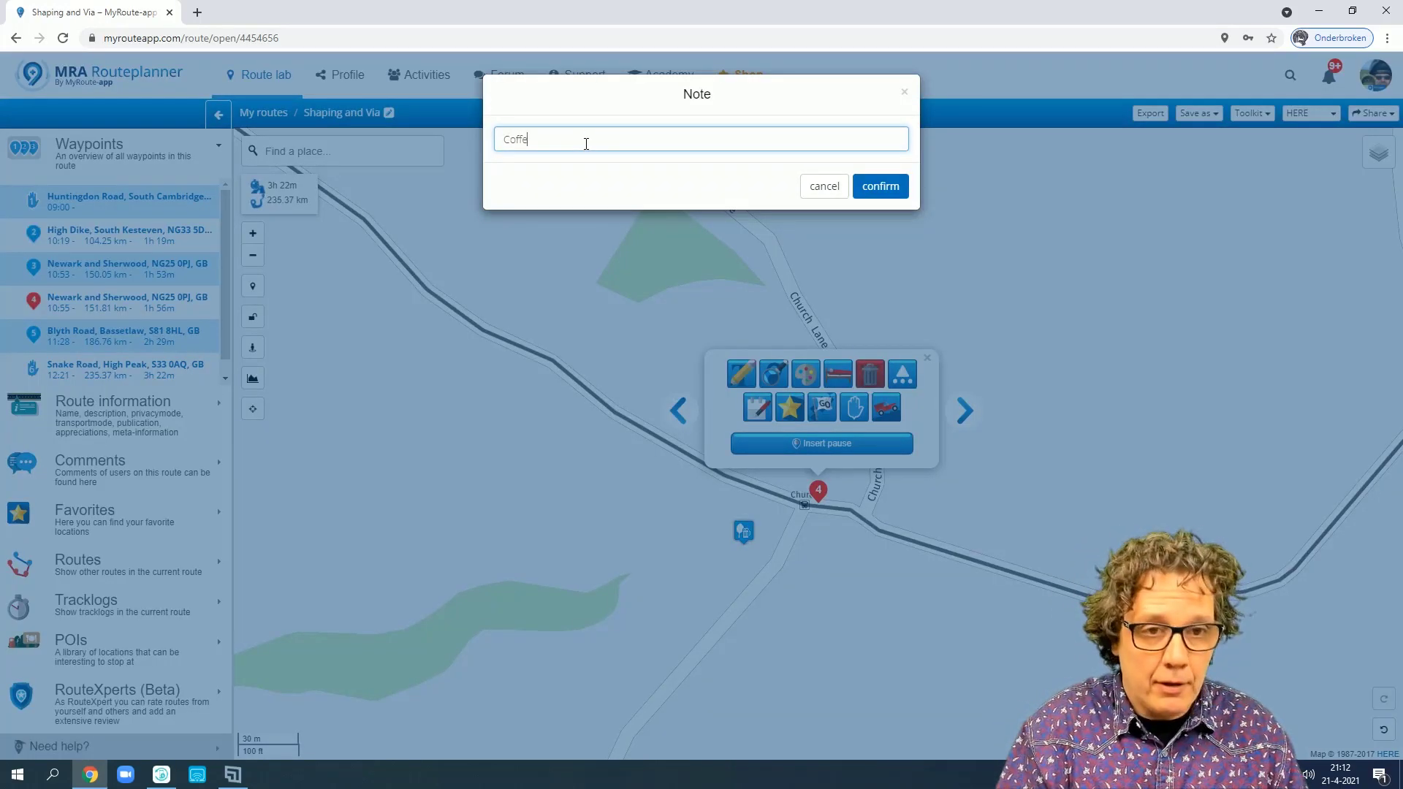
text(eeeeeee)
key(Return)
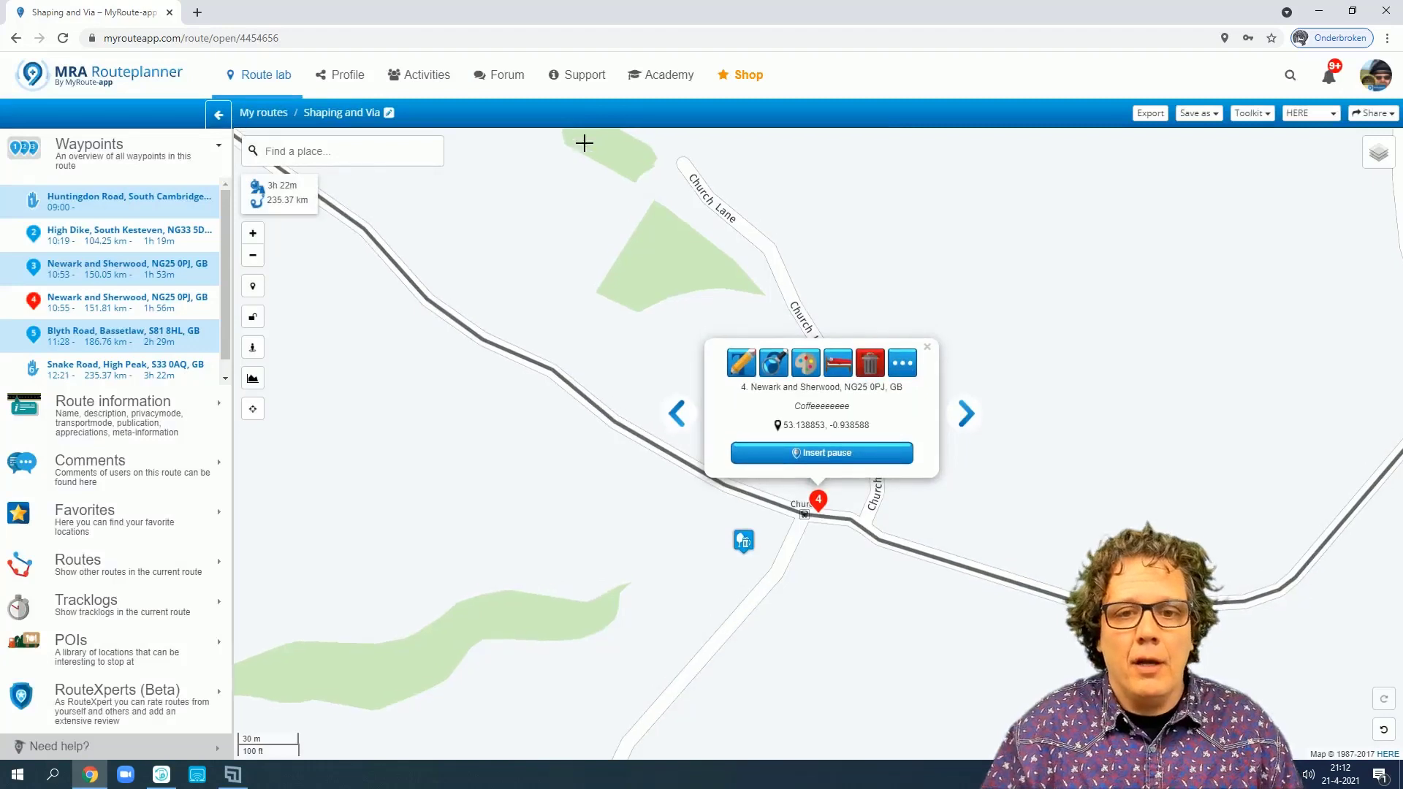
- Convert waypoint 4 from a shaping point to a via point with the hand marker
click(905, 367)
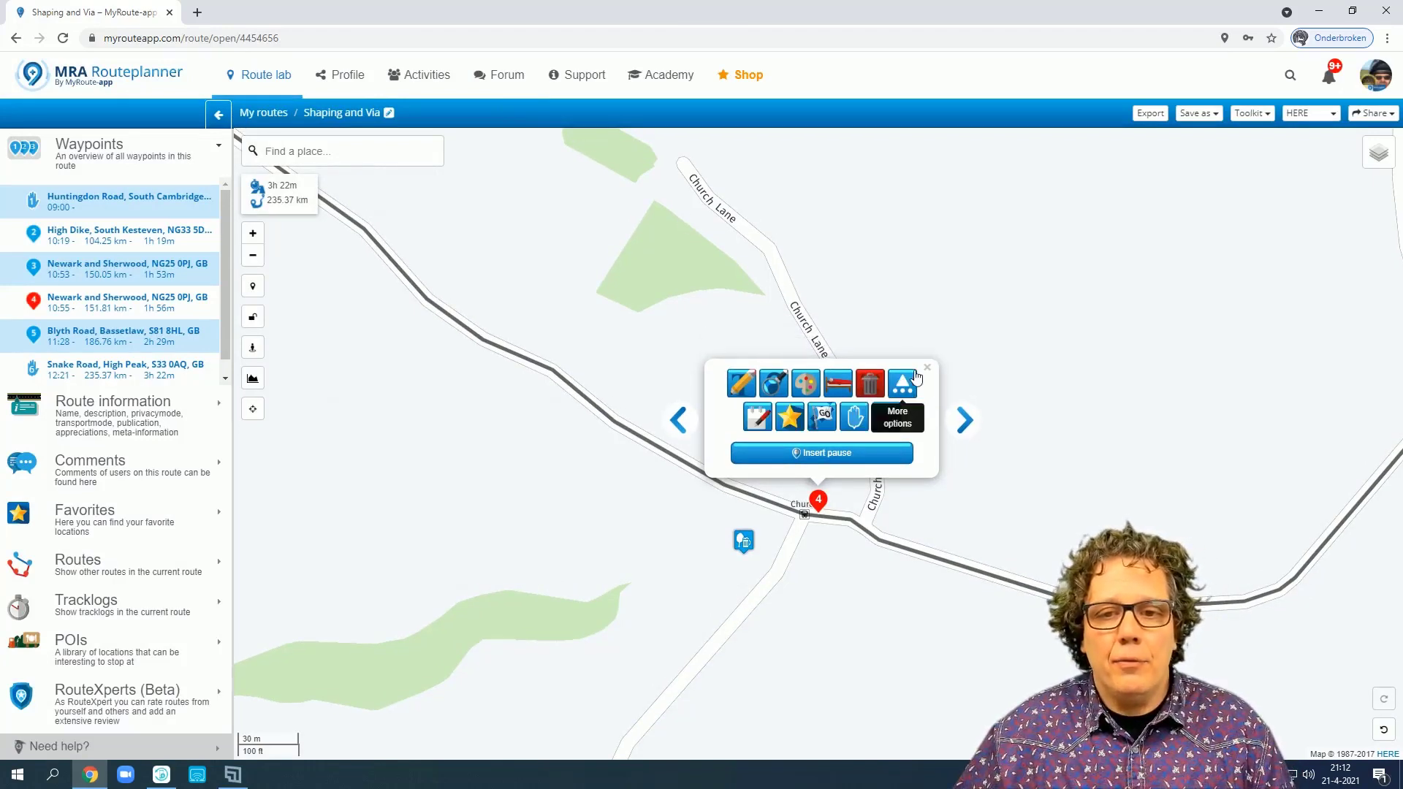
click(855, 419)
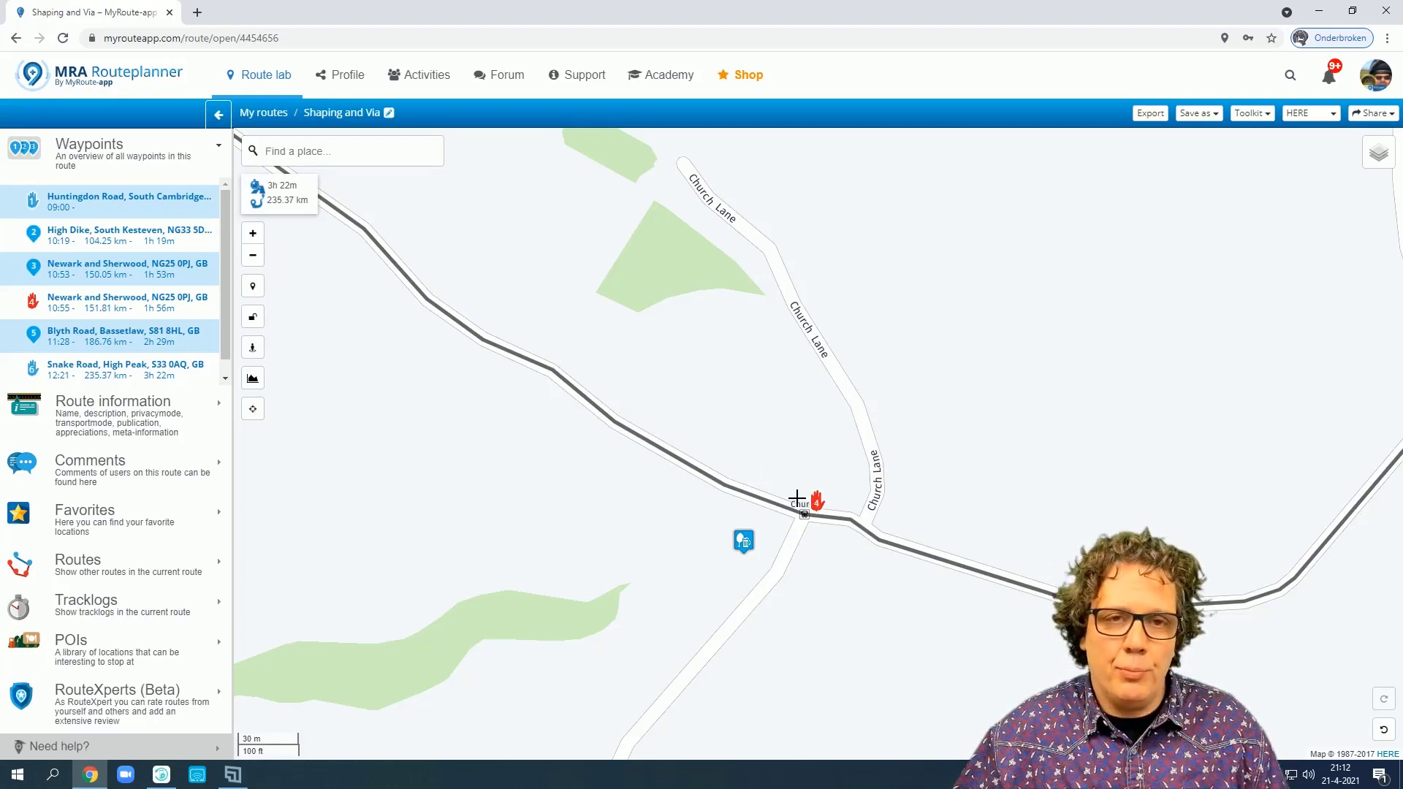
scroll(1005, 502, down, 2)
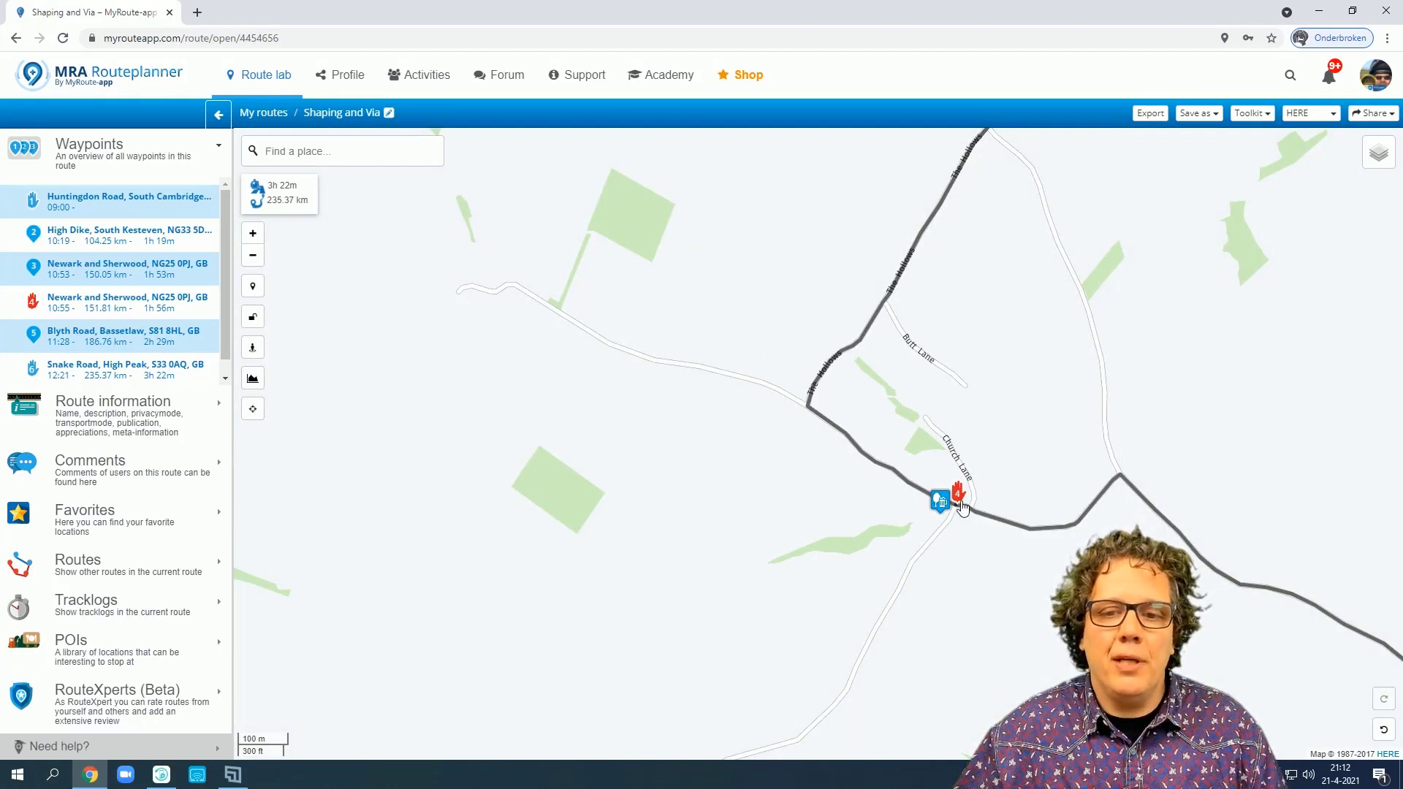
scroll(956, 509, up, 1)
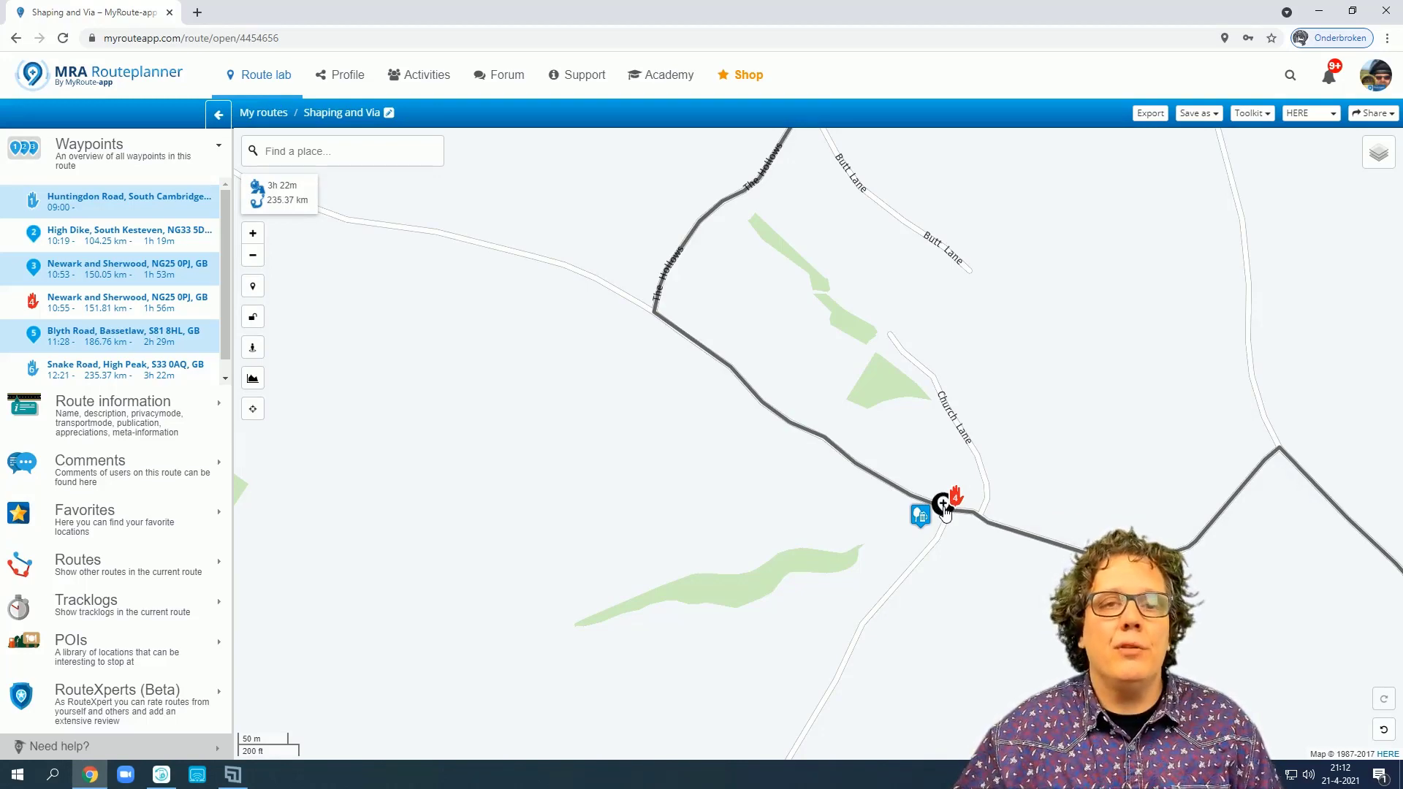
scroll(981, 511, up, 1)
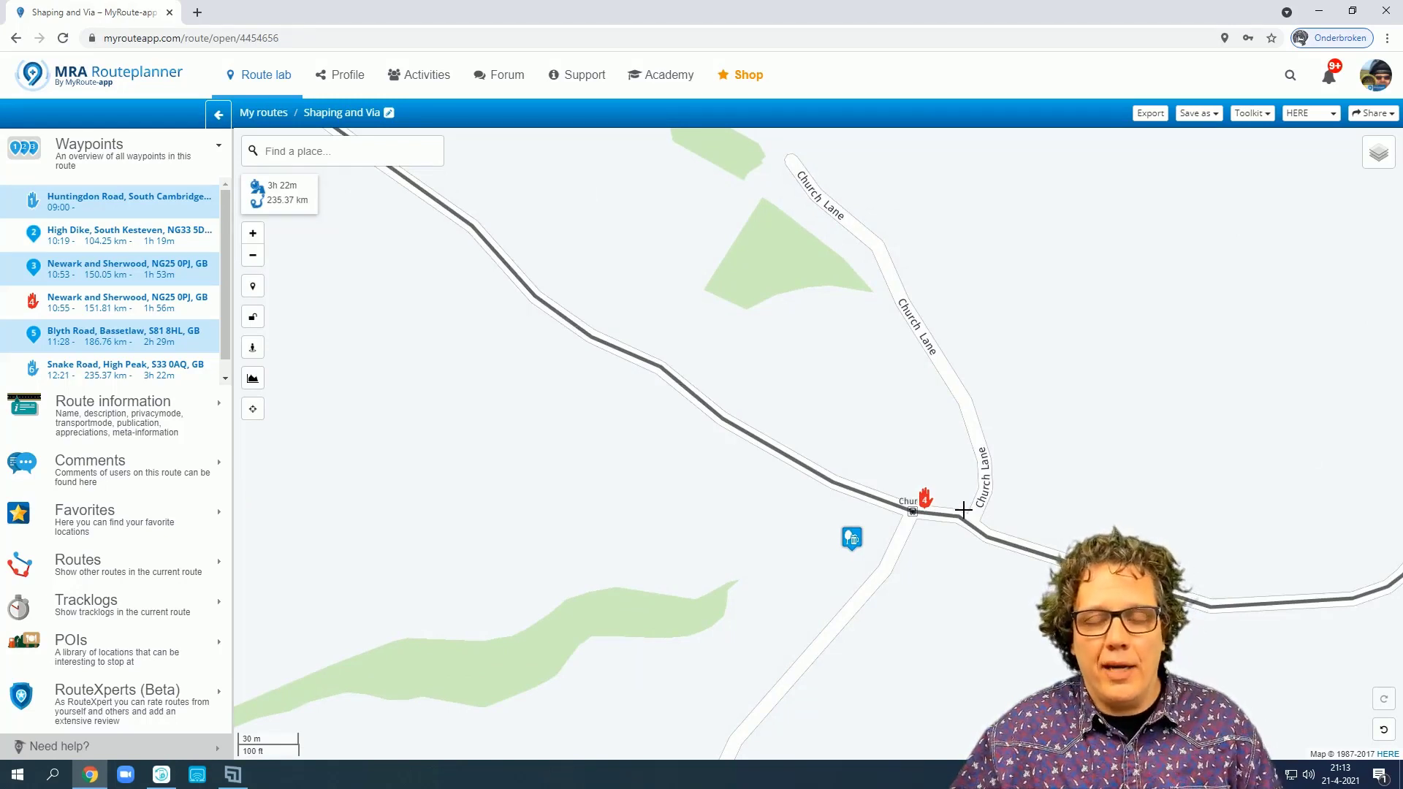
- Insert a pause at waypoint 4 and choose Coffee as its pause symbol
click(925, 499)
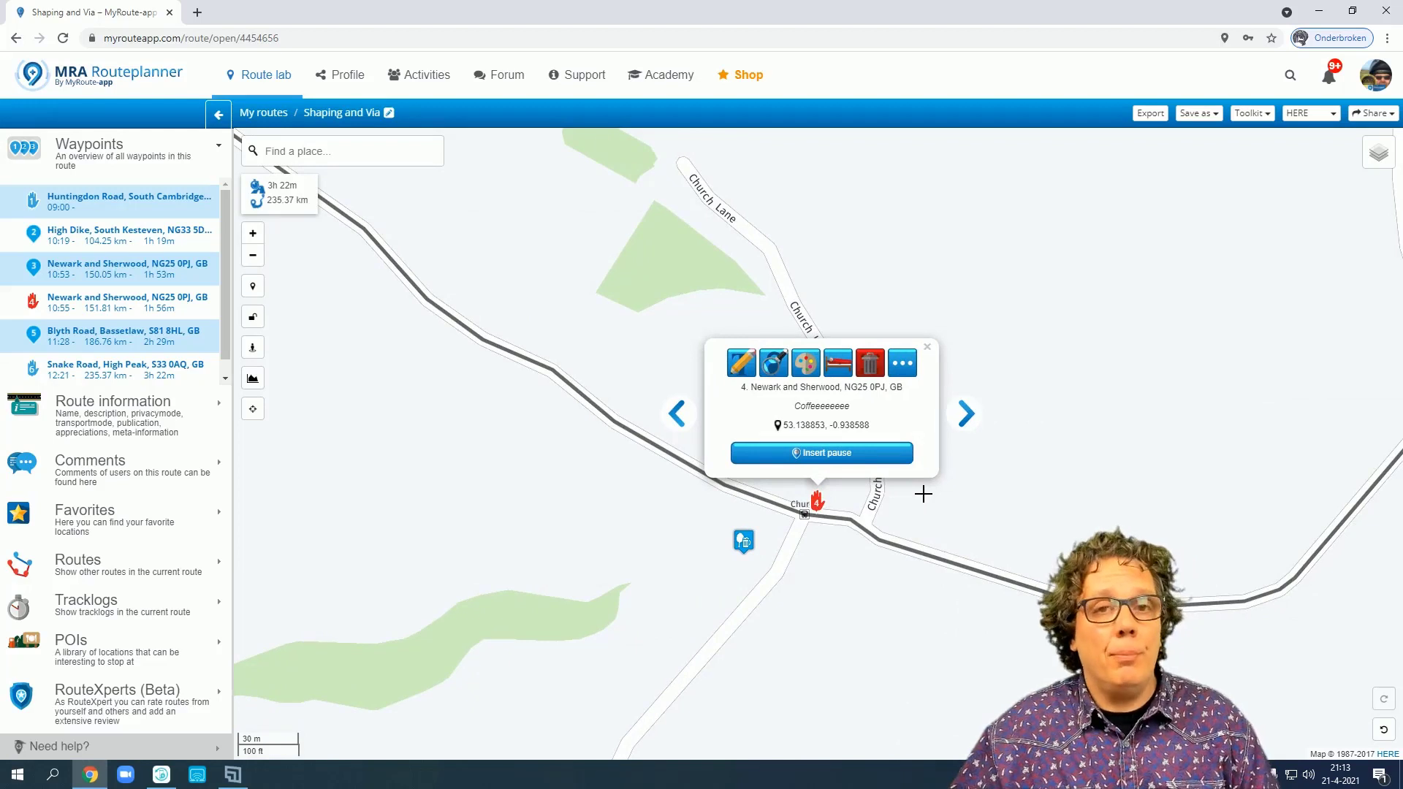
click(844, 462)
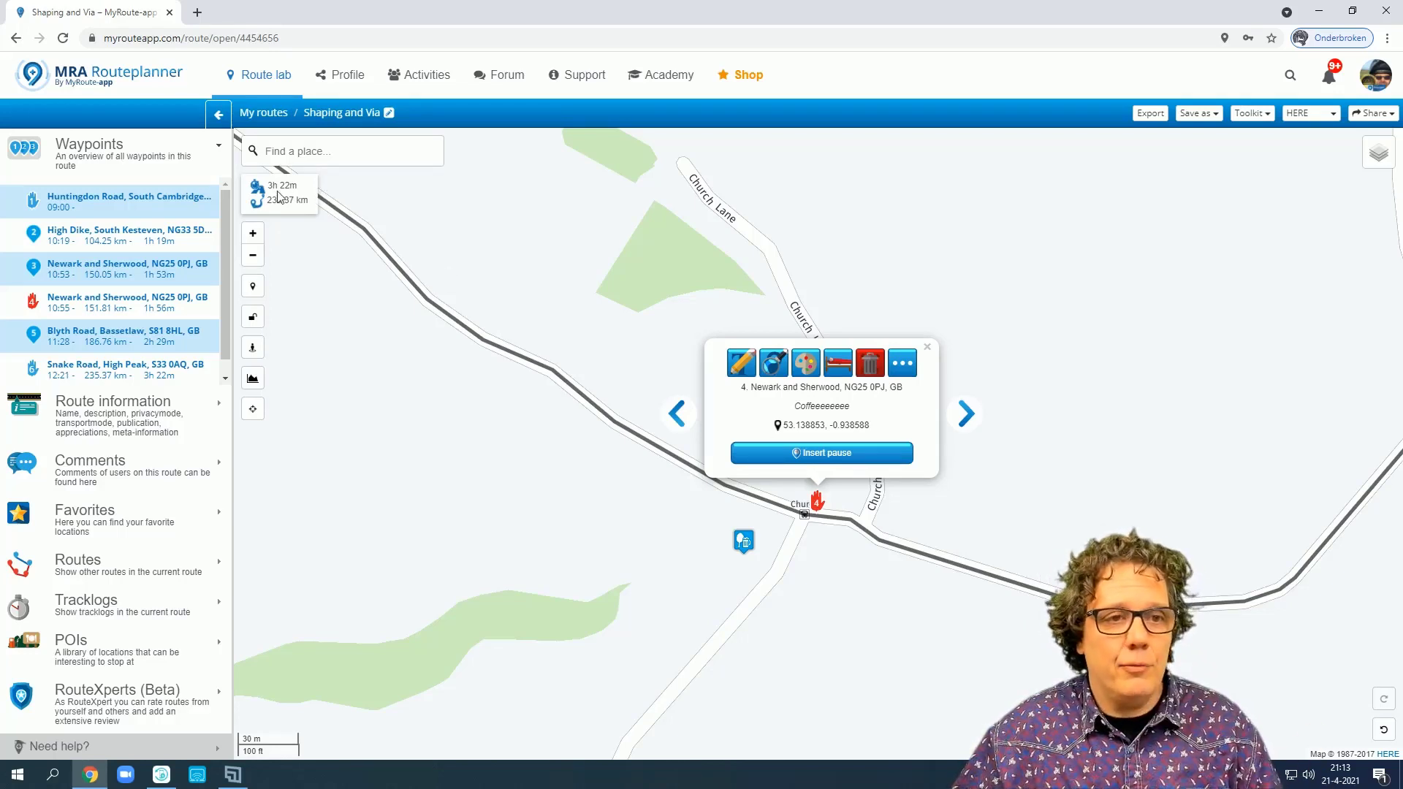
click(826, 456)
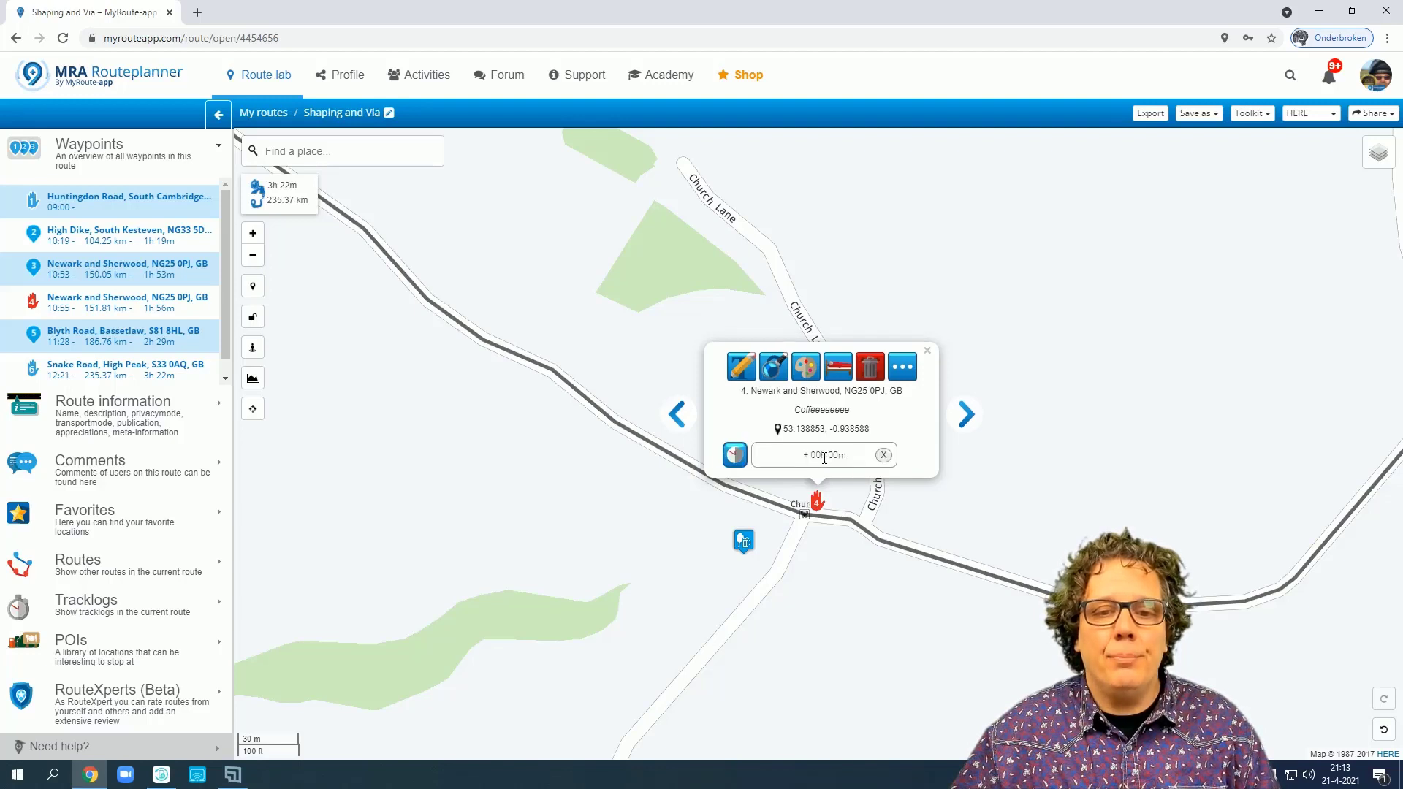
click(733, 457)
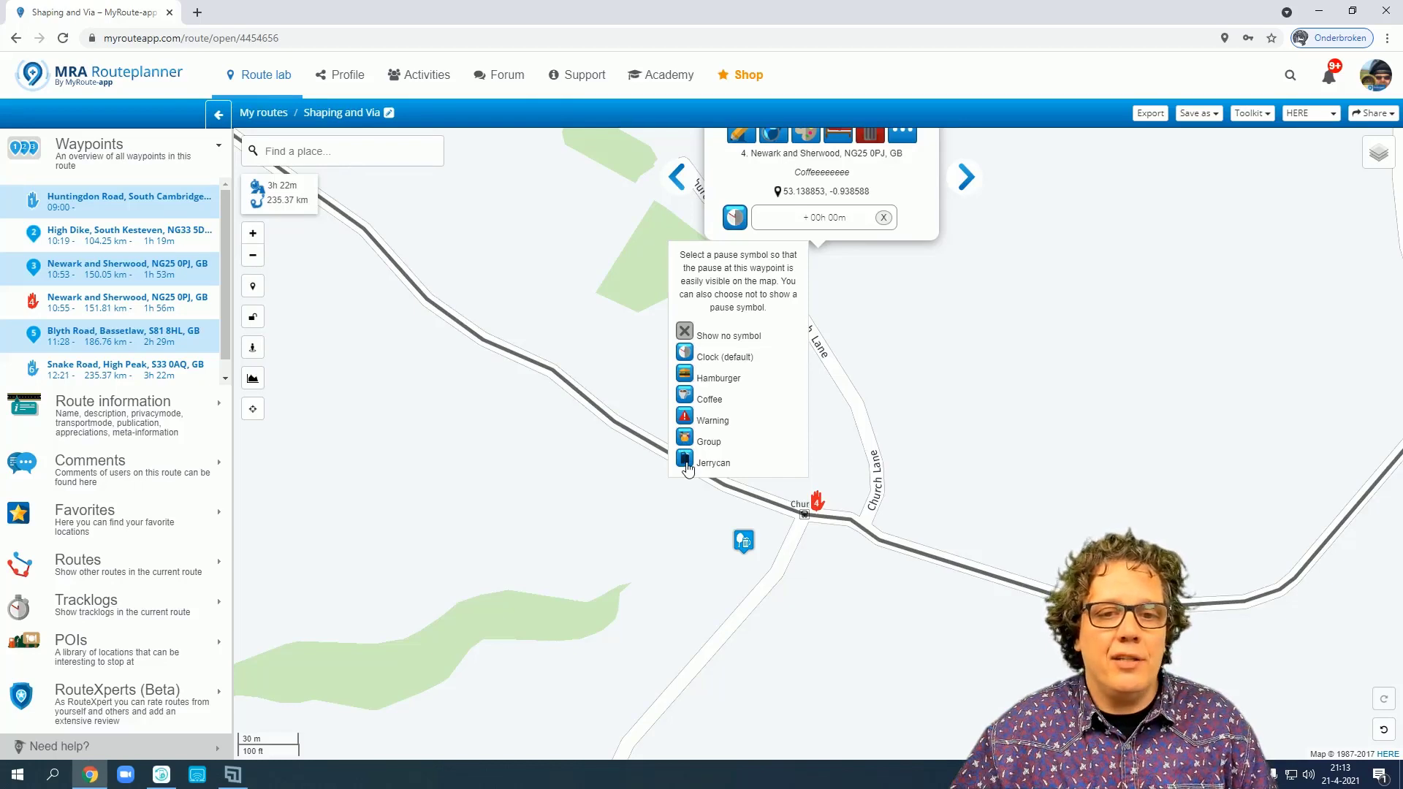
click(687, 399)
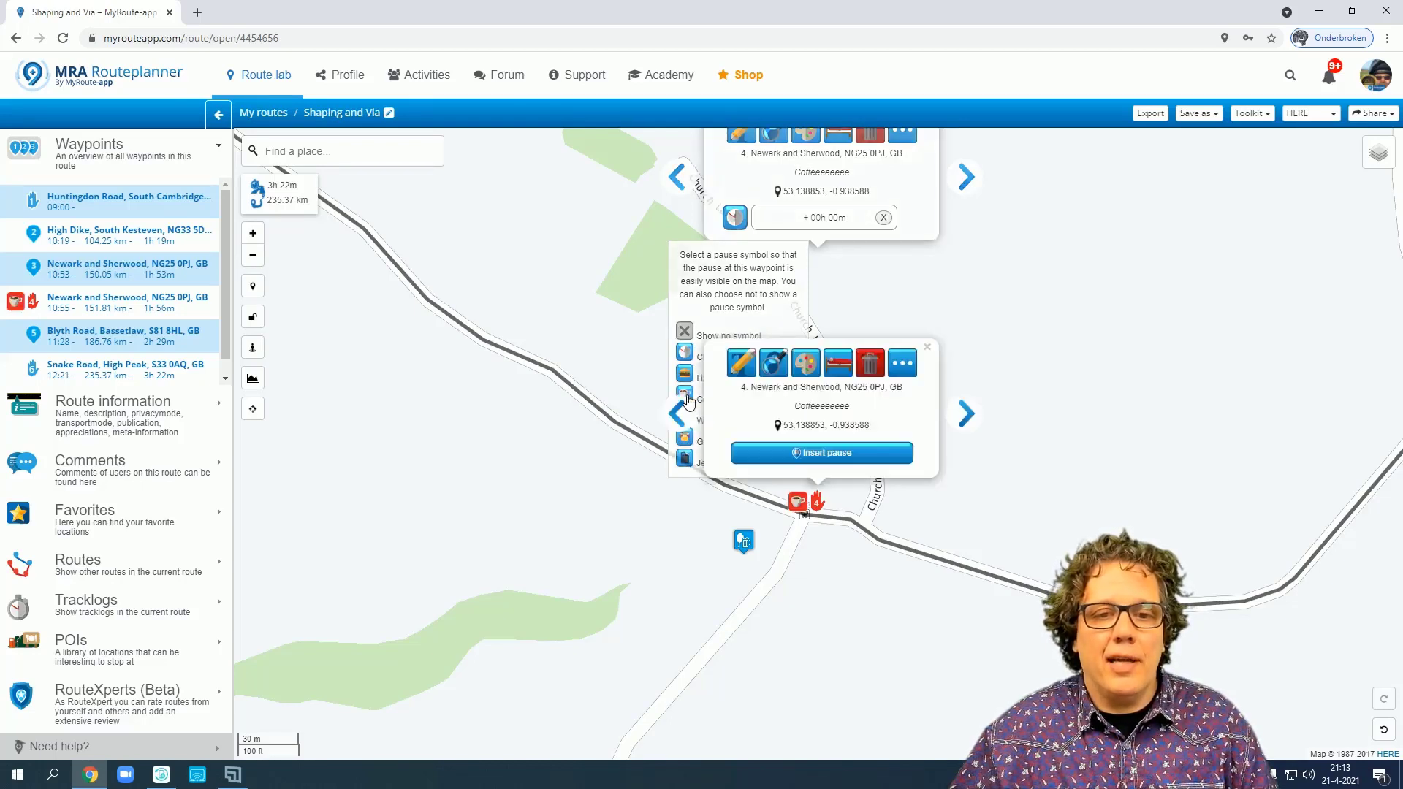
- Set the pause duration at waypoint 4 to 01:00 and close the waypoint's details
click(798, 452)
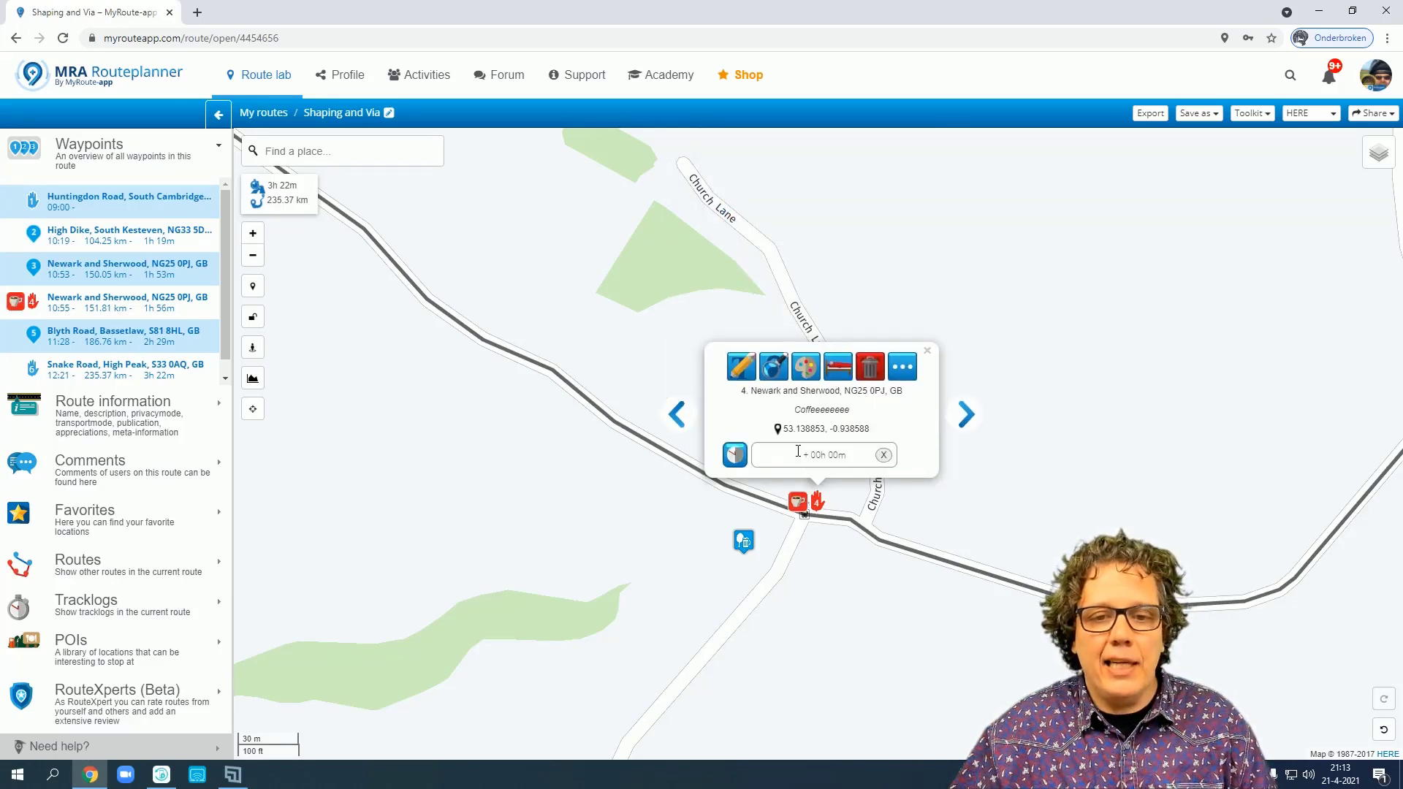
click(813, 454)
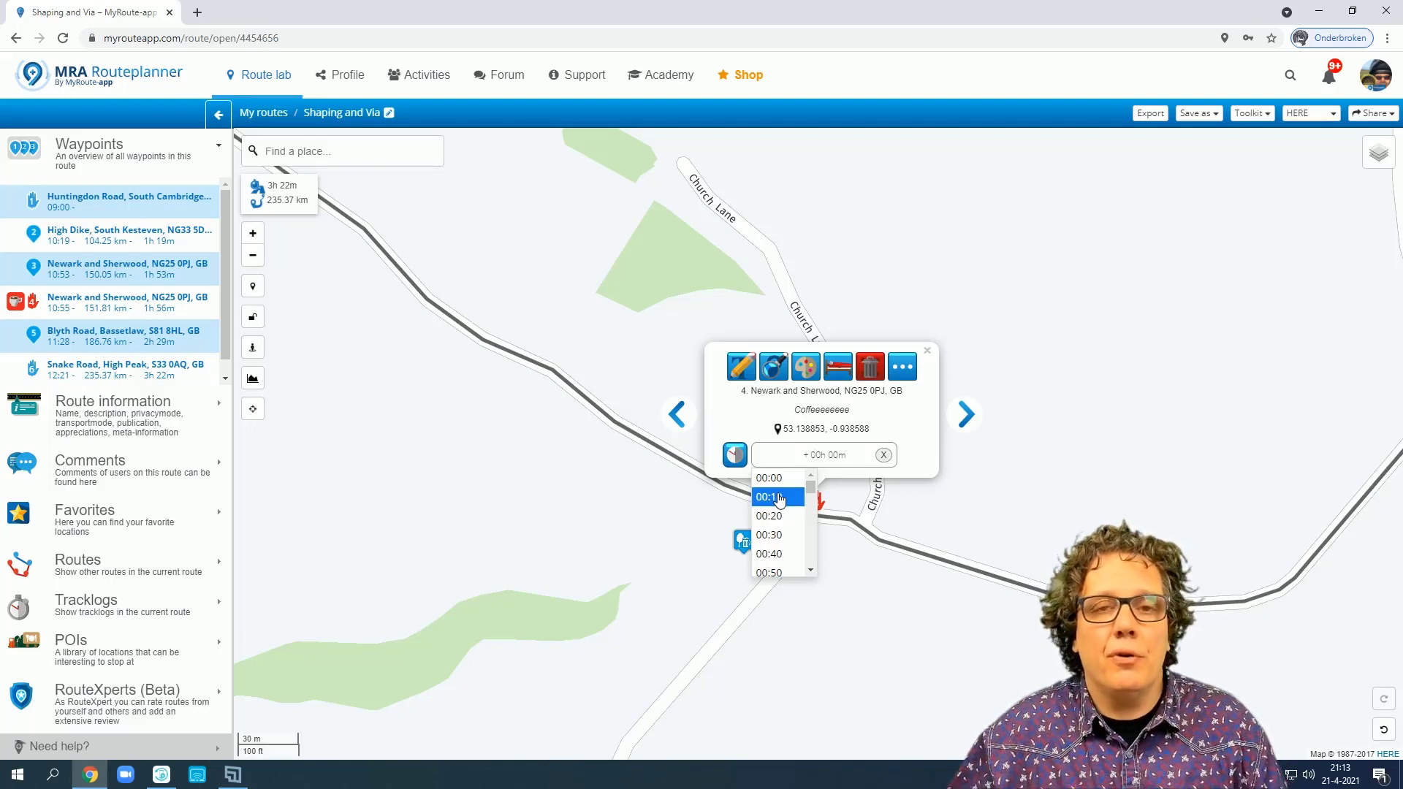
scroll(780, 499, down, 2)
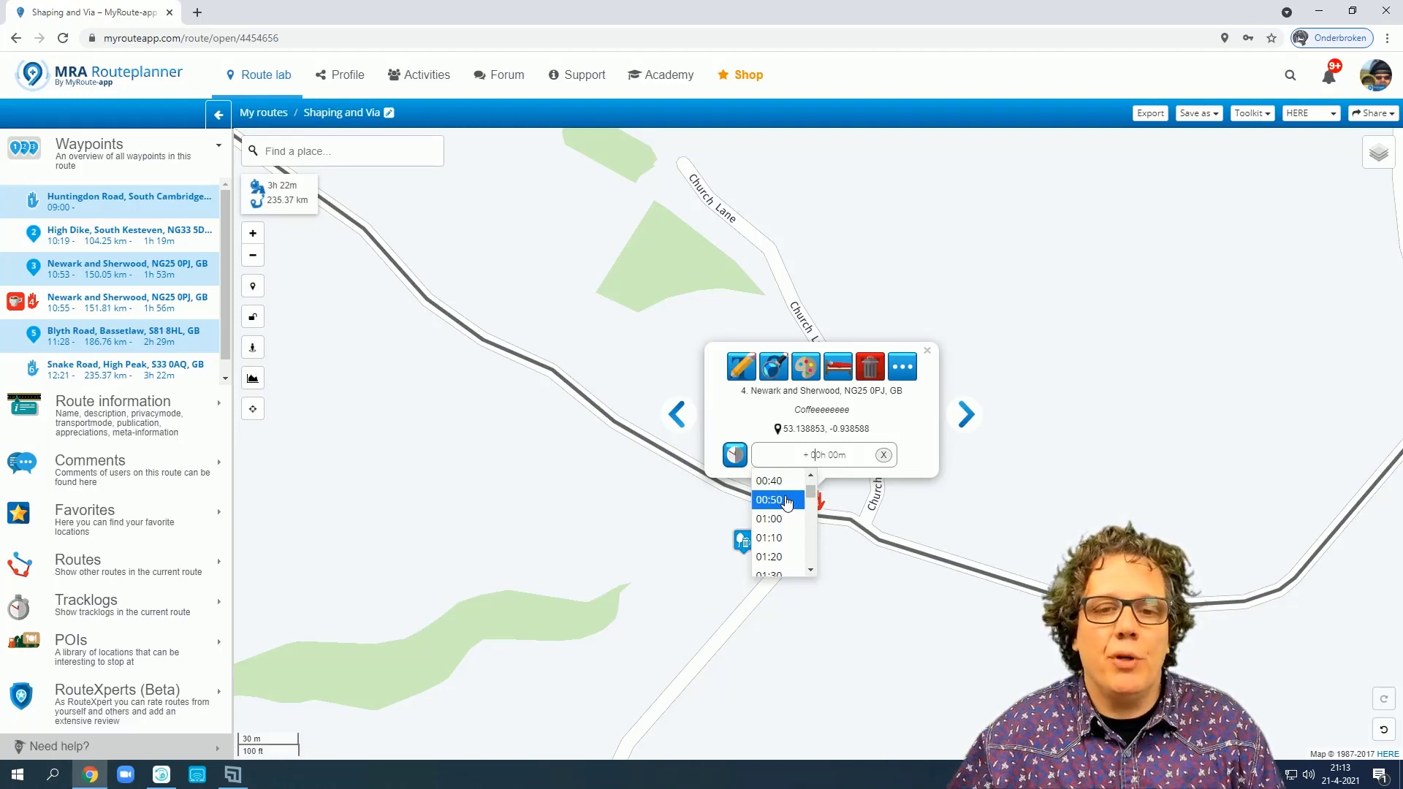
click(784, 520)
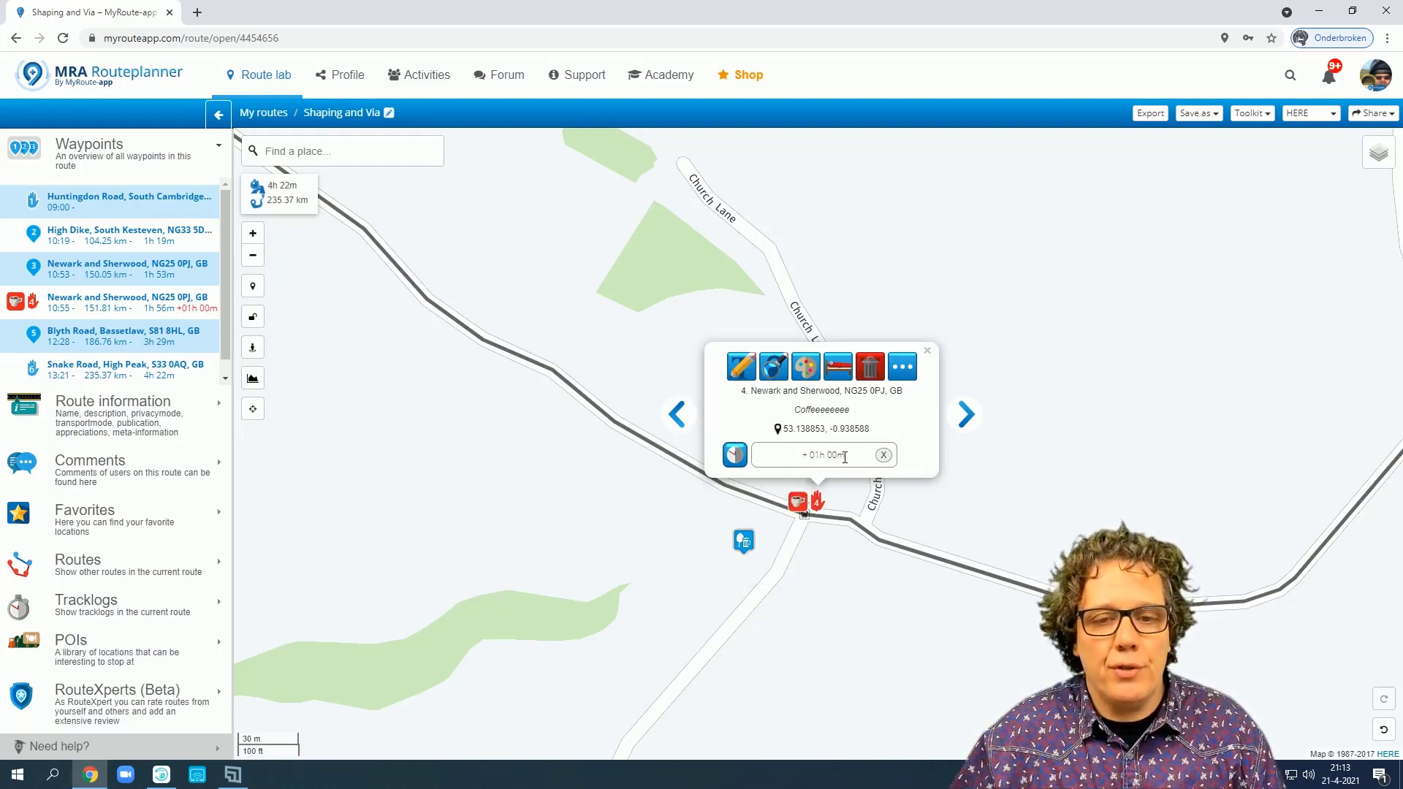
click(928, 351)
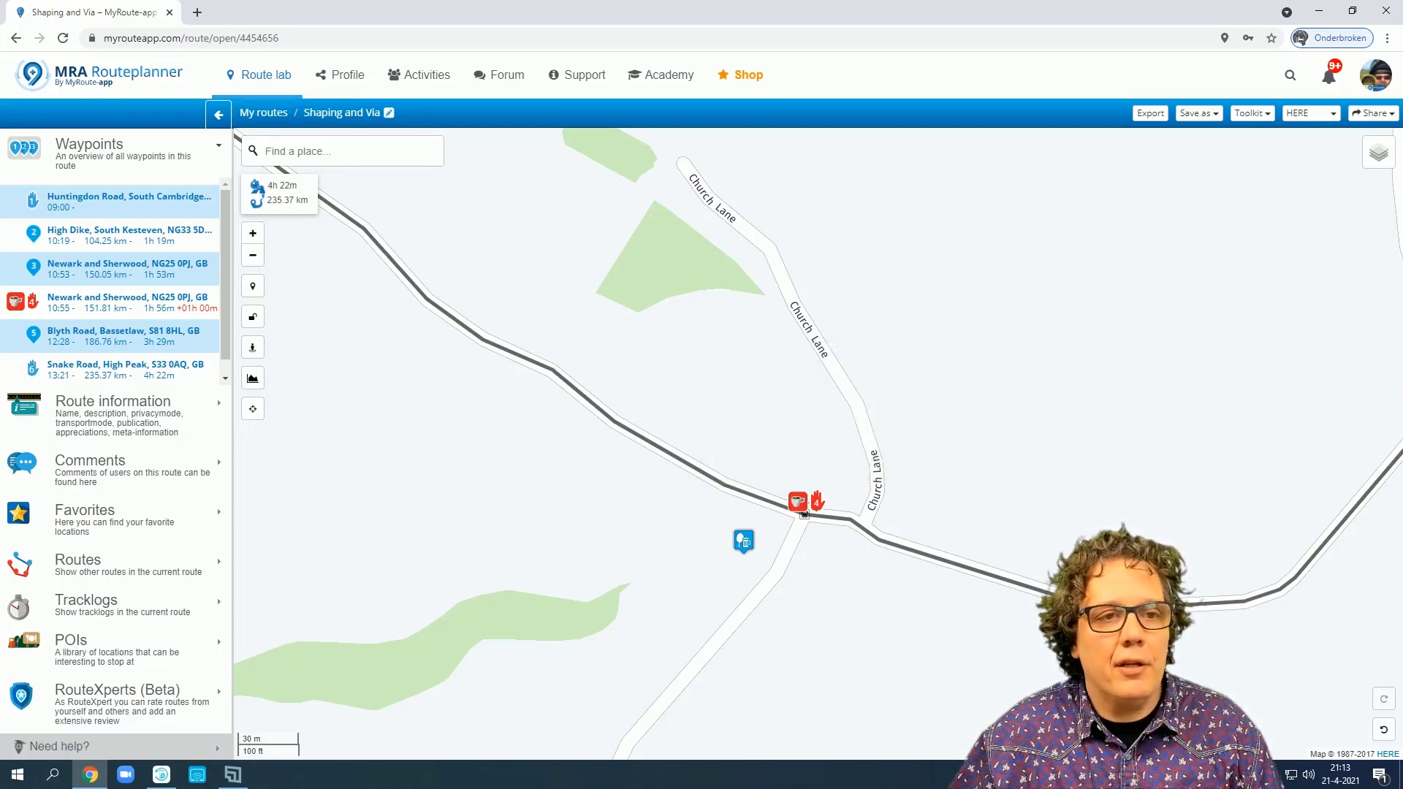
- Convert waypoint 5 on Blyth Road from a shaping point to a via point
drag(272, 184, 284, 187)
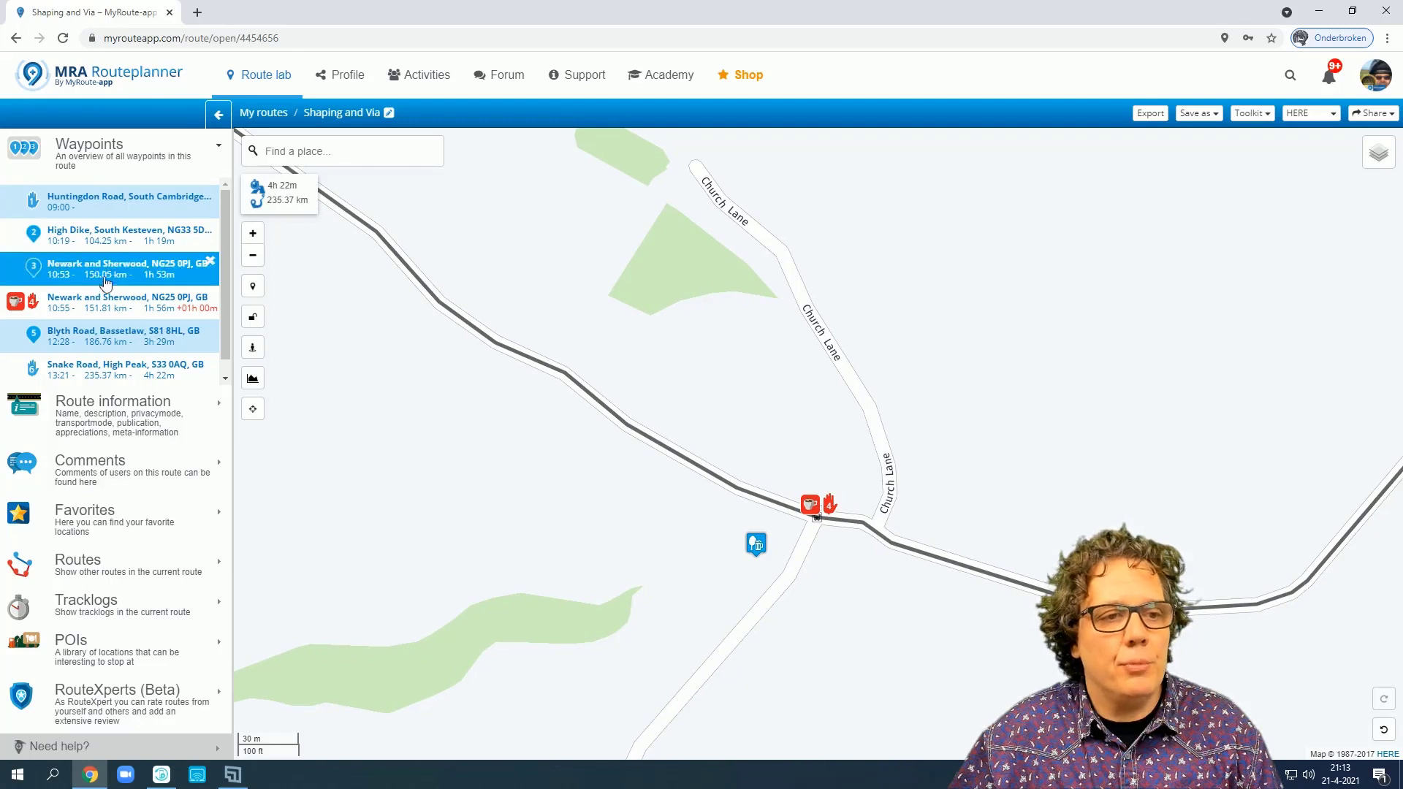
scroll(102, 284, down, 1)
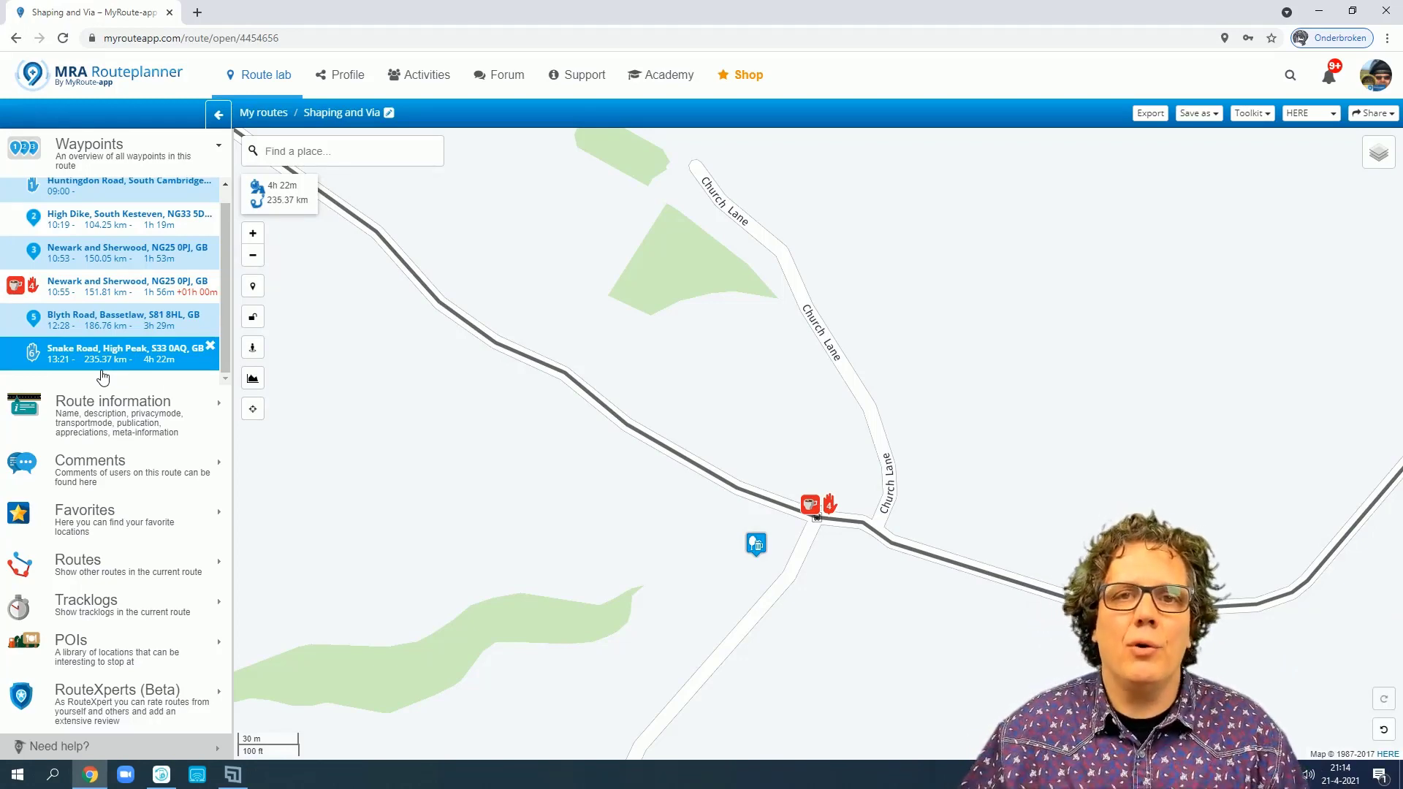
scroll(809, 448, down, 3)
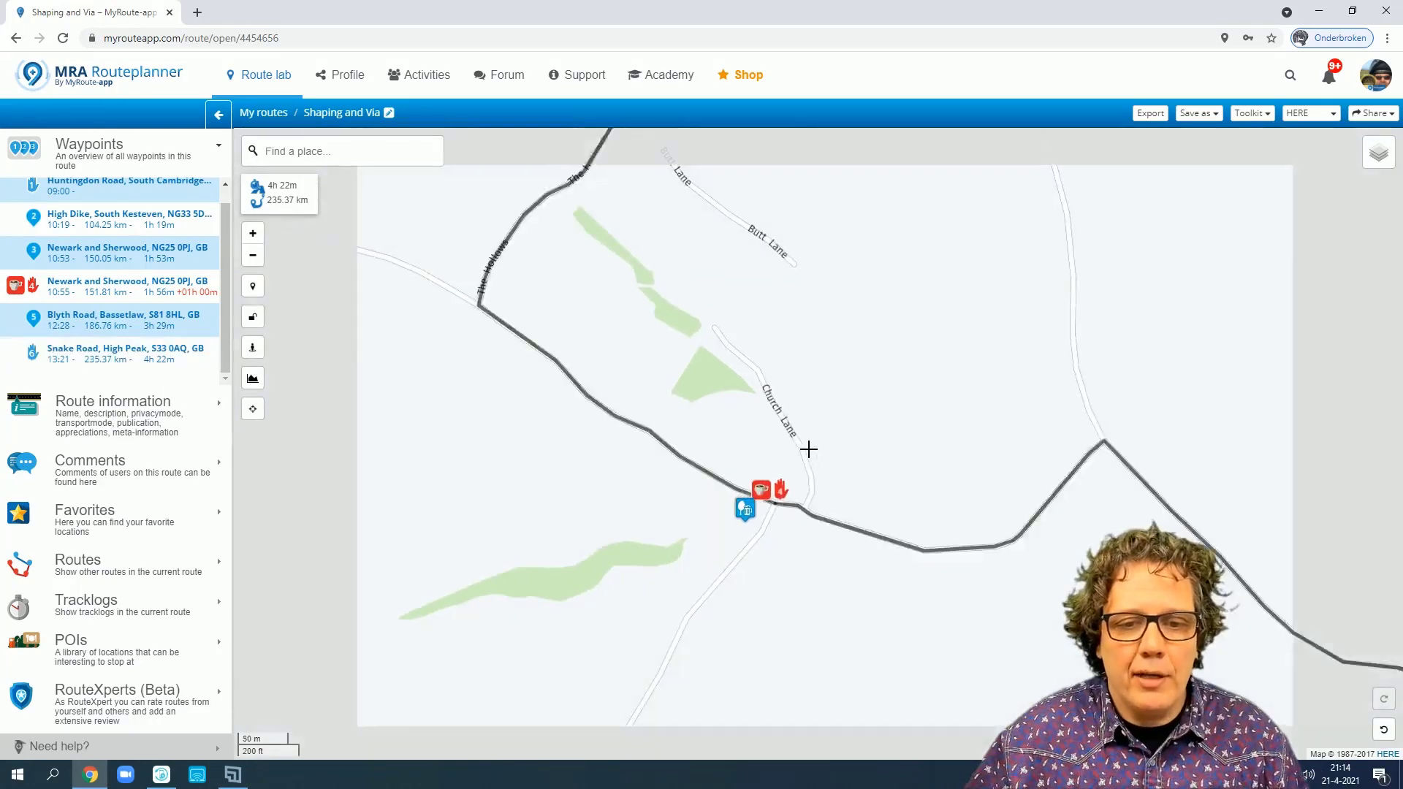
scroll(811, 460, down, 3)
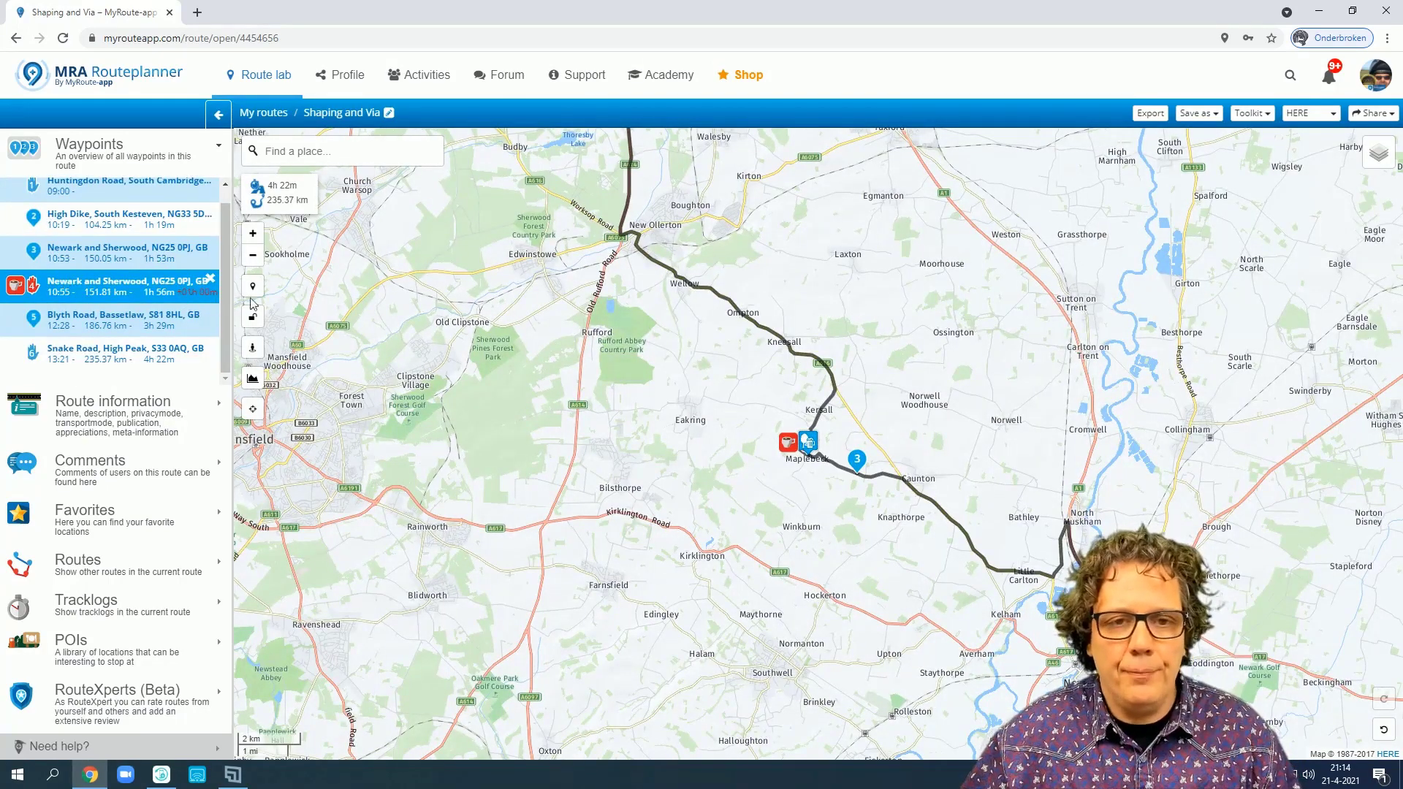
drag(612, 175, 689, 450)
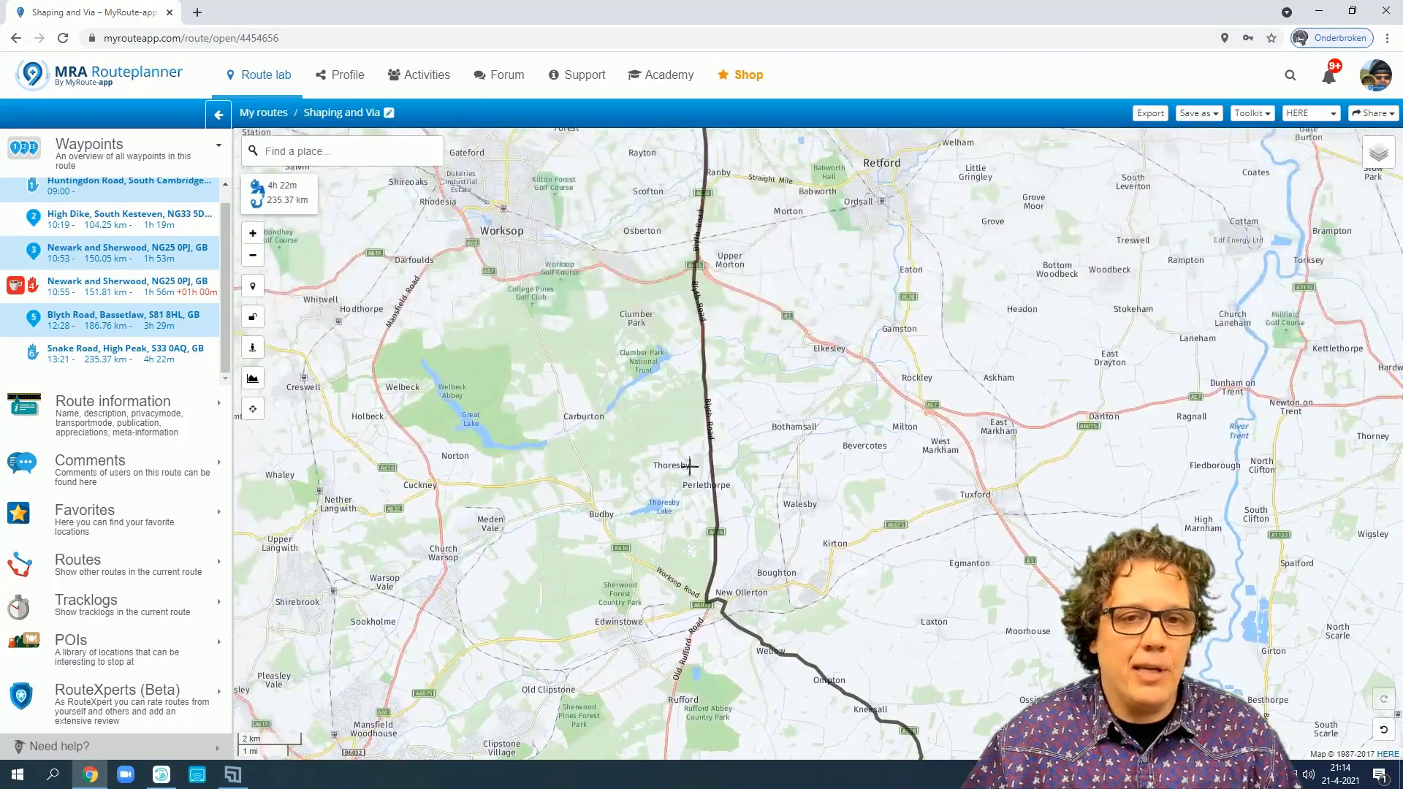
scroll(689, 450, down, 1)
click(626, 181)
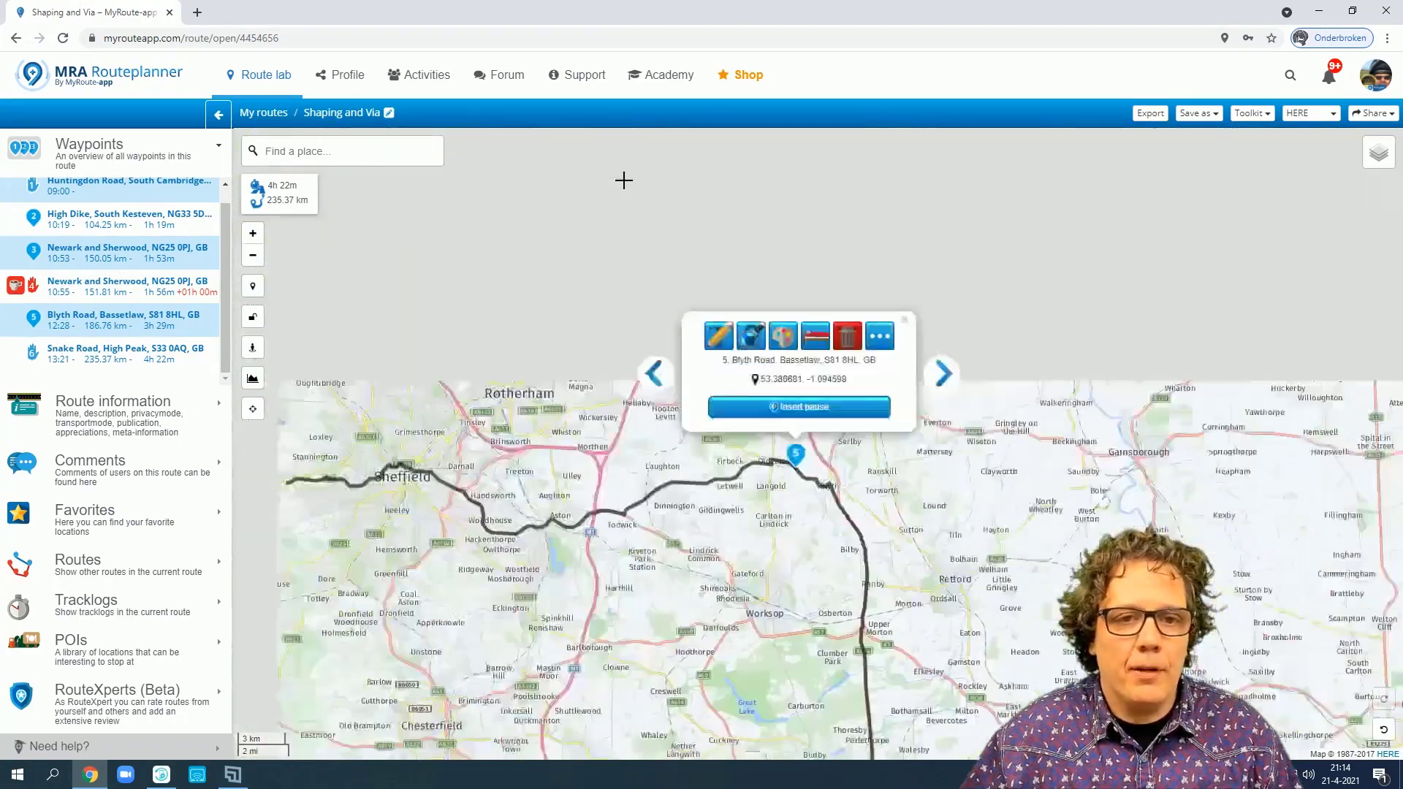
click(900, 387)
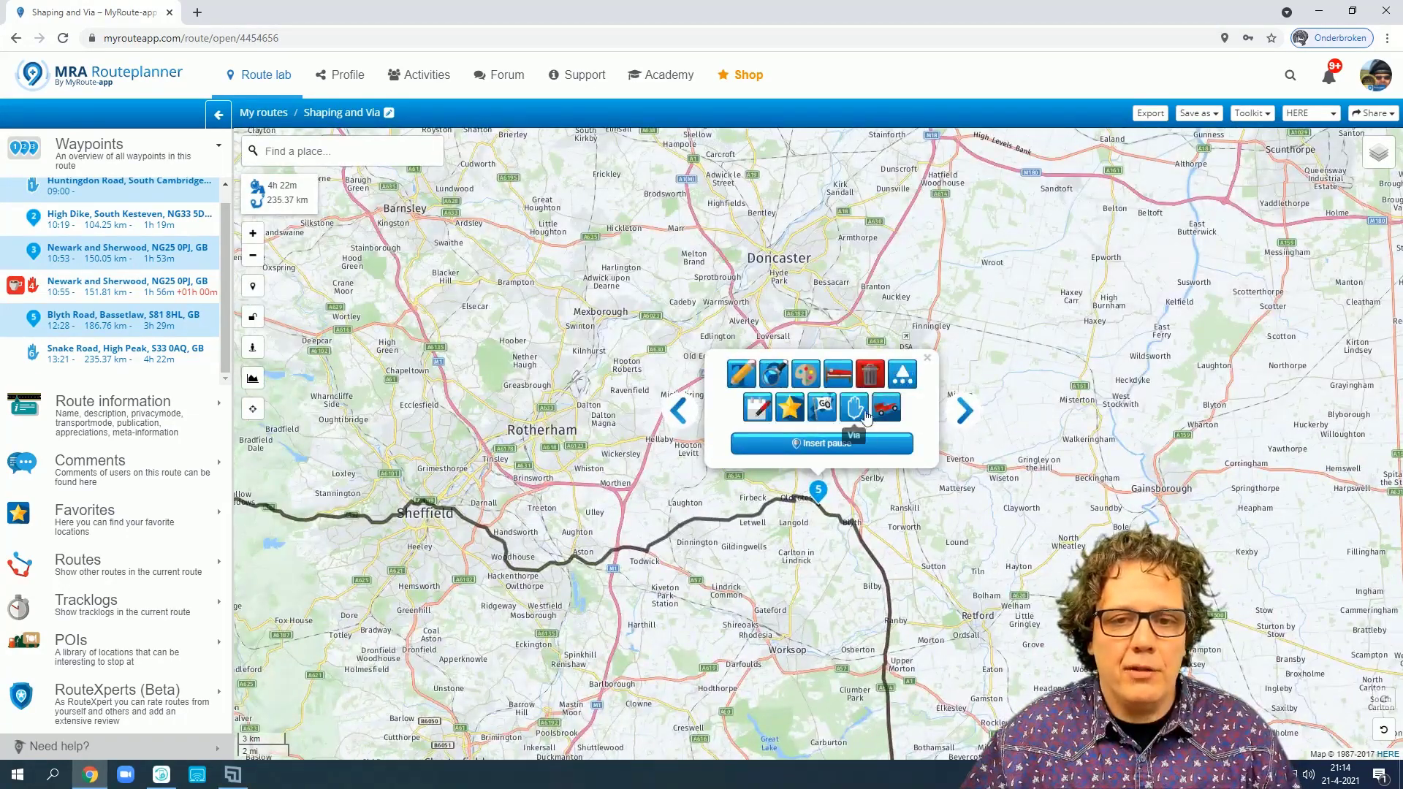
click(856, 403)
scroll(856, 408, down, 1)
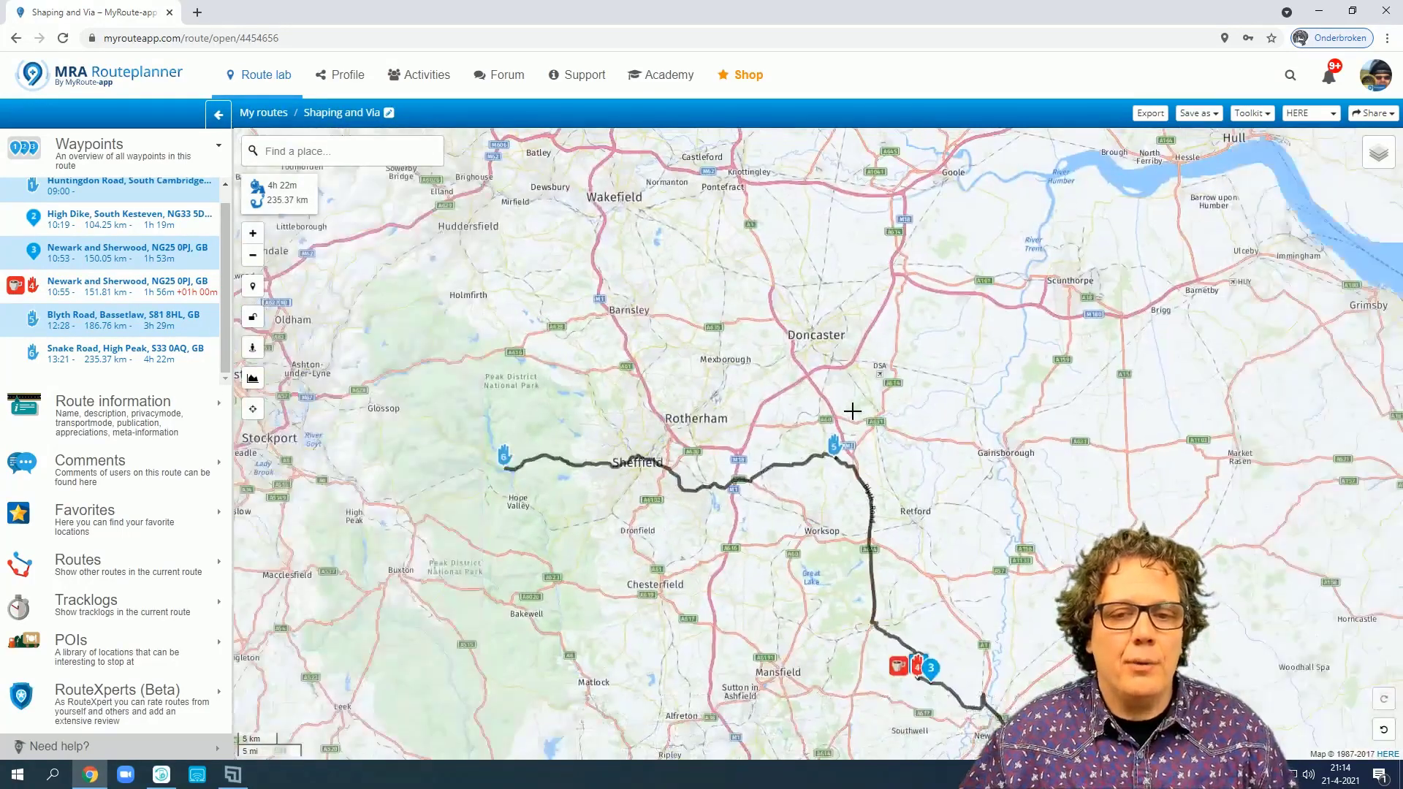
scroll(848, 416, down, 1)
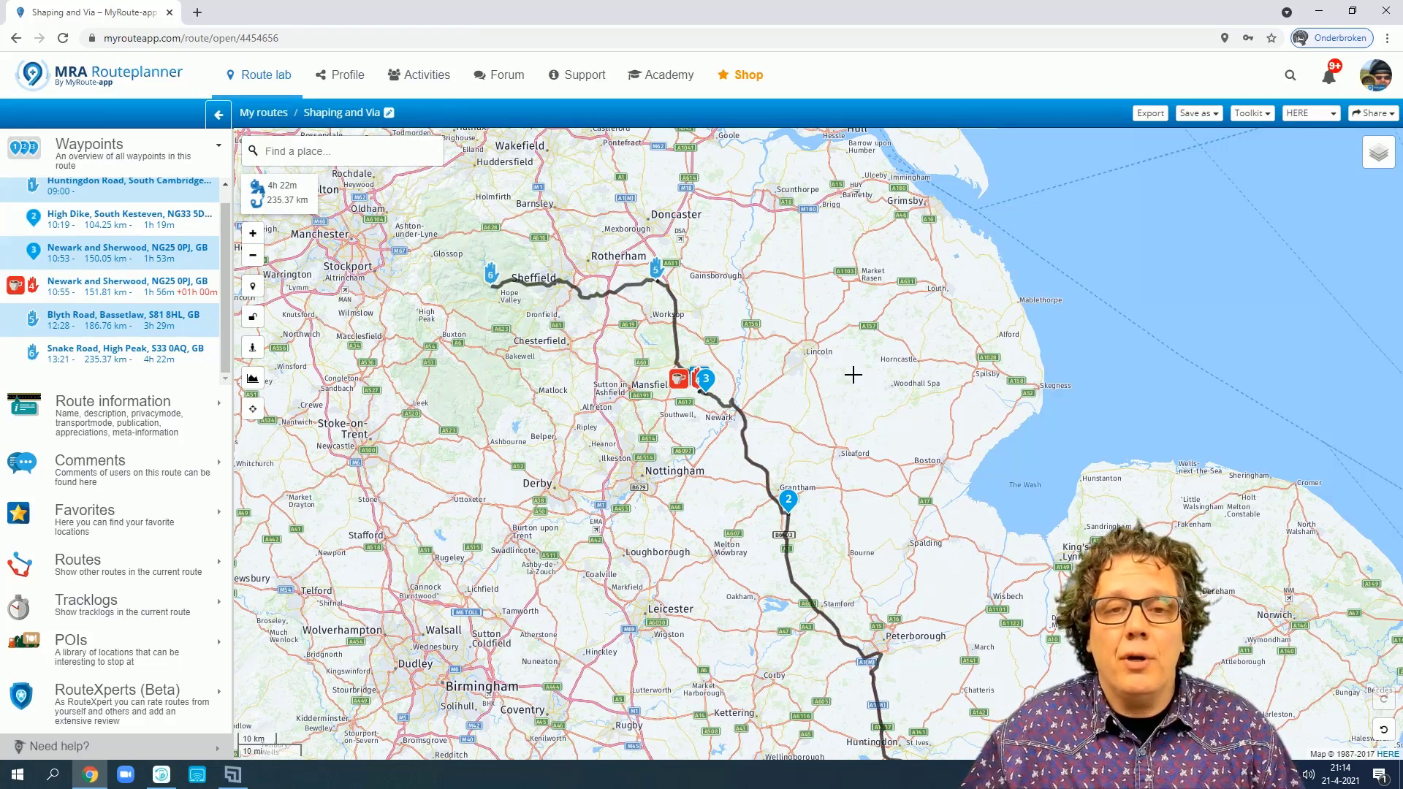
drag(804, 367, 680, 319)
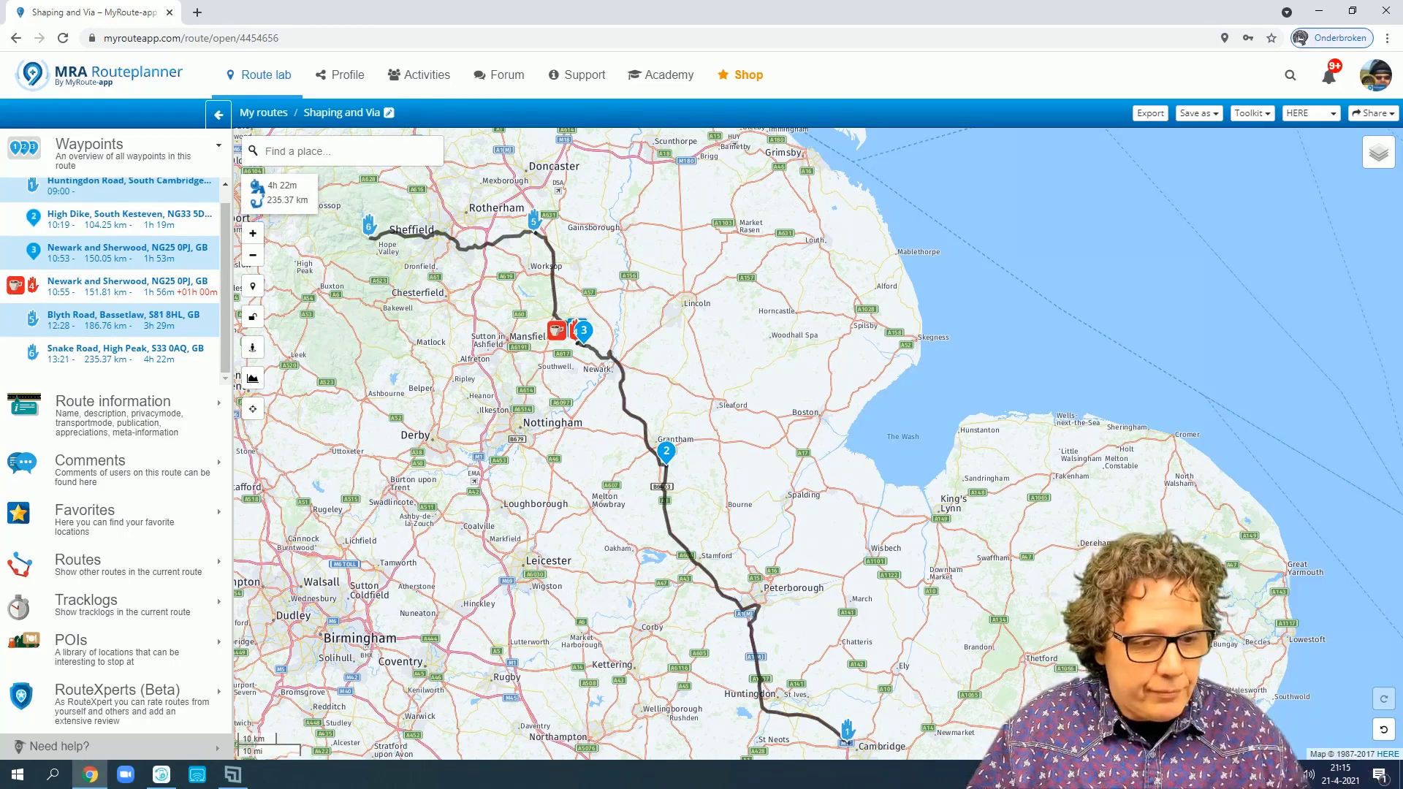
- Switch to Apowersoft iPhone/iPad Recorder for mirroring the phone and dismiss its sign-in notice
click(188, 780)
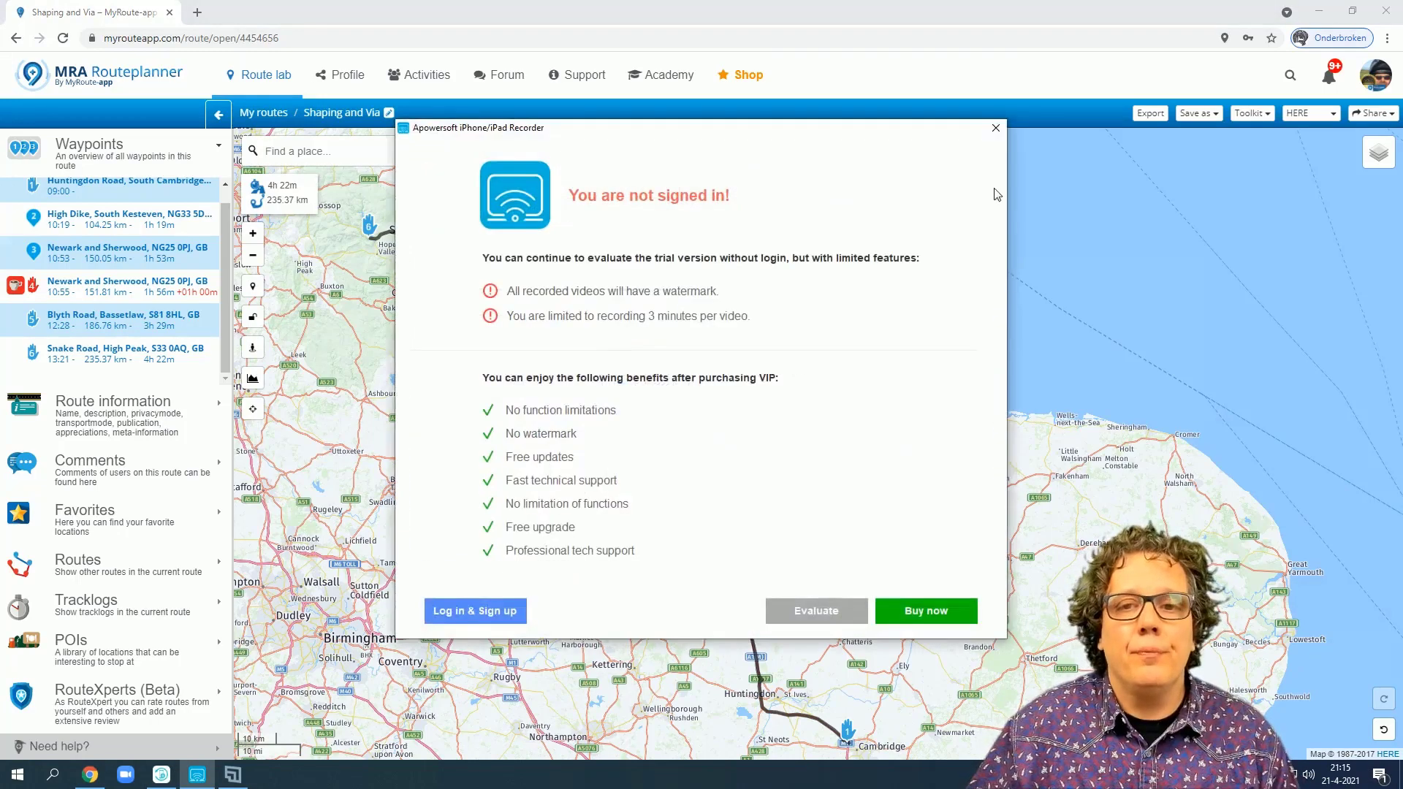
click(995, 128)
drag(740, 217, 0, 192)
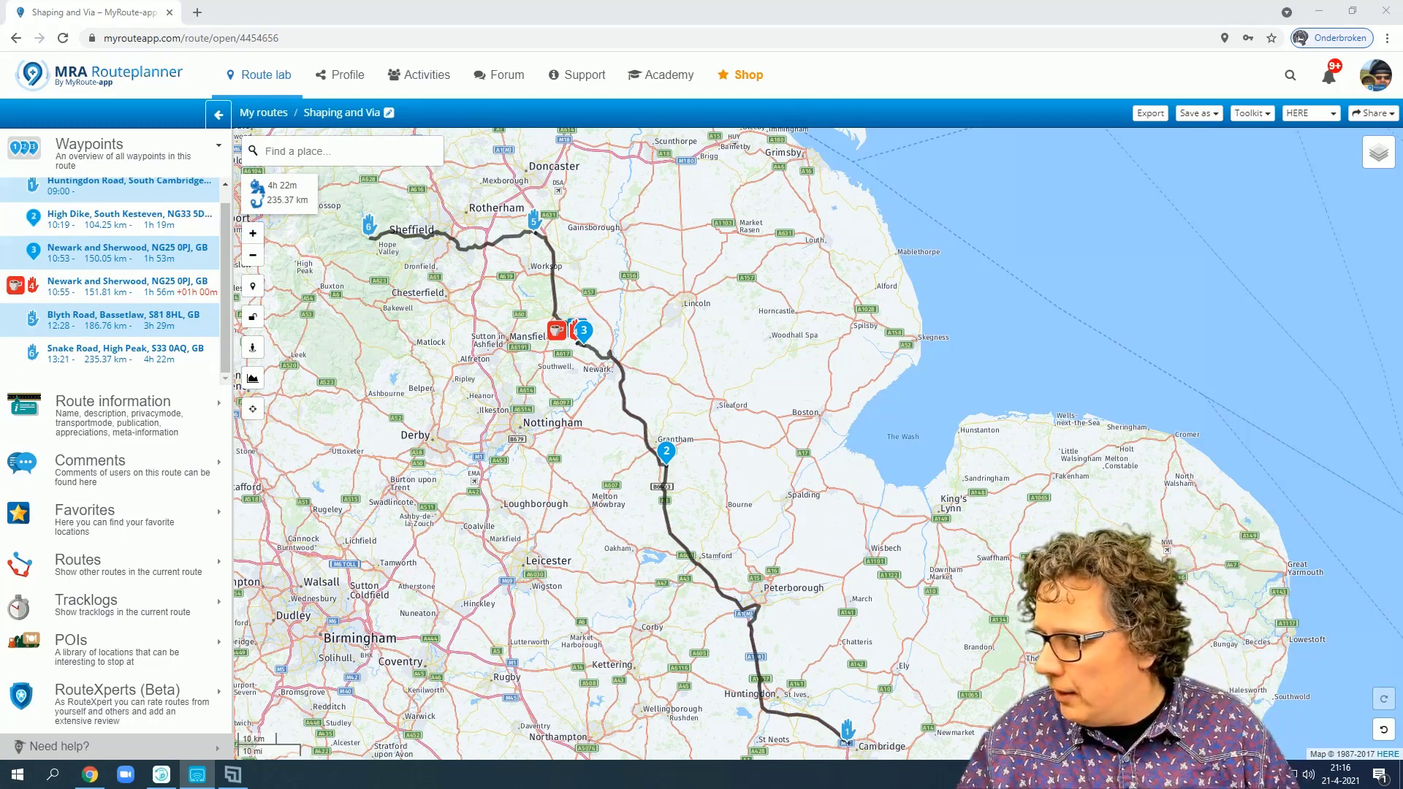
click(233, 775)
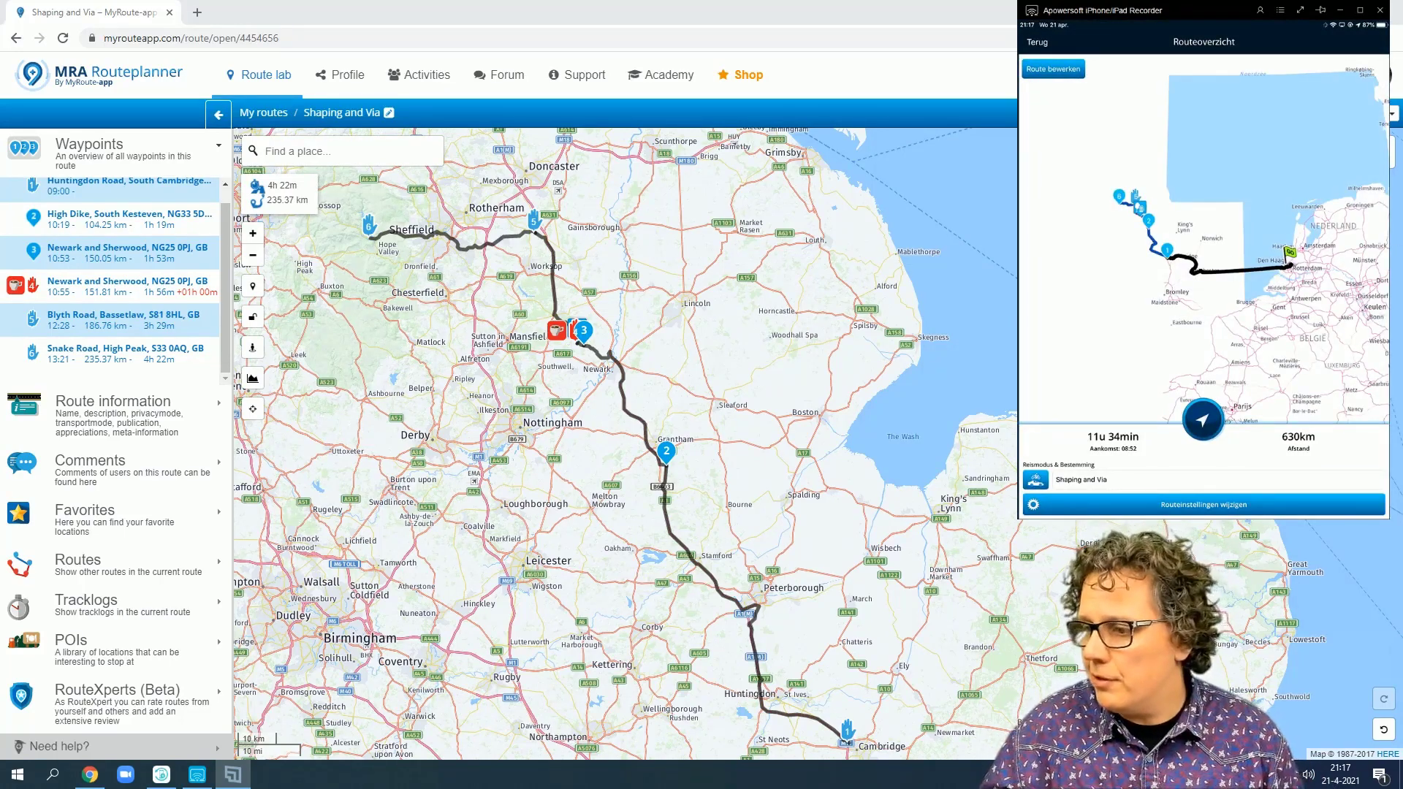
- Examine the route and waypoints 3 and 4 near Maplebeck alongside the mirrored phone route, dismissing the Google Drive sign-in window
scroll(770, 446, up, 1)
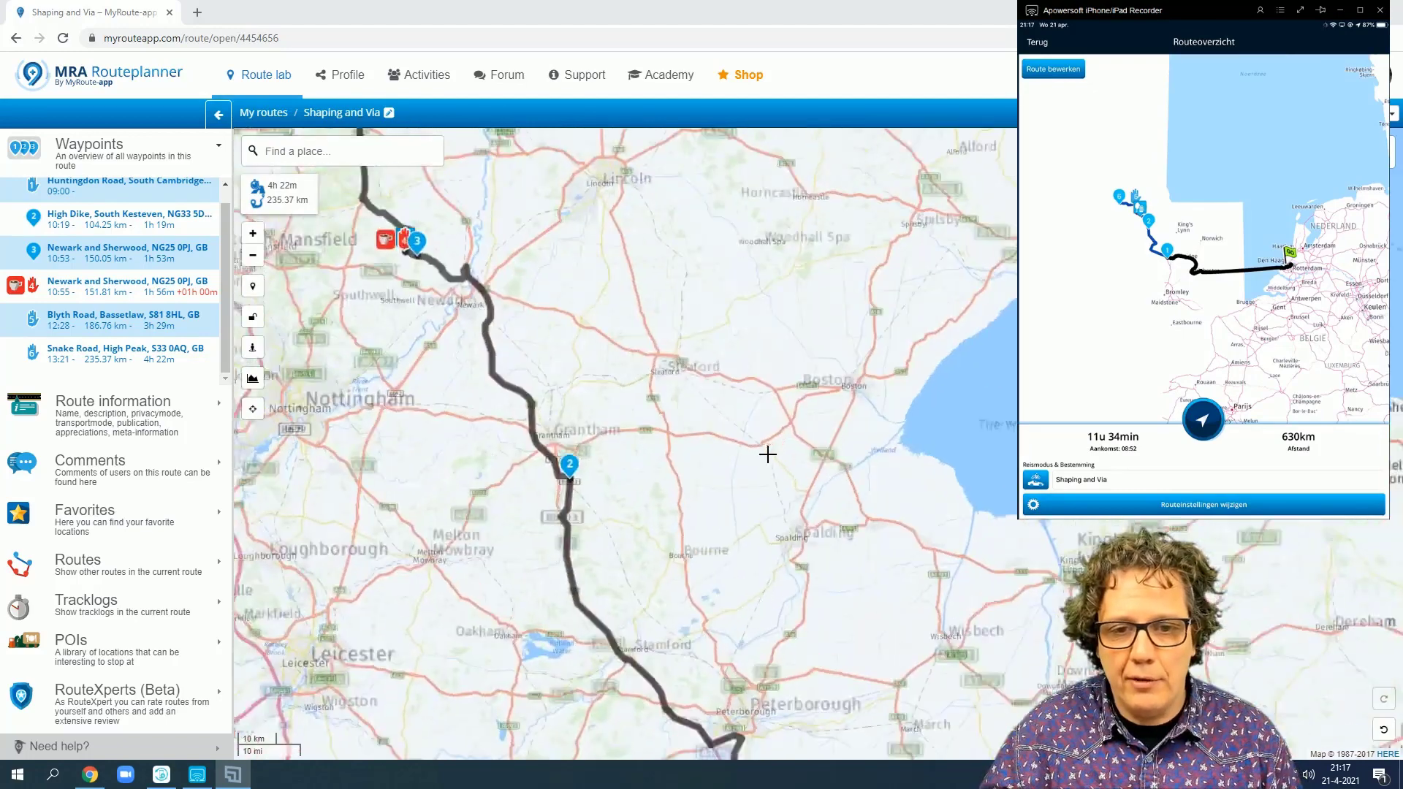
scroll(769, 454, down, 1)
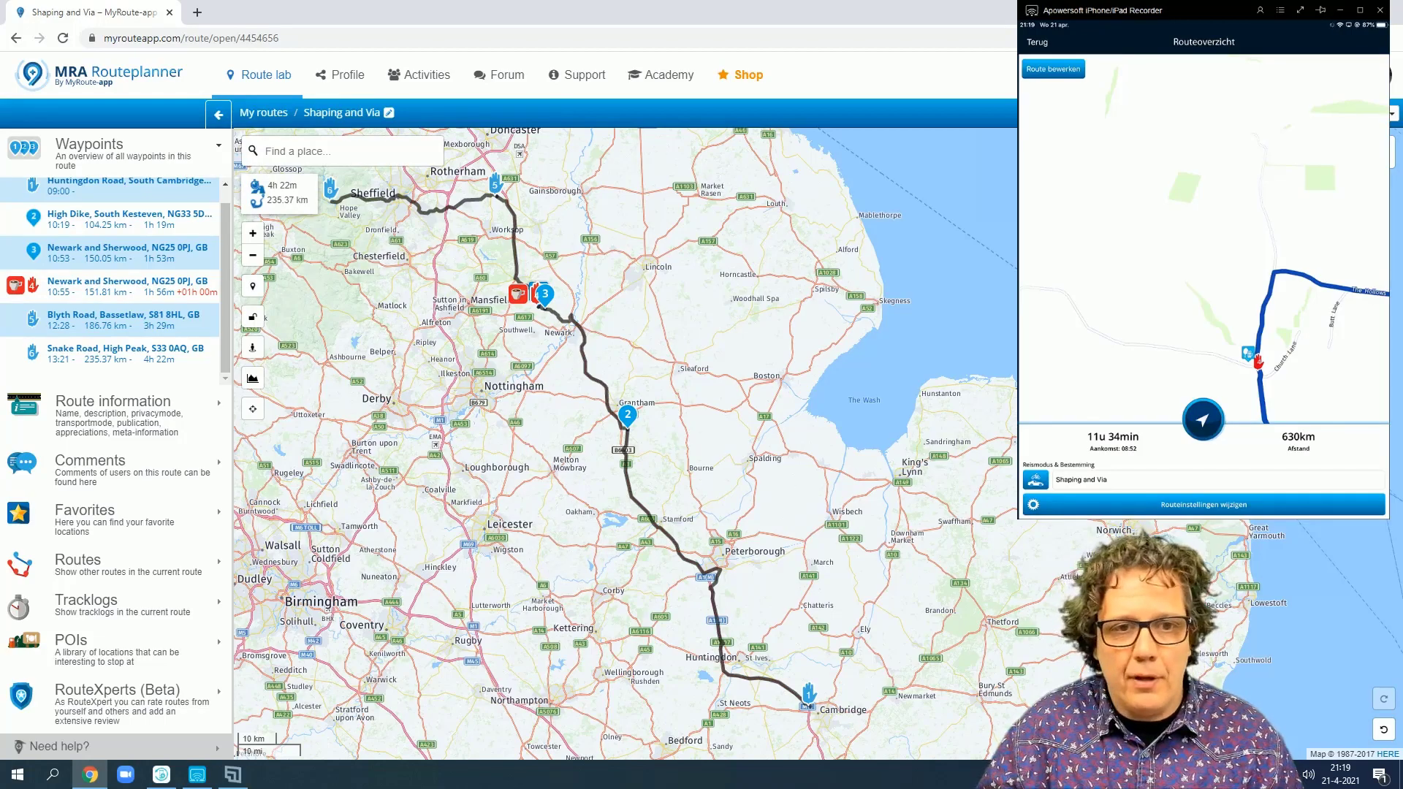
scroll(570, 322, up, 2)
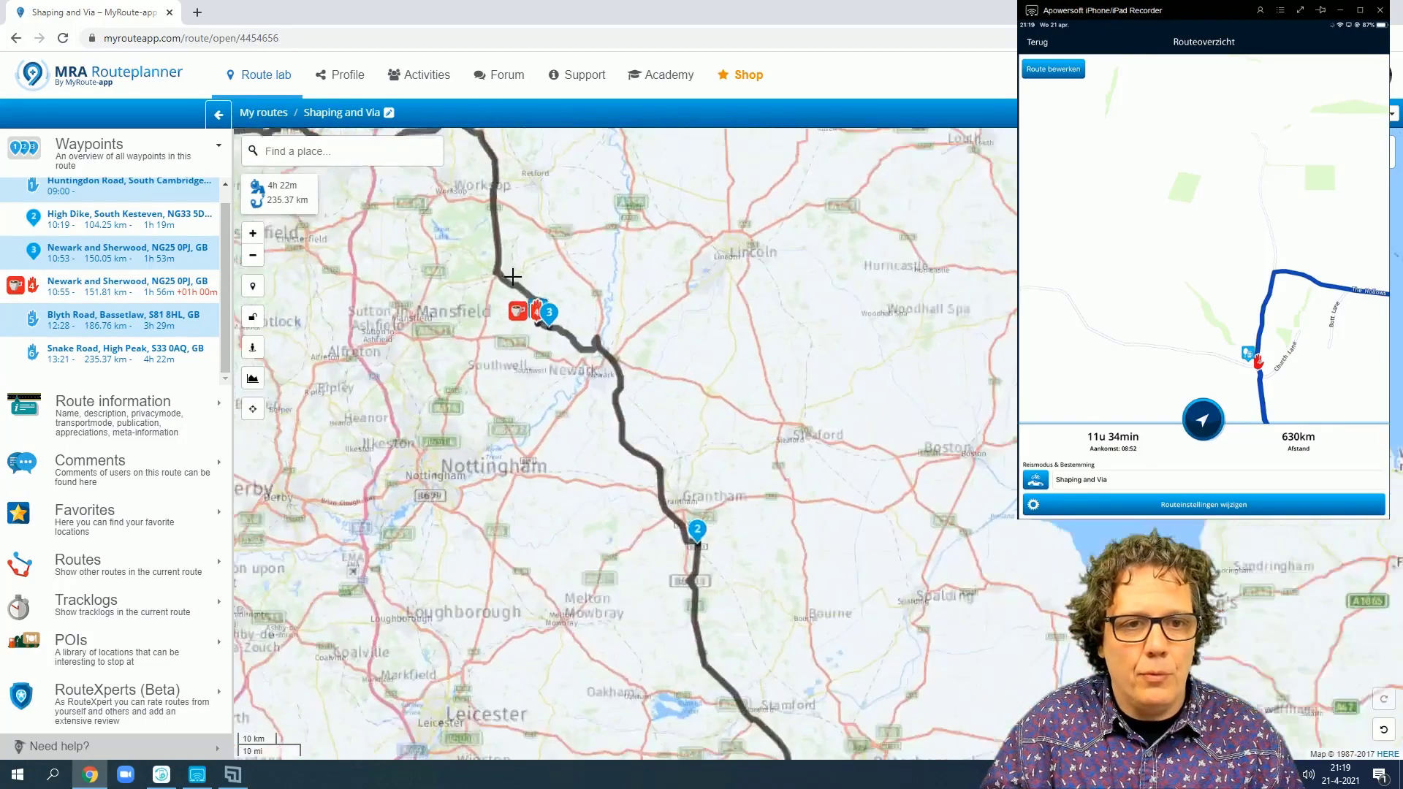
scroll(610, 380, up, 3)
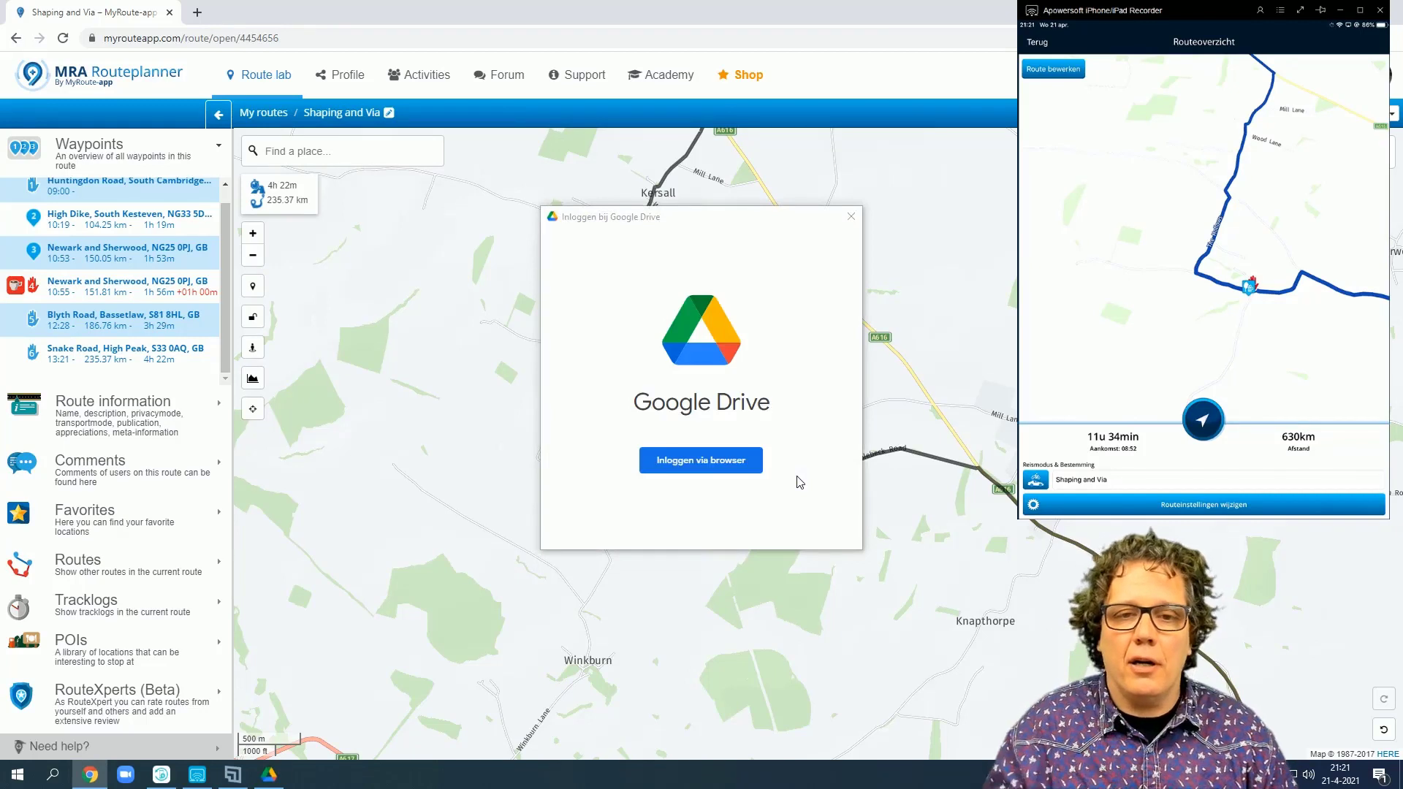
click(851, 217)
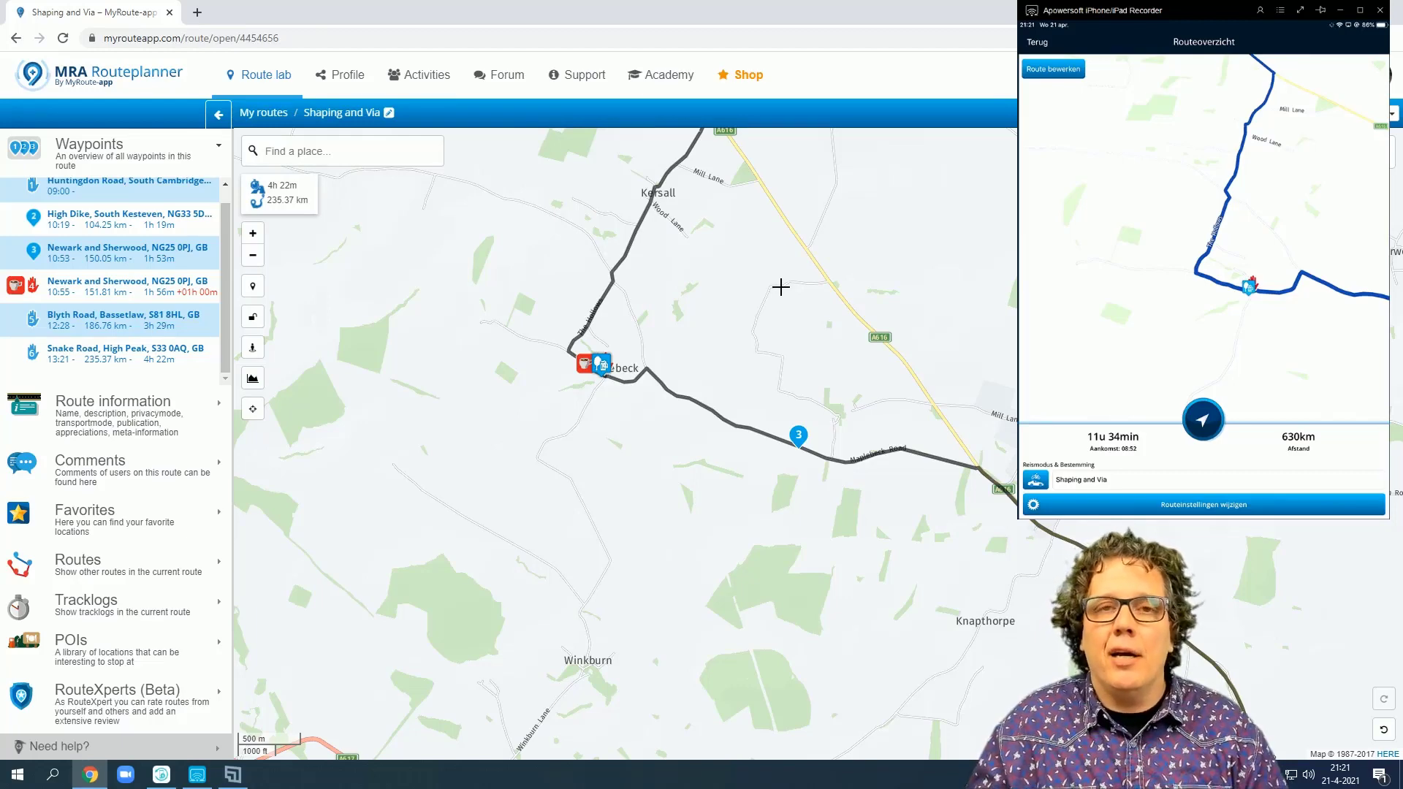
scroll(780, 289, down, 1)
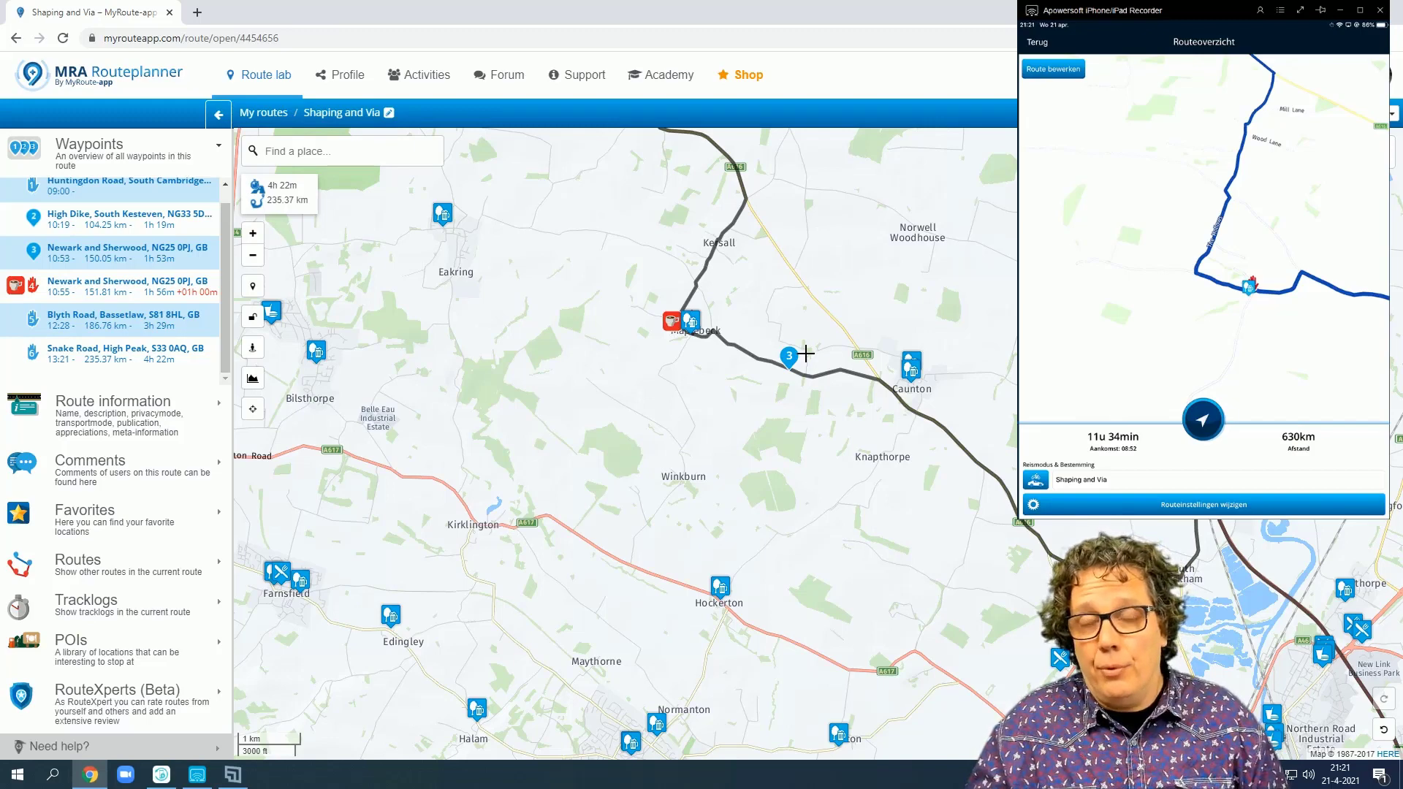
scroll(804, 358, up, 4)
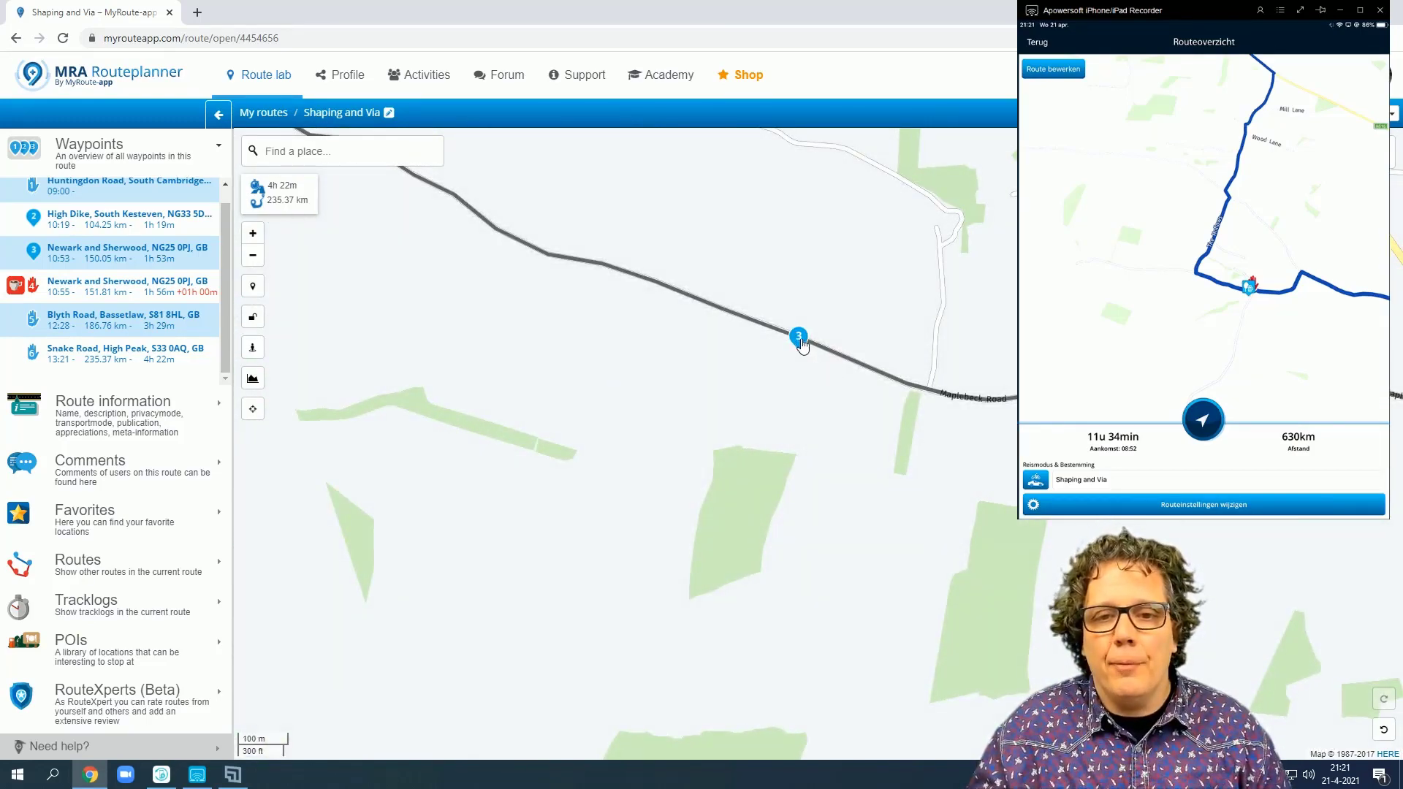
scroll(800, 344, up, 1)
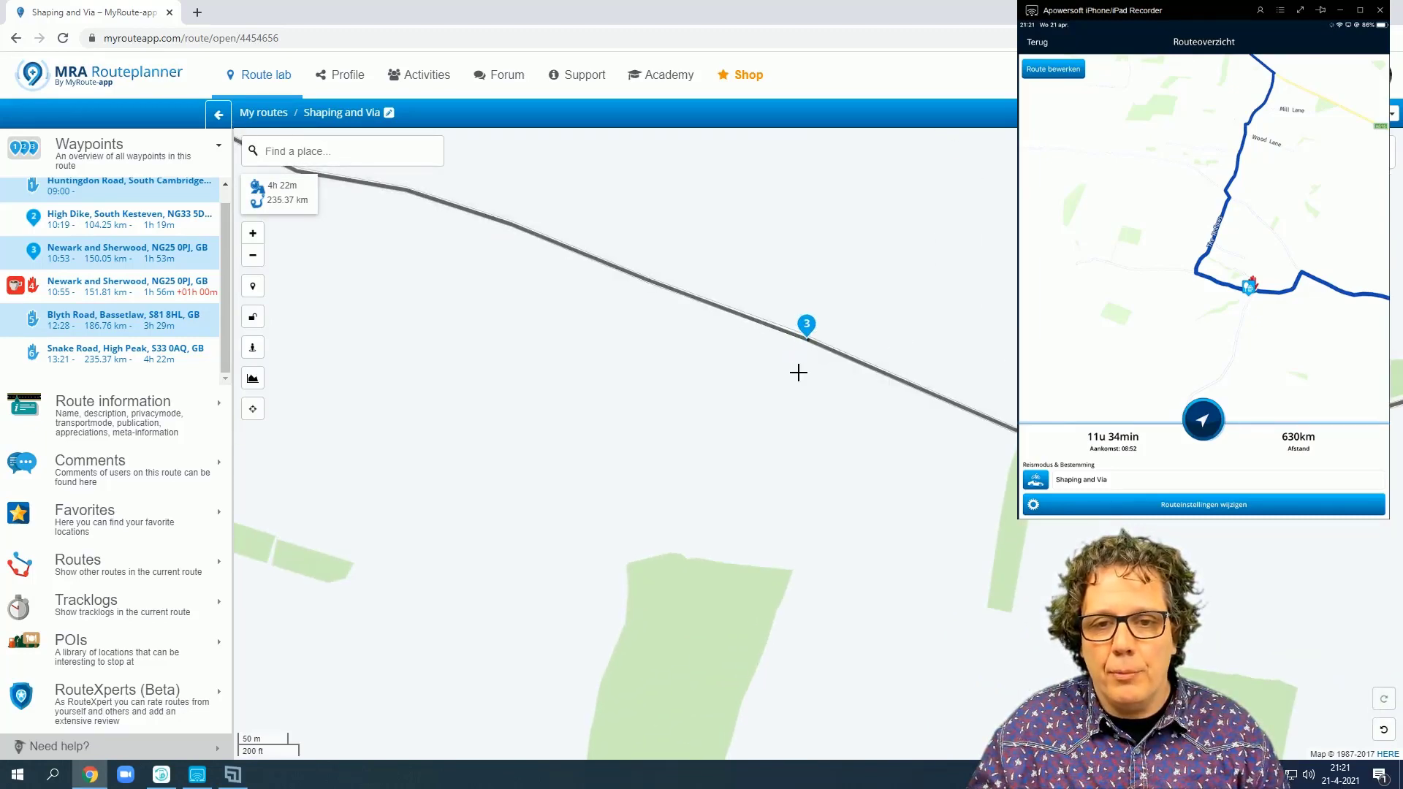
- Change the colour of waypoint 3 to green and close its details
scroll(798, 373, down, 3)
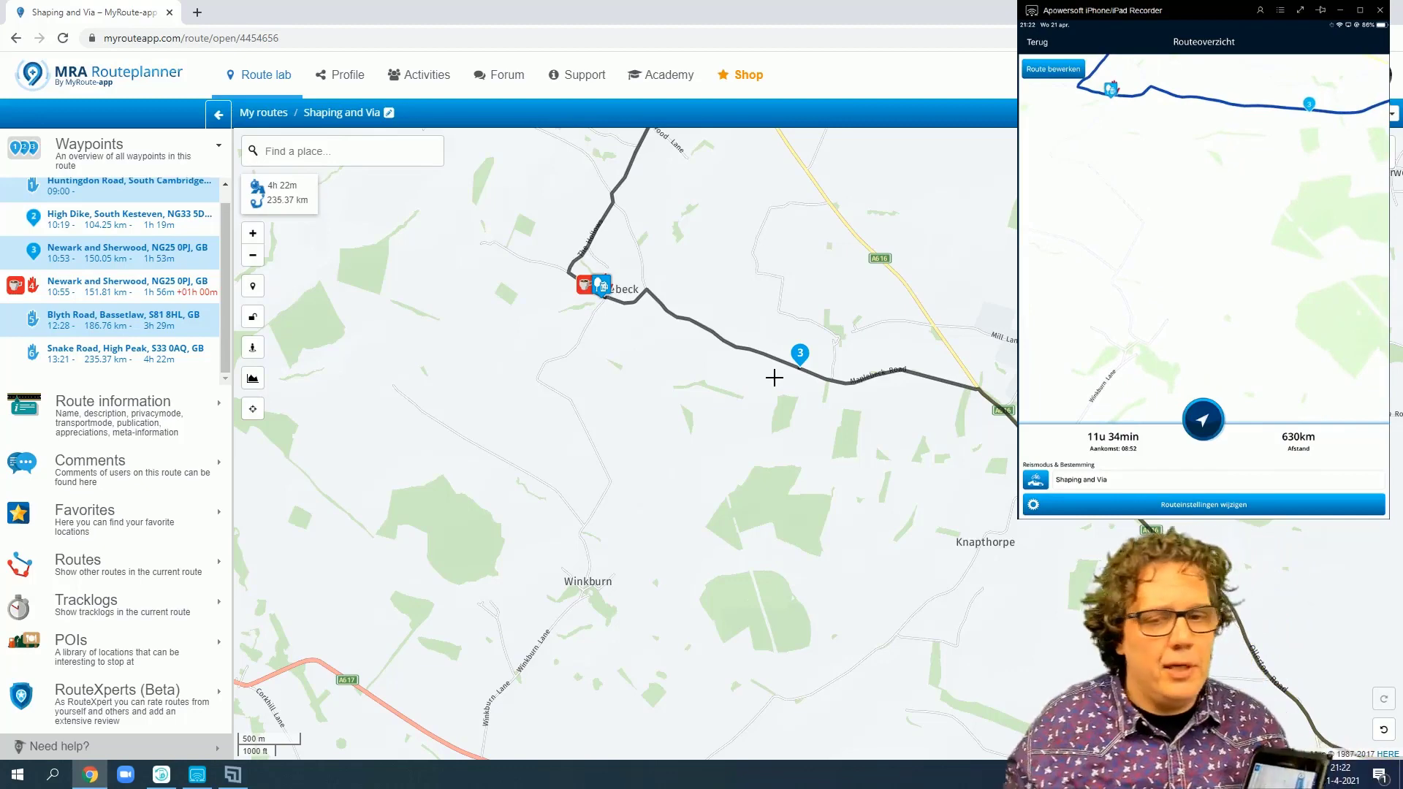
click(807, 357)
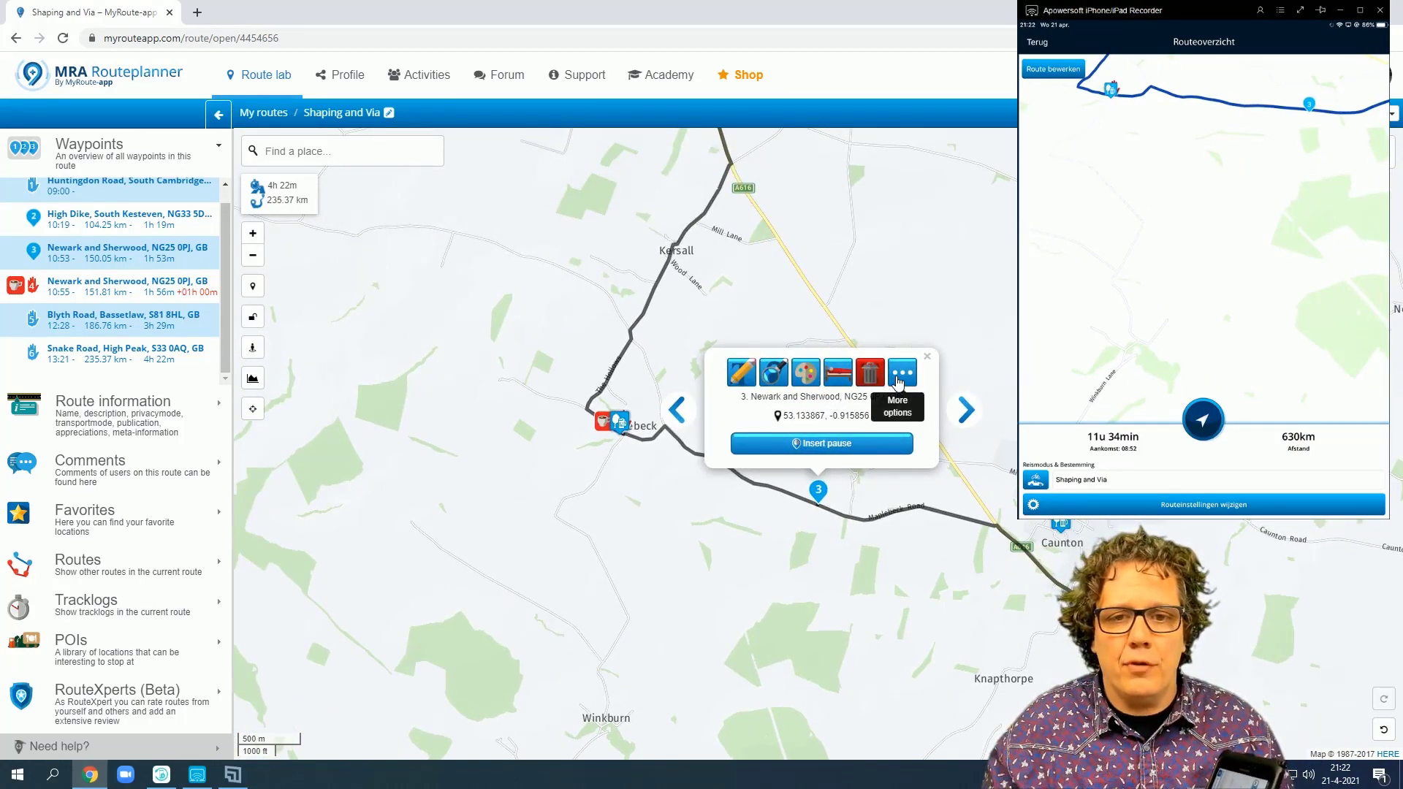
click(805, 373)
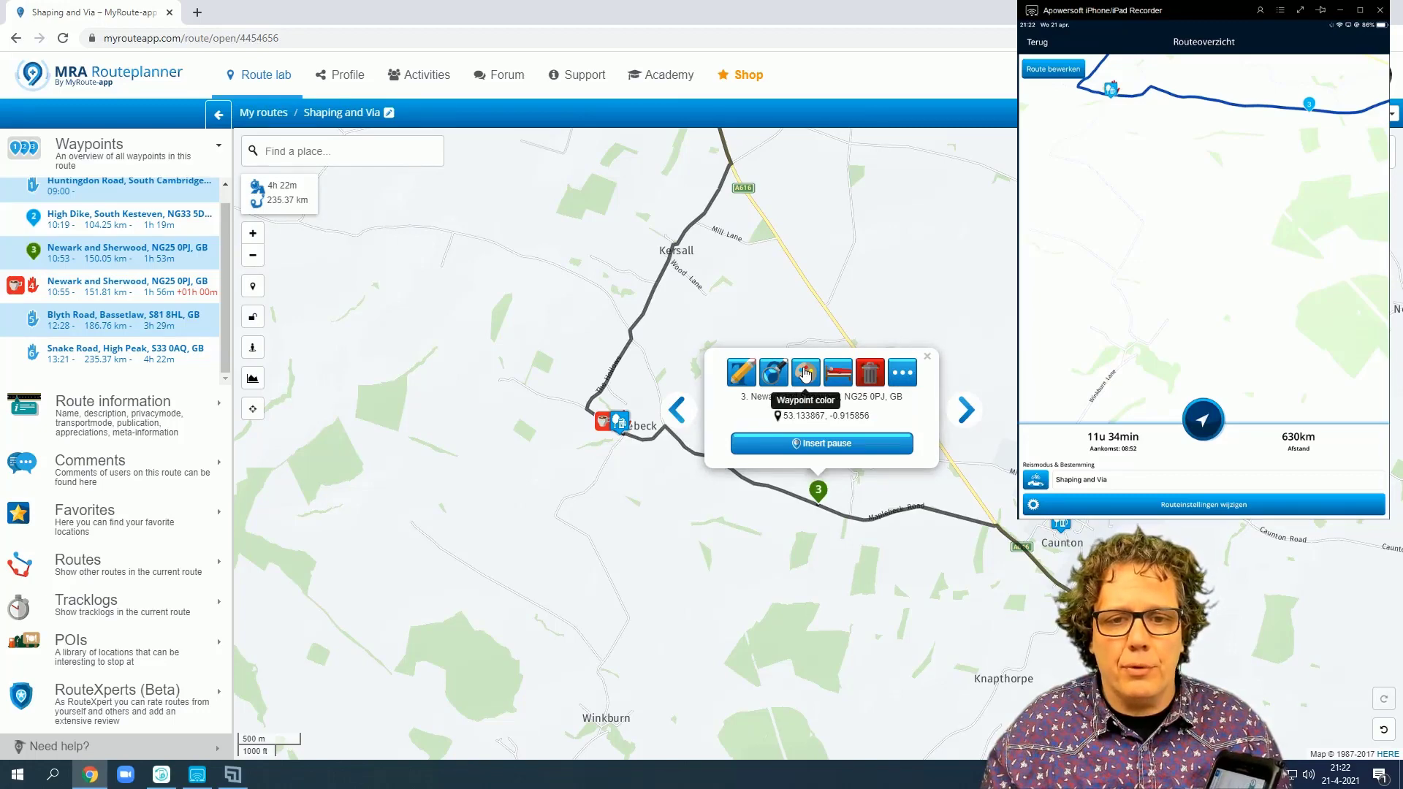
click(806, 373)
click(928, 358)
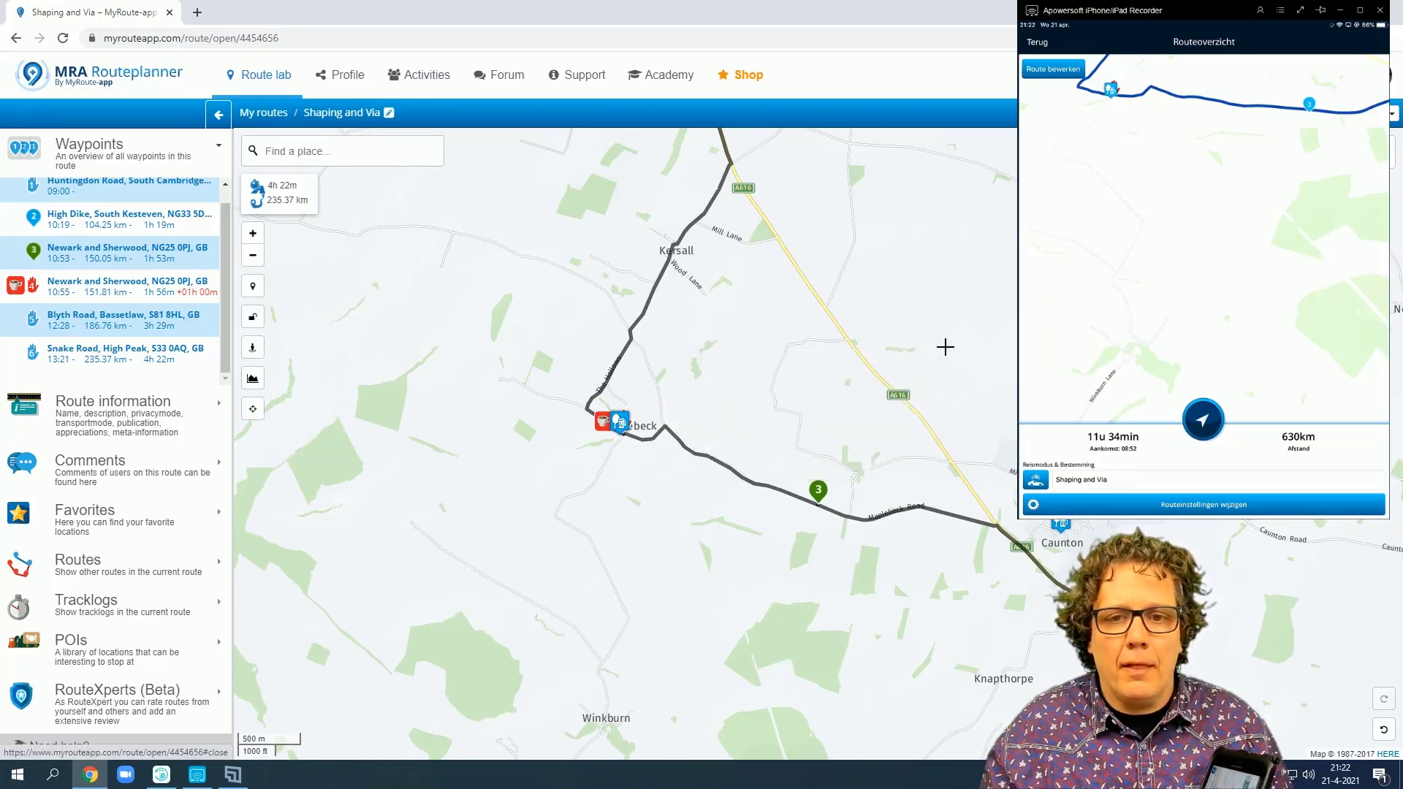
click(945, 342)
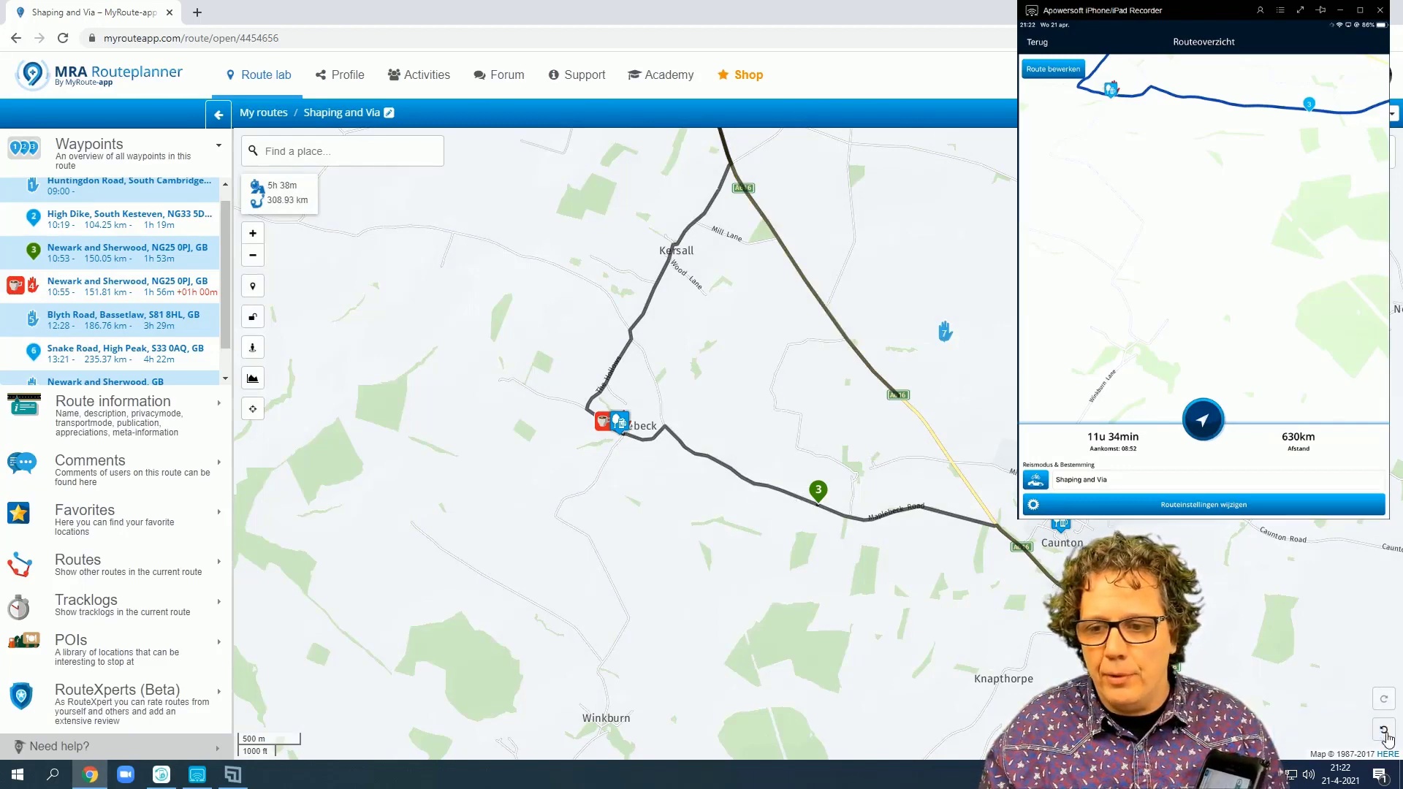
click(1384, 729)
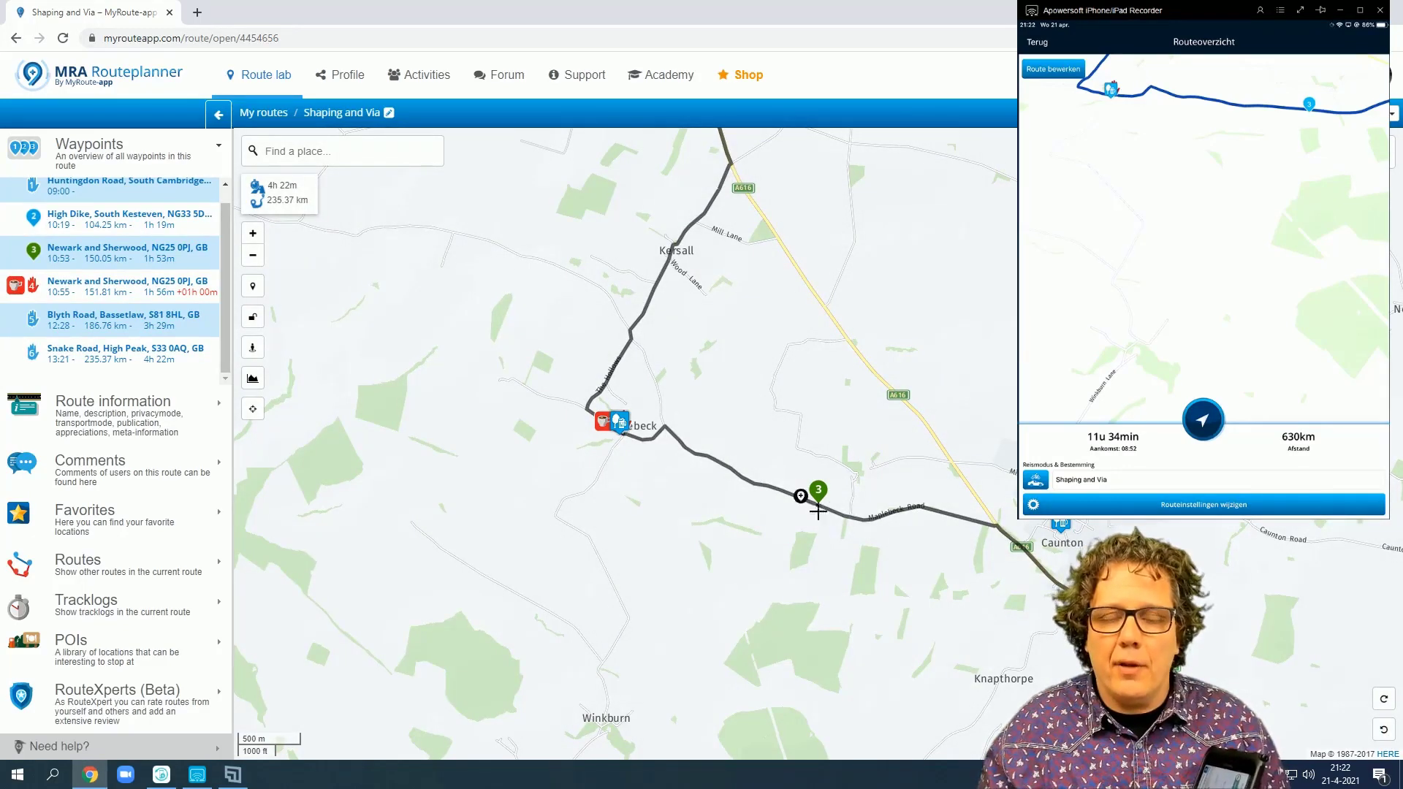
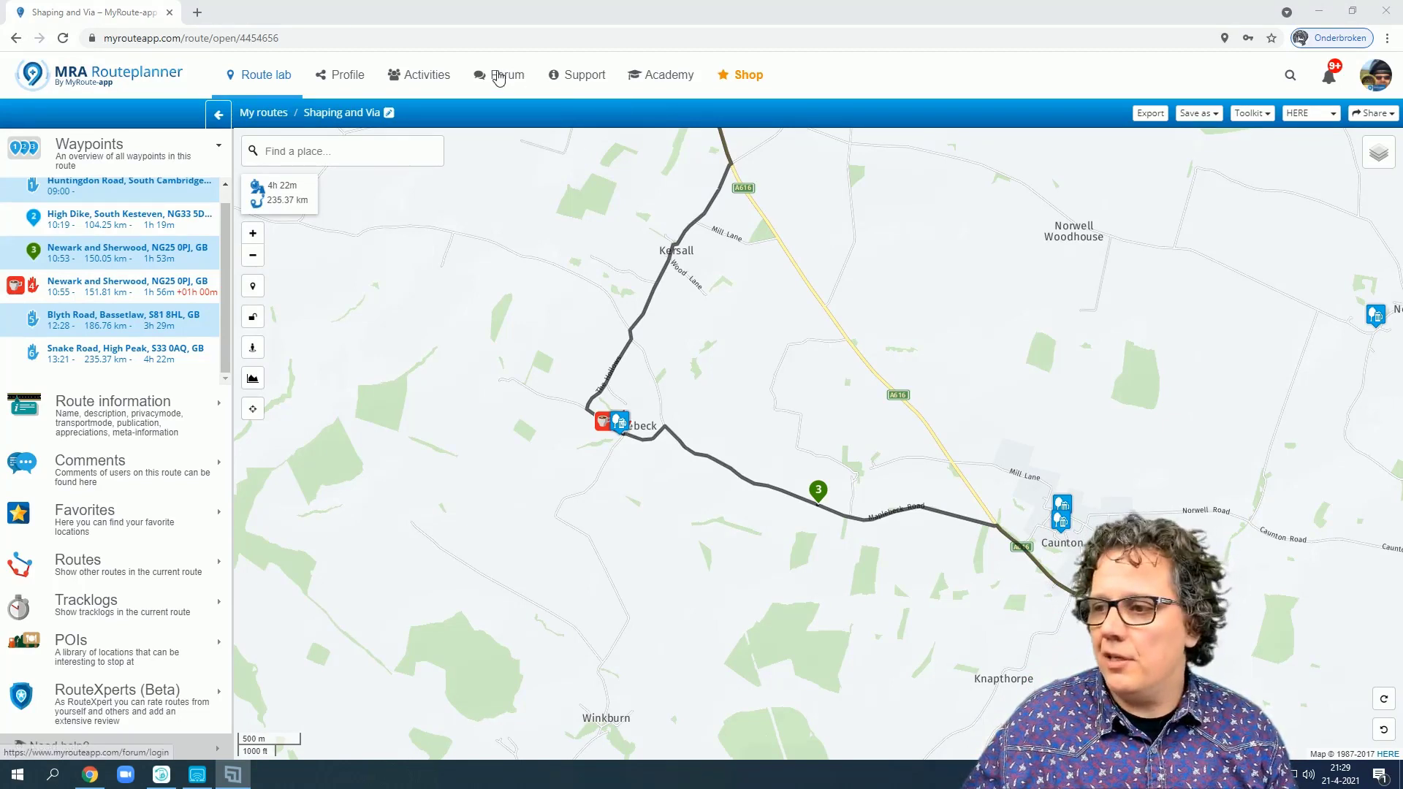
- Open the MRA Community Forum and look through its discussion categories
click(521, 76)
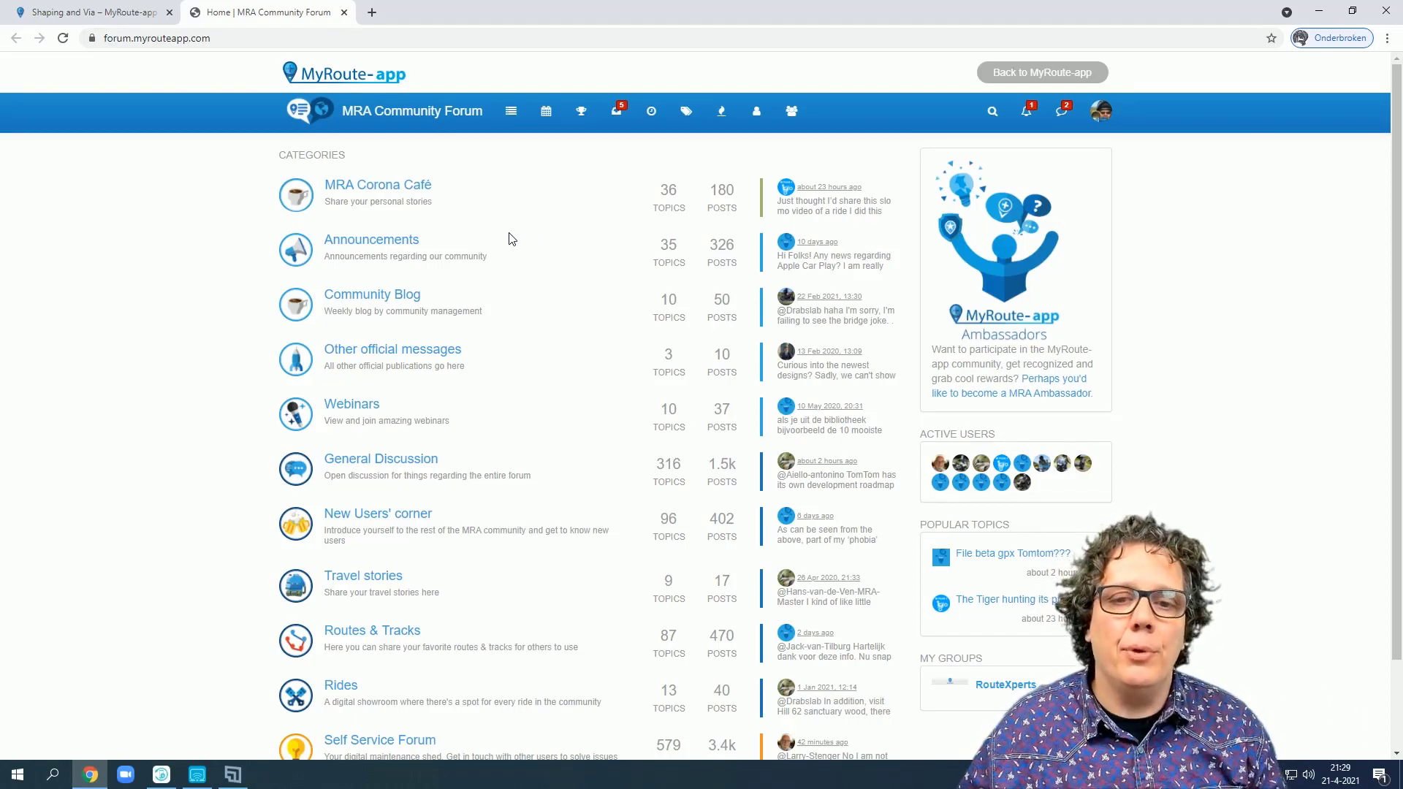
scroll(511, 235, down, 1)
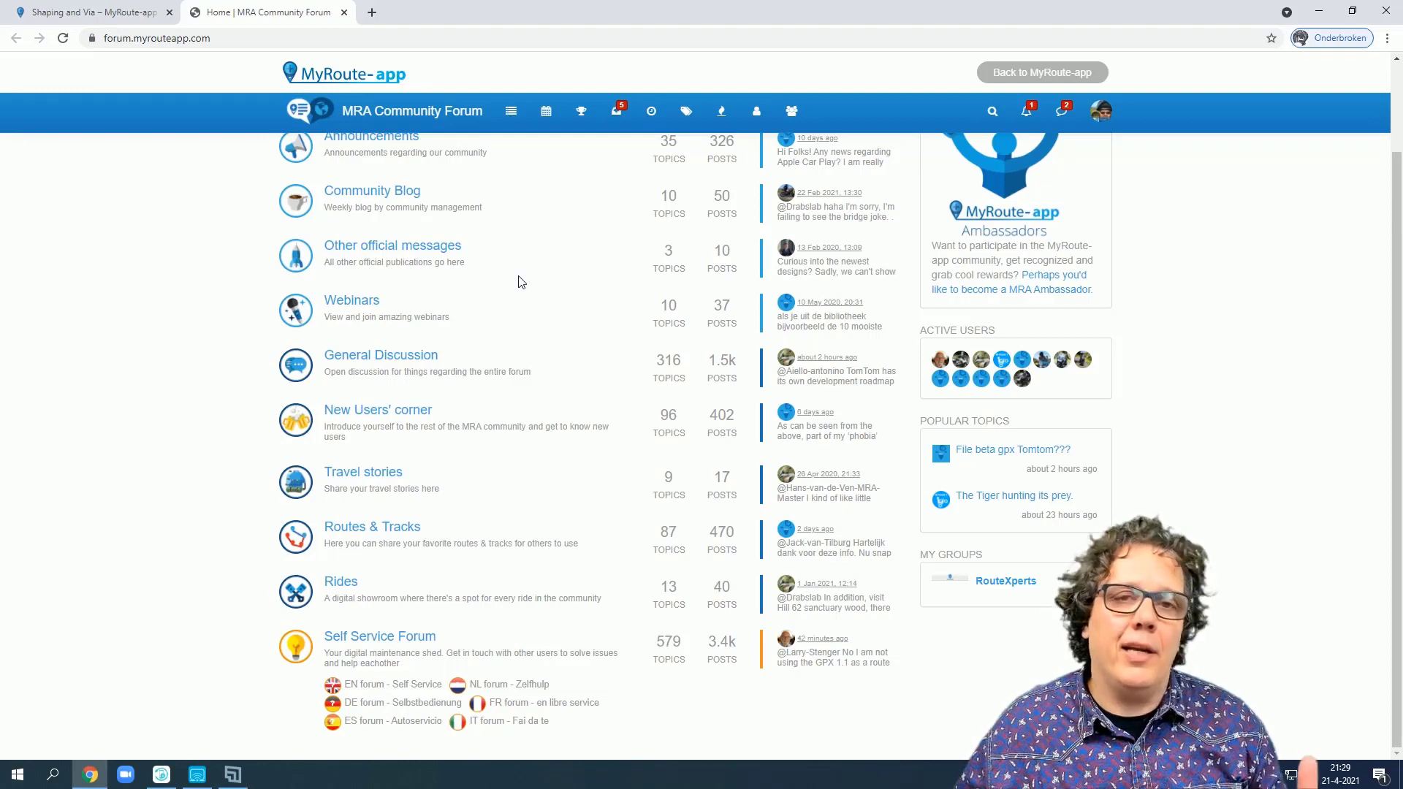
scroll(524, 281, up, 2)
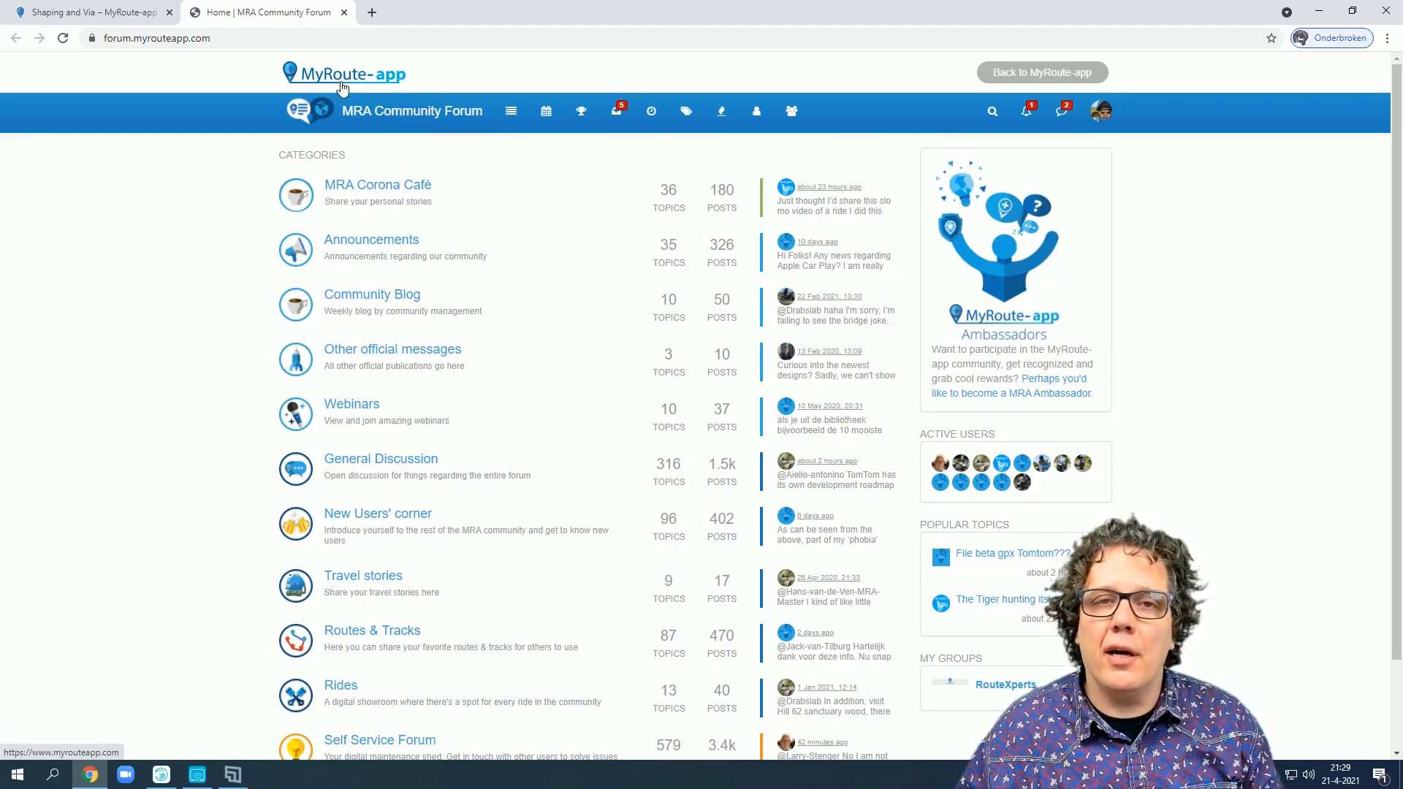
- Return to the route planner, open the Support page and look through its knowledge base and video course chapters
click(57, 14)
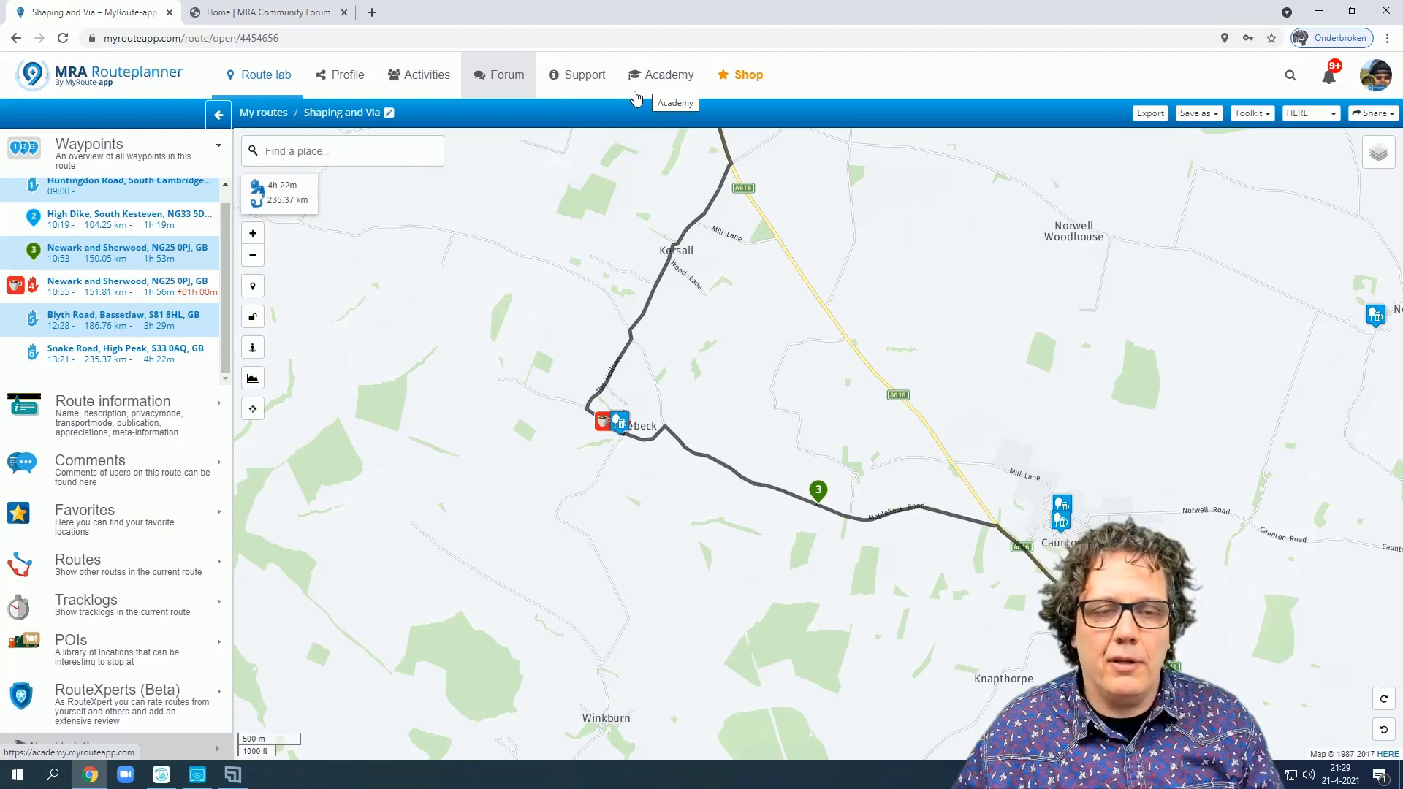
click(582, 77)
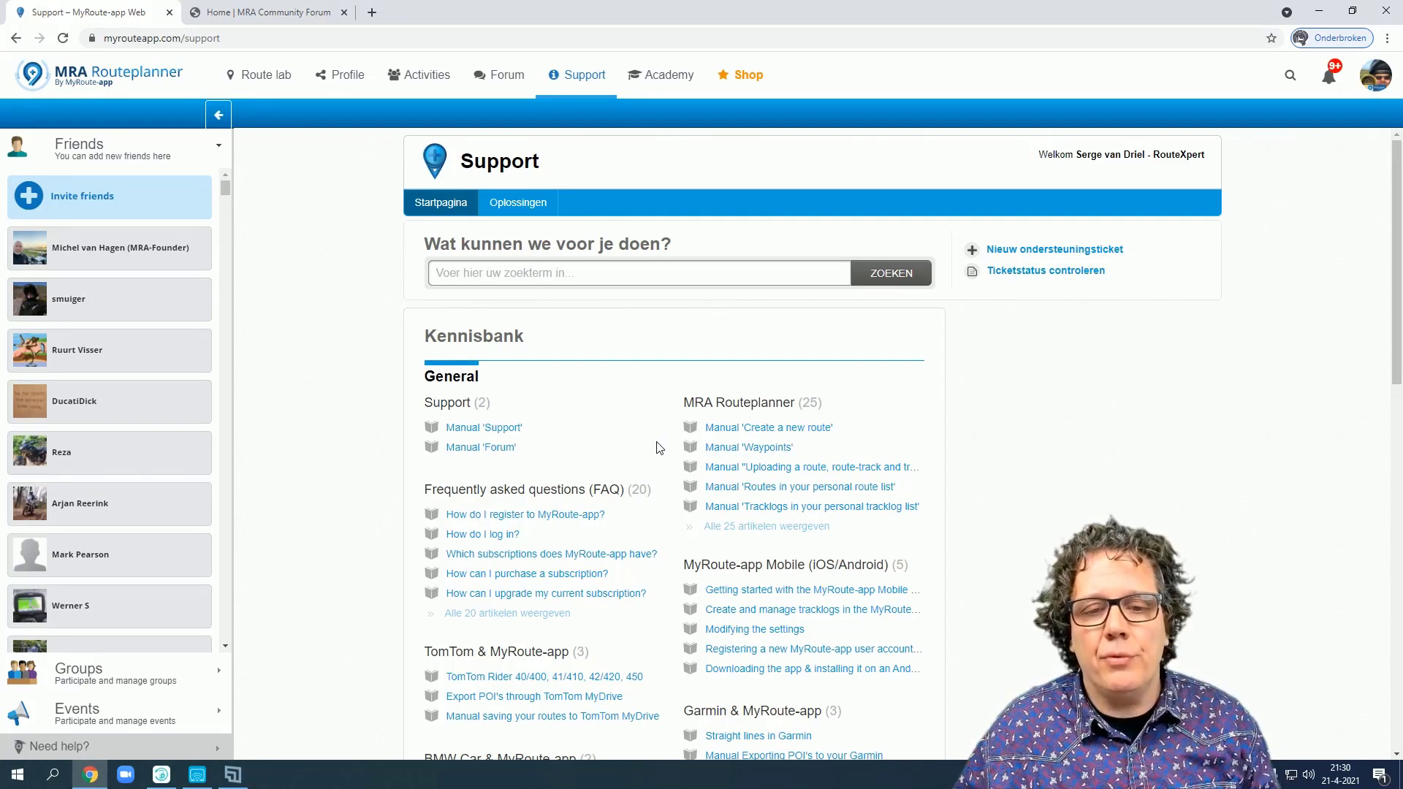
scroll(660, 443, down, 5)
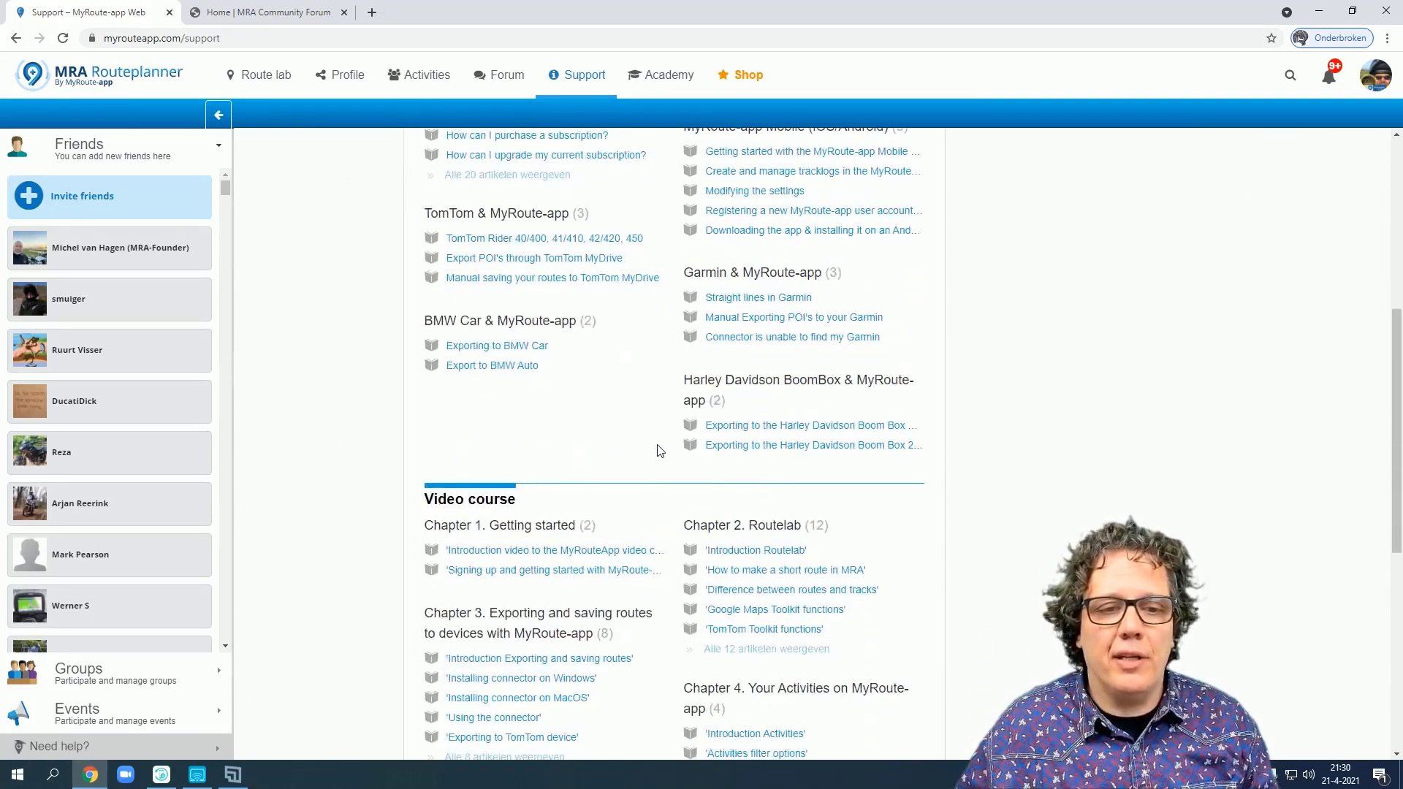
scroll(671, 455, up, 6)
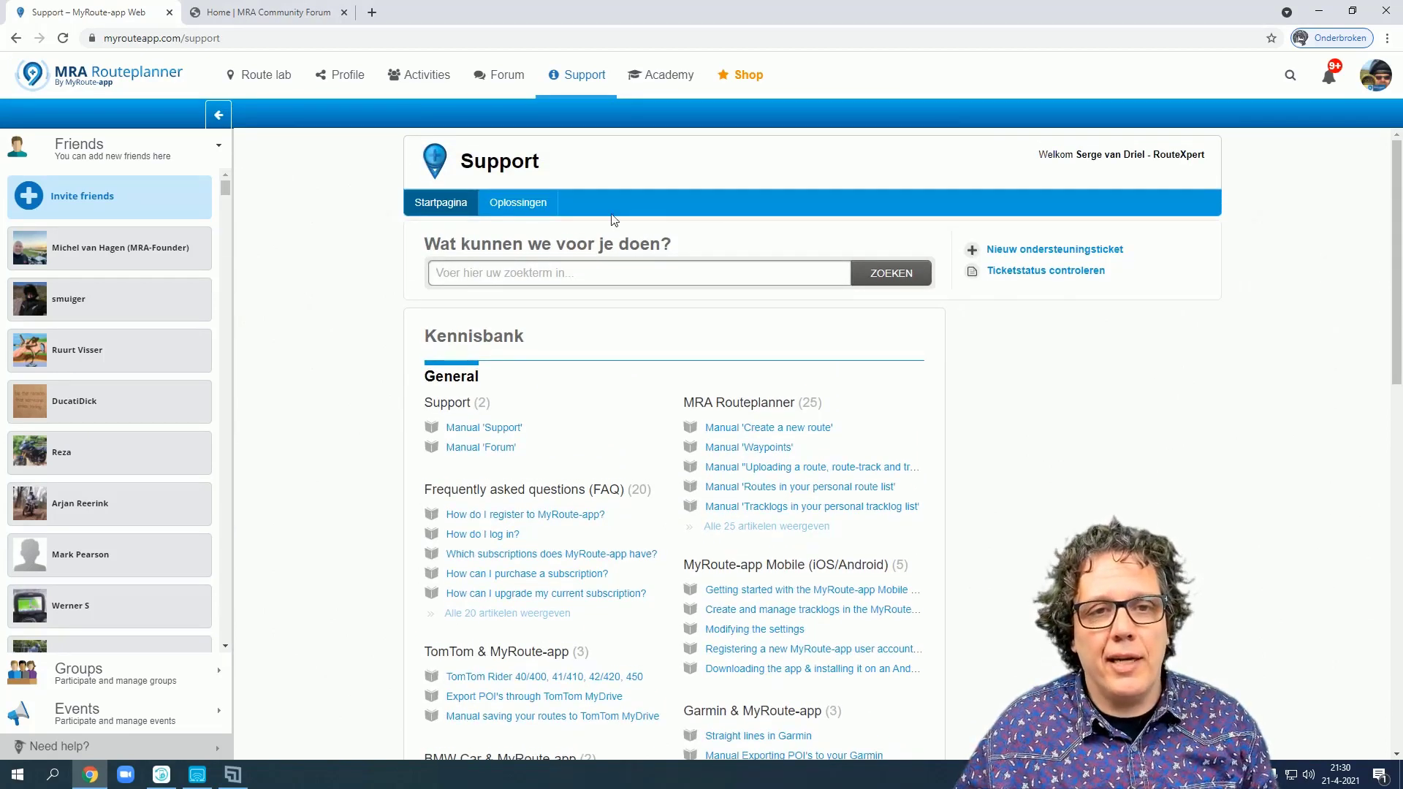
- Open the MyRoute-app Academy site from the route planner and switch its language to English
click(664, 88)
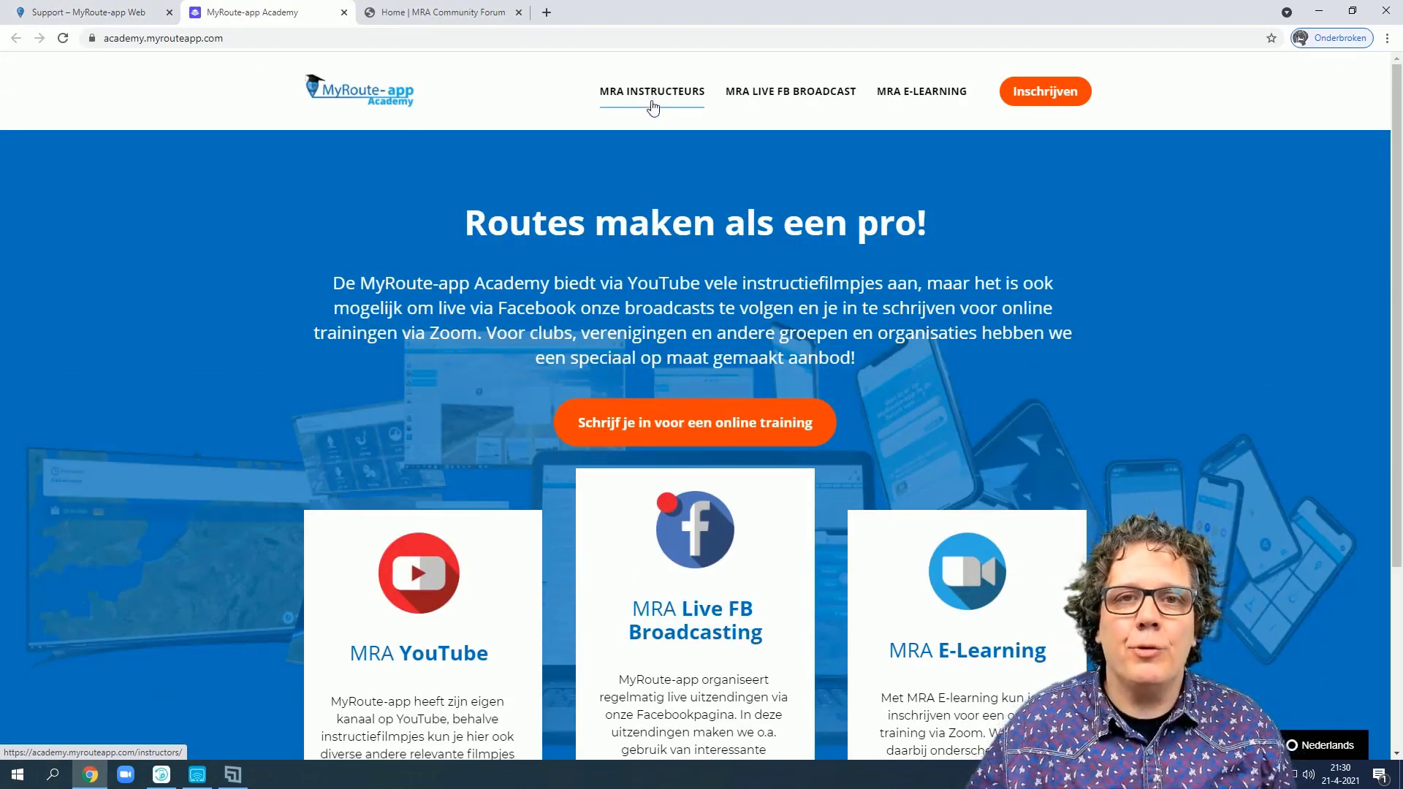
scroll(643, 132, down, 1)
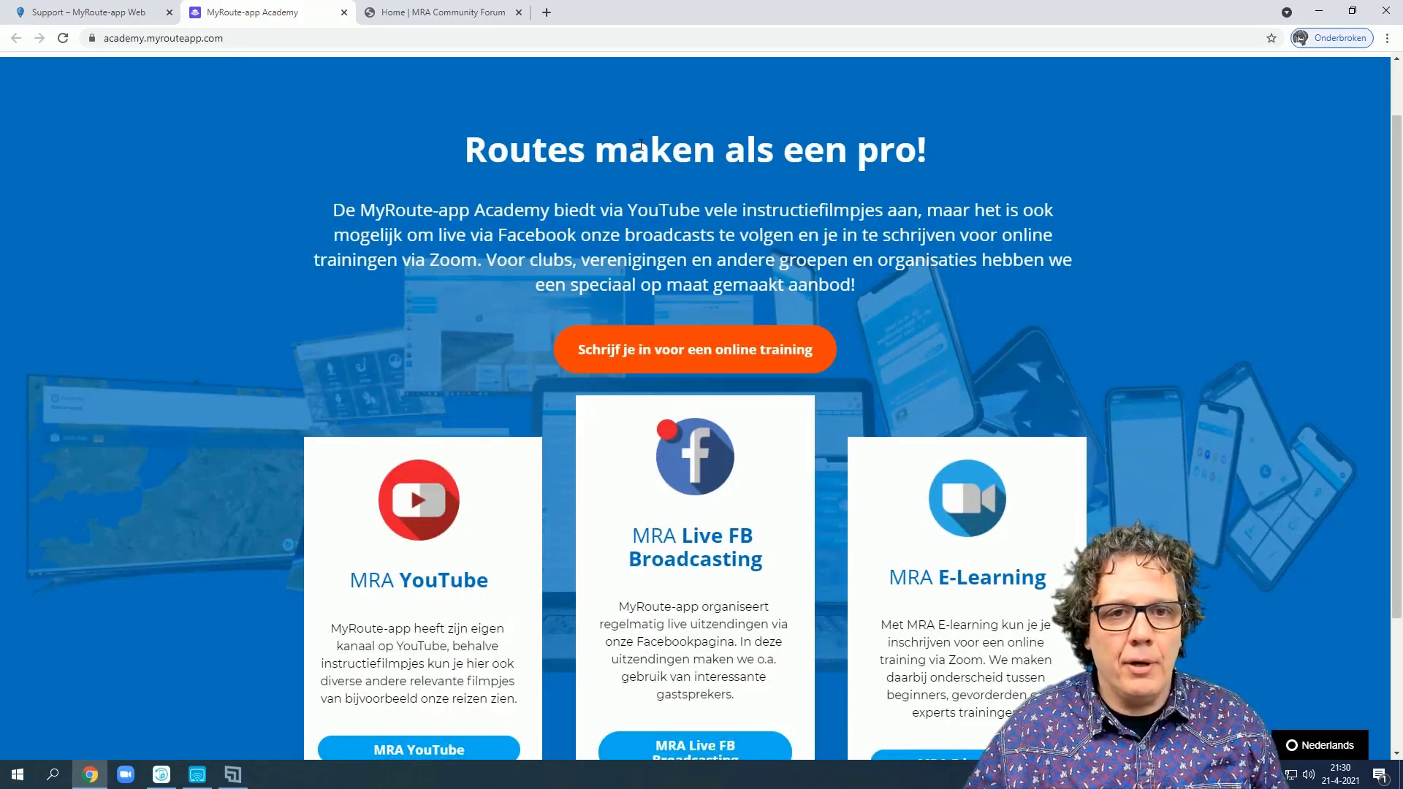
scroll(682, 159, up, 1)
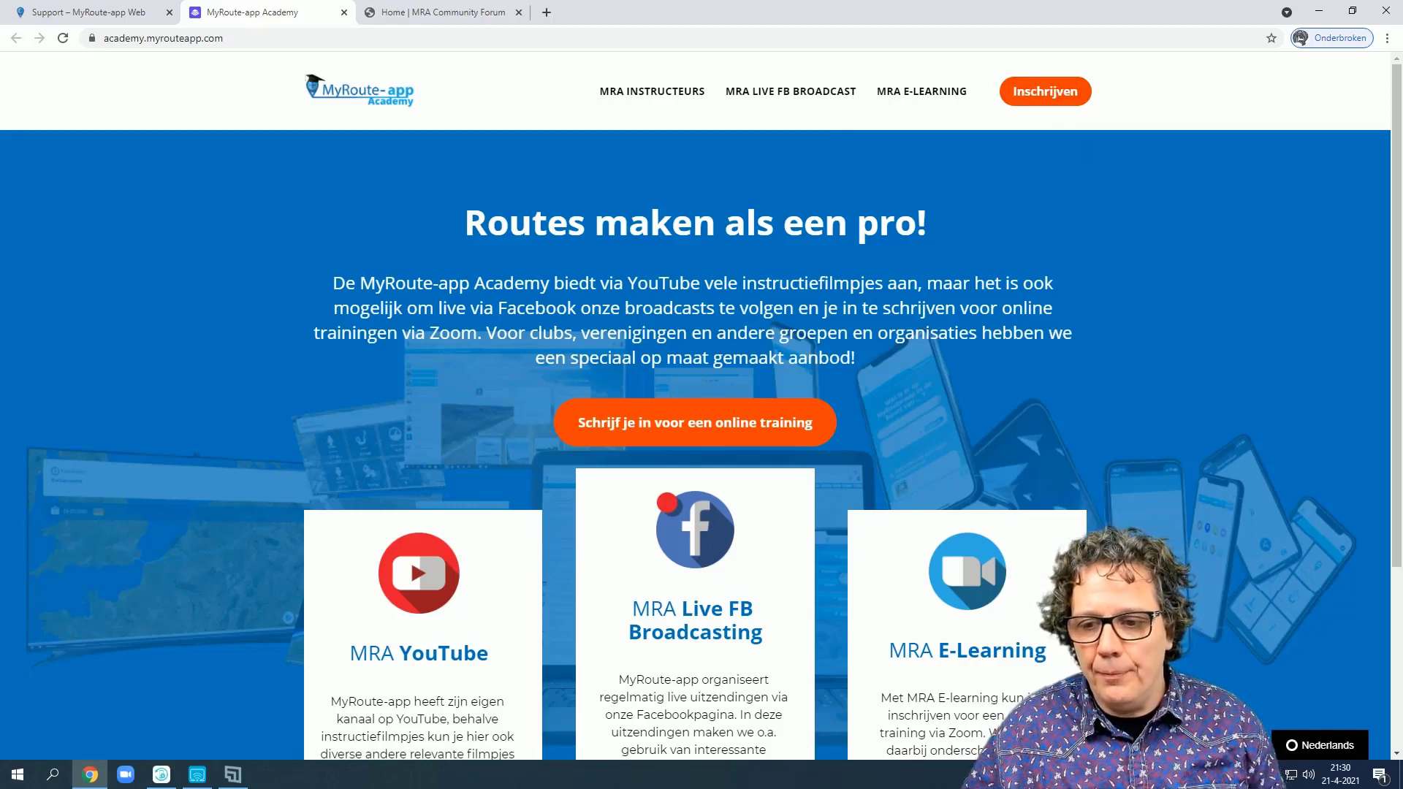
click(1311, 746)
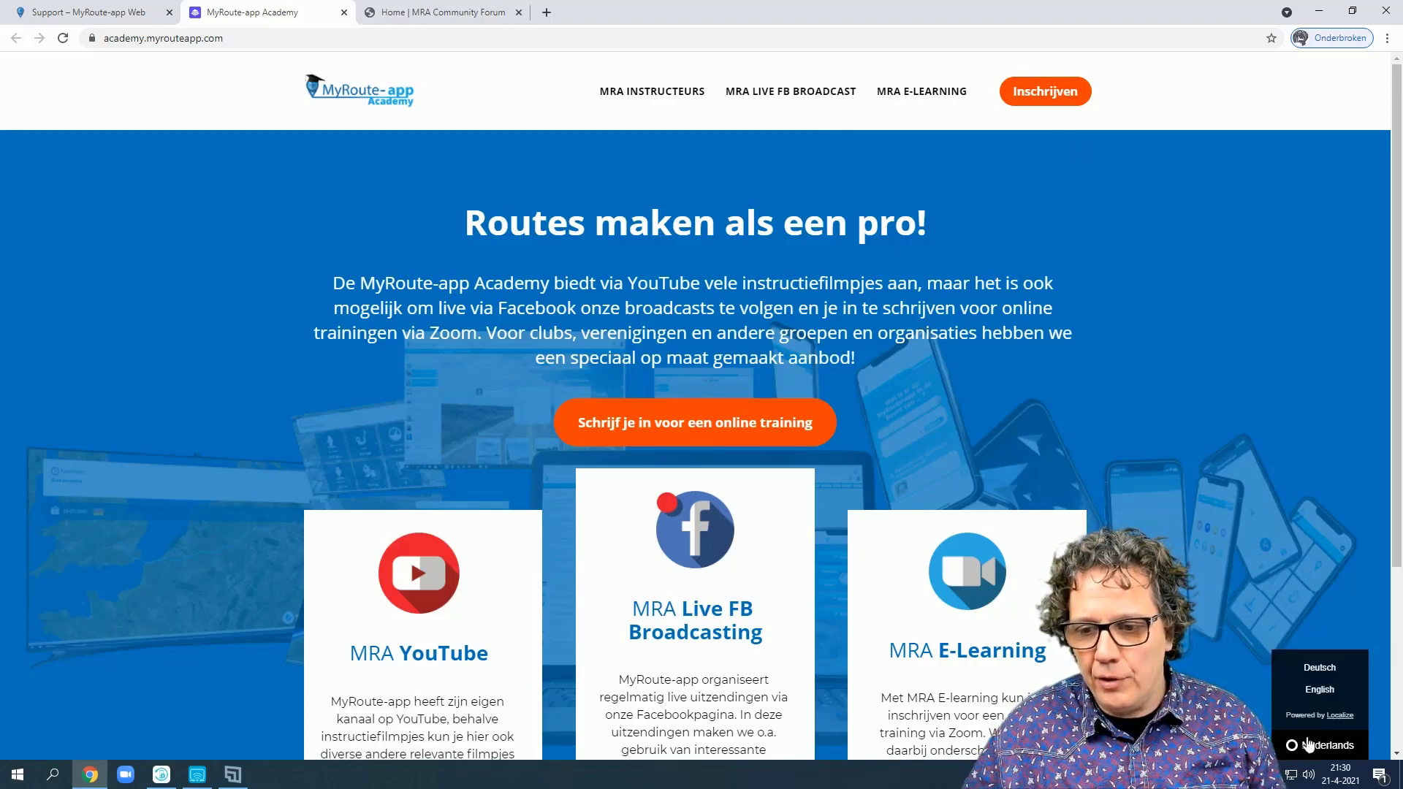
click(1320, 689)
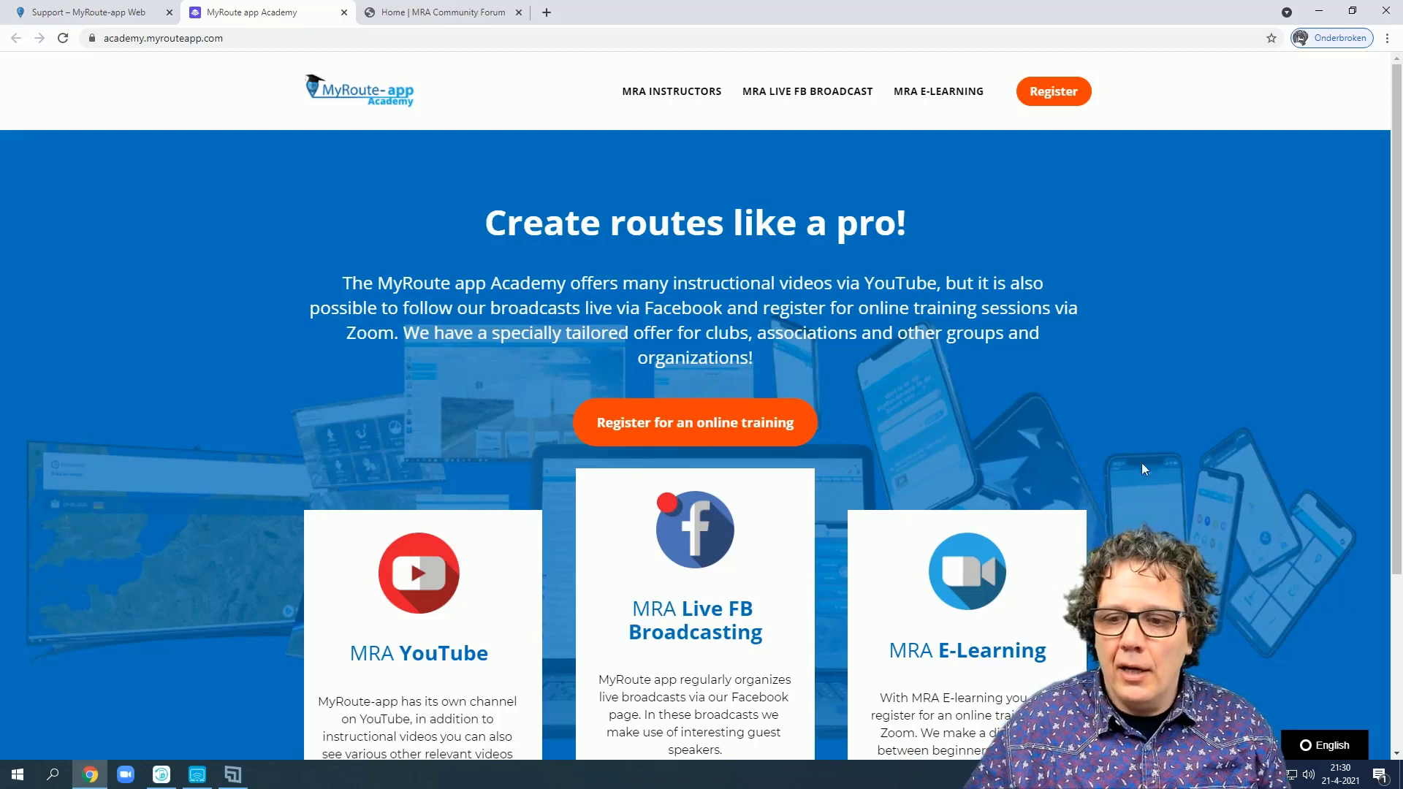
click(1299, 753)
click(1320, 747)
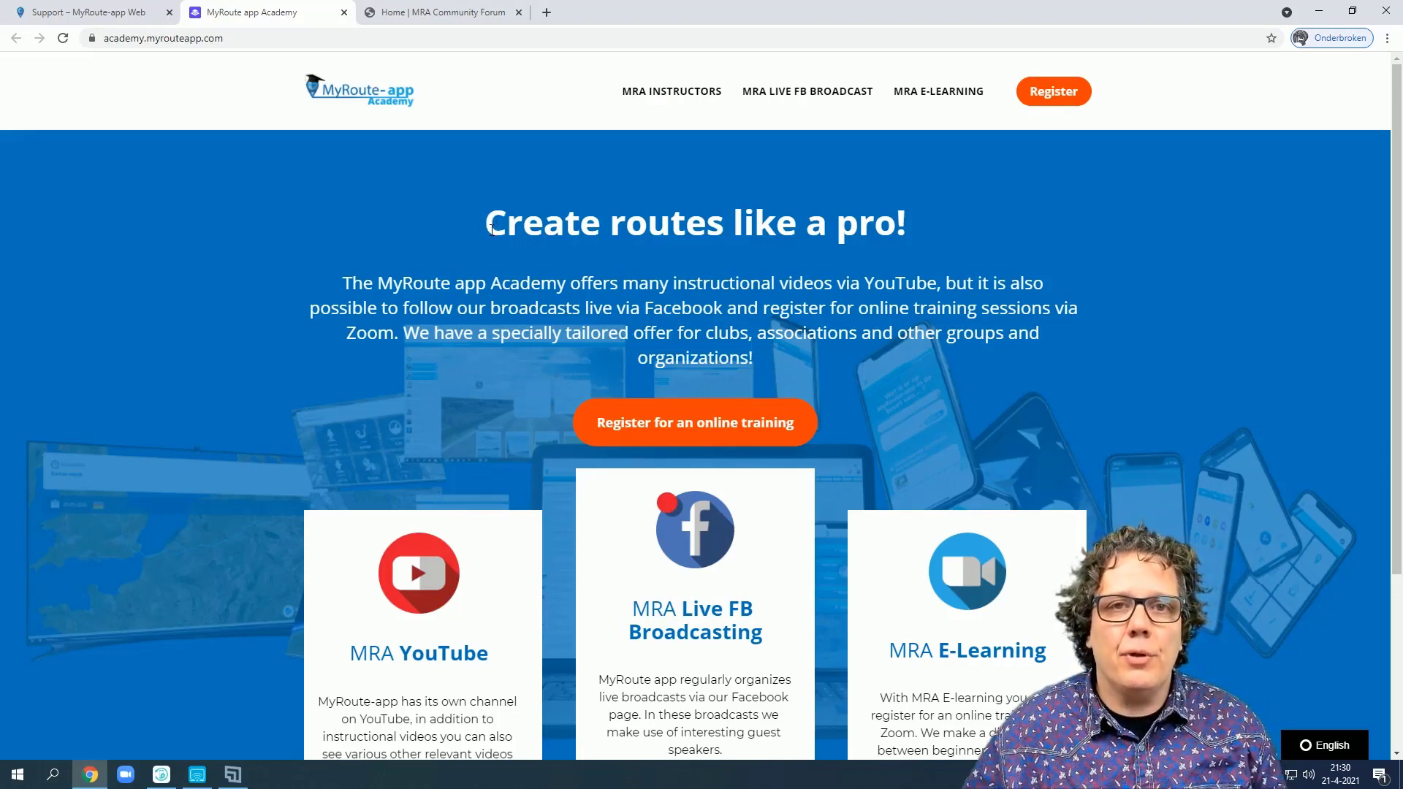
- Open the Academy's MRA E-Learning page and examine the contents and prices of its three standard training courses
scroll(491, 229, down, 2)
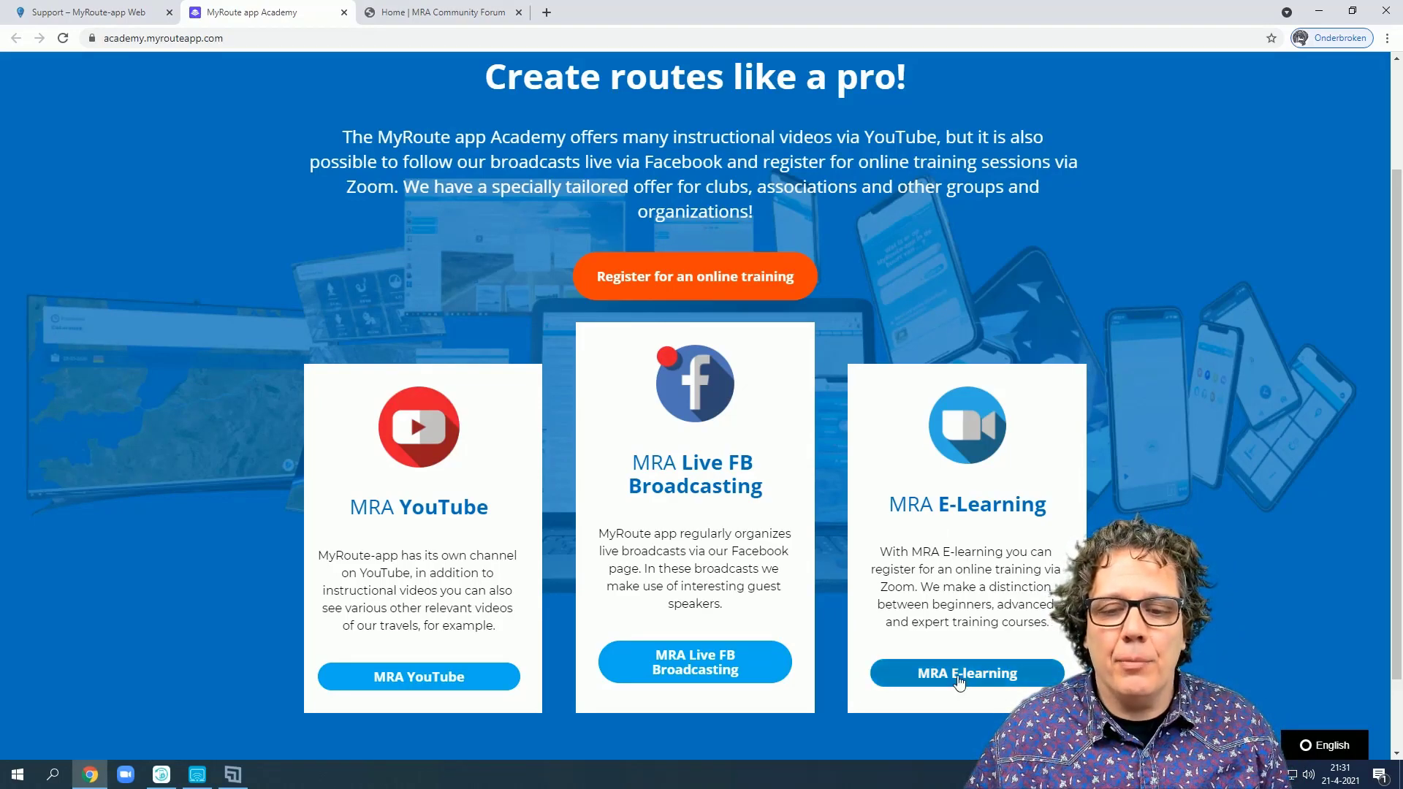
click(960, 679)
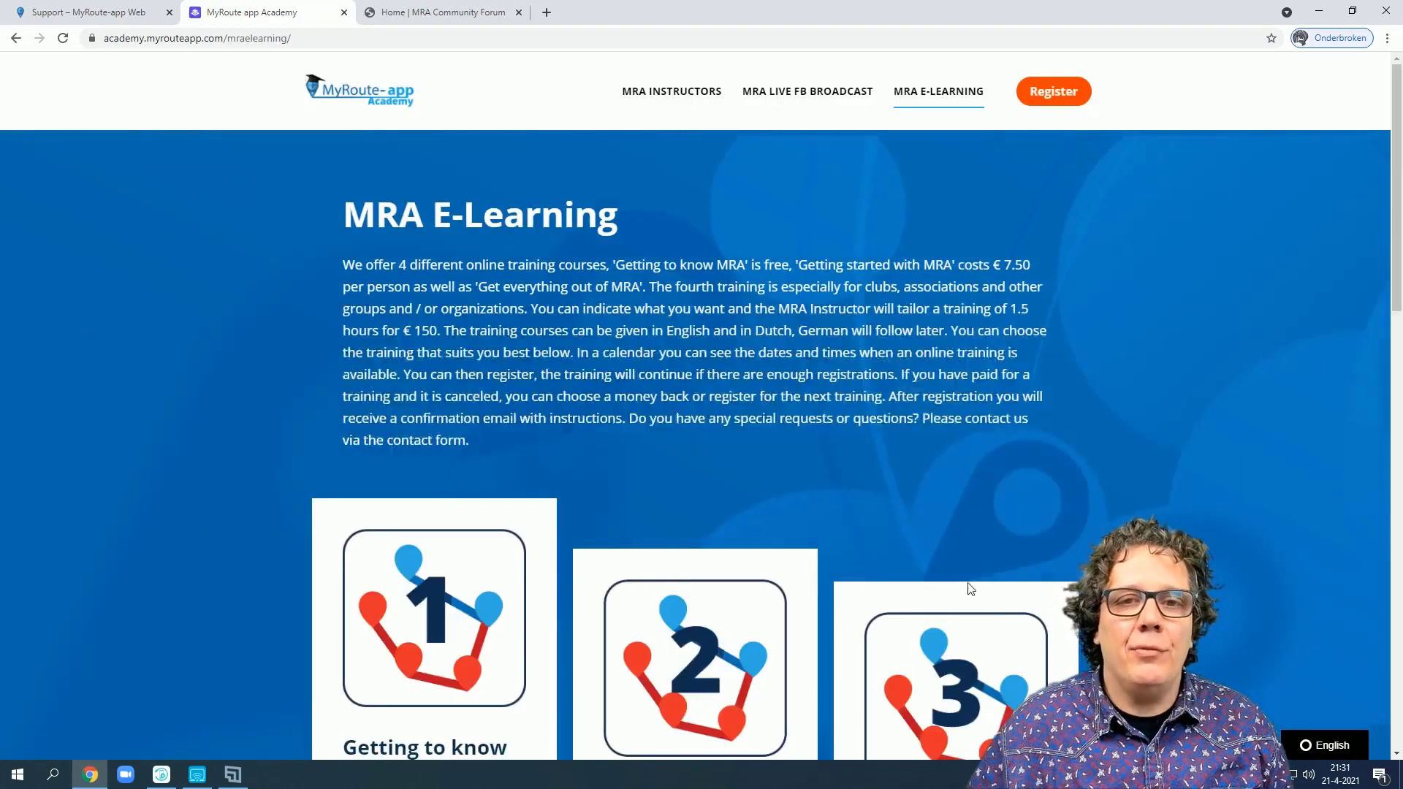
scroll(1002, 567, down, 4)
scroll(1005, 575, down, 2)
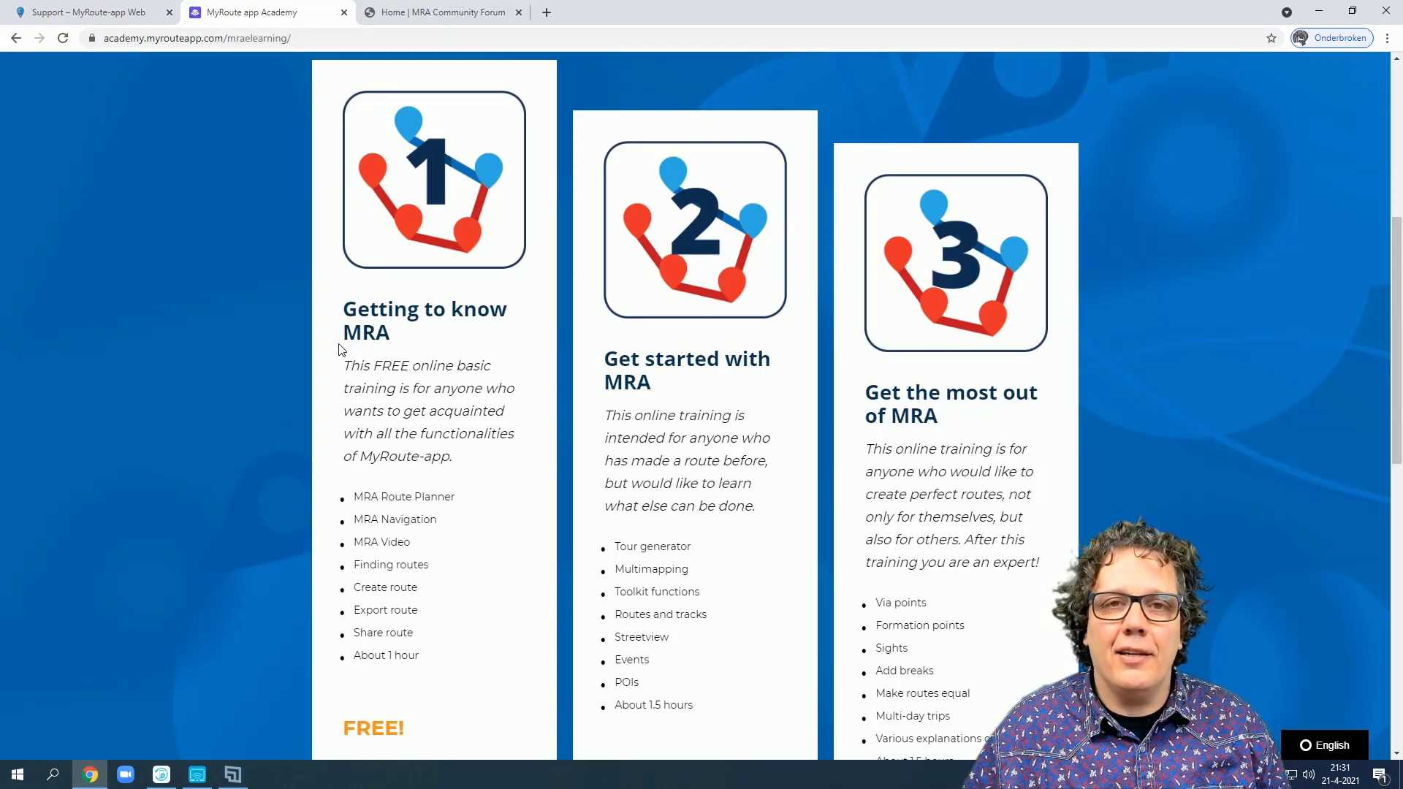
scroll(338, 349, down, 1)
scroll(338, 349, up, 1)
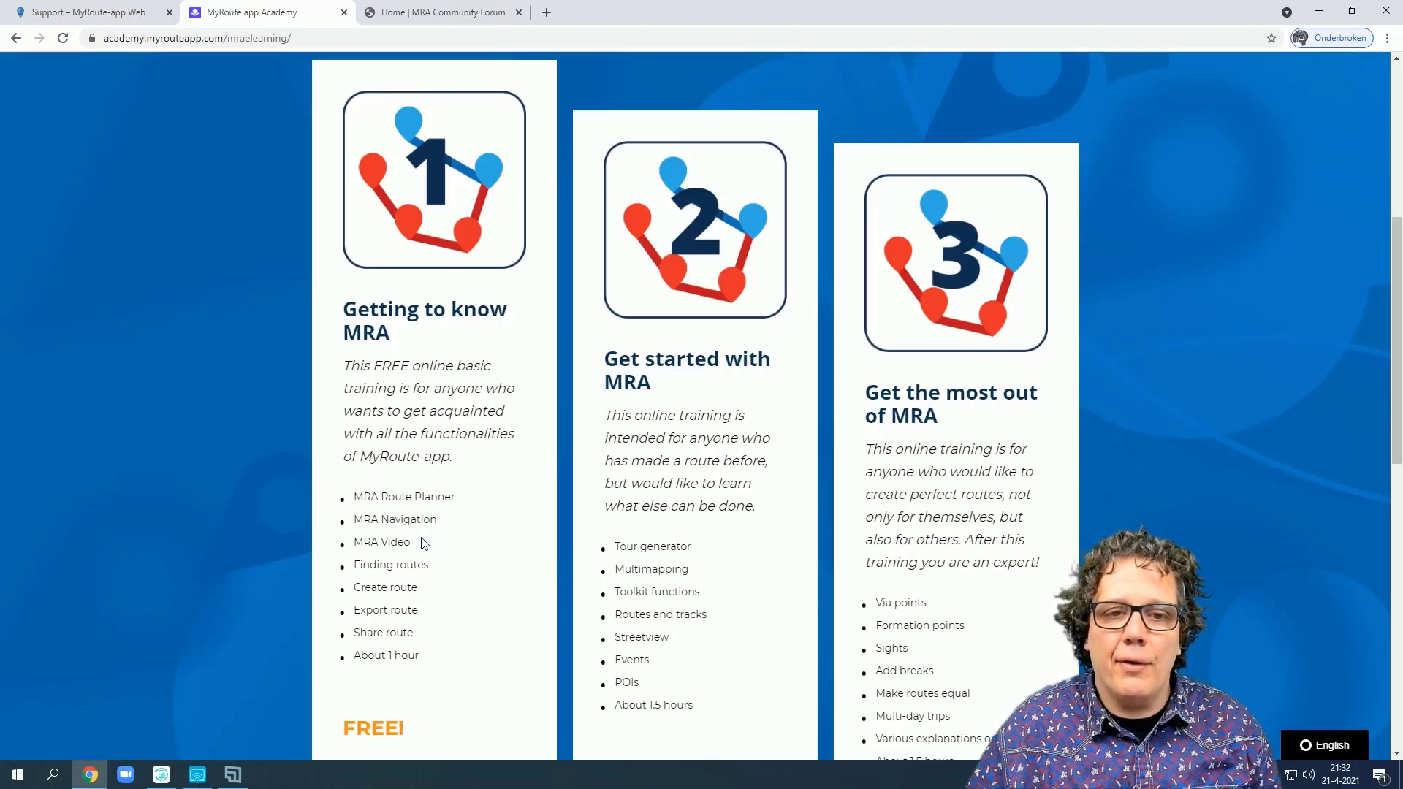
scroll(630, 429, down, 1)
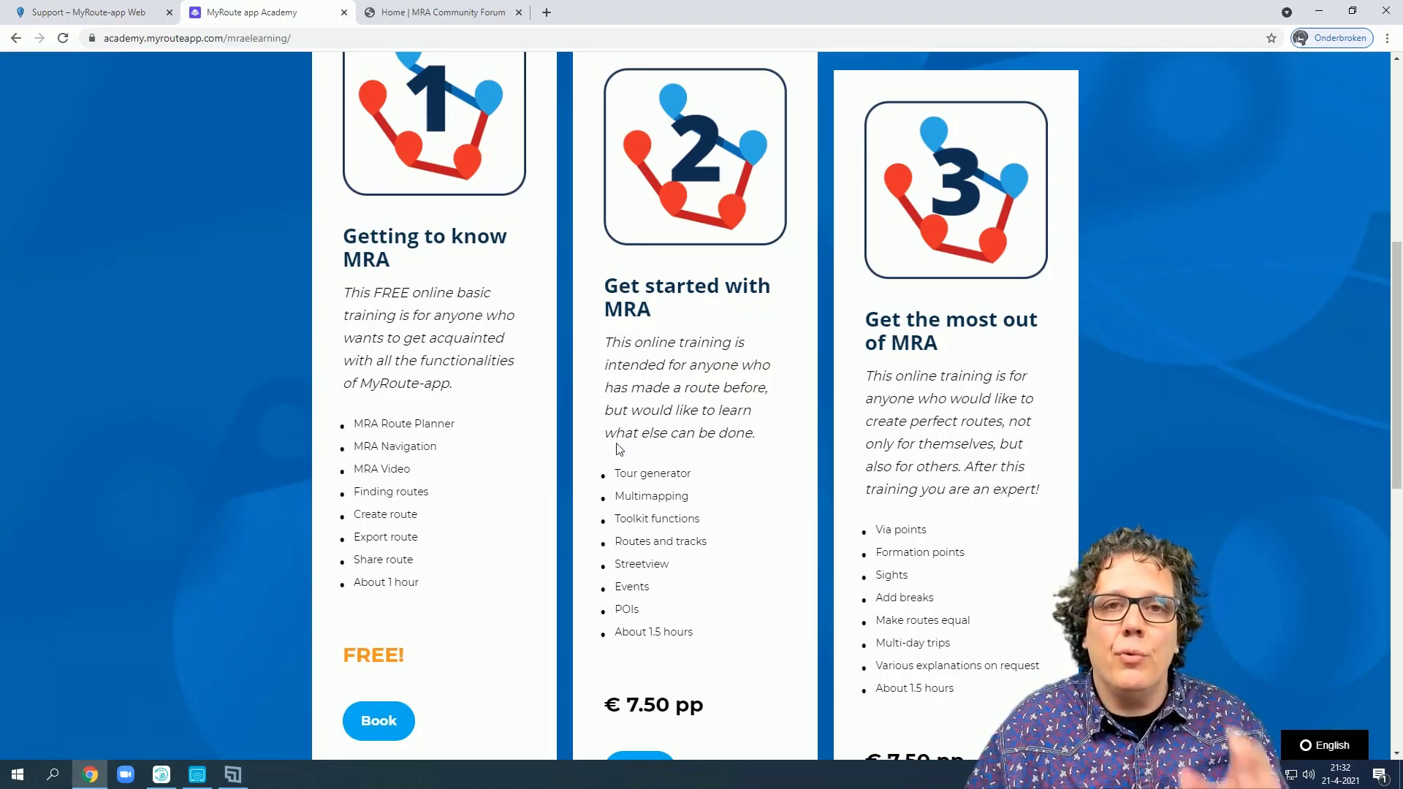
scroll(985, 445, down, 1)
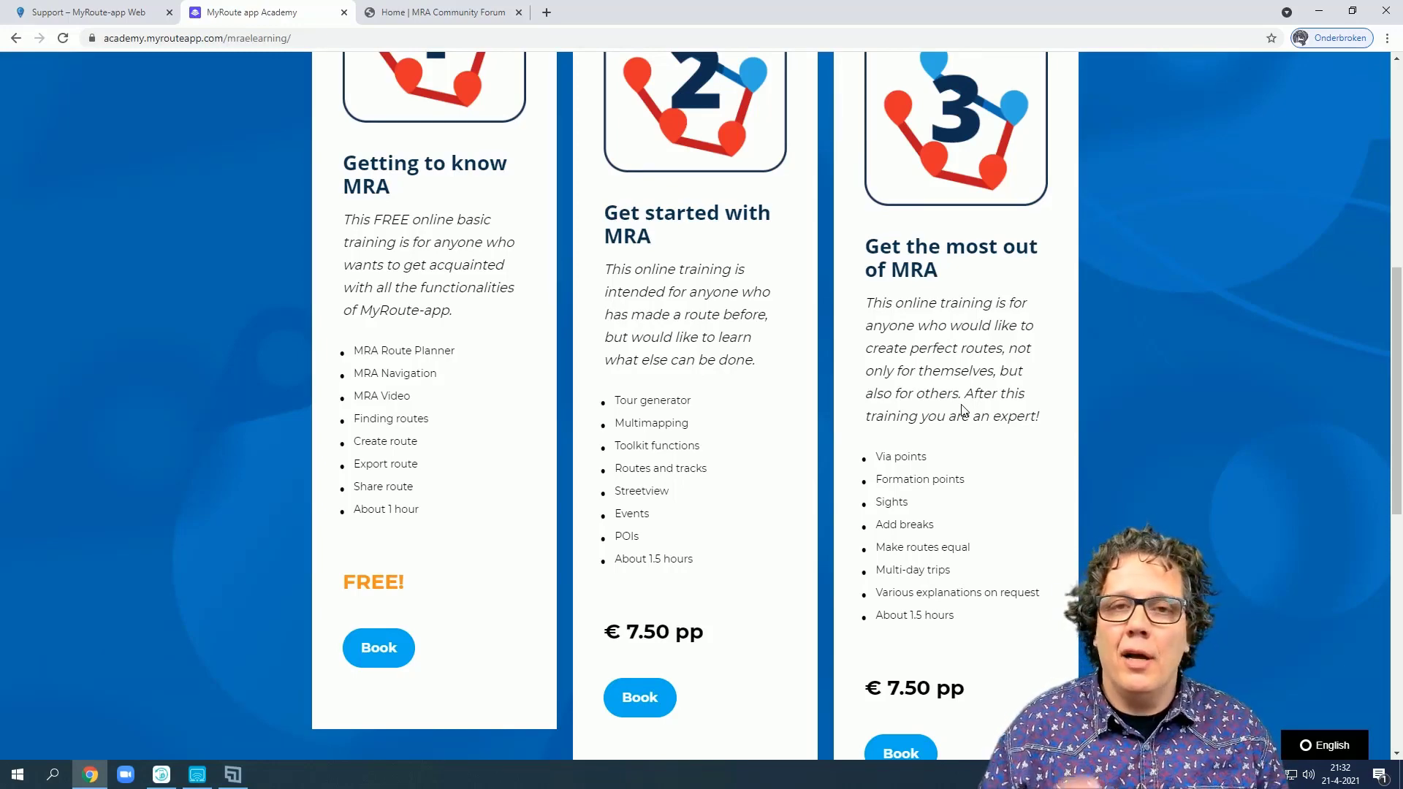
- Look over the "Tailored with MRA" training offer and its contact form, and return to the route planner's Support page
scroll(962, 409, down, 4)
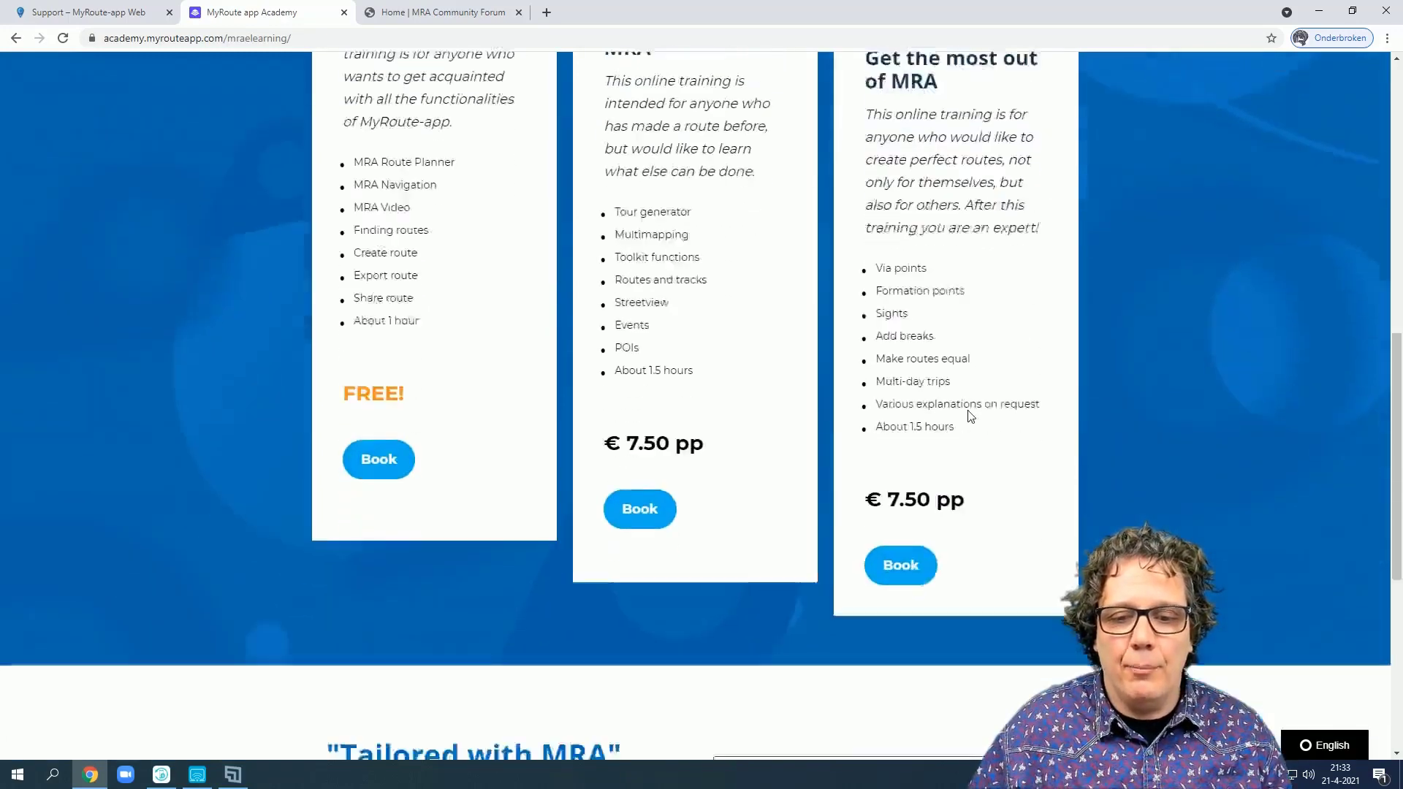
scroll(713, 517, down, 2)
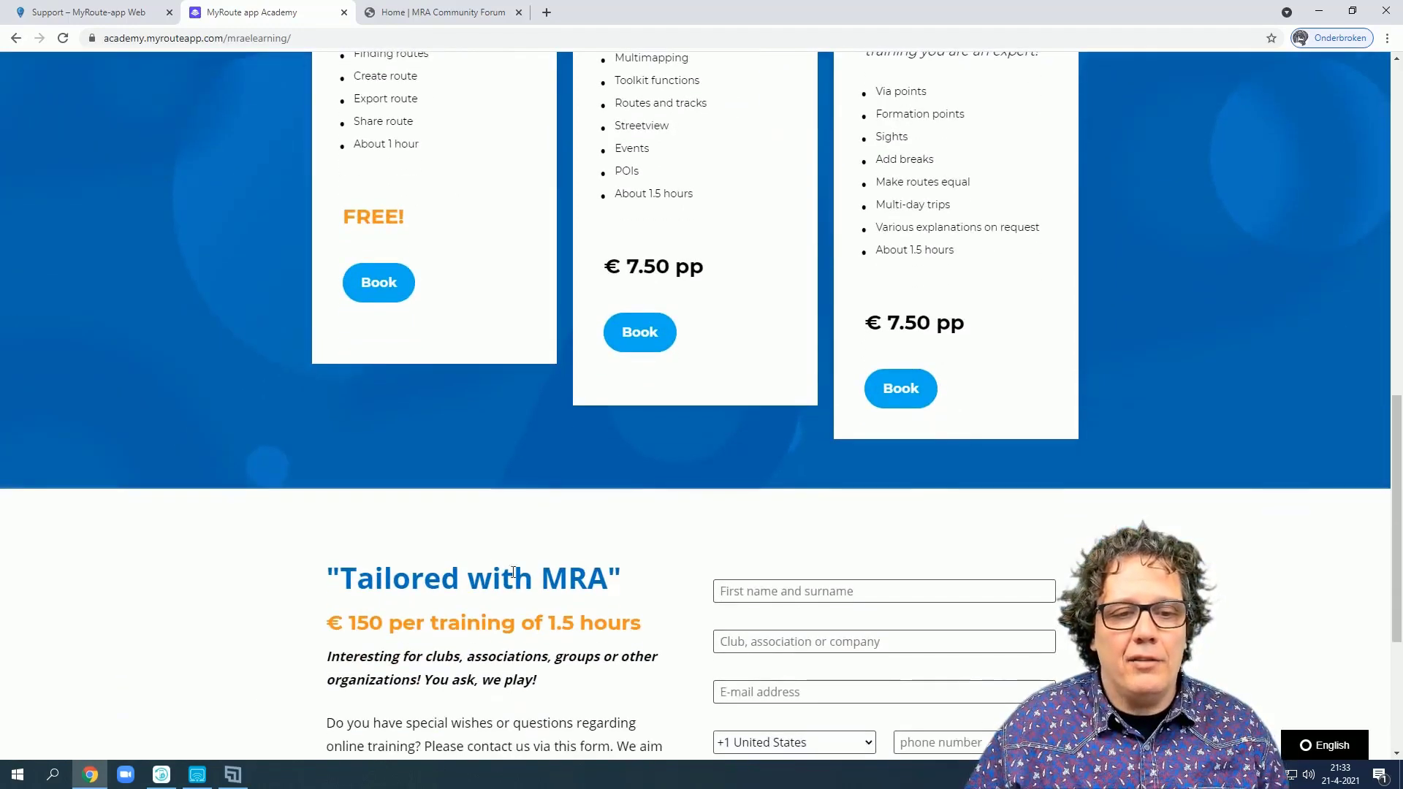
scroll(531, 532, down, 3)
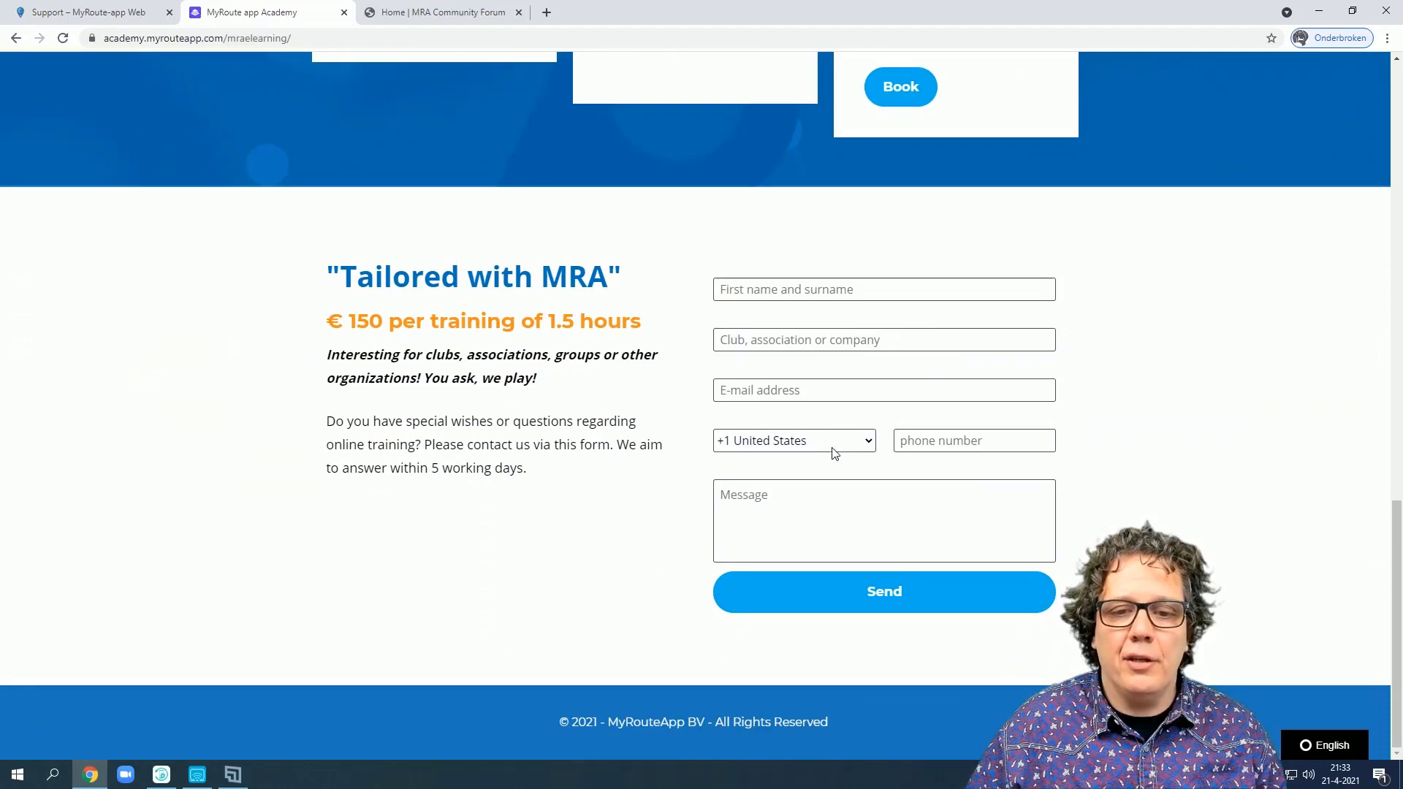
scroll(833, 454, up, 9)
scroll(614, 398, up, 8)
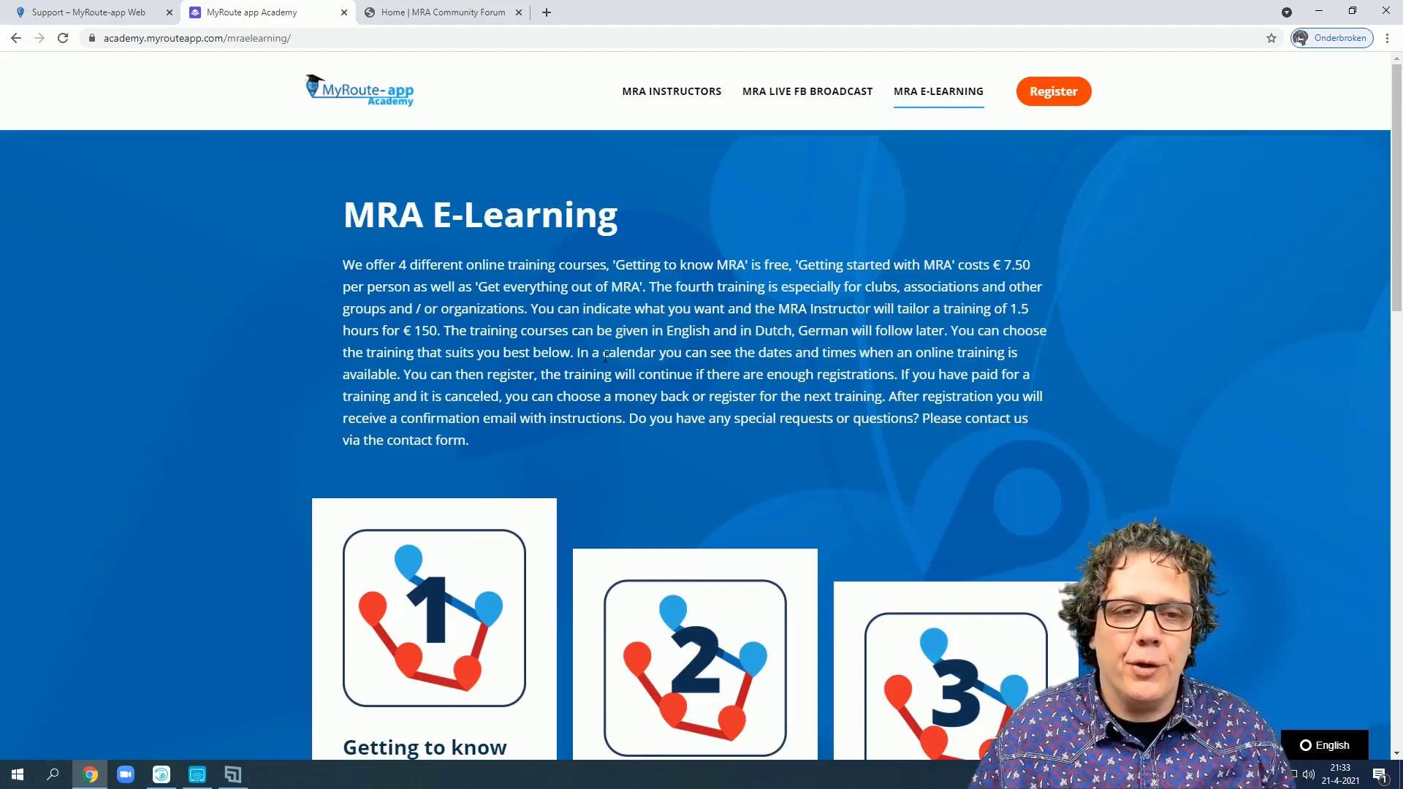
click(108, 20)
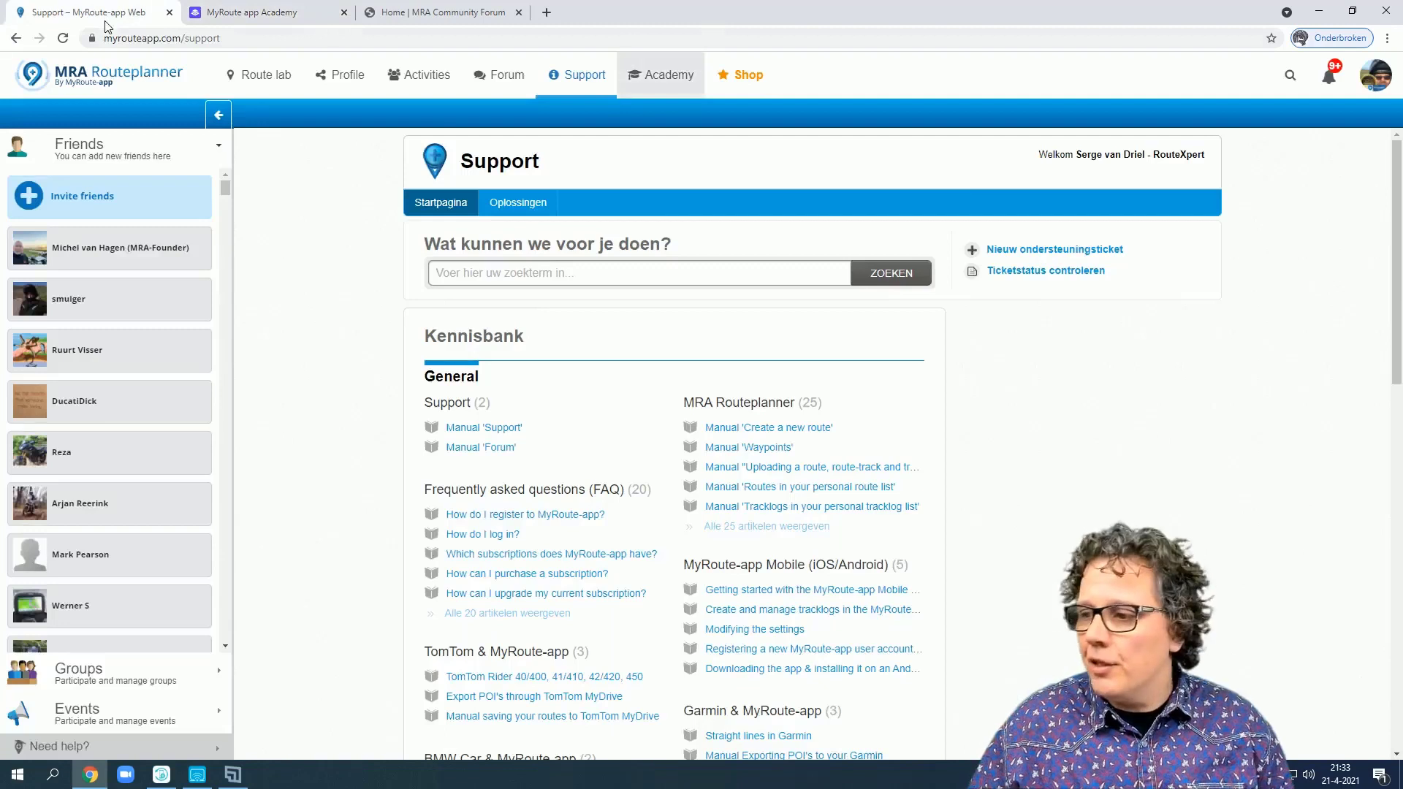